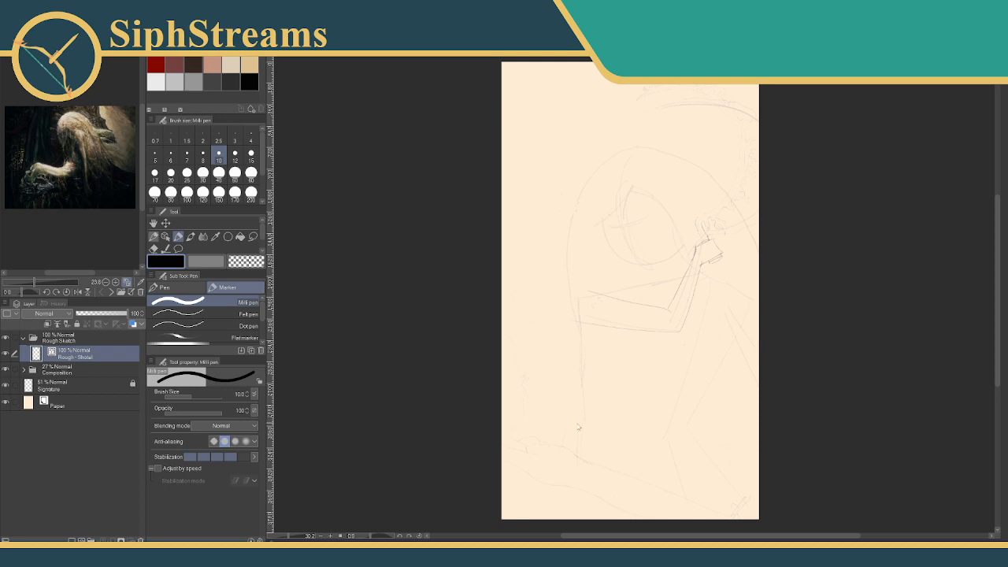
# Open the title card artwork as a second document and shrink it to a small size on the canvas area.
pyautogui.moveTo(688, 297); pyautogui.dragTo(642, 173)
pyautogui.moveTo(289, 540); pyautogui.dragTo(293, 541)
pyautogui.moveTo(436, 458); pyautogui.dragTo(460, 459)
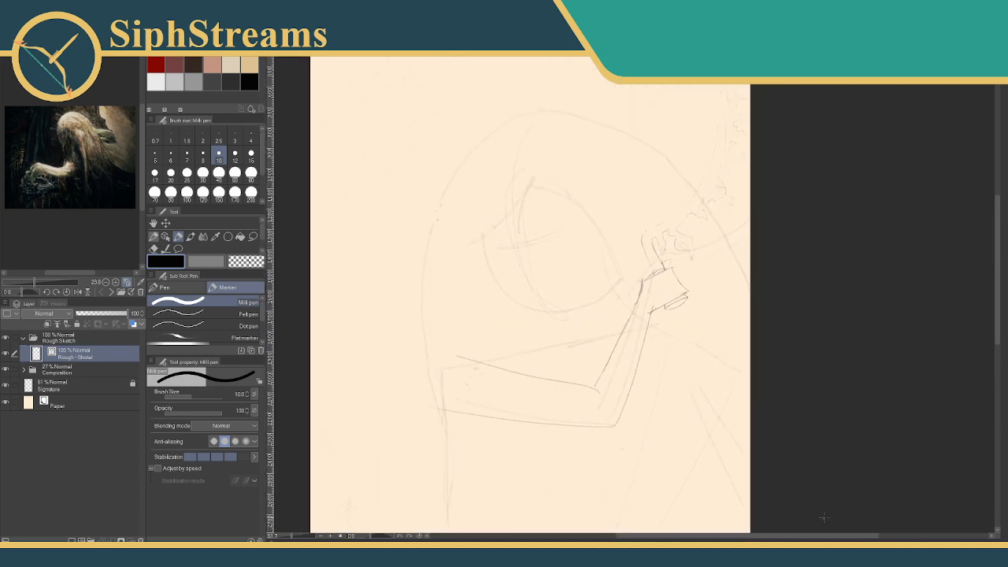
pyautogui.moveTo(493, 223); pyautogui.dragTo(478, 292)
pyautogui.hotkey('alt', 'f')
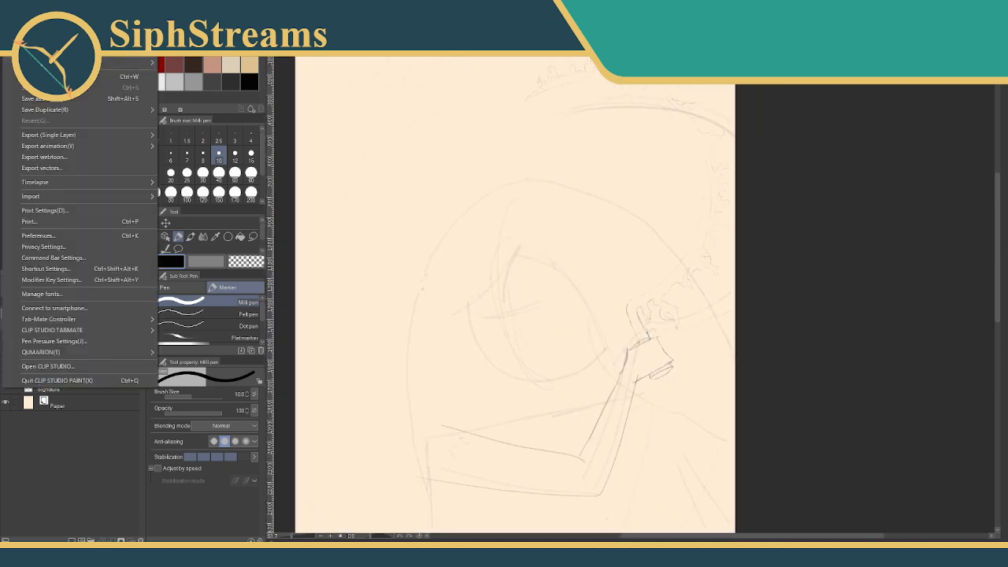
pyautogui.moveTo(126, 63)
pyautogui.click(285, 80)
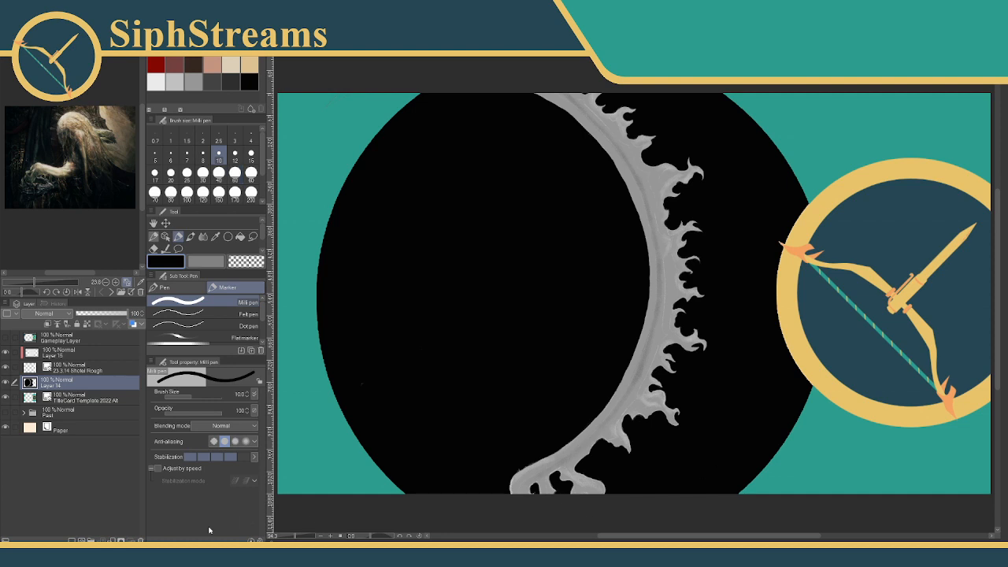
pyautogui.moveTo(301, 539); pyautogui.dragTo(286, 541)
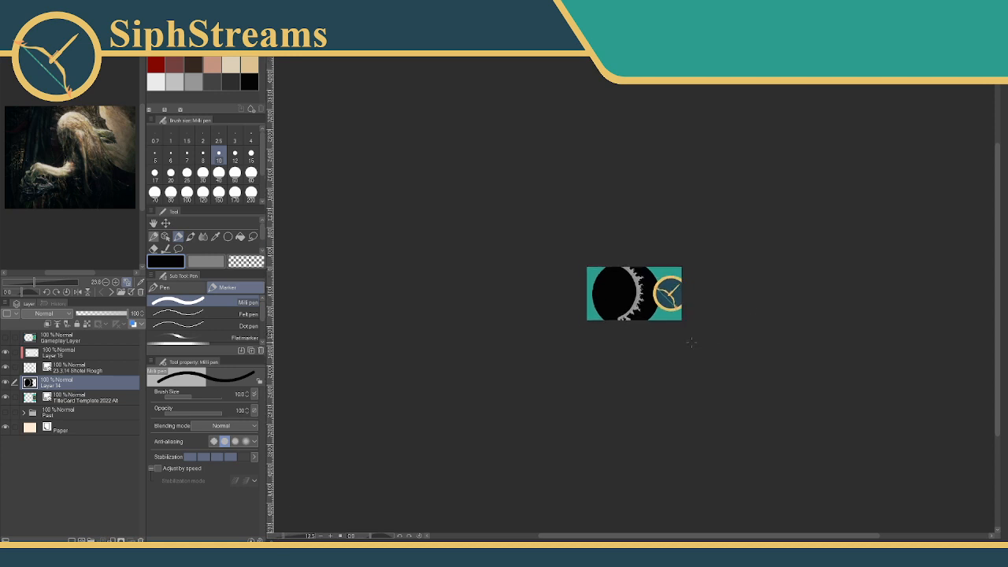
# Switch from the title card artwork back to the rough sketch document.
pyautogui.click(283, 57)
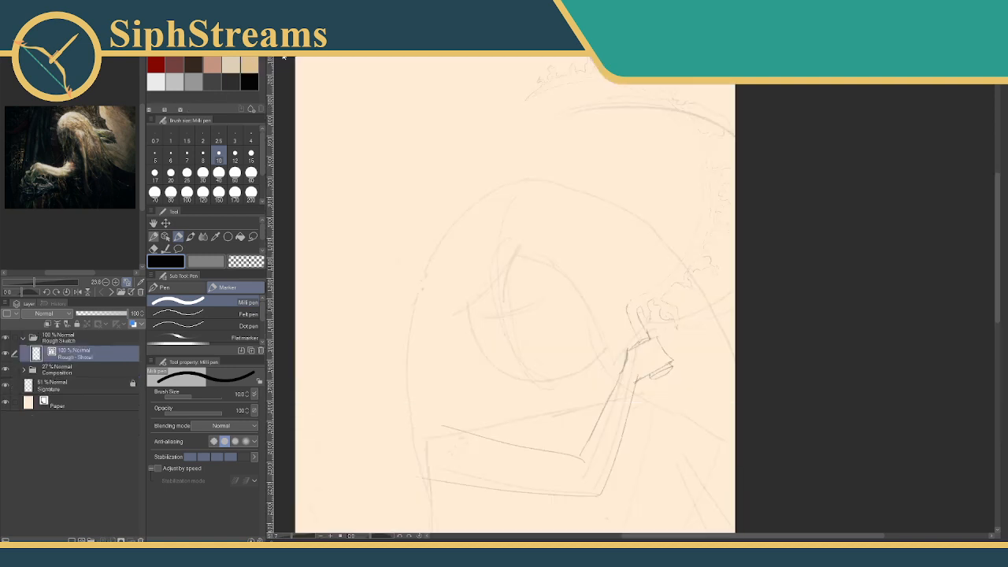
pyautogui.moveTo(390, 142)
pyautogui.mouseDown()
pyautogui.moveTo(412, 112)
pyautogui.moveTo(394, 144)
pyautogui.moveTo(385, 139)
pyautogui.mouseUp()
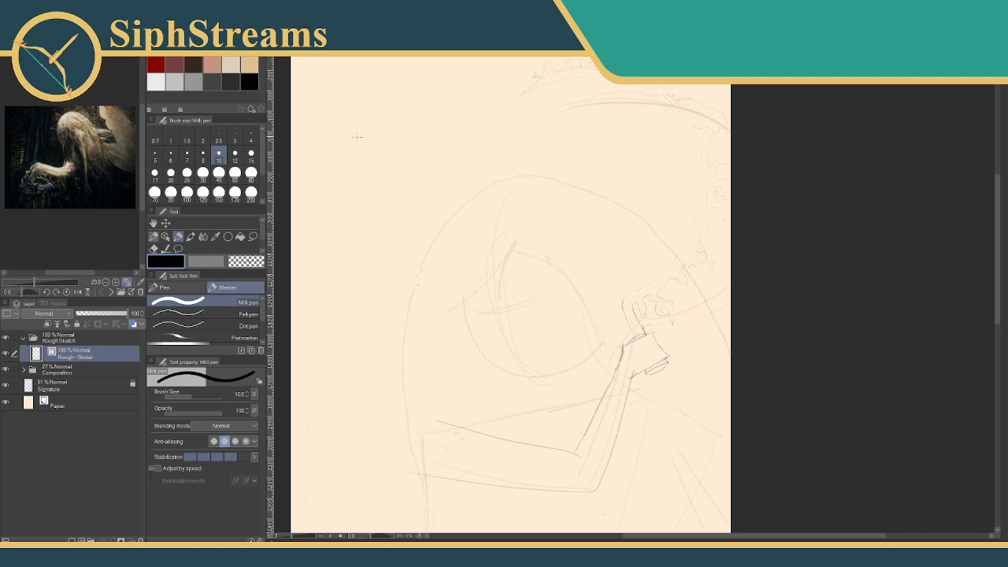
pyautogui.hotkey('ctrl', 'Tab')
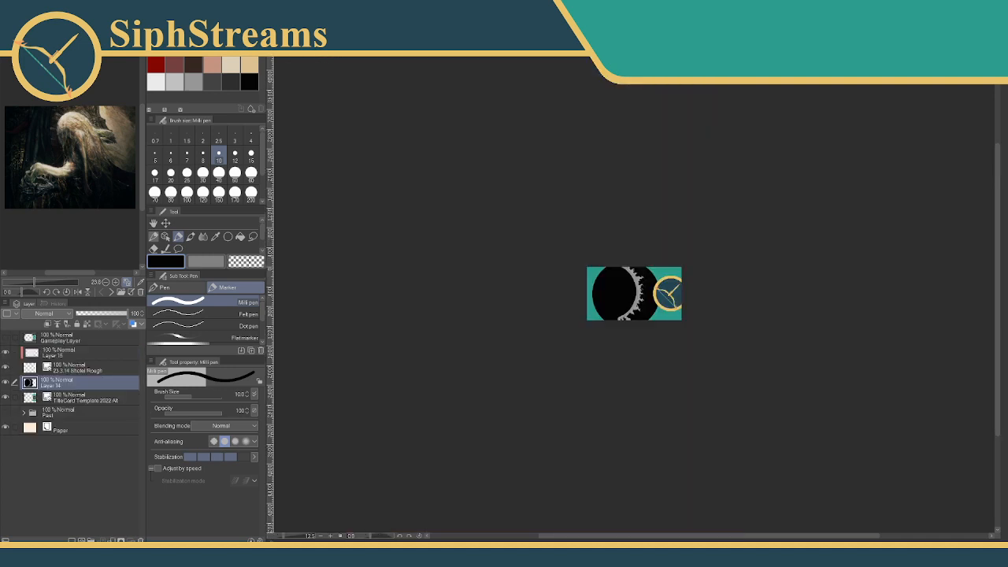
pyautogui.hotkey('ctrl', 'Tab')
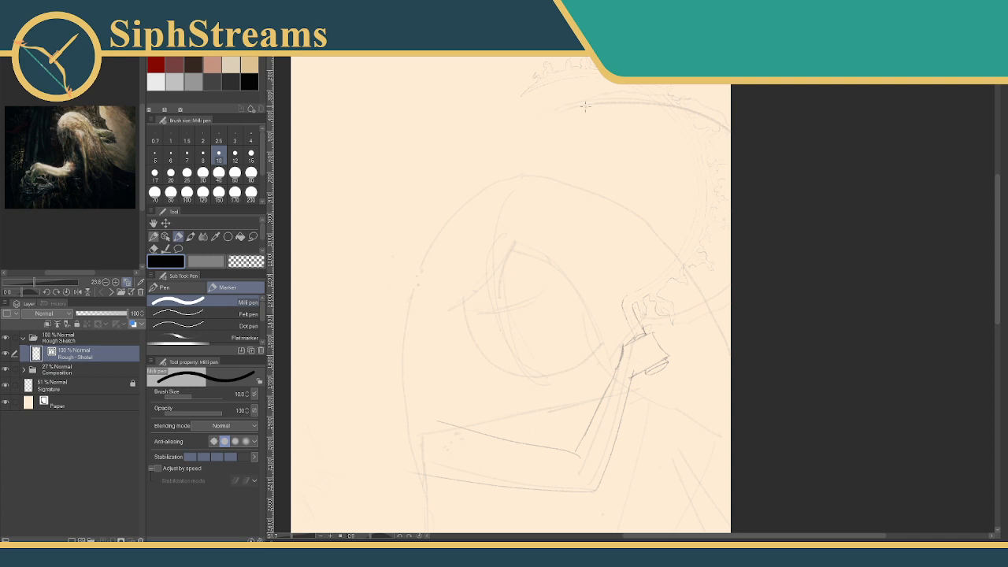
# Try sweeping freehand curves and a large oval over the sketch with the Milli pen, undoing the test strokes.
pyautogui.moveTo(362, 163)
pyautogui.mouseDown()
pyautogui.moveTo(479, 111)
pyautogui.moveTo(474, 273)
pyautogui.mouseUp()
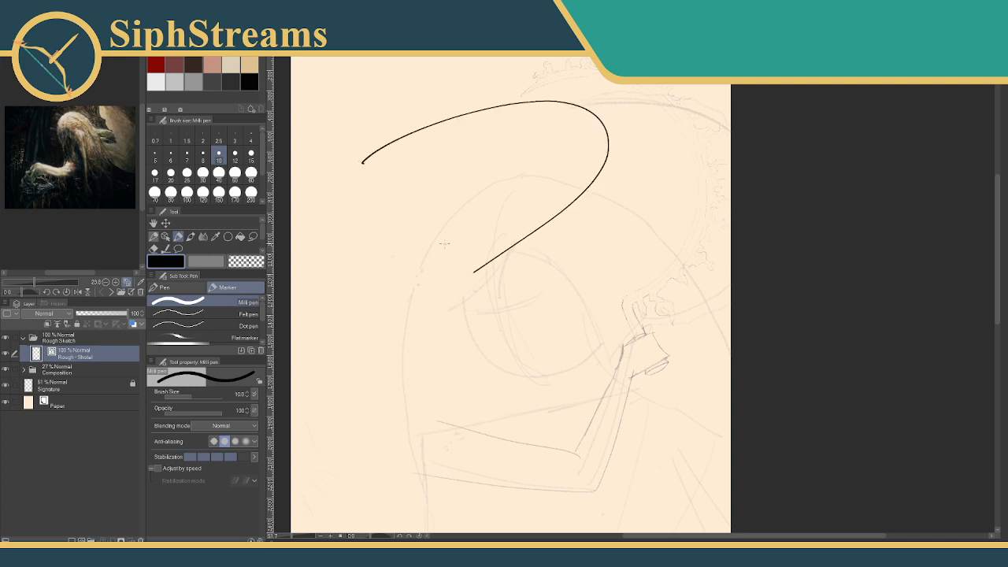
pyautogui.hotkey('ctrl', 'z')
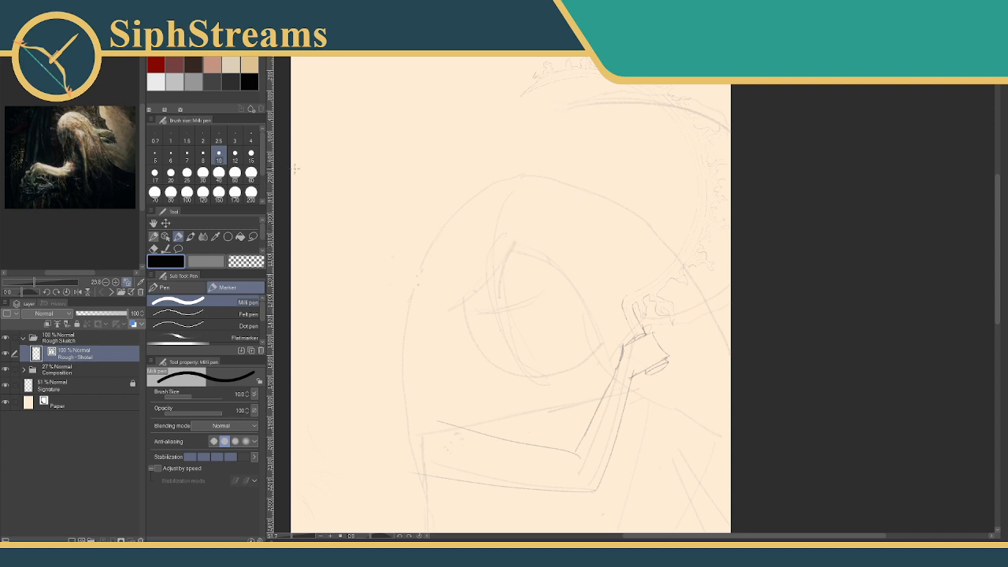
pyautogui.moveTo(298, 171)
pyautogui.mouseDown()
pyautogui.moveTo(505, 213)
pyautogui.moveTo(461, 258)
pyautogui.moveTo(314, 173)
pyautogui.moveTo(532, 264)
pyautogui.moveTo(508, 317)
pyautogui.mouseUp()
pyautogui.hotkey('ctrl', 'z')
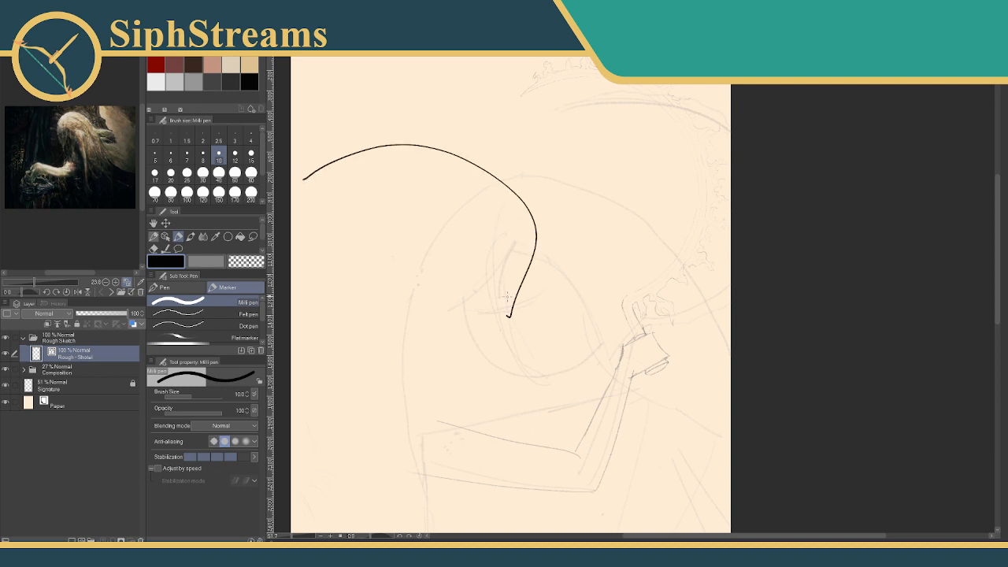
pyautogui.hotkey('ctrl', 'z')
pyautogui.moveTo(422, 161); pyautogui.dragTo(326, 174)
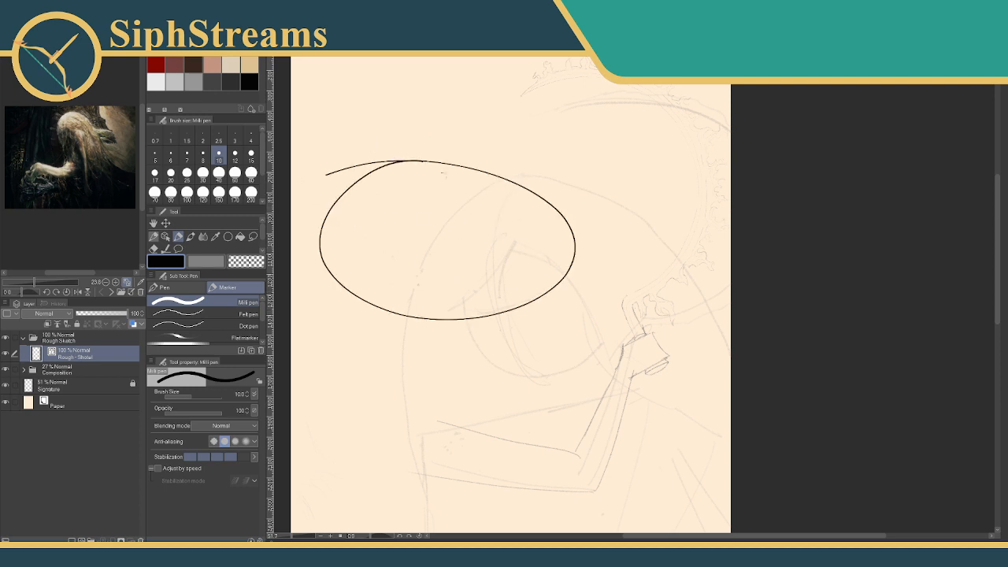
pyautogui.moveTo(438, 134); pyautogui.dragTo(432, 362)
pyautogui.hotkey('ctrl', 'z')
pyautogui.hotkey('ctrl', 'z')
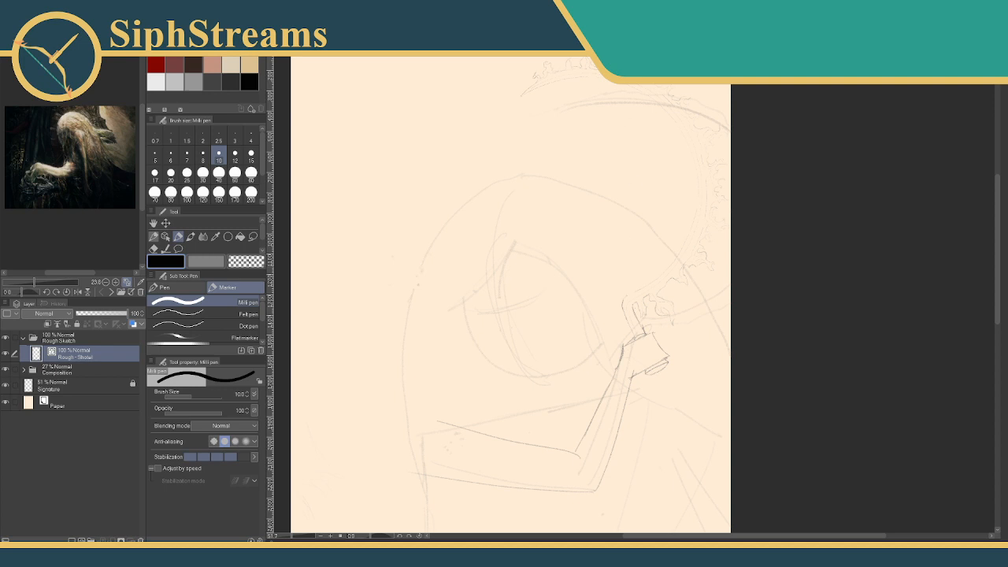
pyautogui.click(367, 58)
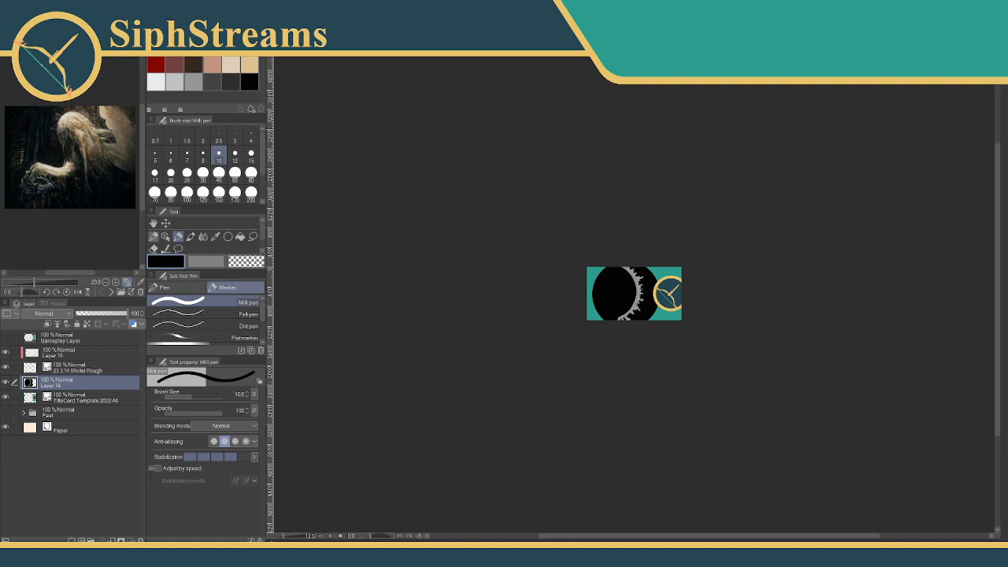
pyautogui.hotkey('ctrl', 'Tab')
pyautogui.moveTo(598, 334)
pyautogui.mouseDown()
pyautogui.moveTo(786, 145)
pyautogui.moveTo(810, 144)
pyautogui.mouseUp()
pyautogui.moveTo(628, 317)
pyautogui.mouseDown()
pyautogui.moveTo(580, 223)
pyautogui.moveTo(528, 181)
pyautogui.mouseUp()
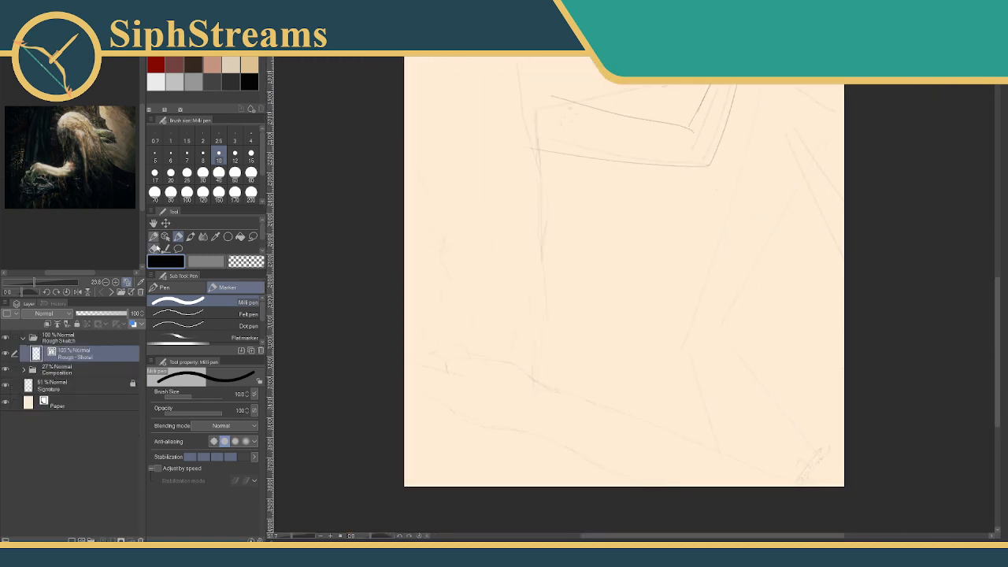
# Choose the Tilt Pencil and set the drawing colour to the grey with hex value 686868.
pyautogui.click(155, 237)
pyautogui.click(242, 340)
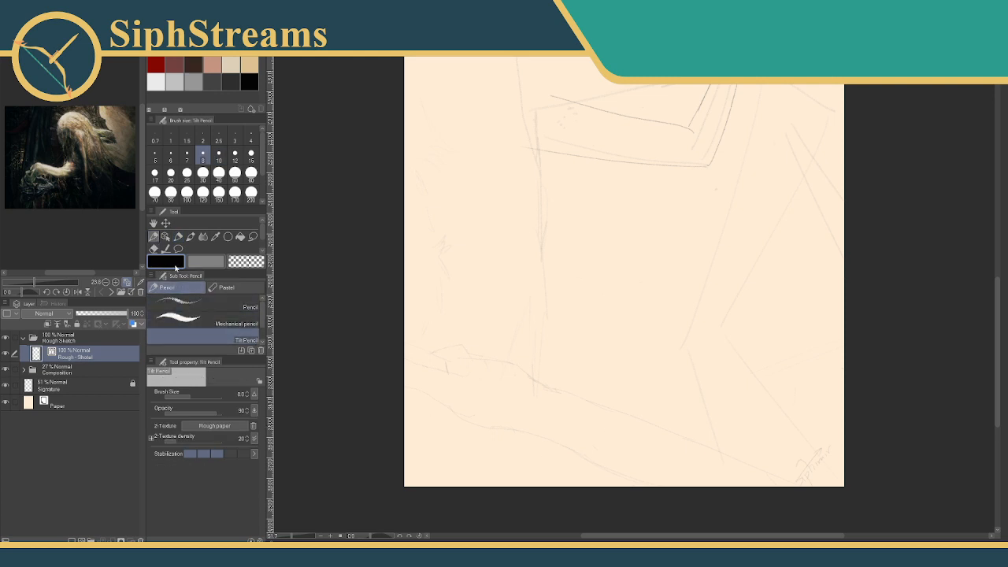
pyautogui.moveTo(158, 269); pyautogui.dragTo(164, 268)
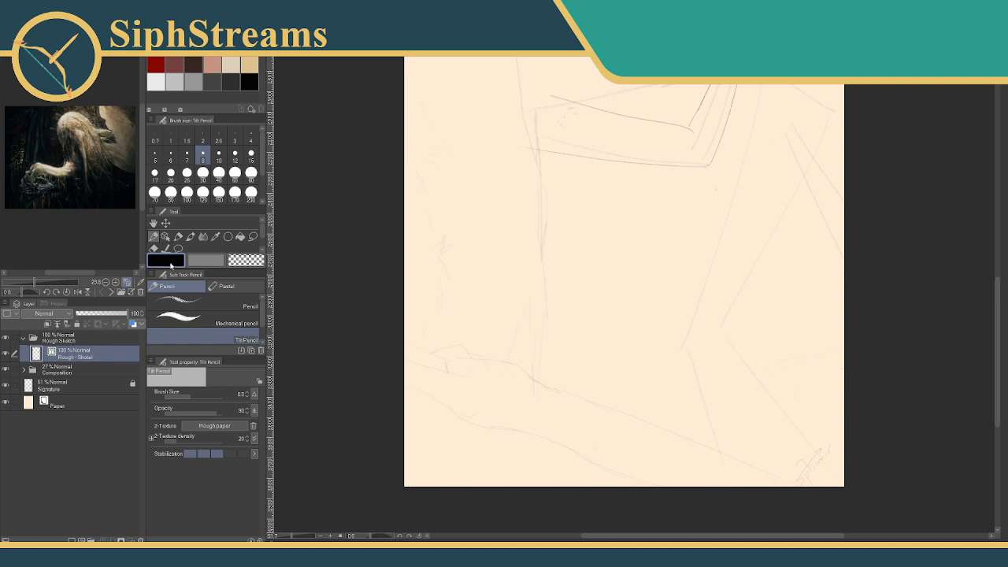
pyautogui.click(174, 263)
pyautogui.click(807, 293)
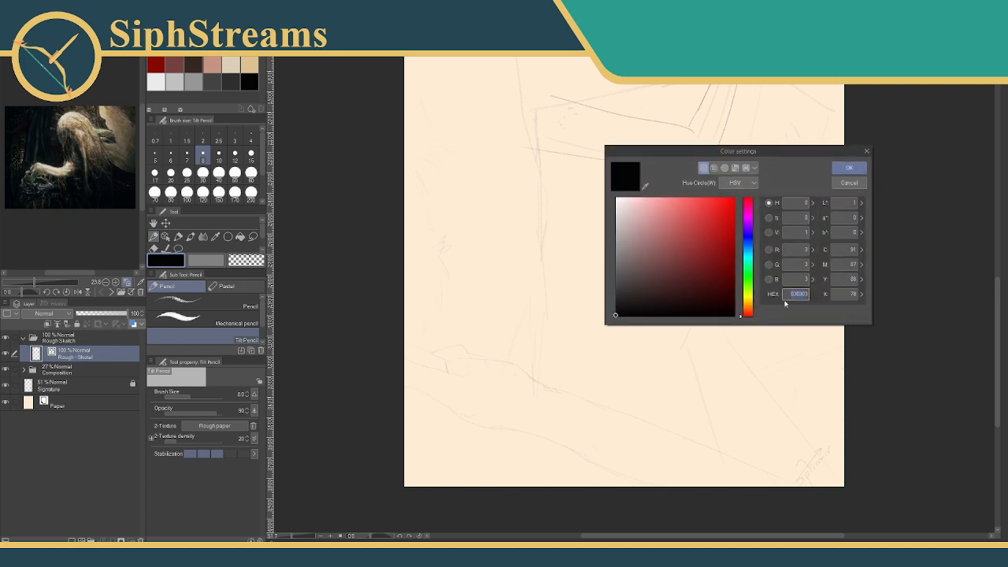
pyautogui.write('686868')
pyautogui.press('Return')
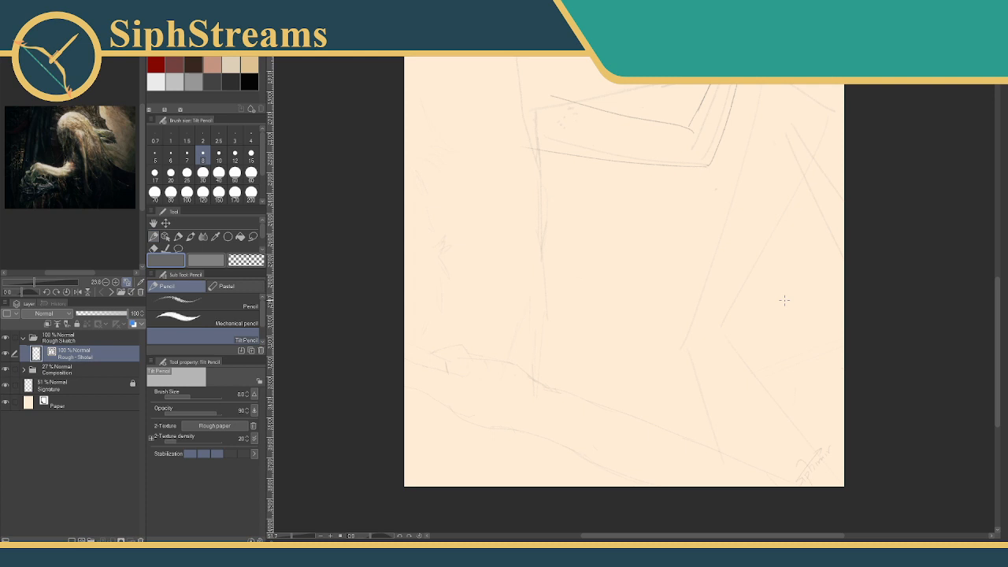
# Examine the rough sketch from the head and bent arm down to the faint guide lines in its lower part.
pyautogui.moveTo(657, 244)
pyautogui.mouseDown()
pyautogui.moveTo(579, 374)
pyautogui.moveTo(622, 468)
pyautogui.moveTo(598, 512)
pyautogui.moveTo(608, 529)
pyautogui.moveTo(592, 513)
pyautogui.moveTo(607, 430)
pyautogui.mouseUp()
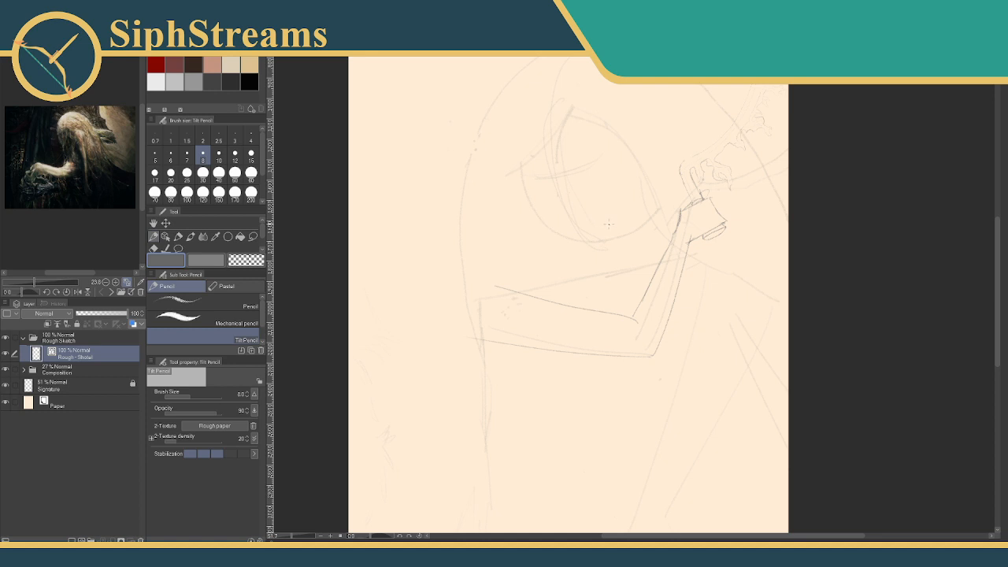
pyautogui.moveTo(583, 146)
pyautogui.mouseDown()
pyautogui.moveTo(541, 191)
pyautogui.moveTo(576, 194)
pyautogui.moveTo(588, 178)
pyautogui.mouseUp()
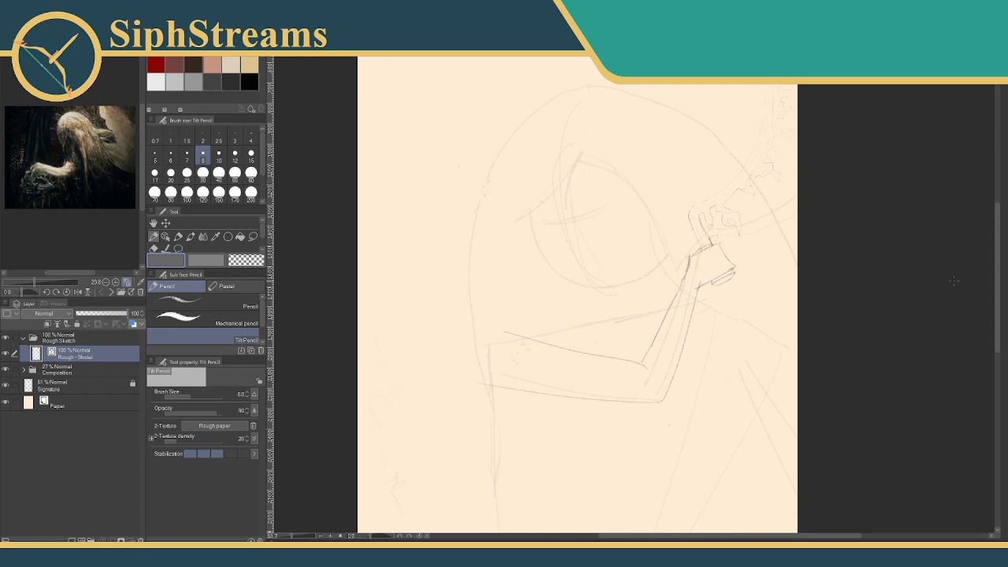
pyautogui.moveTo(696, 364)
pyautogui.mouseDown()
pyautogui.moveTo(637, 344)
pyautogui.moveTo(659, 168)
pyautogui.moveTo(611, 155)
pyautogui.mouseUp()
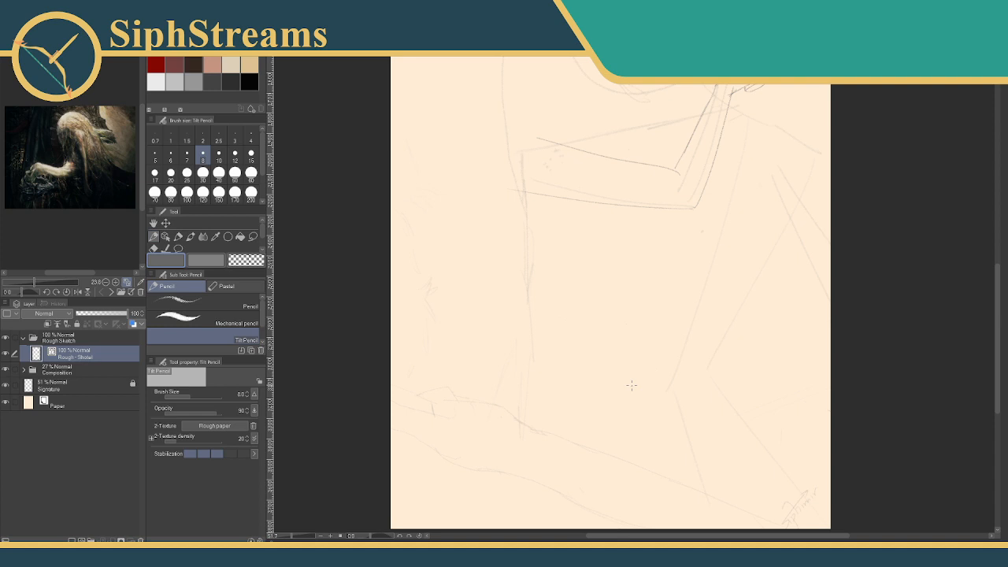
pyautogui.moveTo(581, 344); pyautogui.dragTo(648, 192)
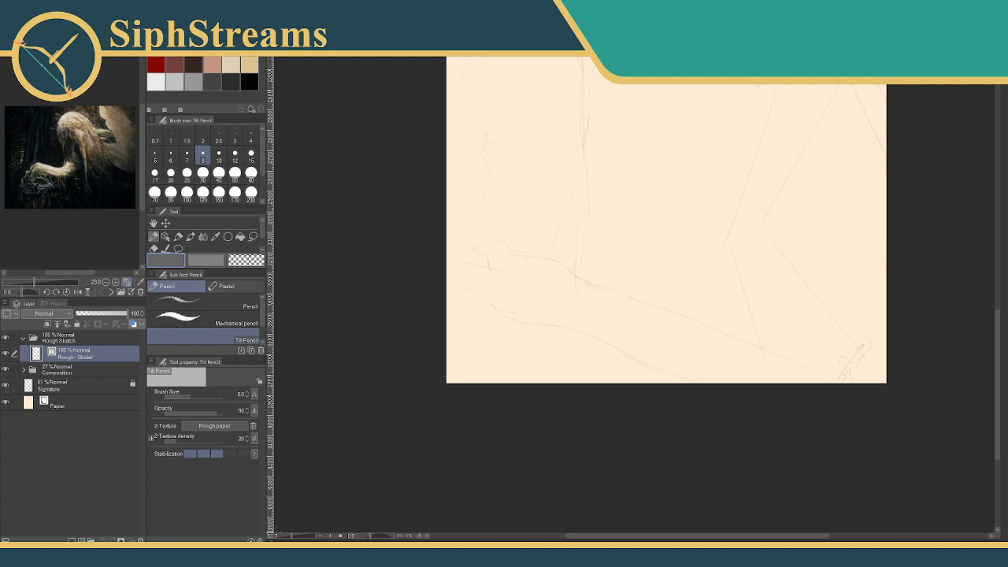
pyautogui.moveTo(775, 248)
pyautogui.mouseDown()
pyautogui.moveTo(792, 198)
pyautogui.moveTo(669, 396)
pyautogui.moveTo(662, 382)
pyautogui.mouseUp()
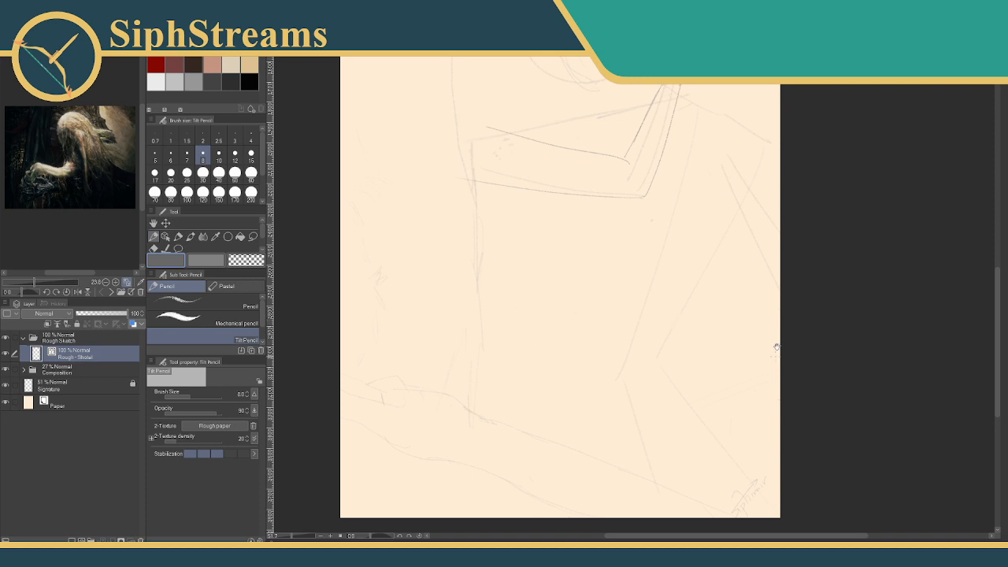
pyautogui.moveTo(776, 351); pyautogui.dragTo(769, 330)
pyautogui.moveTo(757, 289); pyautogui.dragTo(743, 306)
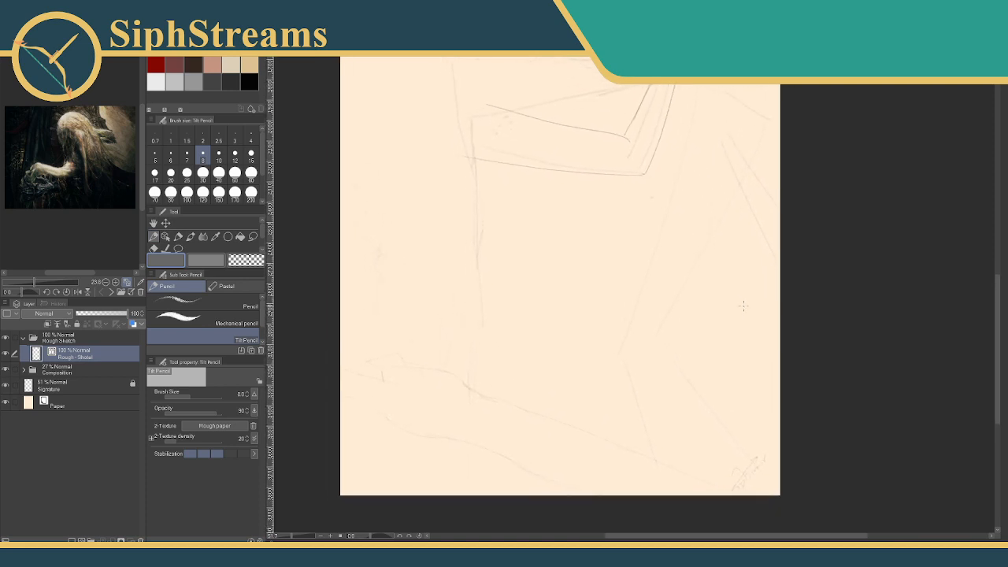
pyautogui.moveTo(428, 302)
pyautogui.mouseDown()
pyautogui.moveTo(419, 452)
pyautogui.moveTo(397, 211)
pyautogui.mouseUp()
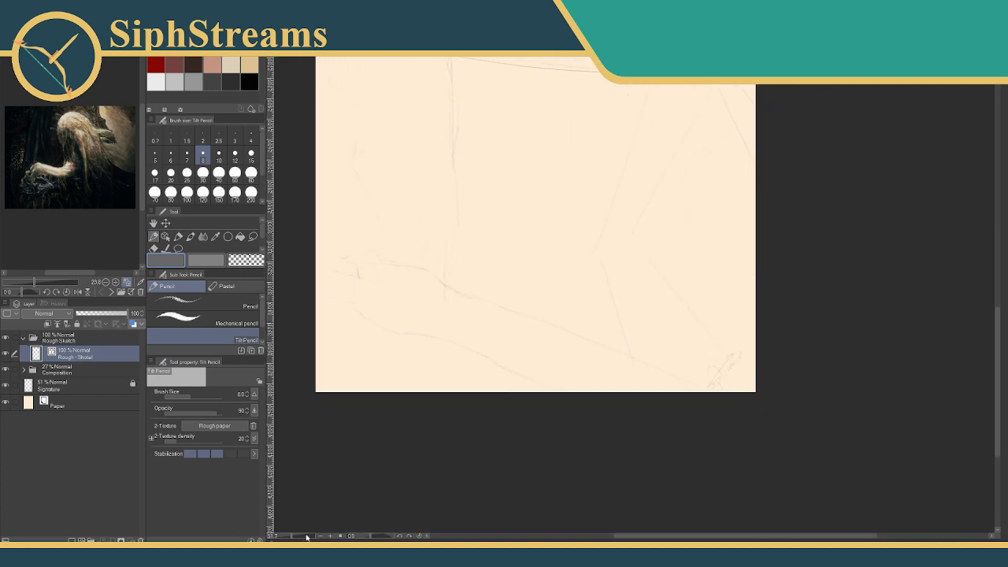
pyautogui.moveTo(291, 538); pyautogui.dragTo(299, 538)
pyautogui.moveTo(307, 466); pyautogui.dragTo(457, 442)
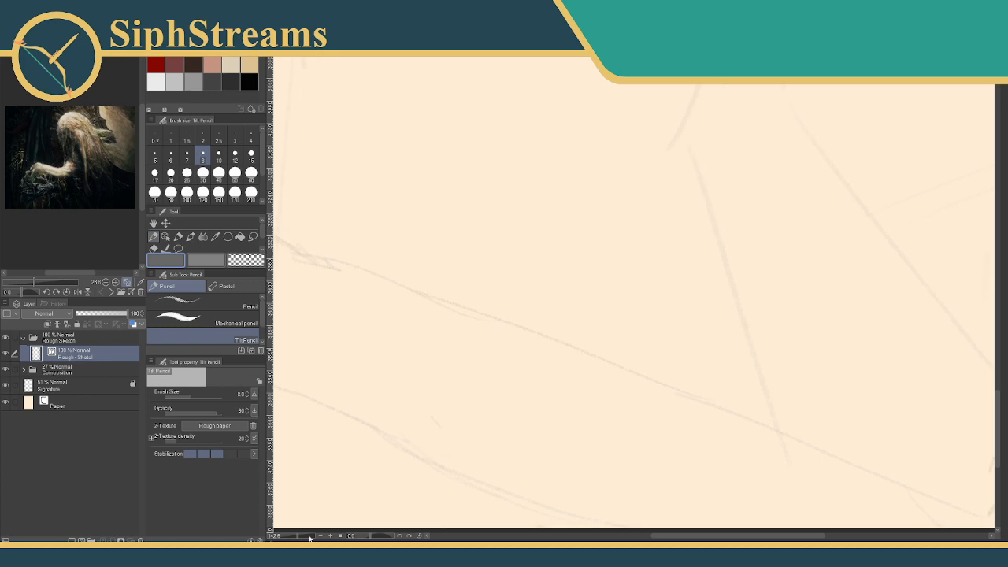
pyautogui.moveTo(300, 537); pyautogui.dragTo(292, 538)
pyautogui.moveTo(329, 470)
pyautogui.mouseDown()
pyautogui.moveTo(441, 499)
pyautogui.moveTo(427, 522)
pyautogui.moveTo(431, 547)
pyautogui.moveTo(422, 546)
pyautogui.mouseUp()
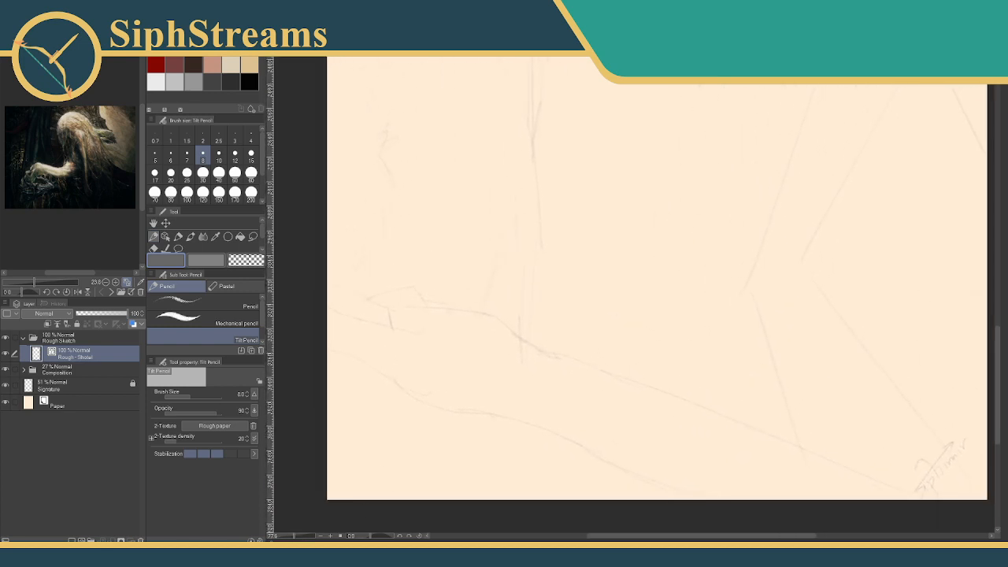
pyautogui.moveTo(378, 350); pyautogui.dragTo(354, 333)
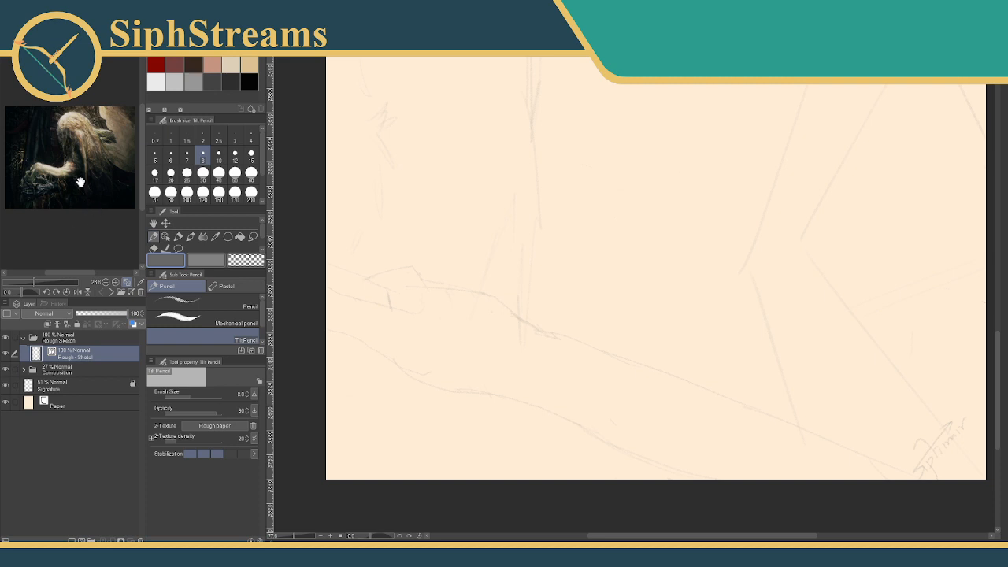
pyautogui.moveTo(598, 225)
pyautogui.mouseDown()
pyautogui.moveTo(627, 201)
pyautogui.moveTo(617, 217)
pyautogui.mouseUp()
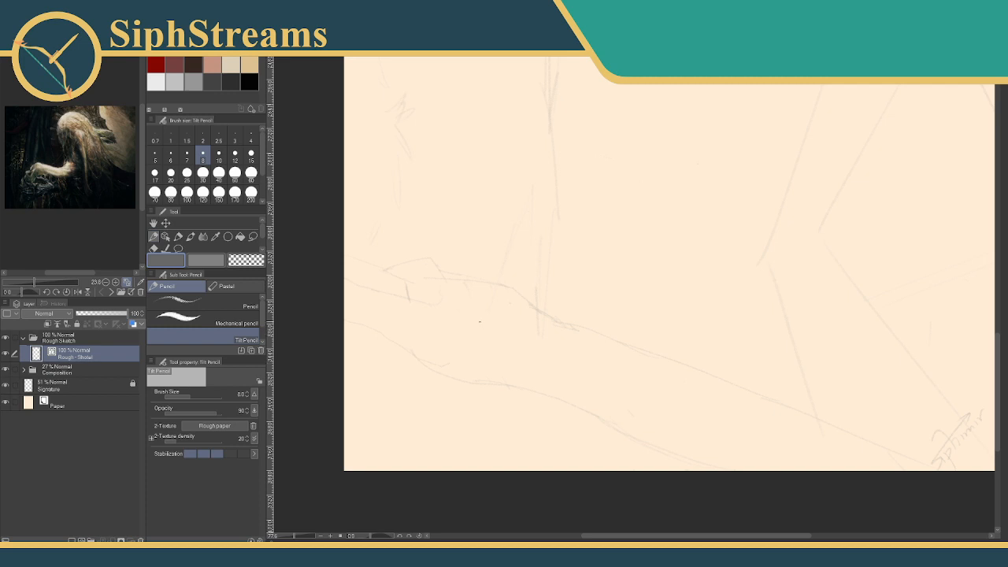
pyautogui.moveTo(480, 323); pyautogui.dragTo(456, 326)
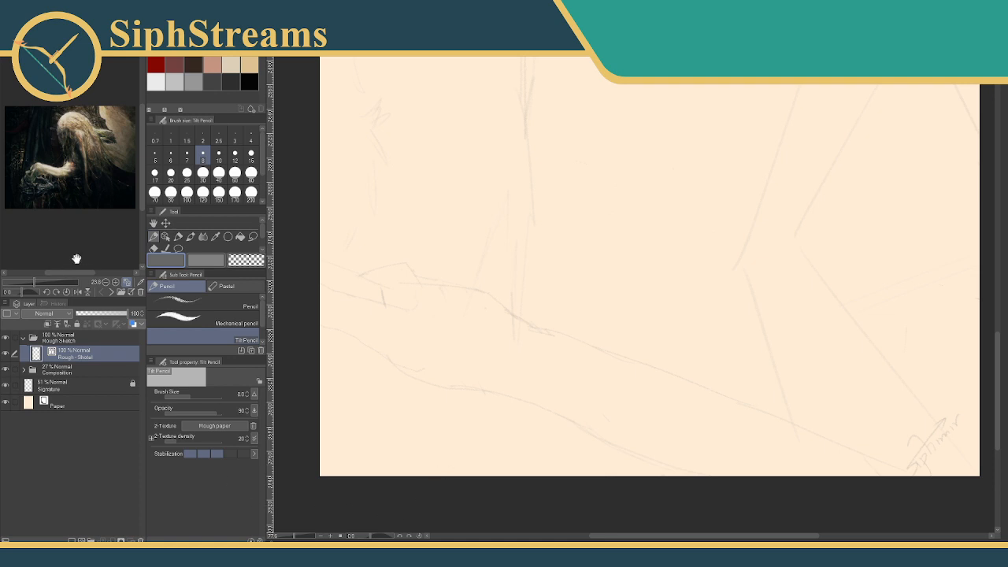
pyautogui.moveTo(320, 232)
pyautogui.mouseDown()
pyautogui.moveTo(321, 224)
pyautogui.moveTo(318, 239)
pyautogui.mouseUp()
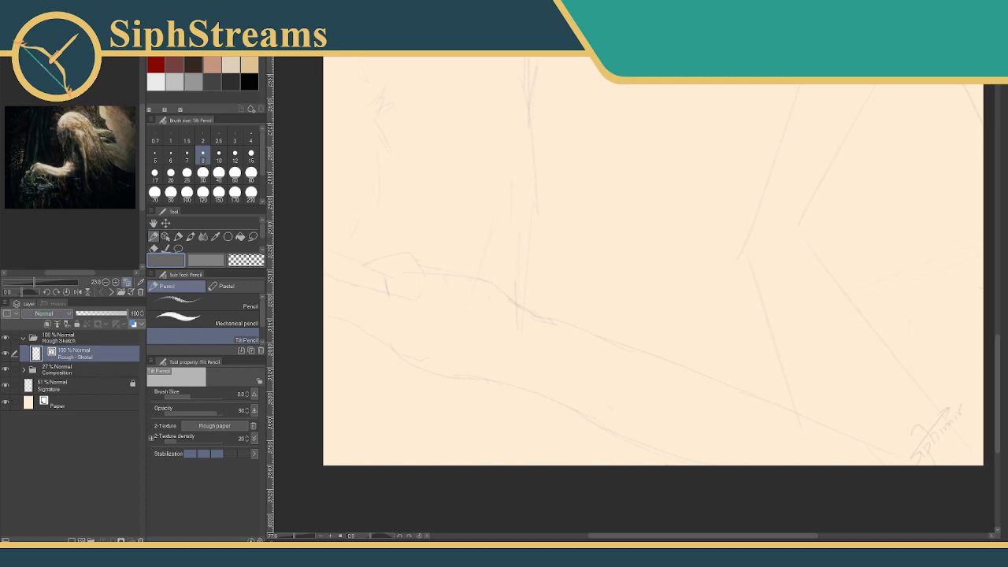
# Choose the display mapped to the HS611 pen tablet in its Working Area settings and dismiss the settings window.
pyautogui.click(423, 164)
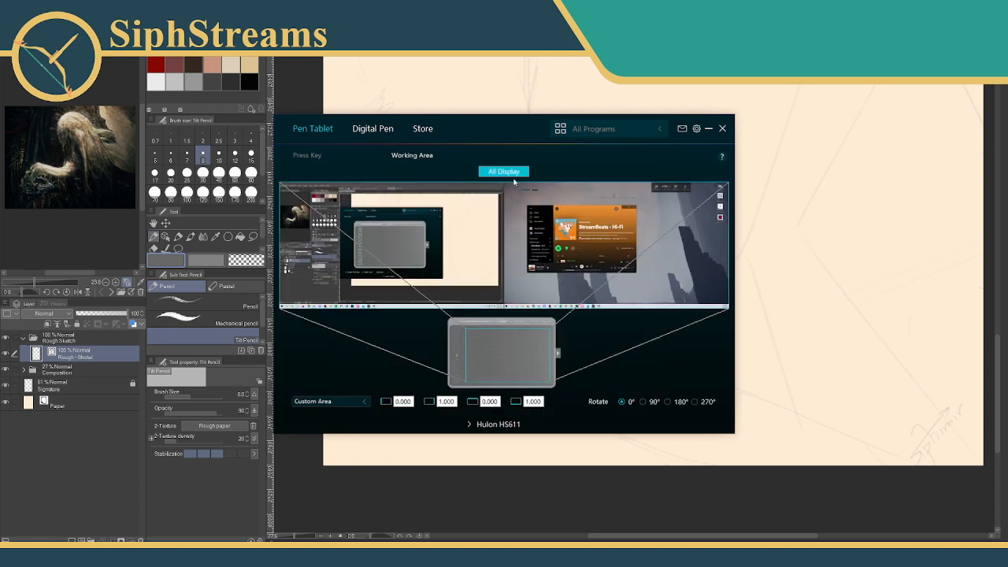
pyautogui.click(473, 195)
pyautogui.click(719, 130)
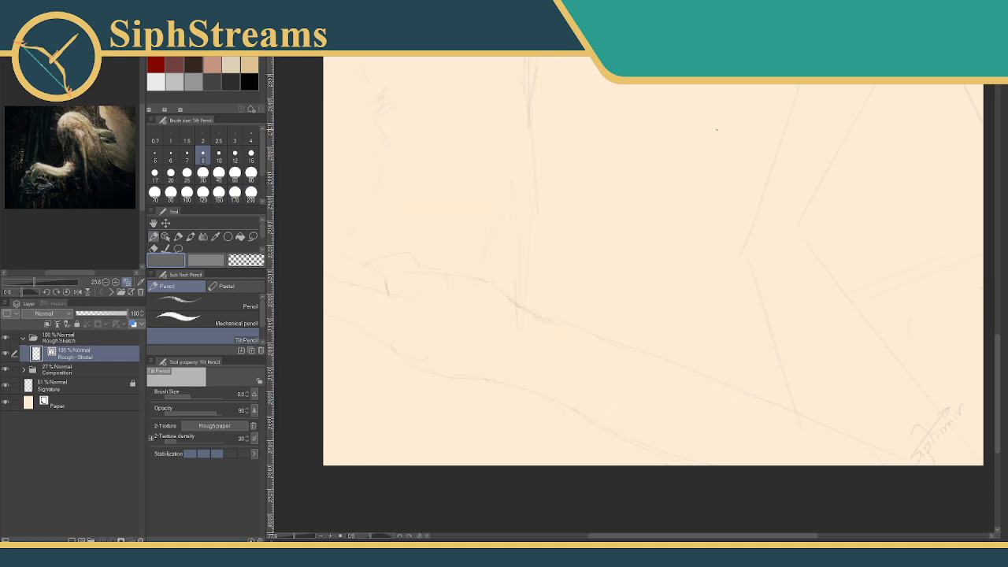
# Try a short Tilt Pencil test stroke on the lower part of the sketch and undo it.
pyautogui.moveTo(541, 161)
pyautogui.mouseDown()
pyautogui.moveTo(543, 142)
pyautogui.moveTo(508, 183)
pyautogui.moveTo(544, 283)
pyautogui.moveTo(518, 197)
pyautogui.mouseUp()
pyautogui.hotkey('ctrl', 'z')
pyautogui.hotkey('ctrl', 'z')
# Try a vertical curved Tilt Pencil stroke on the lower middle of the sketch and undo it.
pyautogui.keyDown('ctrl'); pyautogui.keyDown('shift'); pyautogui.click(618, 246); pyautogui.keyUp('shift'); pyautogui.keyUp('ctrl')
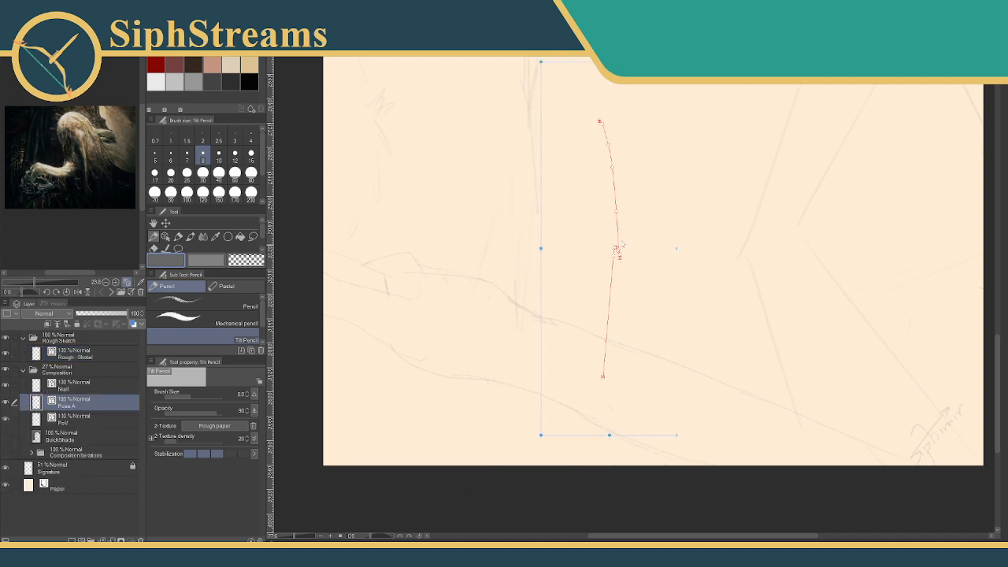
pyautogui.hotkey('ctrl', 'z')
pyautogui.hotkey('ctrl', 'z')
pyautogui.moveTo(594, 180)
pyautogui.mouseDown()
pyautogui.moveTo(669, 167)
pyautogui.moveTo(572, 189)
pyautogui.moveTo(611, 272)
pyautogui.moveTo(564, 199)
pyautogui.moveTo(673, 203)
pyautogui.moveTo(608, 293)
pyautogui.mouseUp()
pyautogui.hotkey('ctrl', 'z')
pyautogui.hotkey('ctrl', 'z')
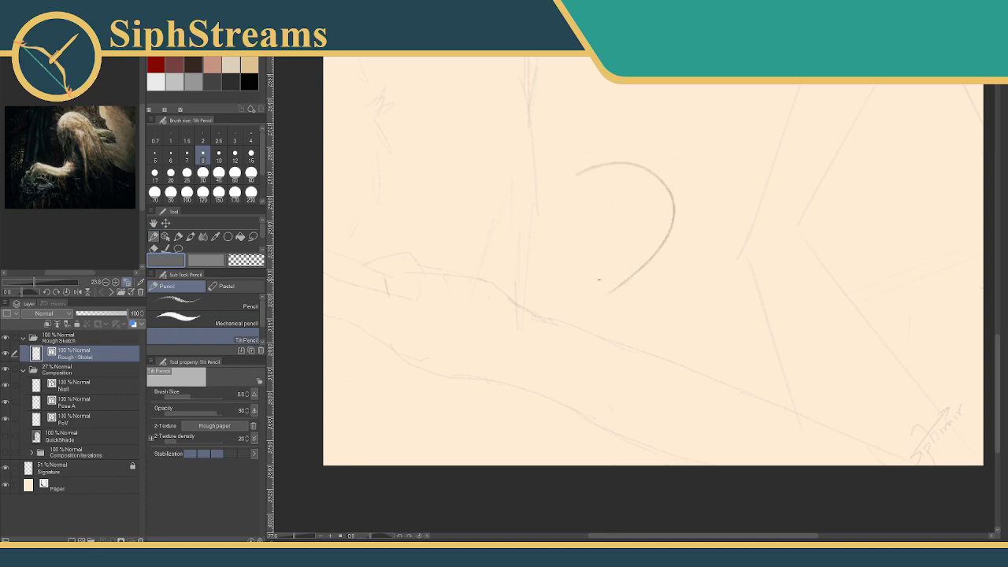
# Draw a D-shaped Tilt Pencil test outline on the lower part of the canvas, clear it and return to the pencil.
pyautogui.moveTo(575, 163); pyautogui.dragTo(644, 319)
pyautogui.press('e')
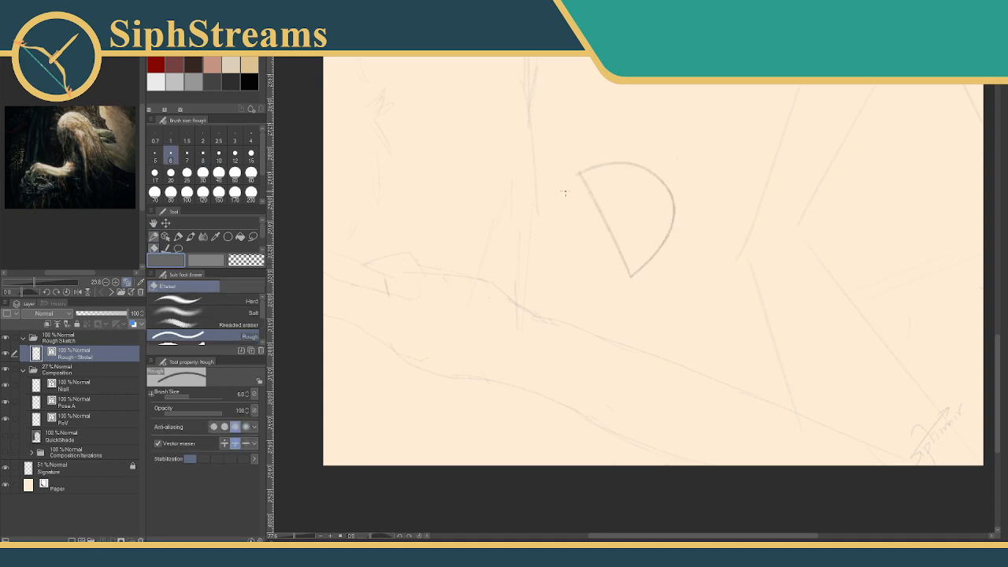
pyautogui.press('Delete')
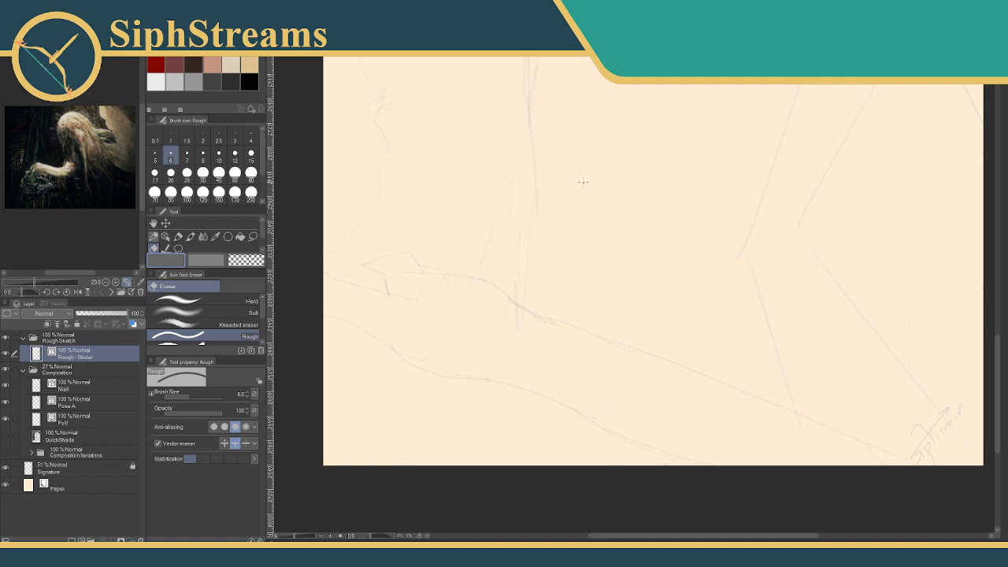
pyautogui.press('p')
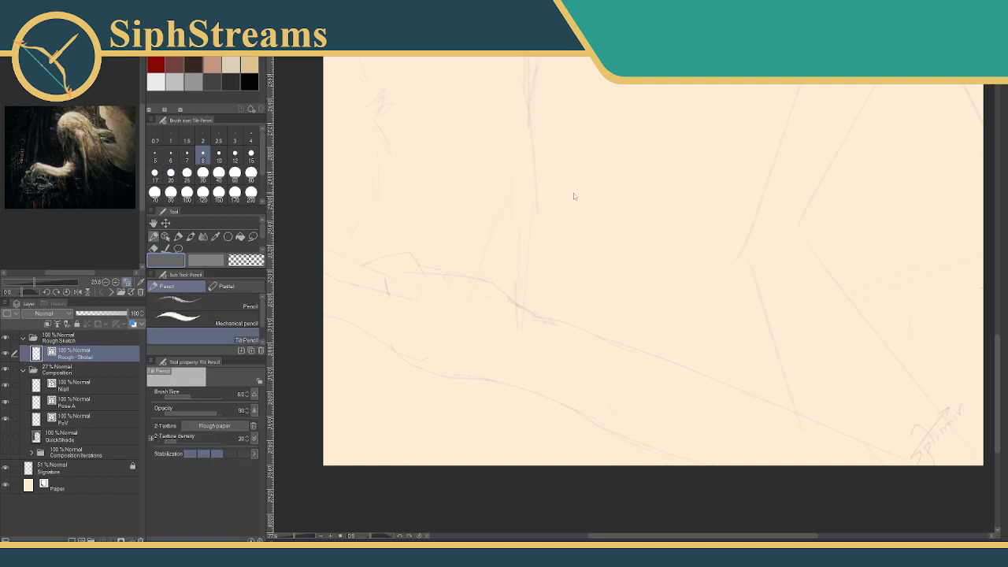
# View the QuickShade layer's shading, hide the layer again and collapse the Composition folder.
pyautogui.click(5, 438)
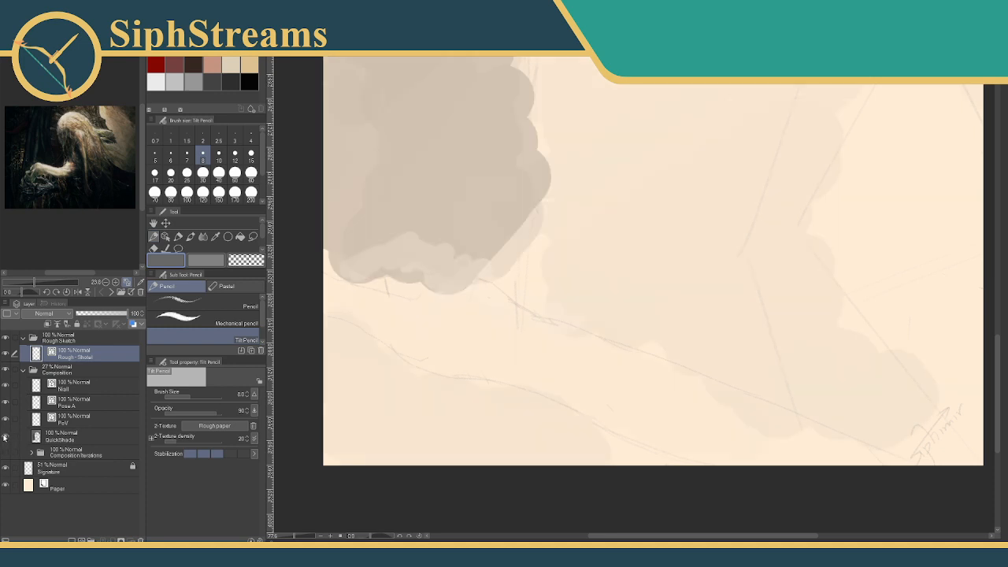
pyautogui.click(4, 436)
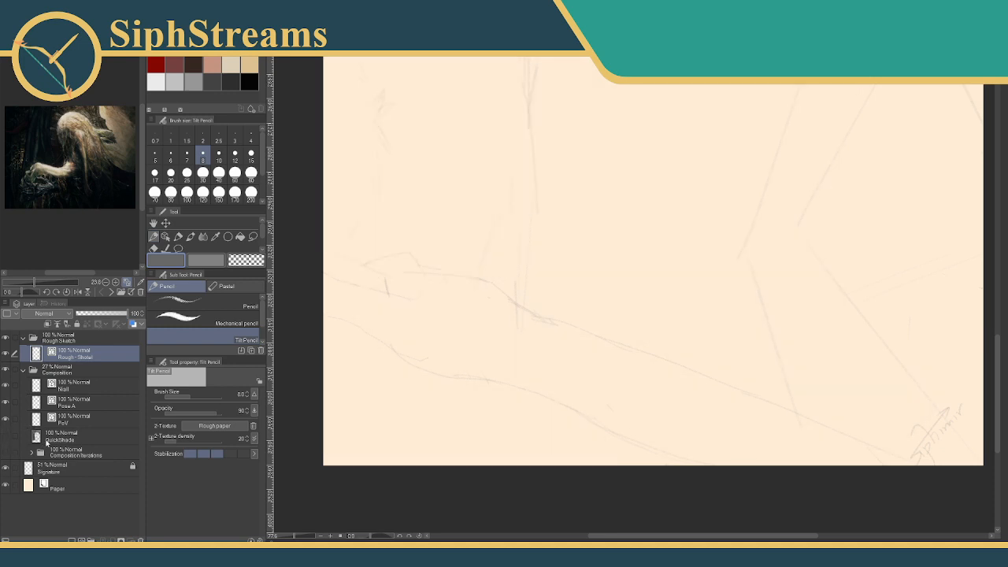
pyautogui.click(22, 372)
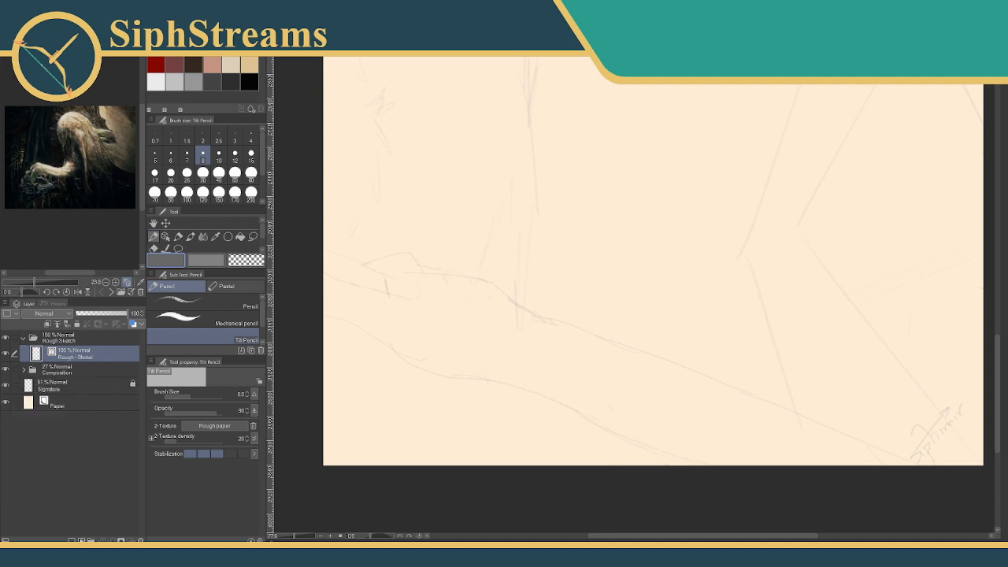
# Add a new layer in the Rough Sketch folder and name it Rough - Hand.
pyautogui.hotkey('ctrl', 'shift', 'n')
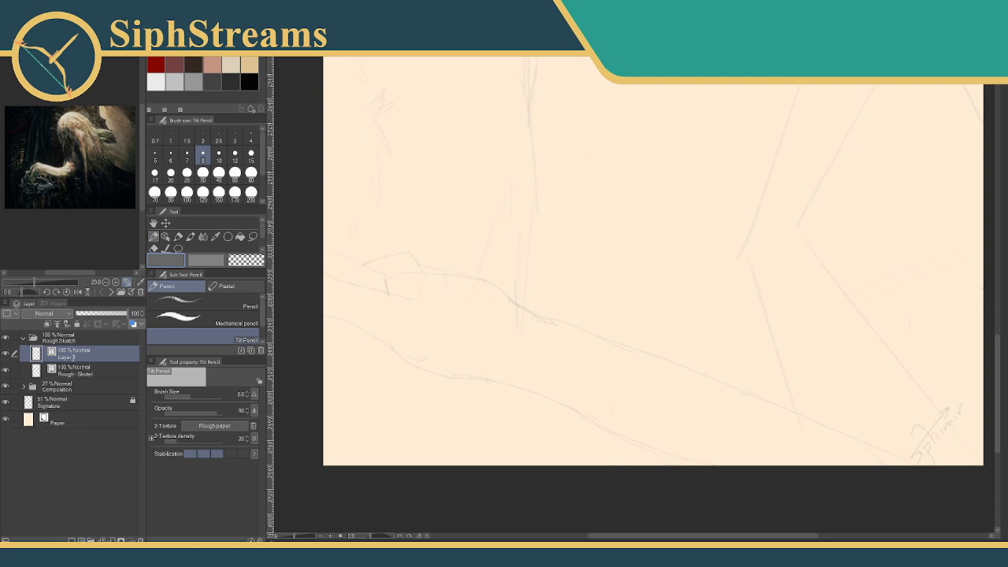
pyautogui.doubleClick(72, 356)
pyautogui.write('Rough - Hand')
pyautogui.press('Return')
# Try to flip the empty Rough - Hand layer horizontally.
pyautogui.moveTo(599, 158); pyautogui.dragTo(437, 471)
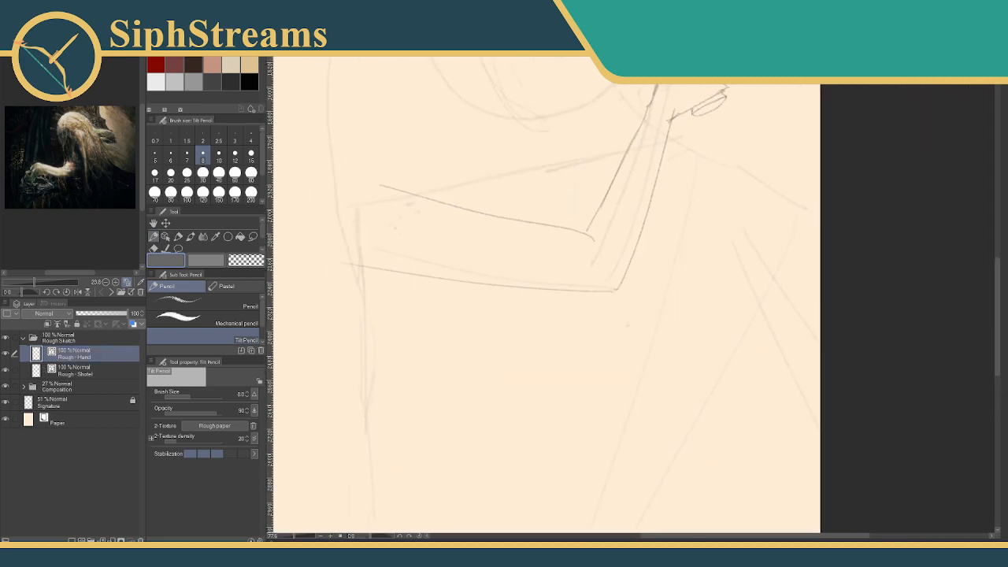
pyautogui.moveTo(488, 131)
pyautogui.mouseDown()
pyautogui.moveTo(404, 472)
pyautogui.moveTo(411, 514)
pyautogui.moveTo(445, 464)
pyautogui.moveTo(446, 360)
pyautogui.moveTo(519, 240)
pyautogui.moveTo(499, 121)
pyautogui.mouseUp()
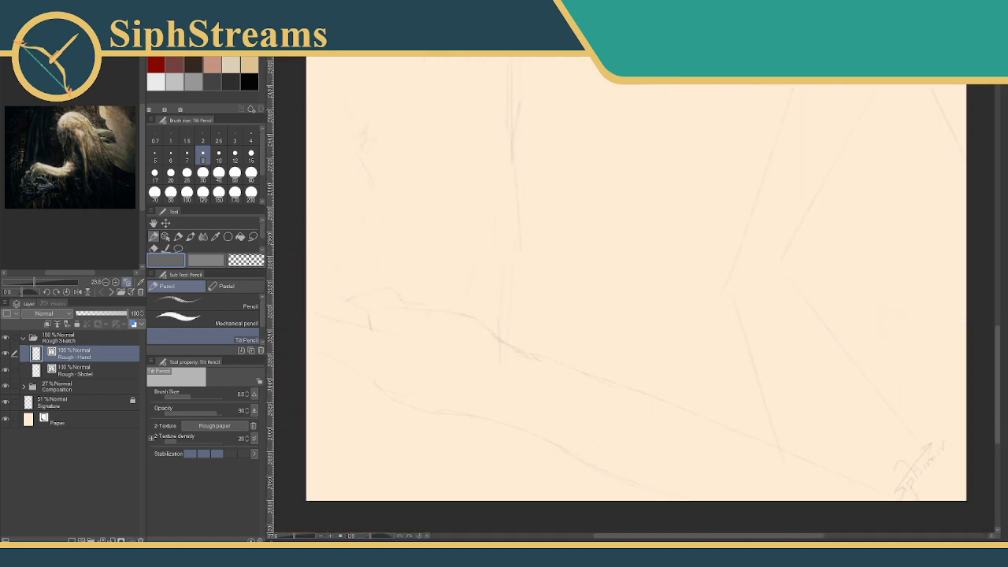
pyautogui.moveTo(478, 312); pyautogui.dragTo(471, 299)
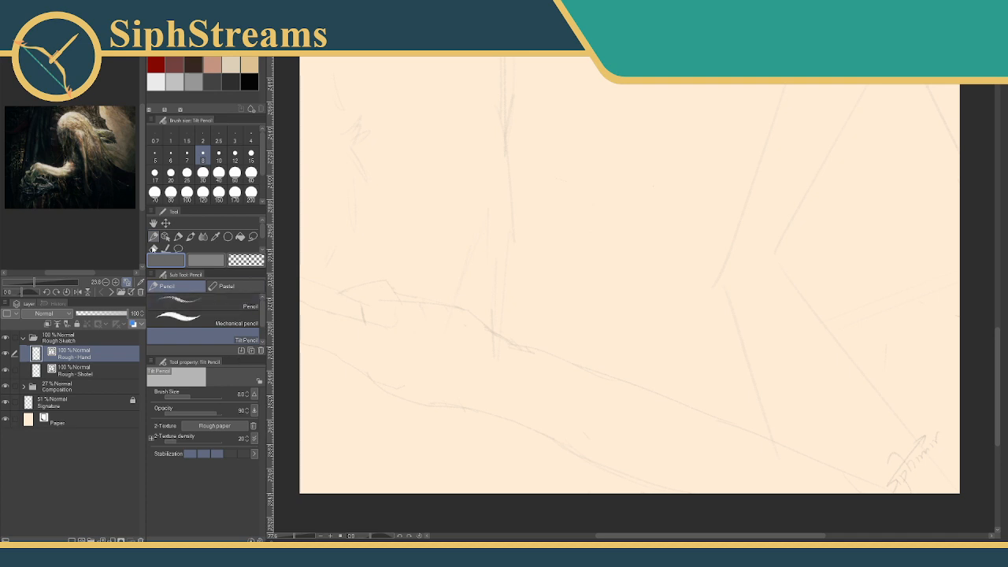
pyautogui.moveTo(301, 263); pyautogui.dragTo(299, 263)
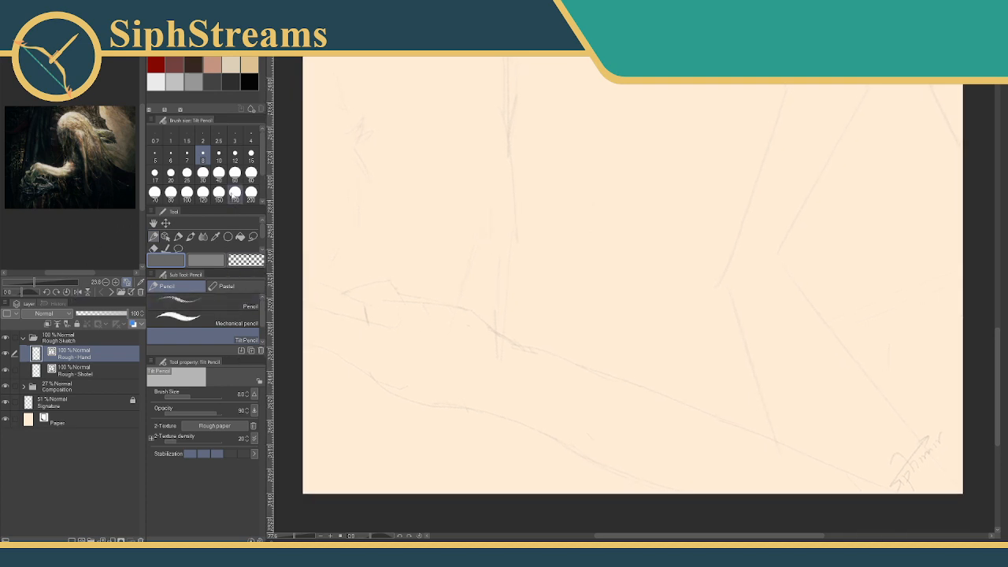
pyautogui.click(33, 17)
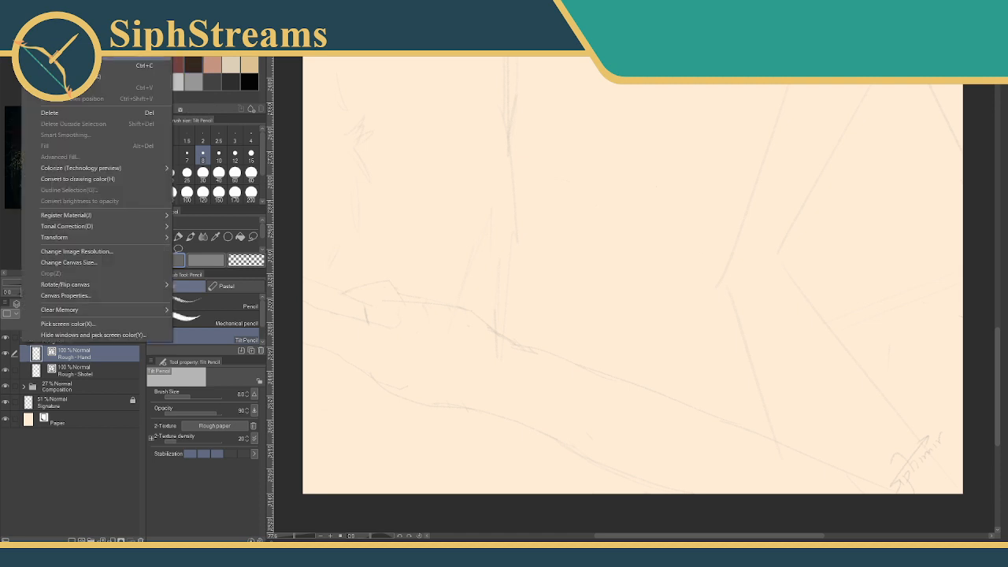
pyautogui.moveTo(83, 239)
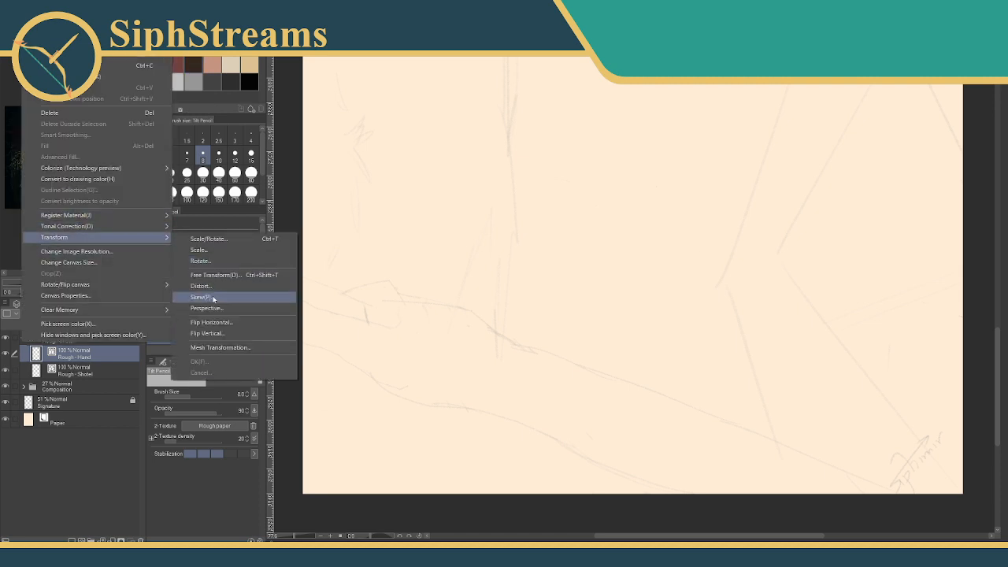
pyautogui.click(210, 326)
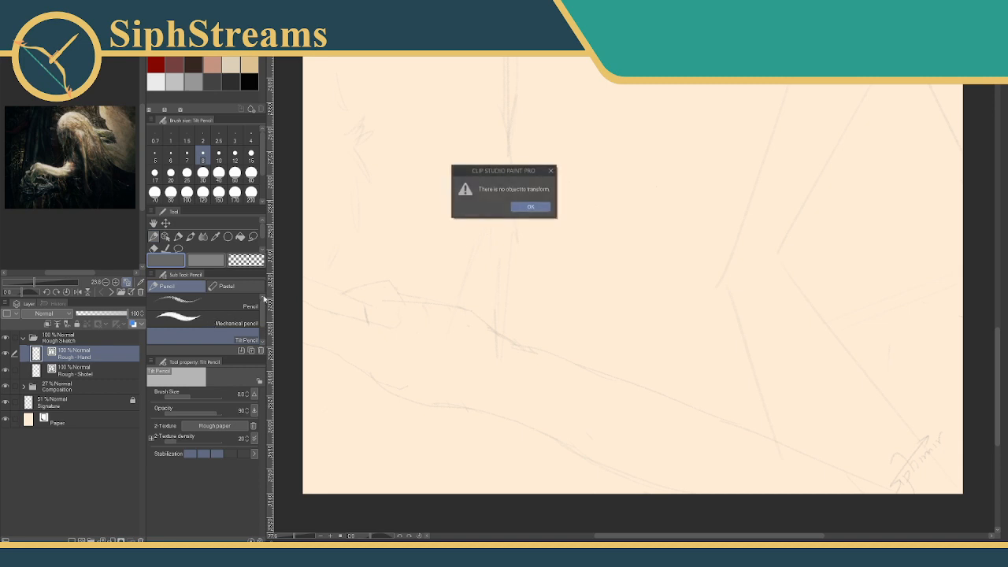
pyautogui.press('Return')
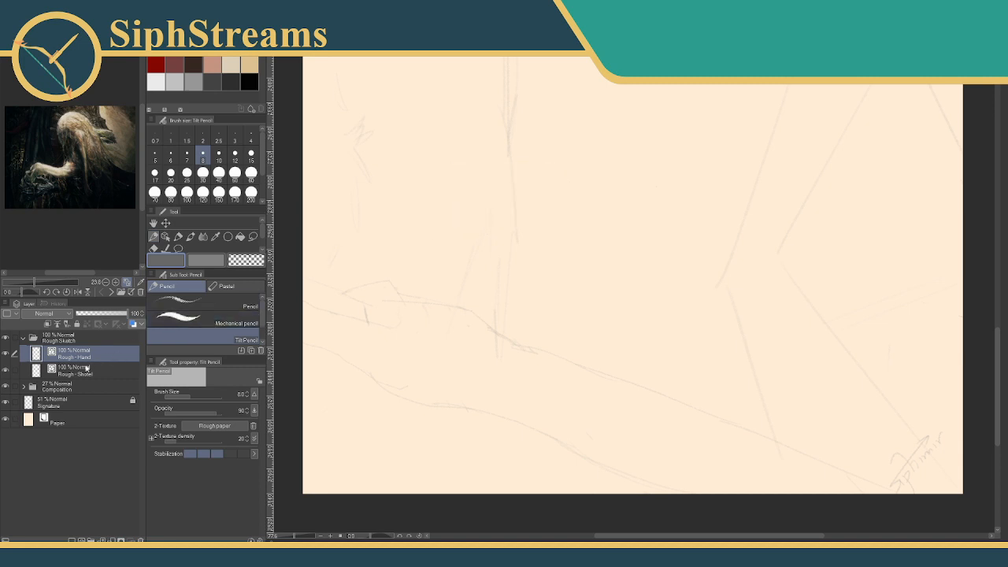
# Try to flip all layers horizontally together, from the Rough Sketch folder down to Paper.
pyautogui.click(69, 389)
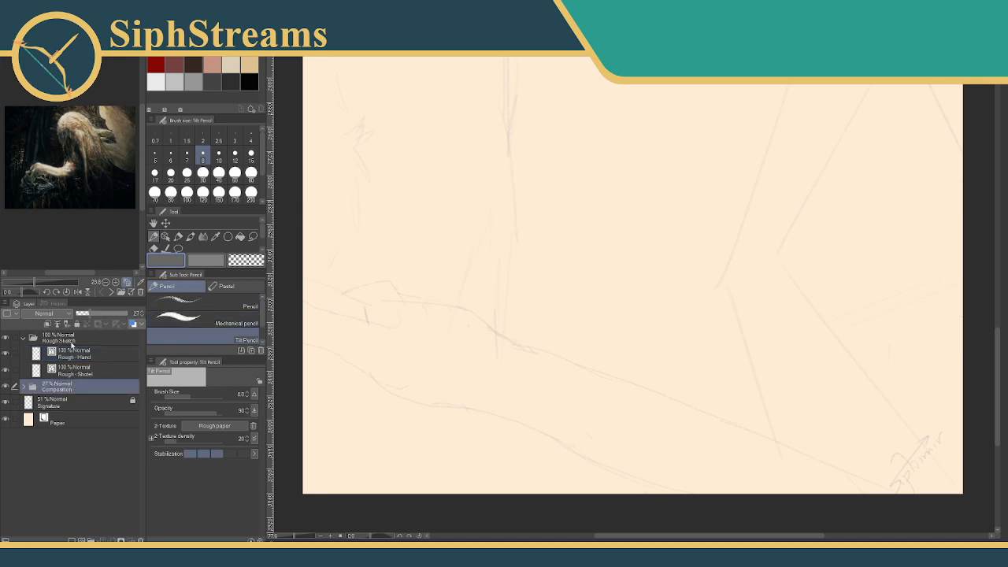
pyautogui.click(78, 351)
pyautogui.click(81, 341)
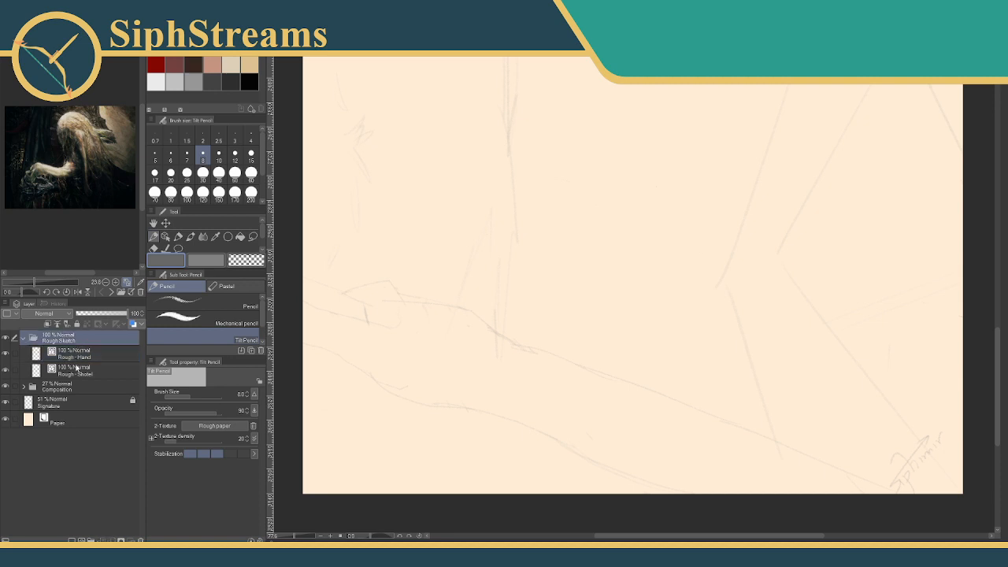
pyautogui.keyDown('shift'); pyautogui.click(74, 418); pyautogui.keyUp('shift')
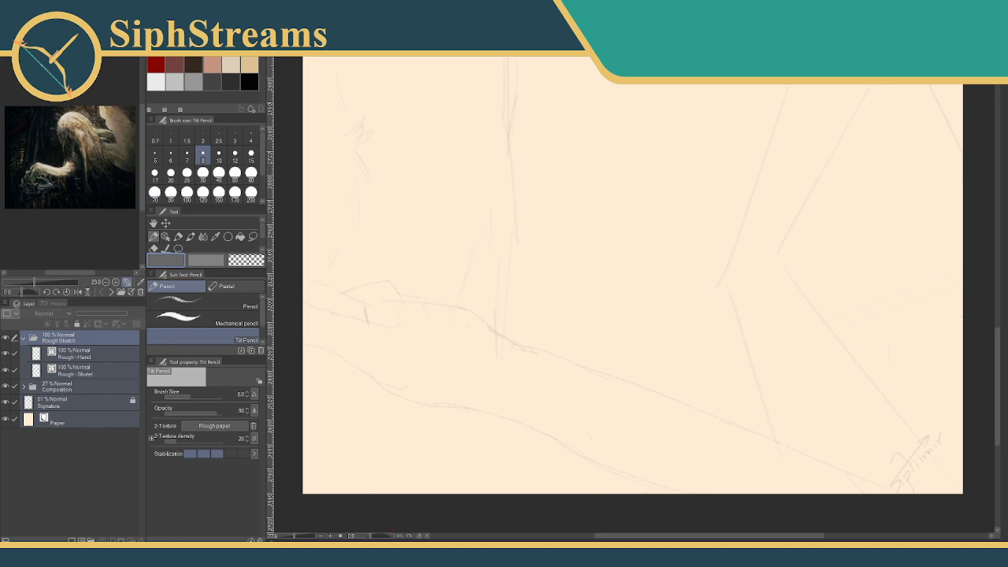
pyautogui.click(32, 17)
pyautogui.moveTo(79, 239)
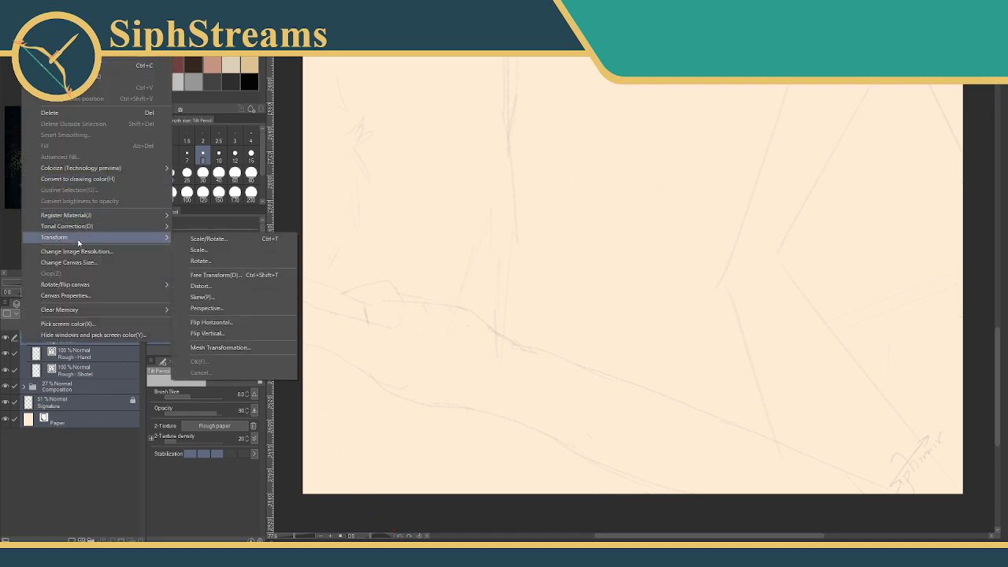
pyautogui.click(201, 323)
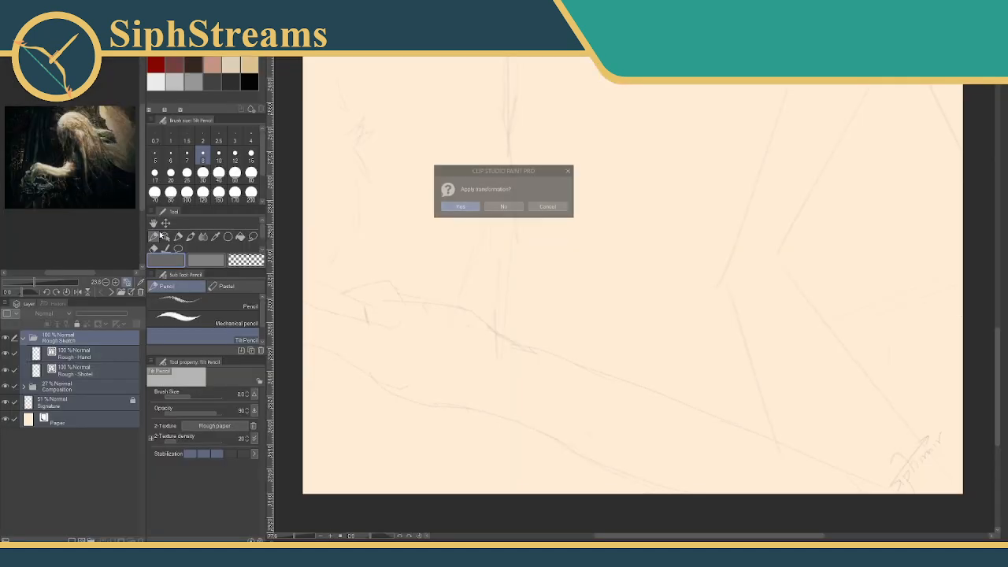
pyautogui.click(459, 207)
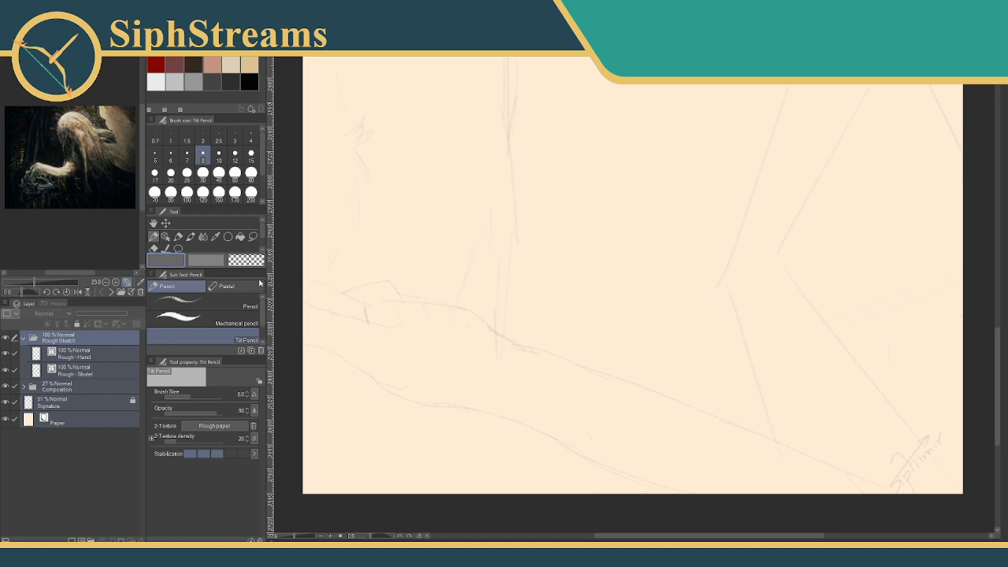
# Make Rough - Hand the only active layer and expand the Composition folder.
pyautogui.click(84, 368)
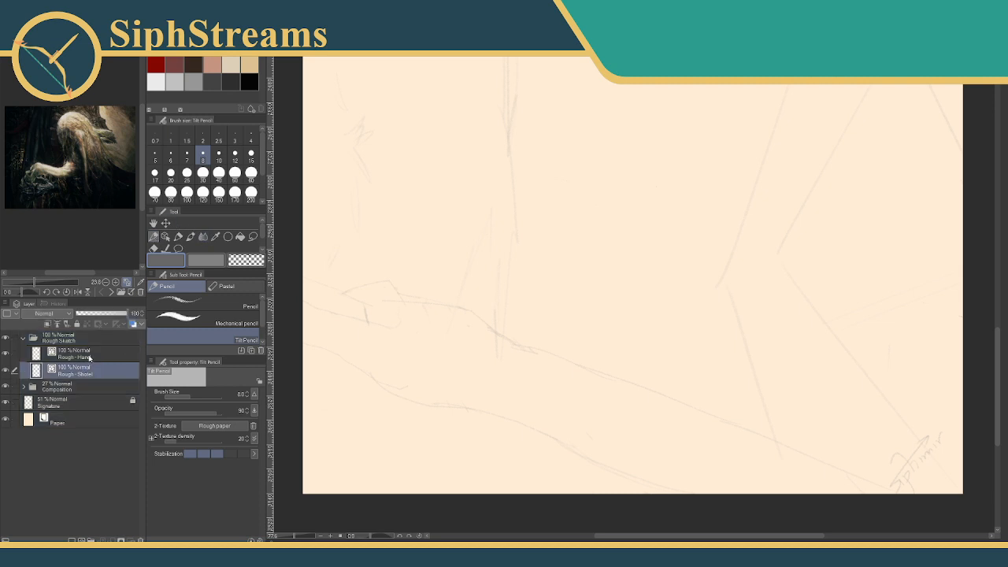
pyautogui.click(89, 352)
pyautogui.moveTo(396, 258); pyautogui.dragTo(298, 538)
pyautogui.moveTo(354, 362); pyautogui.dragTo(518, 105)
pyautogui.moveTo(438, 165)
pyautogui.mouseDown()
pyautogui.moveTo(443, 126)
pyautogui.moveTo(304, 500)
pyautogui.moveTo(374, 215)
pyautogui.moveTo(379, 145)
pyautogui.mouseUp()
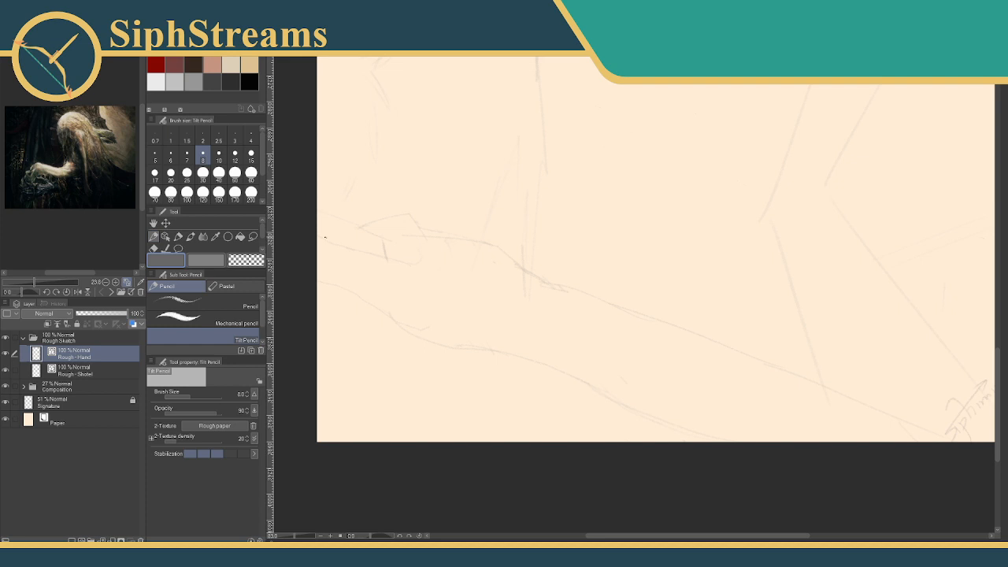
pyautogui.click(98, 373)
pyautogui.click(102, 359)
pyautogui.click(25, 387)
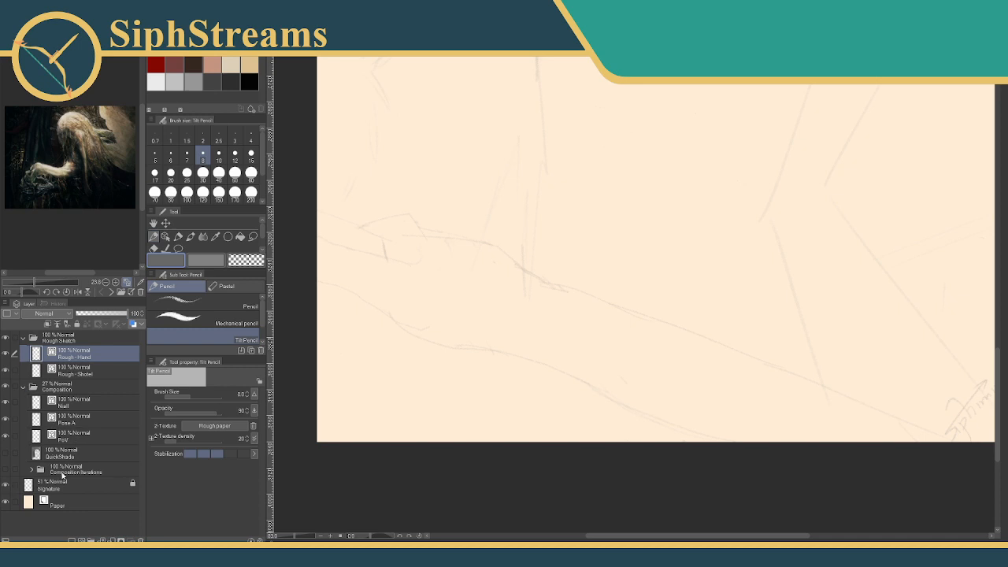
# Look through the layer options of Pose A and PoV in the Composition folder for a flip command.
pyautogui.click(75, 424)
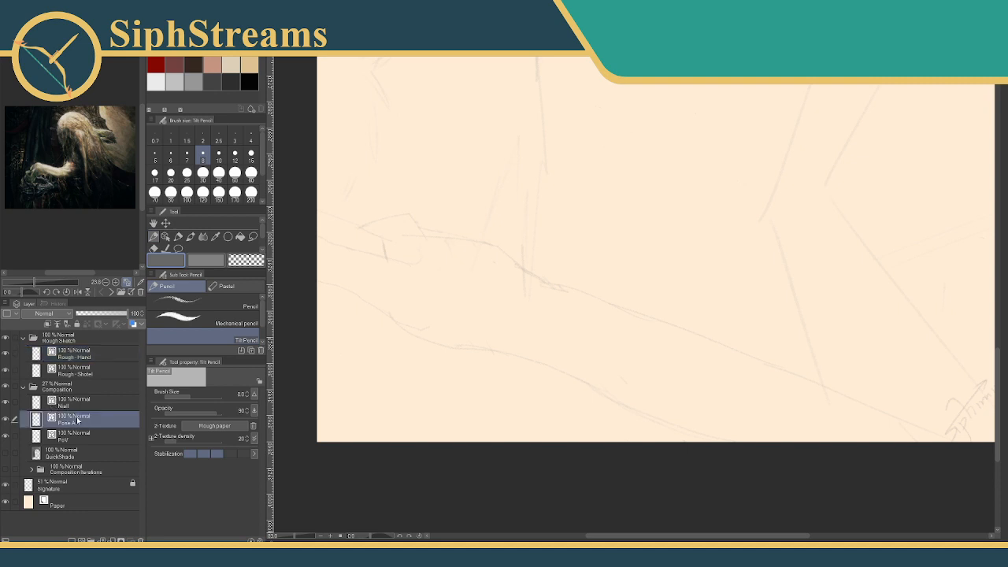
pyautogui.rightClick(76, 422)
pyautogui.press('Escape')
pyautogui.click(69, 438)
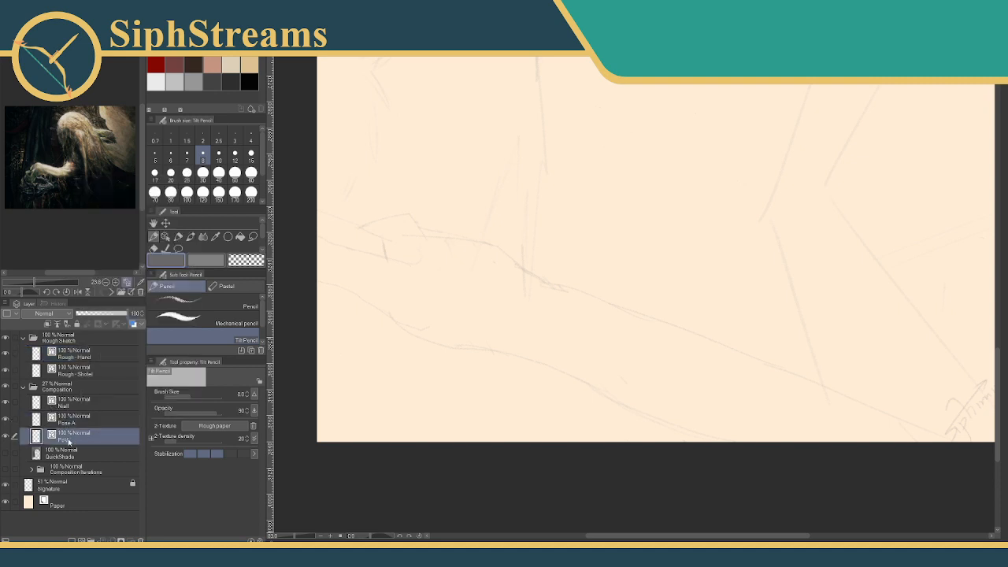
pyautogui.rightClick(68, 438)
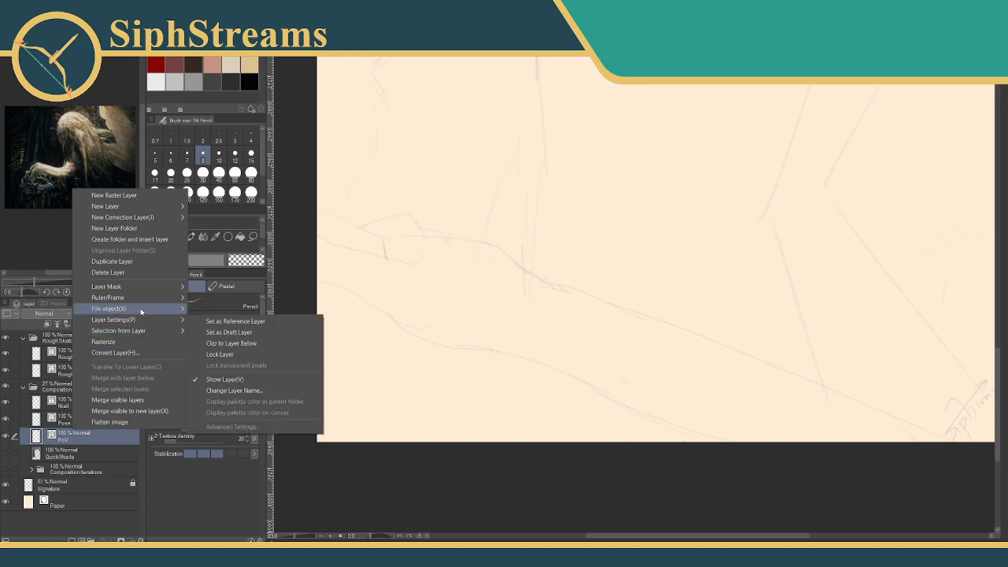
pyautogui.moveTo(138, 308)
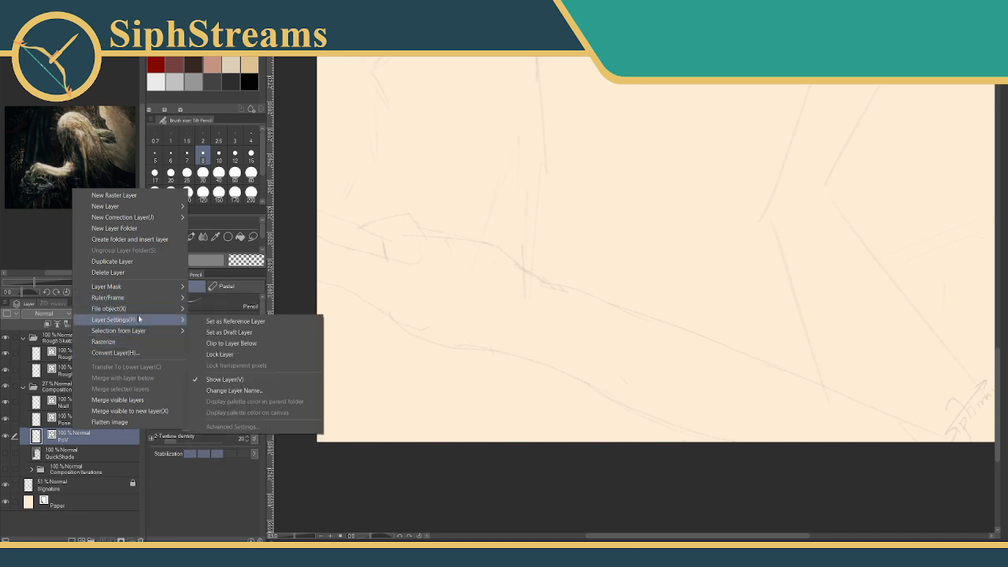
pyautogui.moveTo(144, 288)
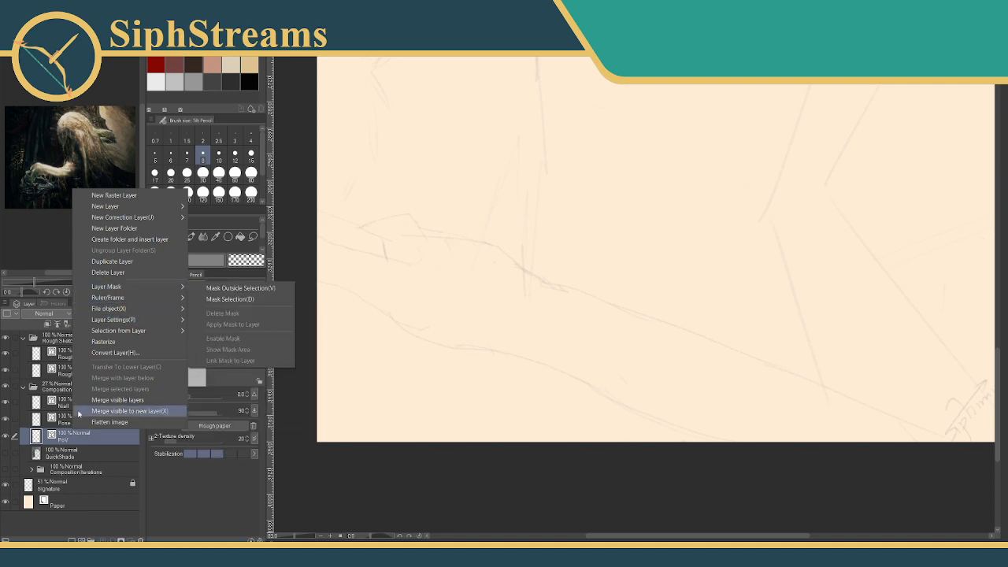
# Flip the PoV hand guide horizontally and shift it to the right so that it sits over the canvas.
pyautogui.click(64, 438)
pyautogui.click(31, 18)
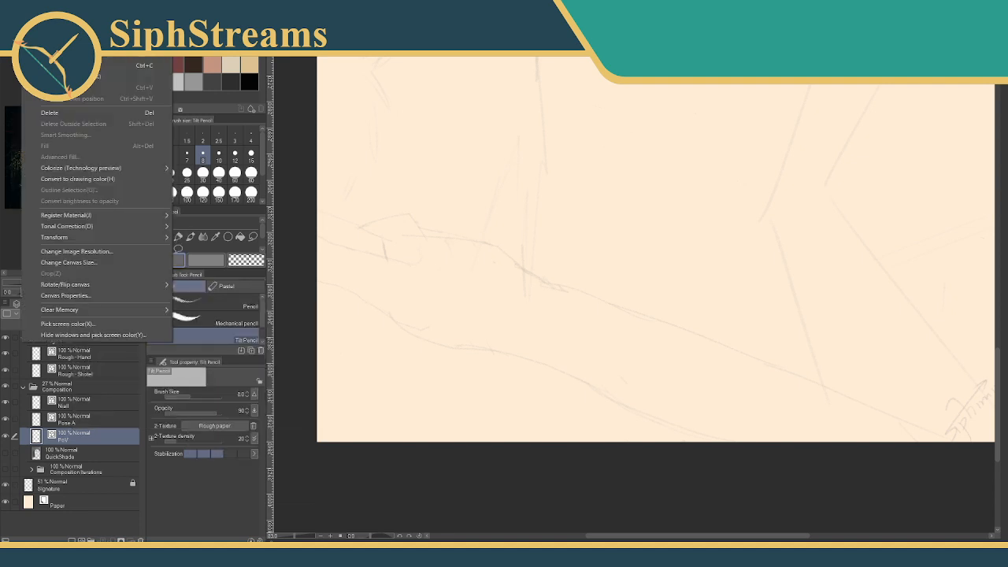
pyautogui.moveTo(64, 237)
pyautogui.click(202, 324)
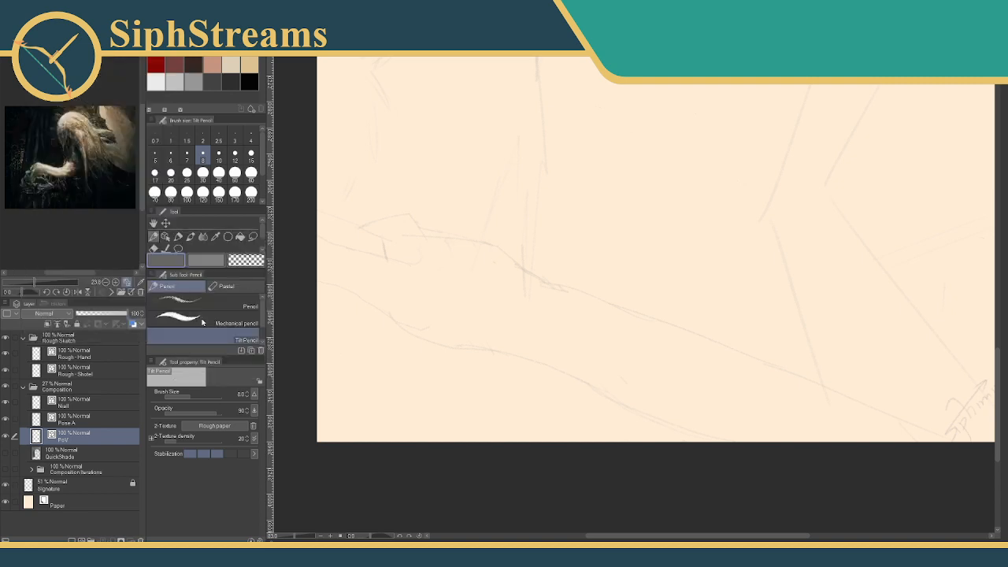
pyautogui.rightClick(486, 295)
pyautogui.click(387, 376)
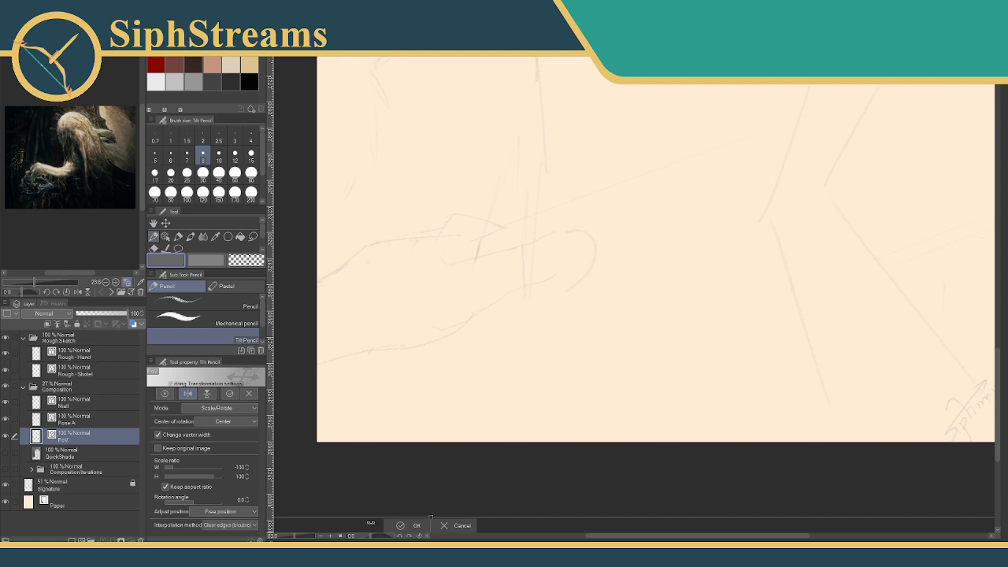
pyautogui.moveTo(302, 537); pyautogui.dragTo(292, 538)
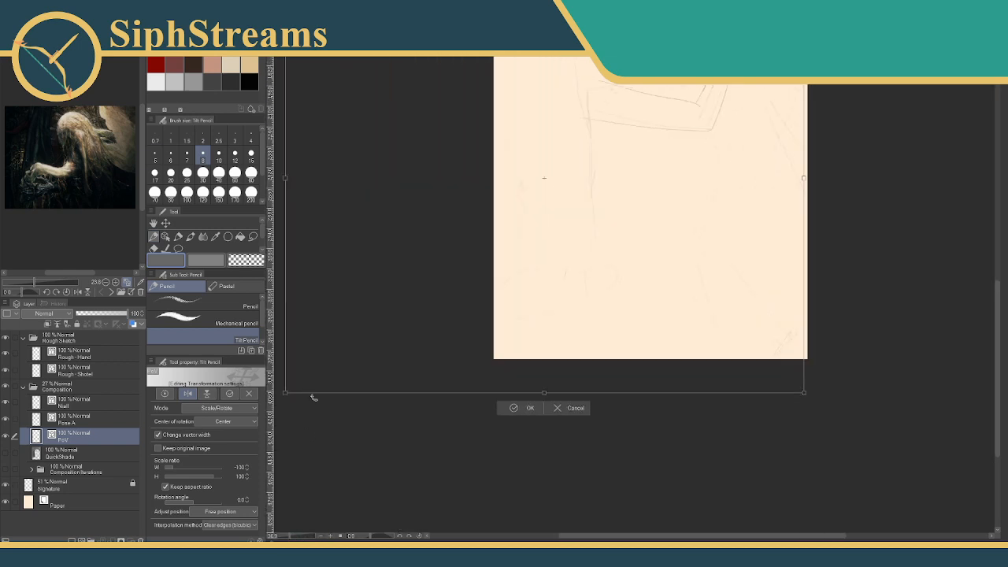
pyautogui.moveTo(286, 306)
pyautogui.mouseDown()
pyautogui.moveTo(364, 315)
pyautogui.moveTo(407, 291)
pyautogui.moveTo(465, 291)
pyautogui.moveTo(494, 273)
pyautogui.moveTo(466, 286)
pyautogui.mouseUp()
pyautogui.click(700, 383)
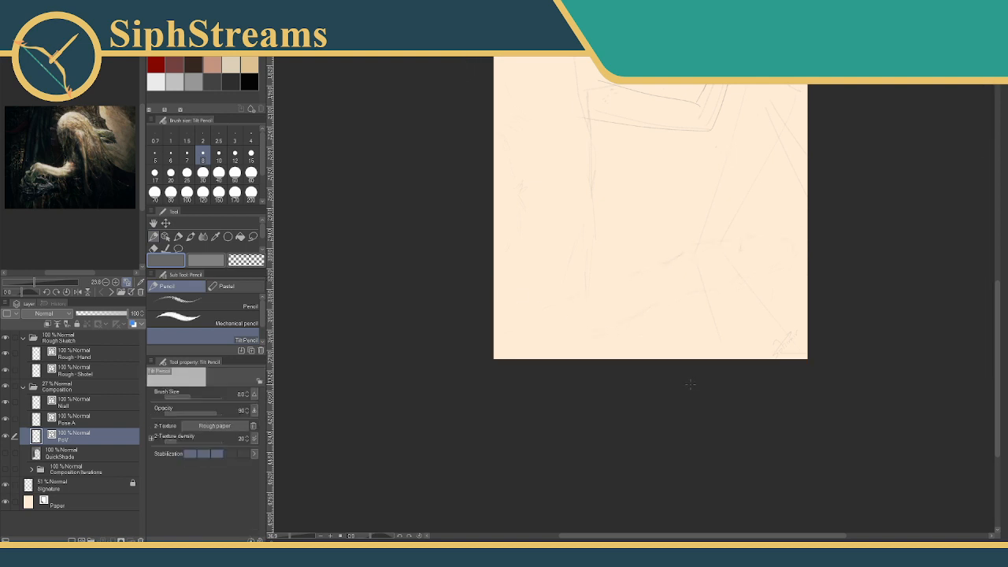
# Hide the Niall and Pose A layers in the Composition folder, leaving the PoV hand guide as the visible composition sketch.
pyautogui.moveTo(642, 364); pyautogui.dragTo(513, 465)
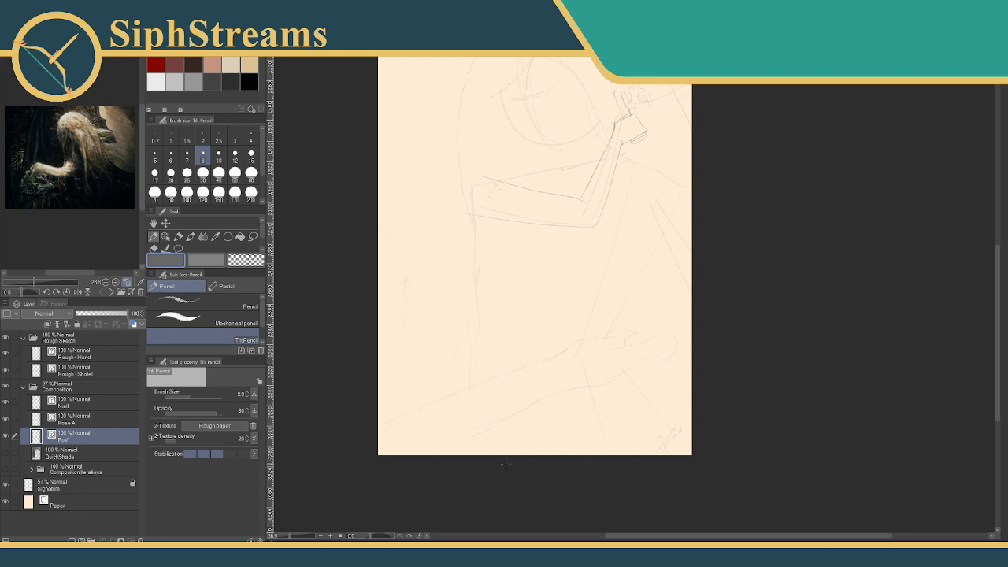
pyautogui.click(6, 419)
pyautogui.moveTo(288, 538); pyautogui.dragTo(296, 538)
pyautogui.moveTo(320, 469)
pyautogui.mouseDown()
pyautogui.moveTo(405, 279)
pyautogui.moveTo(420, 369)
pyautogui.mouseUp()
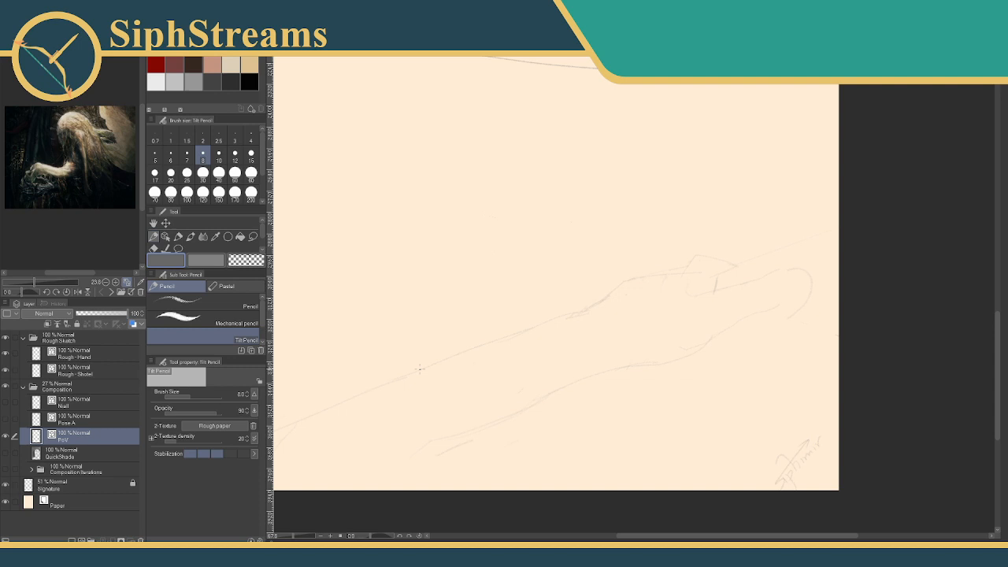
# Activate Rough - Hand and reduce the Tilt Pencil's brush size to 3, testing and undoing strokes along the knuckle guide.
pyautogui.click(78, 356)
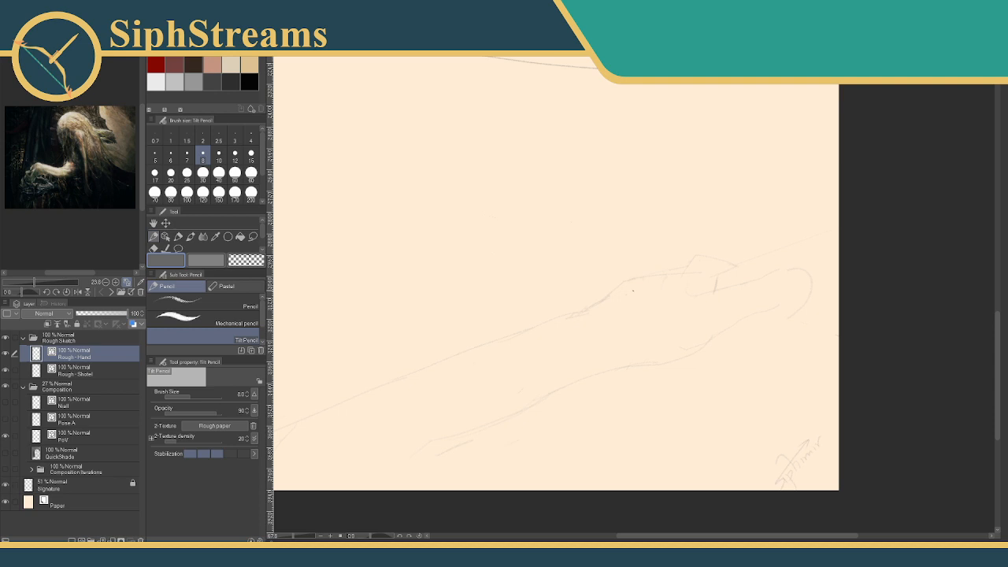
pyautogui.moveTo(613, 248)
pyautogui.mouseDown()
pyautogui.moveTo(628, 241)
pyautogui.moveTo(543, 280)
pyautogui.mouseUp()
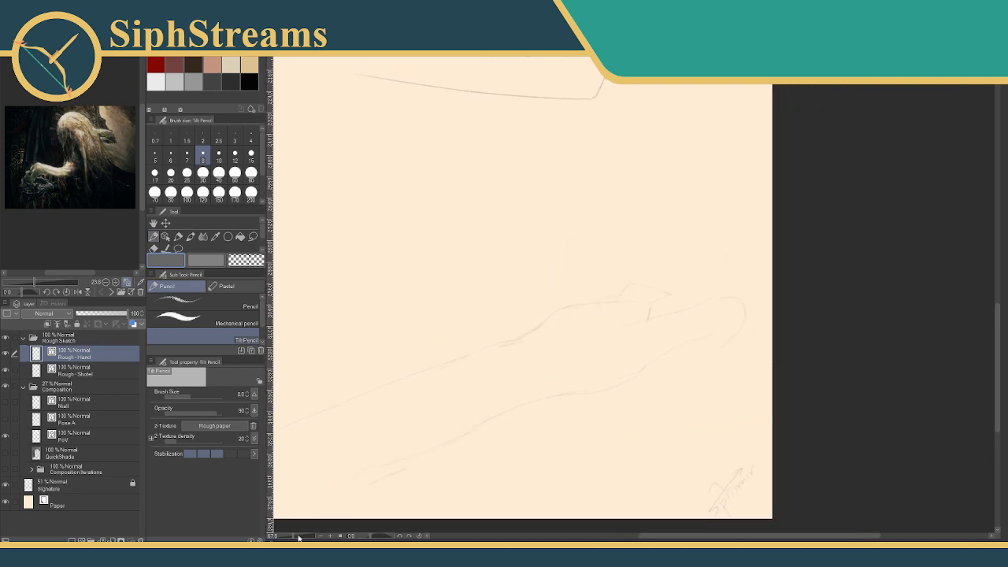
pyautogui.moveTo(293, 536); pyautogui.dragTo(300, 536)
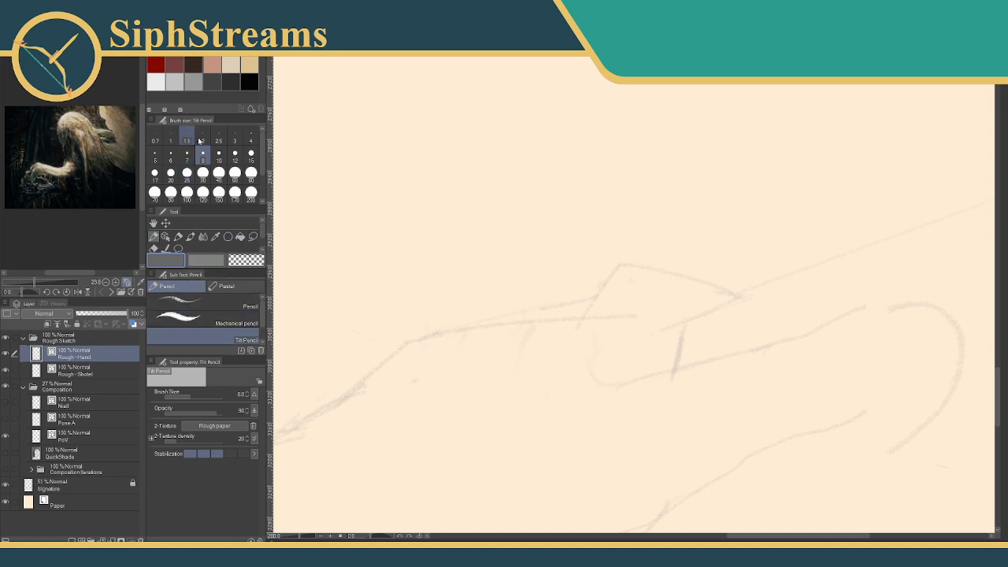
pyautogui.click(155, 156)
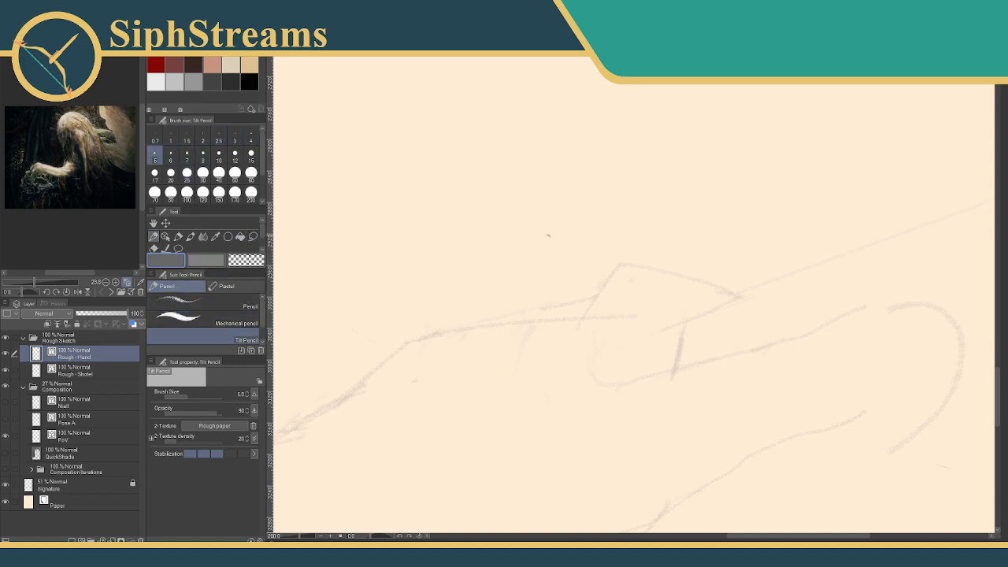
pyautogui.moveTo(737, 295); pyautogui.dragTo(613, 268)
pyautogui.hotkey('ctrl', 'z')
pyautogui.click(235, 137)
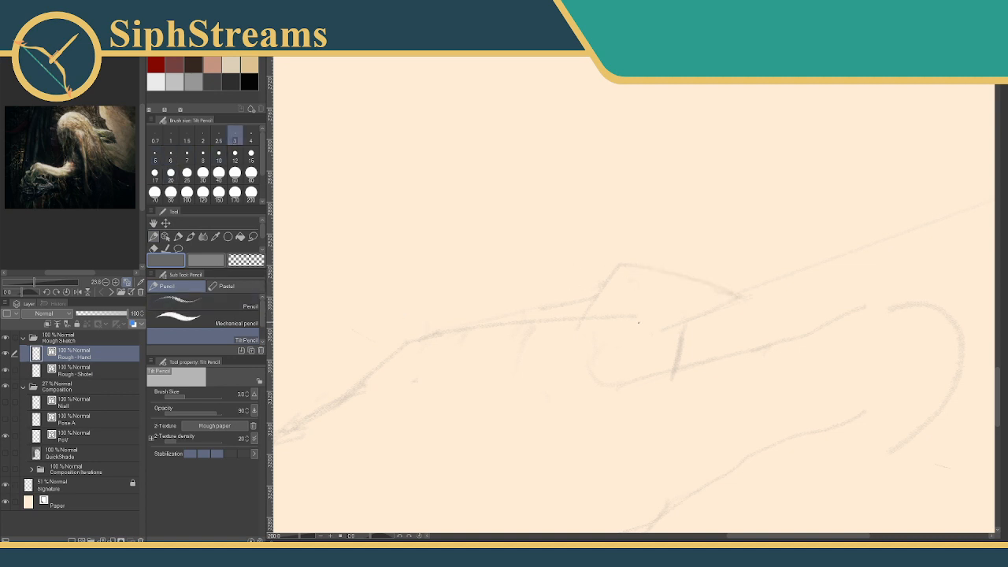
pyautogui.moveTo(735, 296); pyautogui.dragTo(605, 256)
pyautogui.hotkey('ctrl', 'z')
# Lower the PoV layer's opacity to 52% and make Rough - Hand the active layer again.
pyautogui.click(90, 428)
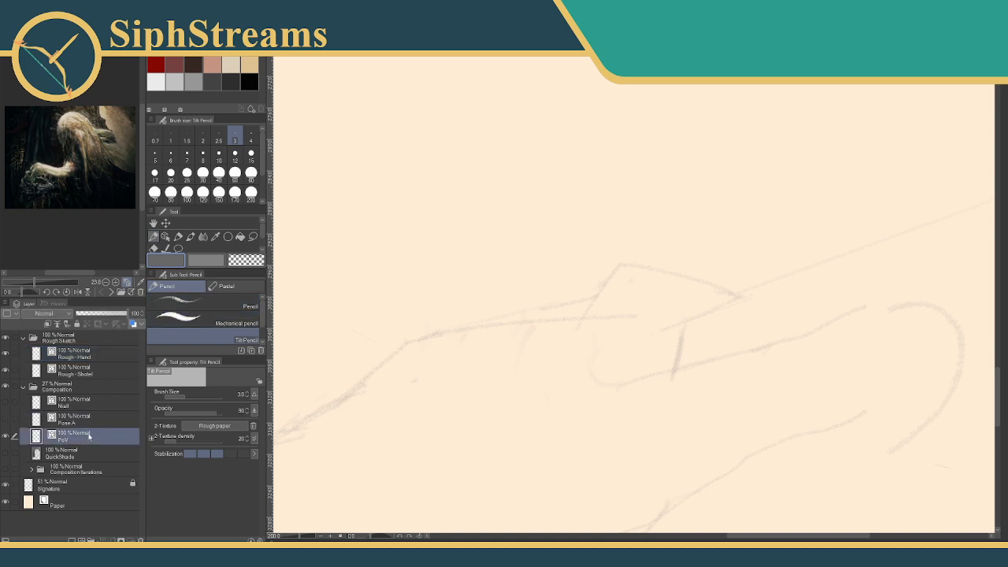
pyautogui.moveTo(124, 313); pyautogui.dragTo(103, 313)
pyautogui.click(90, 354)
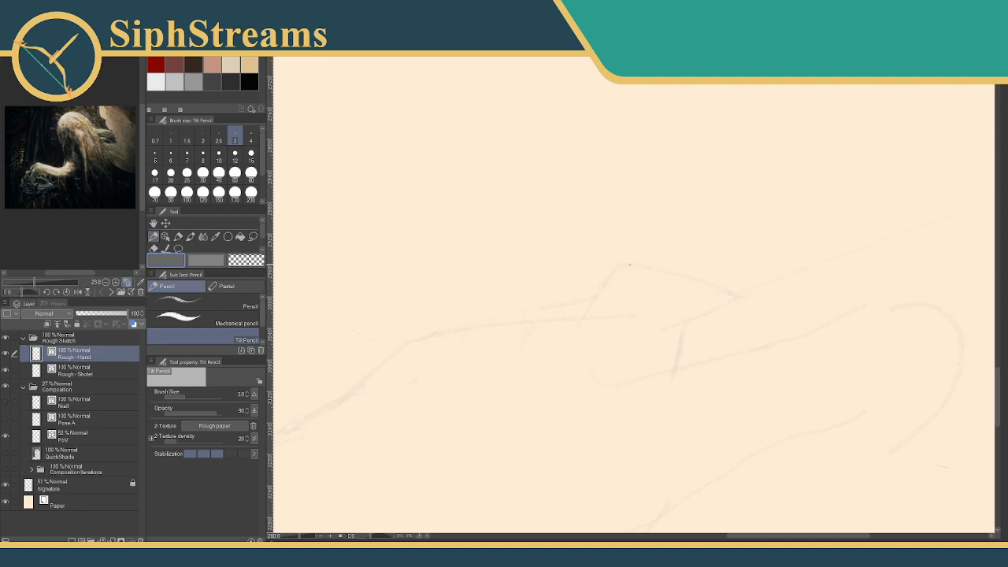
# Trace the knuckle arc, then draw a long straight line from the grip up to the right canvas edge, redoing it until it fits.
pyautogui.moveTo(623, 264); pyautogui.dragTo(715, 296)
pyautogui.moveTo(670, 269)
pyautogui.mouseDown()
pyautogui.moveTo(371, 297)
pyautogui.moveTo(465, 266)
pyautogui.mouseUp()
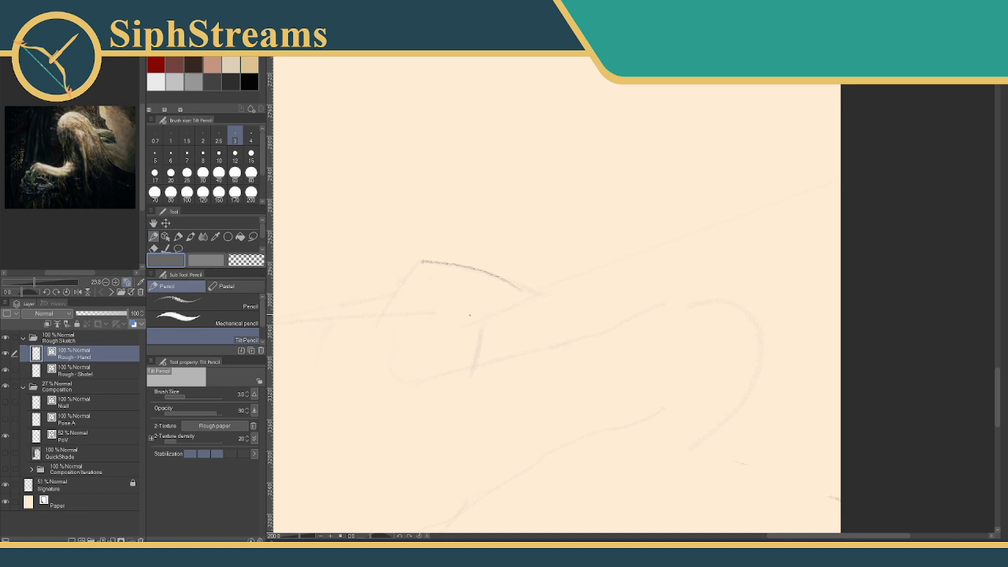
pyautogui.moveTo(472, 315); pyautogui.dragTo(840, 194)
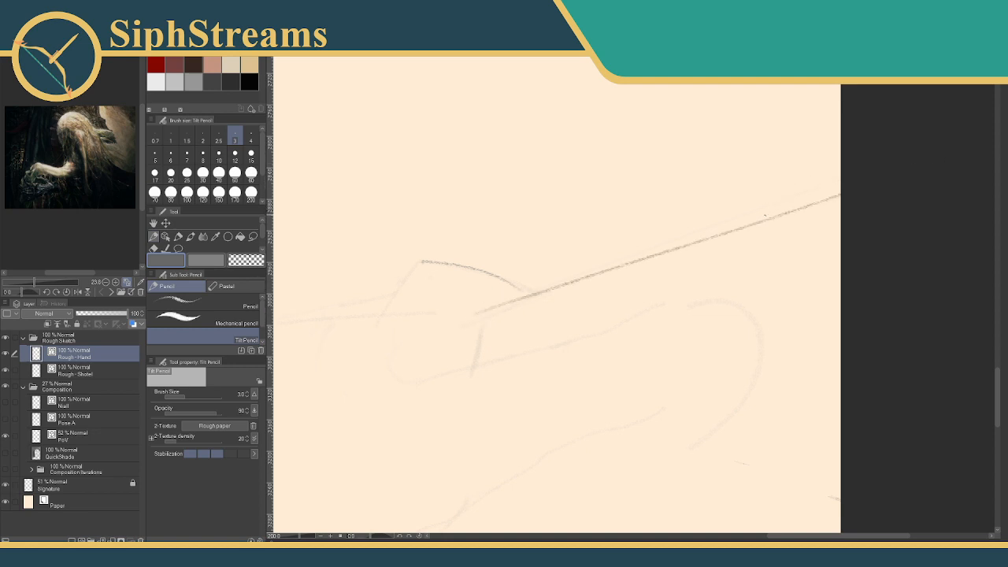
pyautogui.hotkey('ctrl', 'z')
pyautogui.moveTo(466, 318); pyautogui.dragTo(945, 155)
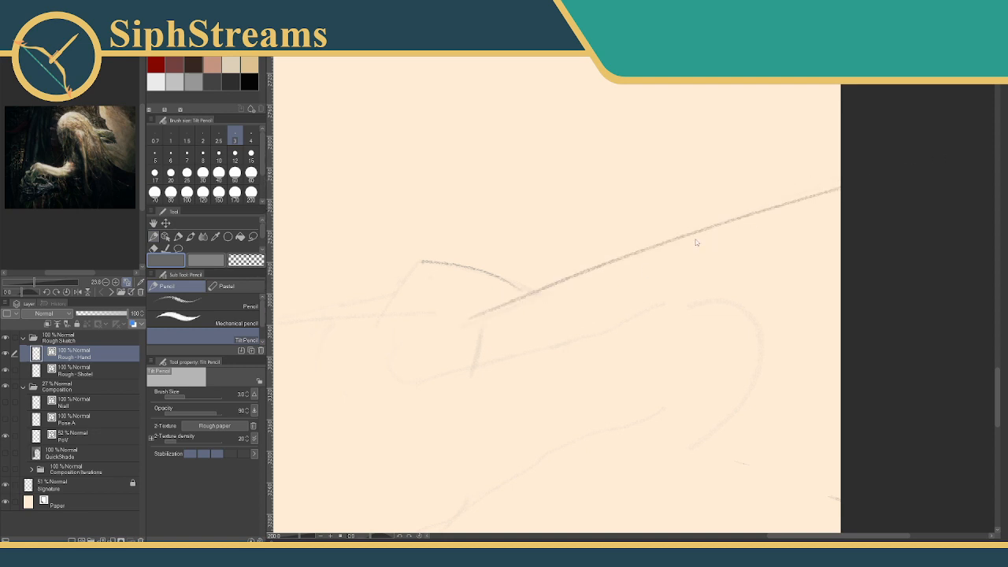
pyautogui.hotkey('ctrl', 'z')
pyautogui.moveTo(472, 321); pyautogui.dragTo(842, 175)
pyautogui.hotkey('ctrl', 'z')
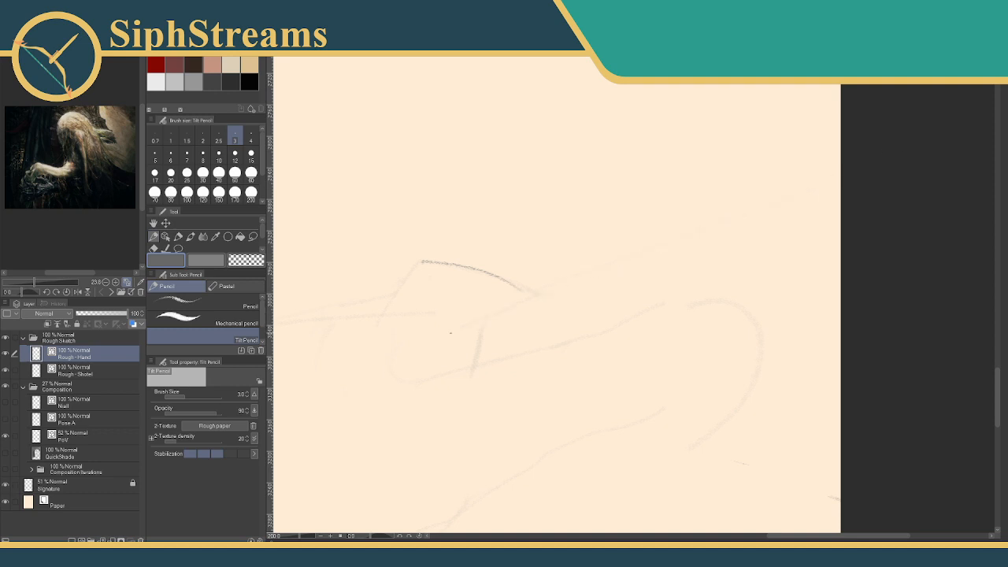
pyautogui.moveTo(452, 329); pyautogui.dragTo(841, 168)
pyautogui.hotkey('ctrl', 'z')
pyautogui.moveTo(464, 325); pyautogui.dragTo(842, 174)
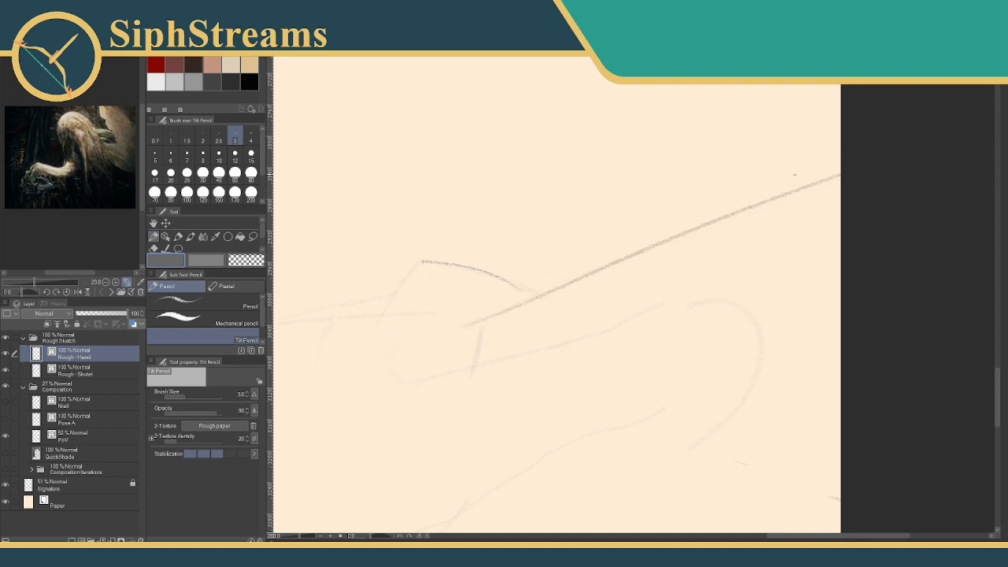
pyautogui.hotkey('ctrl', 'z')
pyautogui.moveTo(471, 324); pyautogui.dragTo(841, 175)
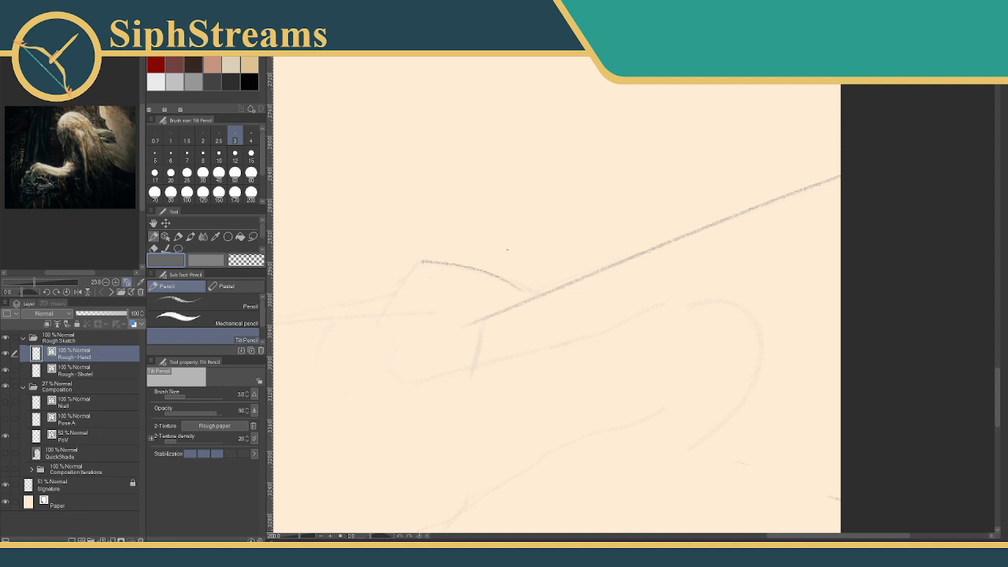
# Erase the traced knuckle arc with the Rough eraser, keeping the long straight line, and return to the Tilt Pencil.
pyautogui.moveTo(458, 268); pyautogui.dragTo(574, 226)
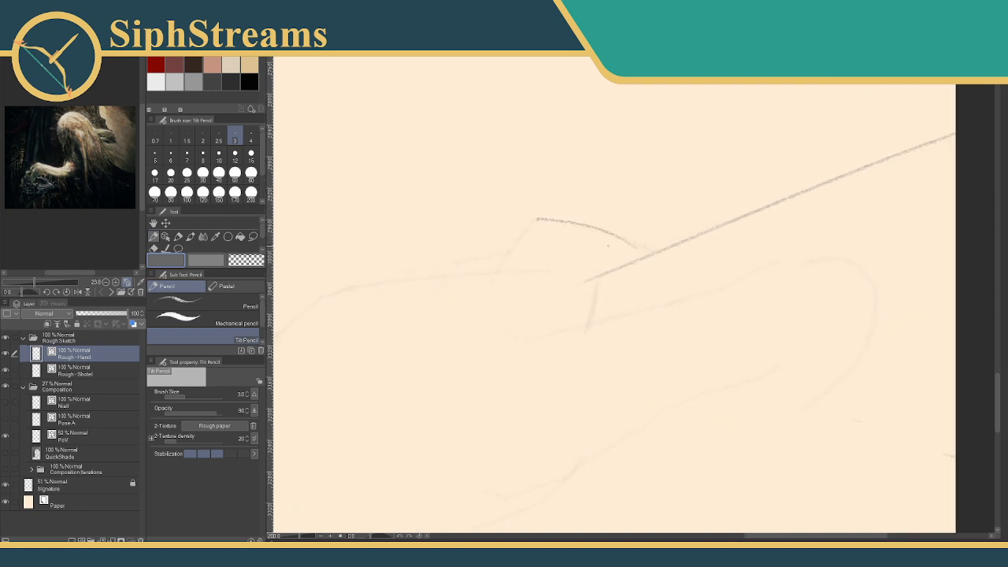
pyautogui.press('e')
pyautogui.moveTo(616, 236)
pyautogui.mouseDown()
pyautogui.moveTo(585, 230)
pyautogui.moveTo(542, 220)
pyautogui.mouseUp()
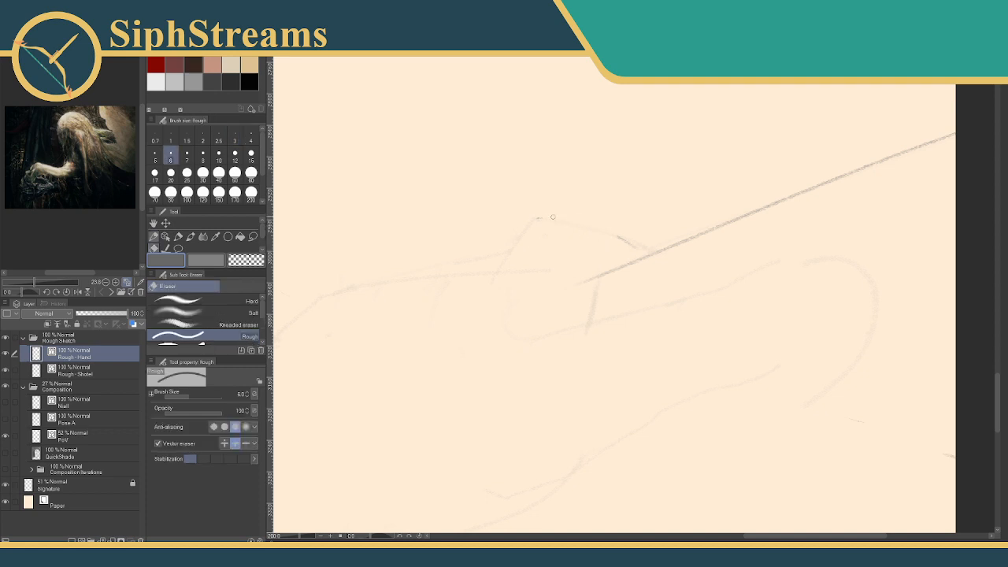
pyautogui.press('p')
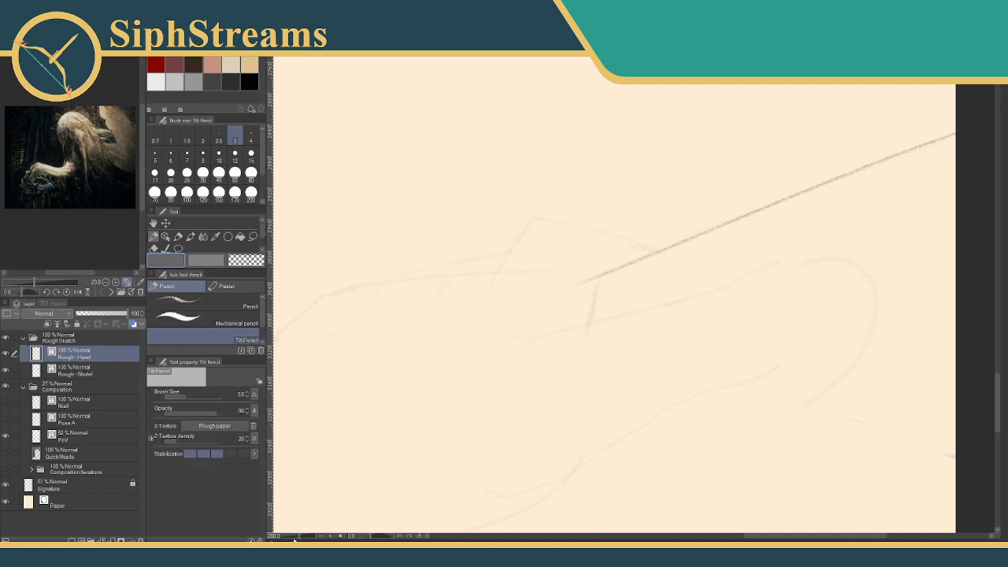
# Undo back past the hand strokes, the PoV flip and the creation of the Rough - Hand layer.
pyautogui.moveTo(294, 538); pyautogui.dragTo(289, 537)
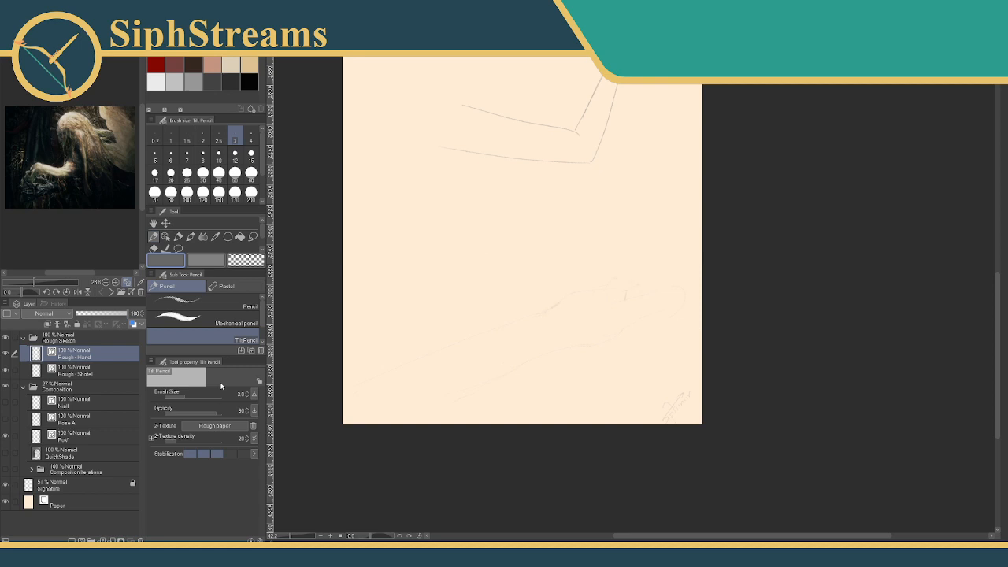
pyautogui.hotkey('ctrl', 'z')
pyautogui.hotkey('ctrl', 'z')
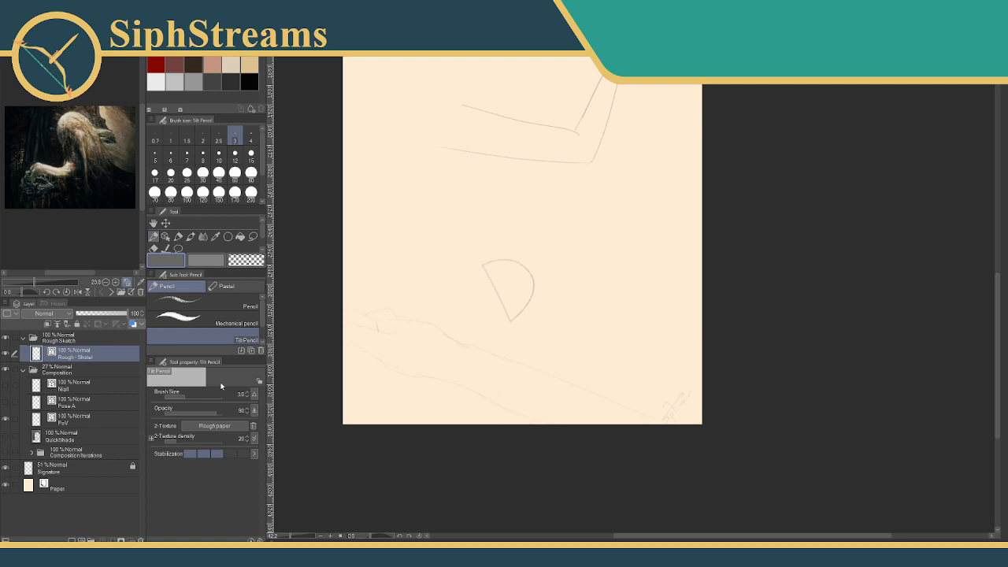
# Erase the half-circle shape above the hand guide on Rough - Shotel and switch back to the Tilt Pencil.
pyautogui.press('e')
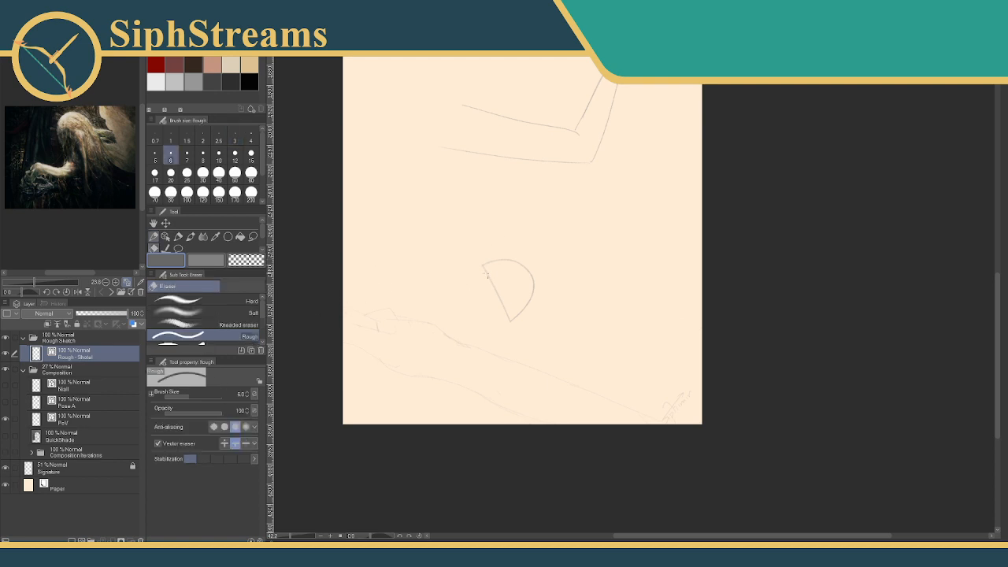
pyautogui.moveTo(487, 274); pyautogui.dragTo(482, 277)
pyautogui.press('p')
pyautogui.moveTo(413, 356)
pyautogui.mouseDown()
pyautogui.moveTo(457, 331)
pyautogui.moveTo(442, 356)
pyautogui.mouseUp()
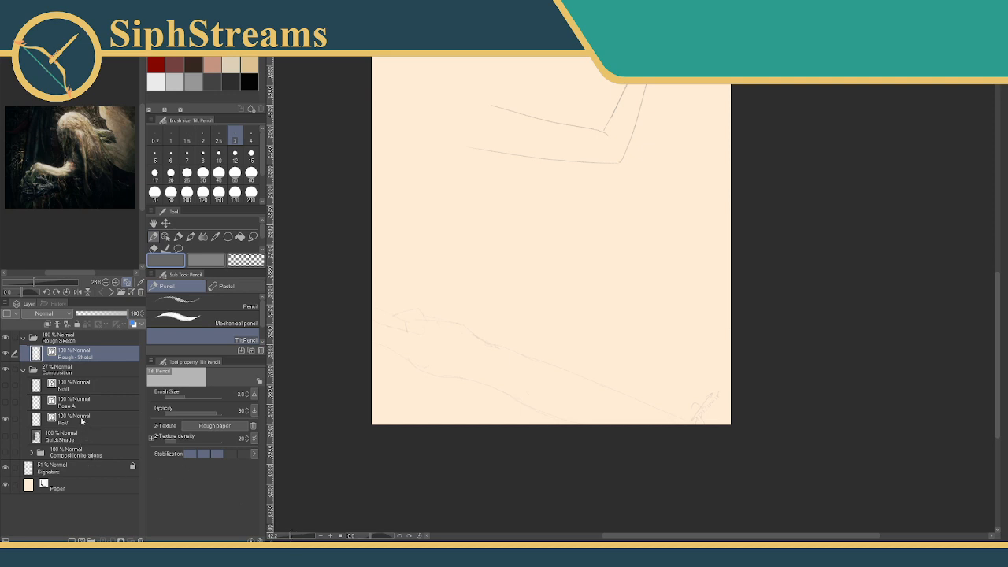
# Draw a long straight diagonal on Rough - Shotel from the left canvas edge above the hand down to the lower edge, redoing it until it fits.
pyautogui.click(292, 538)
pyautogui.moveTo(291, 538); pyautogui.dragTo(411, 392)
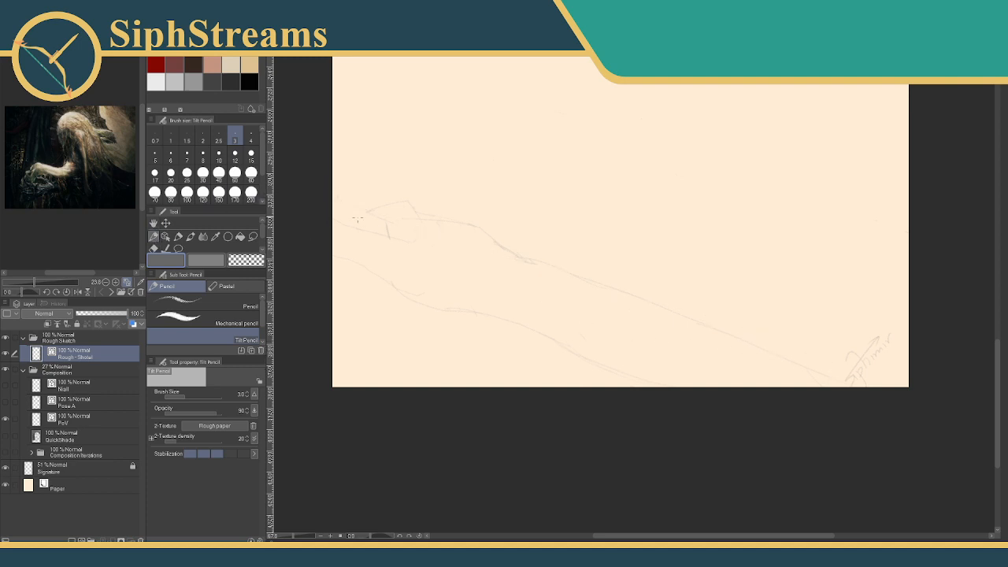
pyautogui.moveTo(348, 197); pyautogui.dragTo(799, 370)
pyautogui.hotkey('ctrl', 'z')
pyautogui.moveTo(342, 202); pyautogui.dragTo(850, 384)
pyautogui.hotkey('ctrl', 'z')
pyautogui.moveTo(333, 200); pyautogui.dragTo(895, 432)
# Try construction ovals over the palm of the hand guide, then undo them while keeping the long diagonal line.
pyautogui.moveTo(387, 248)
pyautogui.mouseDown()
pyautogui.moveTo(389, 238)
pyautogui.moveTo(390, 284)
pyautogui.moveTo(392, 267)
pyautogui.mouseUp()
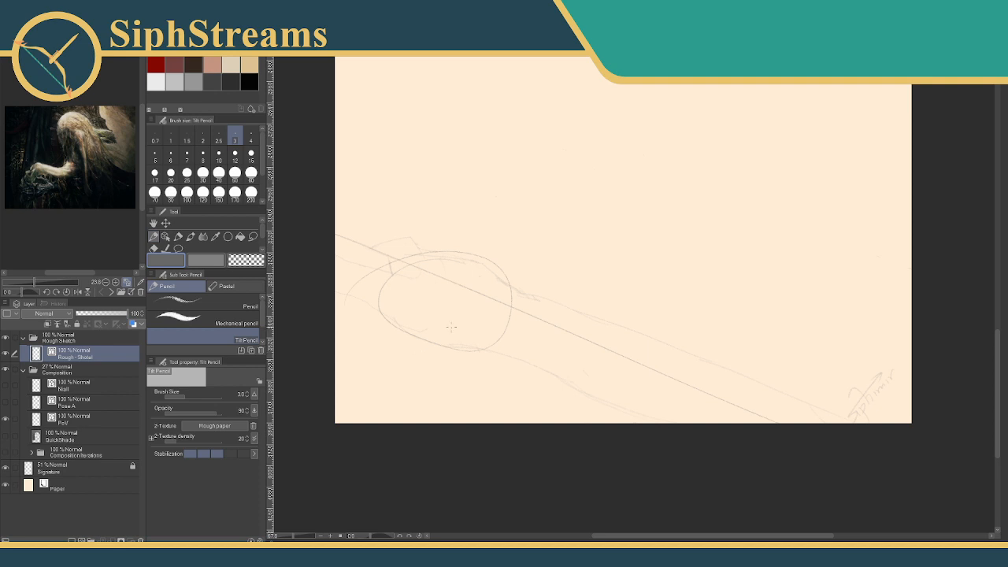
pyautogui.moveTo(382, 315); pyautogui.dragTo(391, 352)
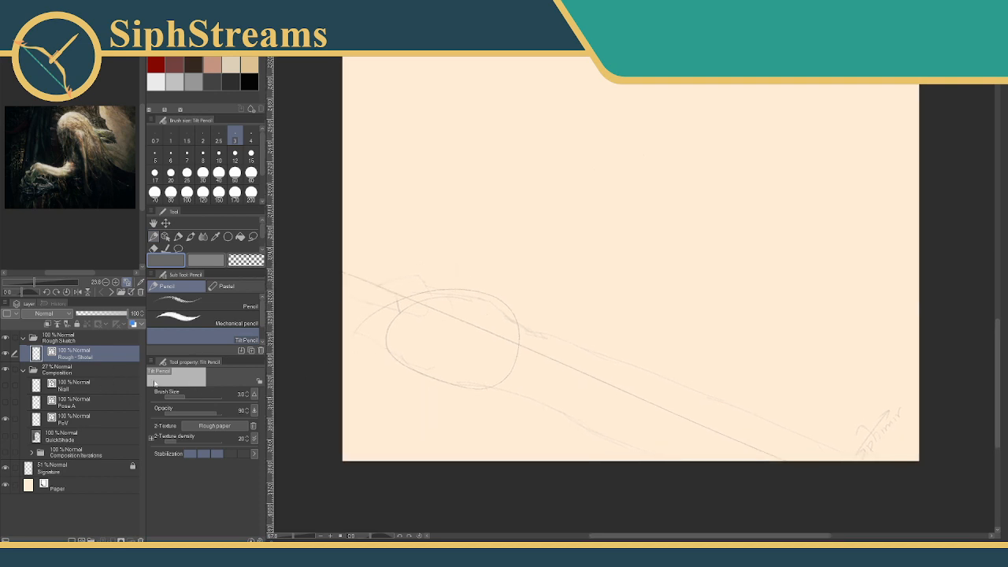
pyautogui.hotkey('ctrl', 'z')
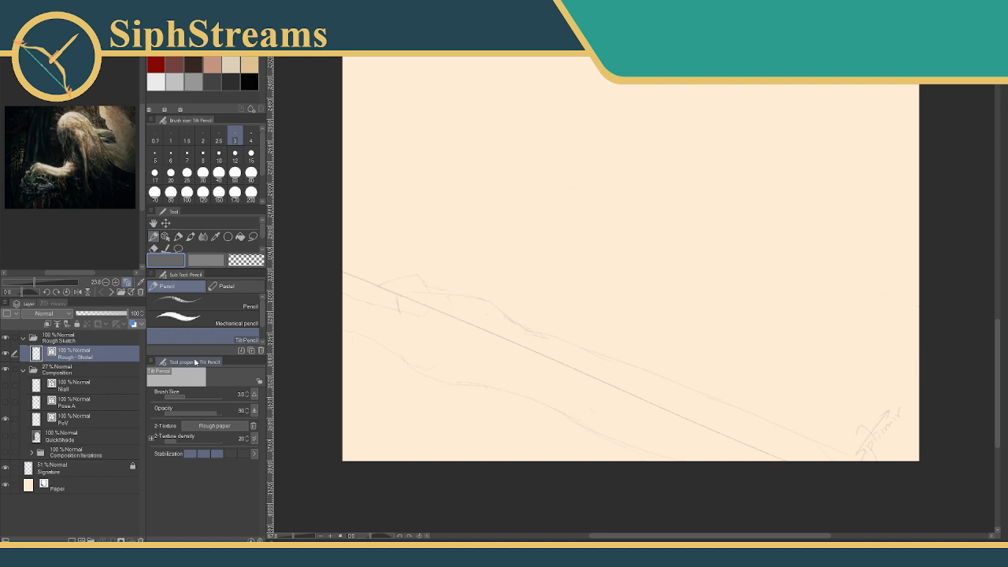
pyautogui.hotkey('ctrl', 'z')
pyautogui.hotkey('ctrl', 'y')
# Add a new layer above Rough - Shotel and redraw the long diagonal line on it, retrying until it follows the existing line.
pyautogui.click(77, 538)
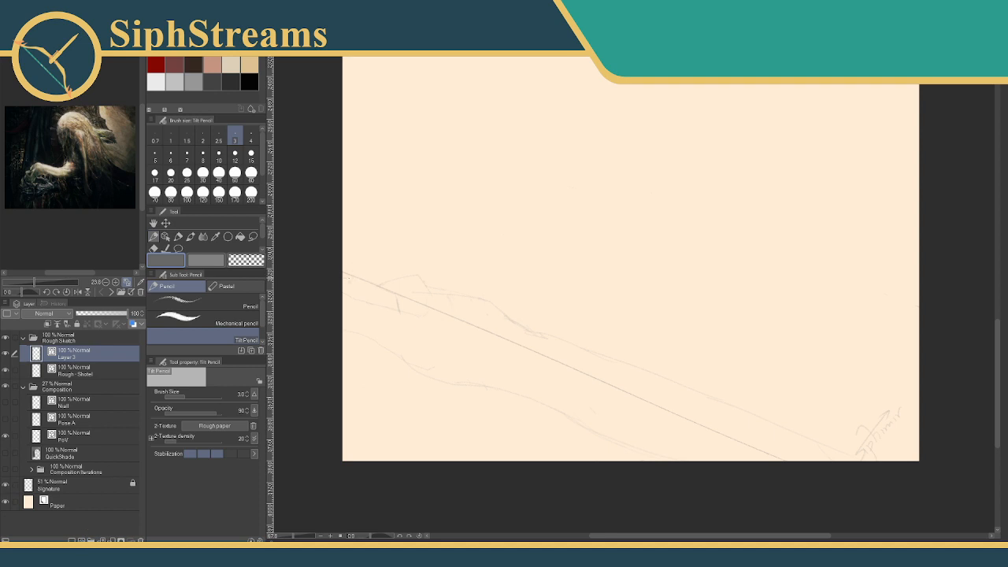
pyautogui.moveTo(339, 271); pyautogui.dragTo(599, 371)
pyautogui.hotkey('ctrl', 'z')
pyautogui.moveTo(271, 260); pyautogui.dragTo(831, 458)
pyautogui.hotkey('ctrl', 'z')
pyautogui.moveTo(343, 276); pyautogui.dragTo(810, 467)
pyautogui.hotkey('ctrl', 'z')
pyautogui.moveTo(341, 271); pyautogui.dragTo(852, 488)
# Hide Layer 3, try the Rough eraser on Rough - Shotel's diagonal line, then undo the erasure.
pyautogui.click(12, 369)
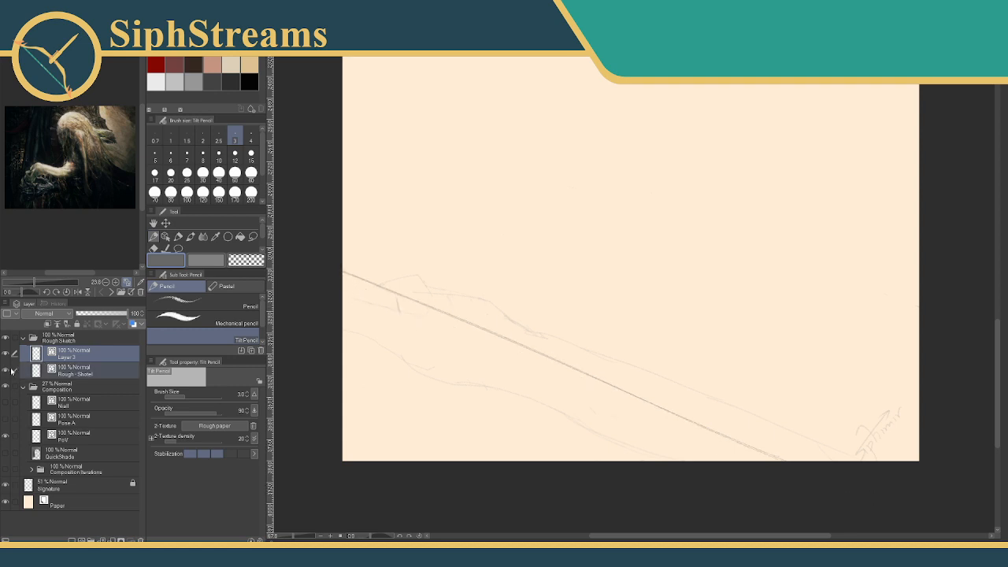
pyautogui.click(6, 371)
pyautogui.click(6, 353)
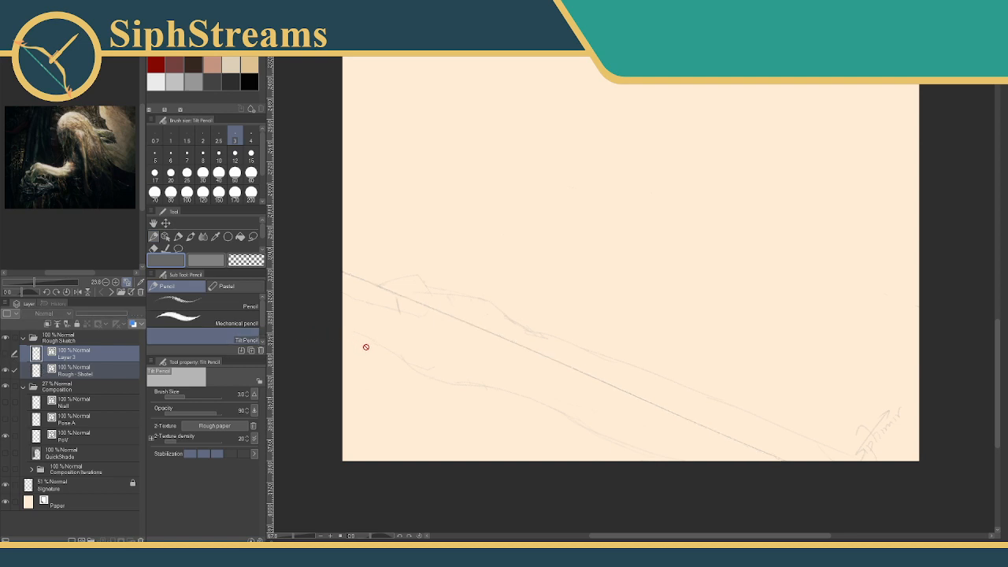
pyautogui.press('e')
pyautogui.click(122, 373)
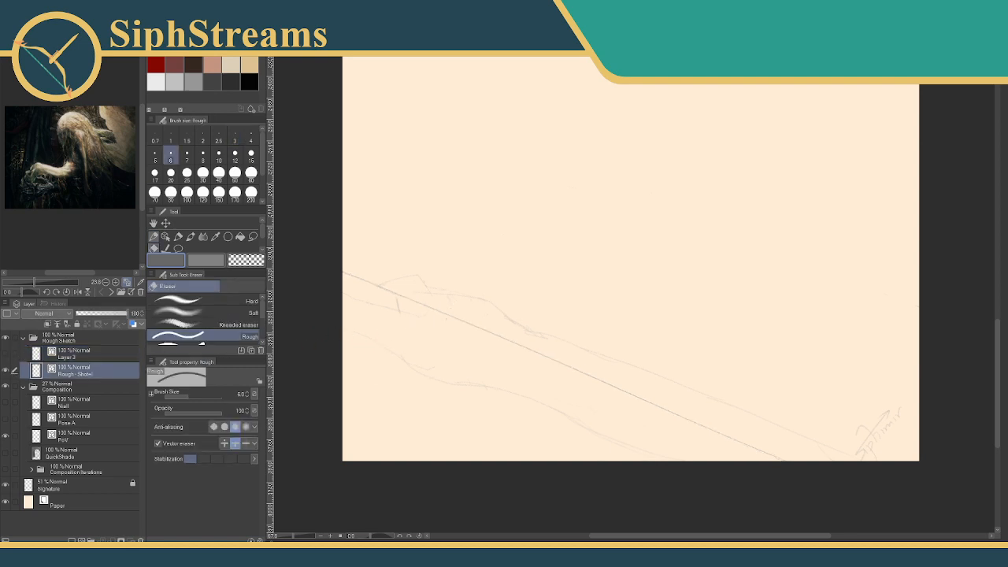
pyautogui.click(447, 318)
pyautogui.hotkey('ctrl', 'z')
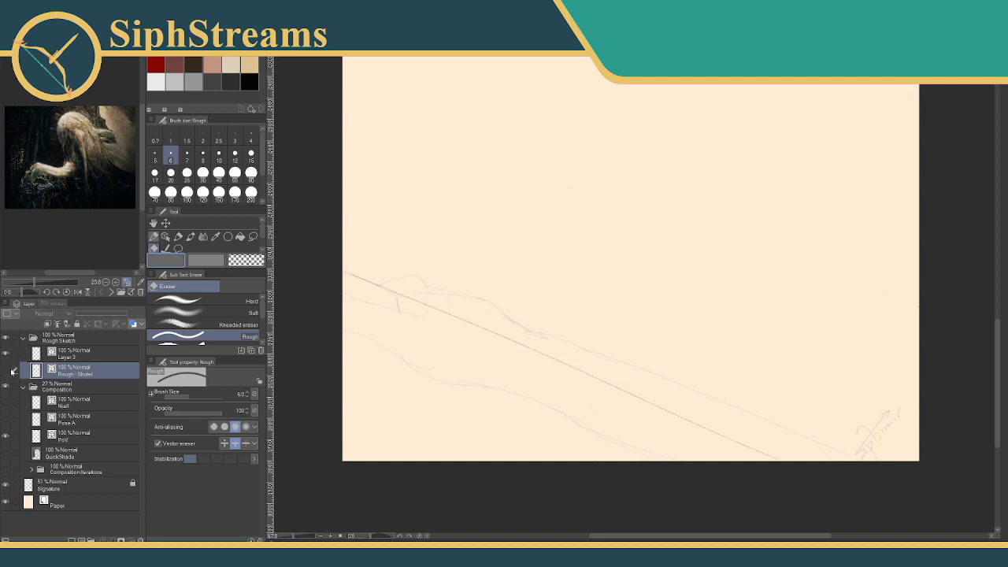
# Lock the Rough - Shotel layer and hide both it and Layer 3.
pyautogui.click(76, 324)
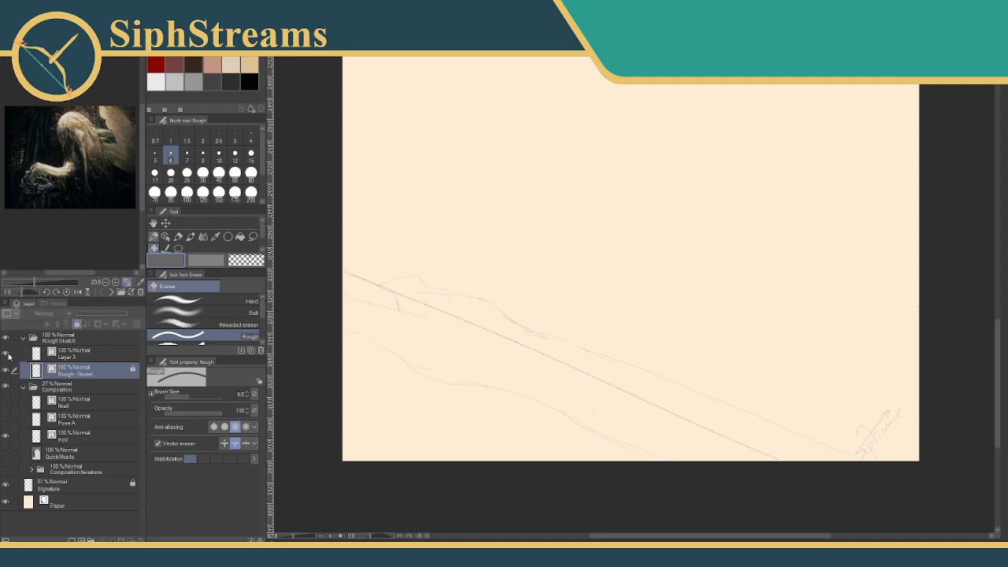
pyautogui.click(7, 354)
pyautogui.click(5, 369)
# Rename Layer 3 as Rough - Hand and keep it as the active layer.
pyautogui.click(15, 353)
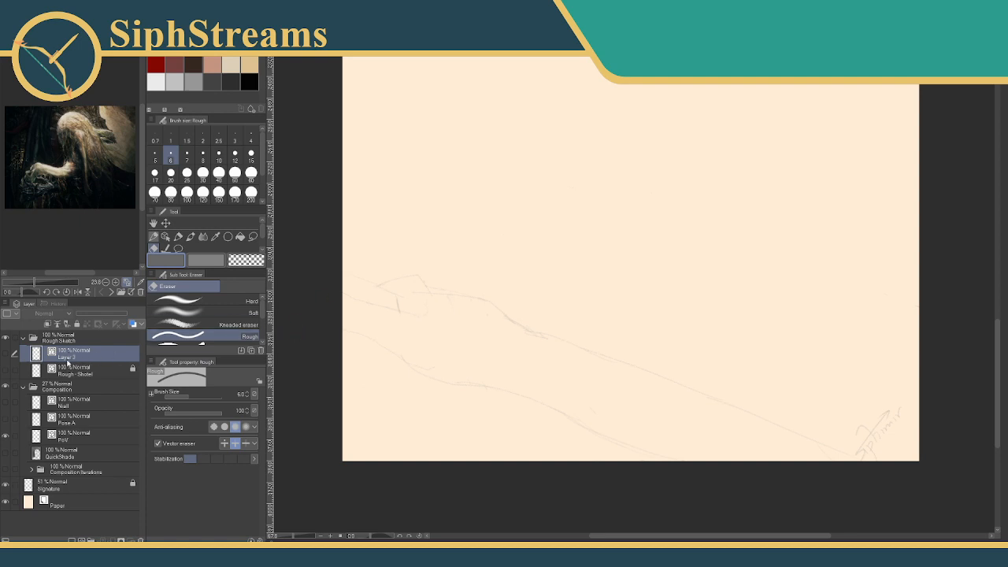
pyautogui.doubleClick(69, 356)
pyautogui.write('Rough - Hand')
pyautogui.press('Return')
pyautogui.doubleClick(68, 408)
pyautogui.press('Return')
pyautogui.click(75, 373)
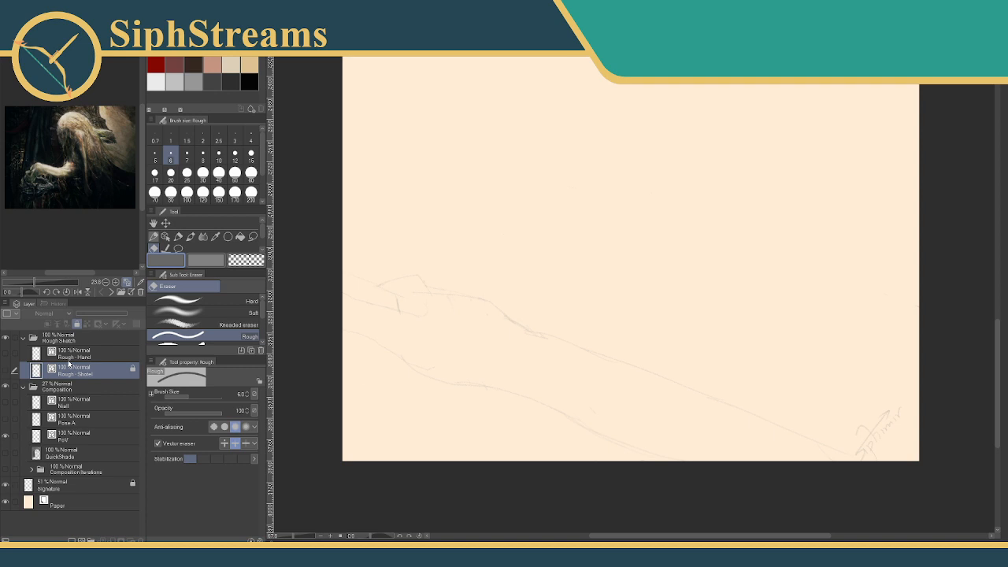
pyautogui.click(88, 359)
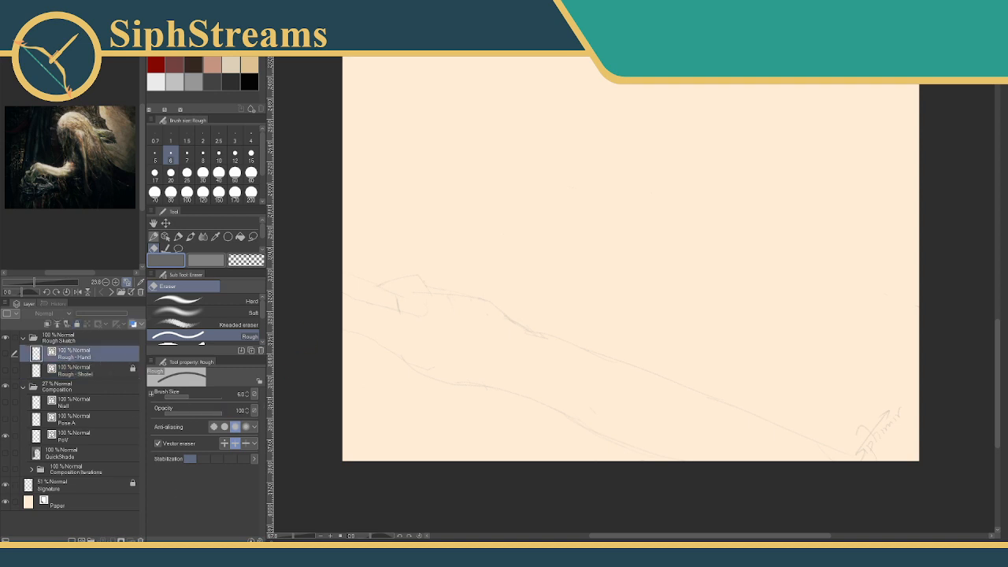
# Show Rough - Hand, sketch a large pointed palm oval over the hand guide with the Tilt Pencil, and hide the PoV layer.
pyautogui.click(294, 536)
pyautogui.moveTo(294, 536); pyautogui.dragTo(293, 537)
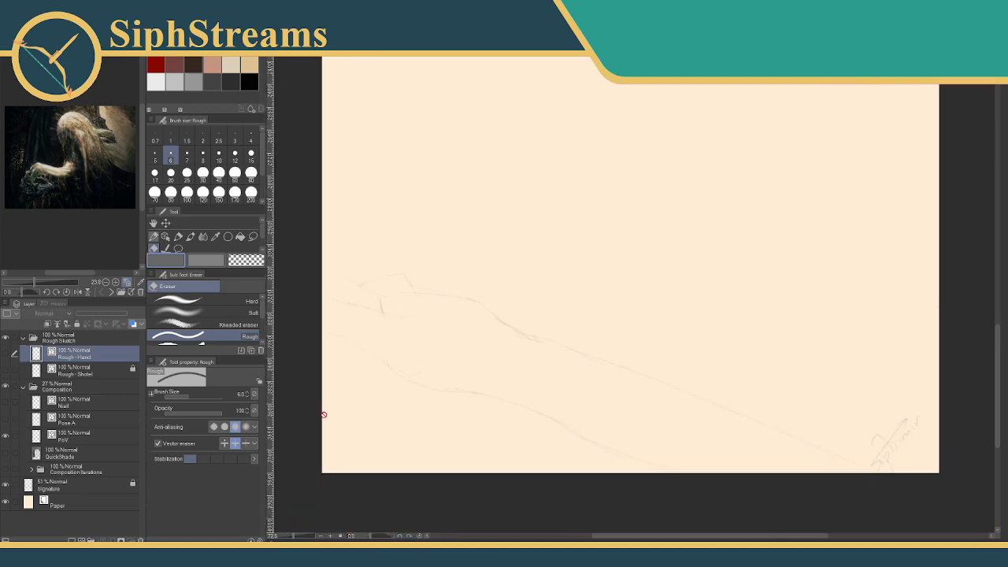
pyautogui.click(6, 353)
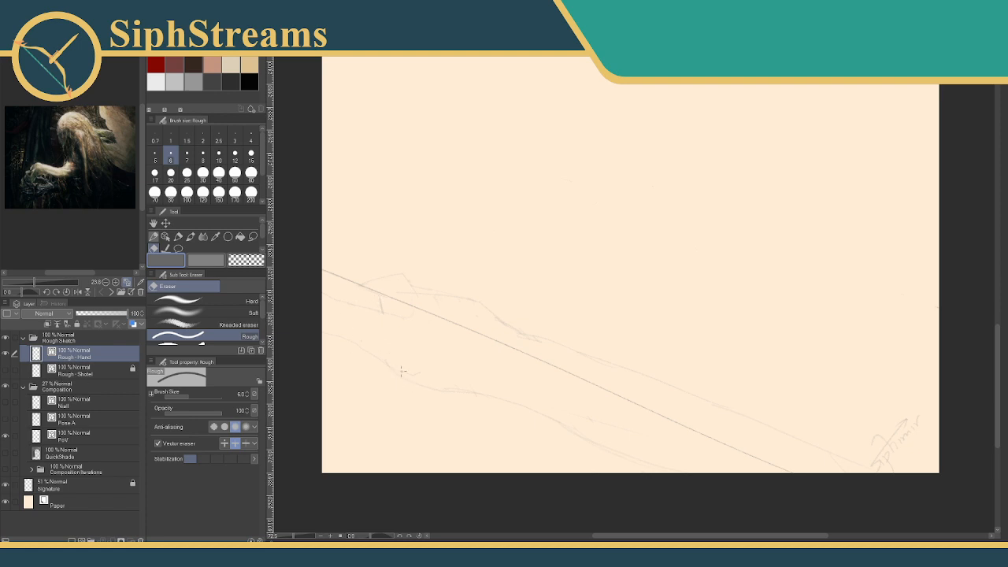
pyautogui.press('p')
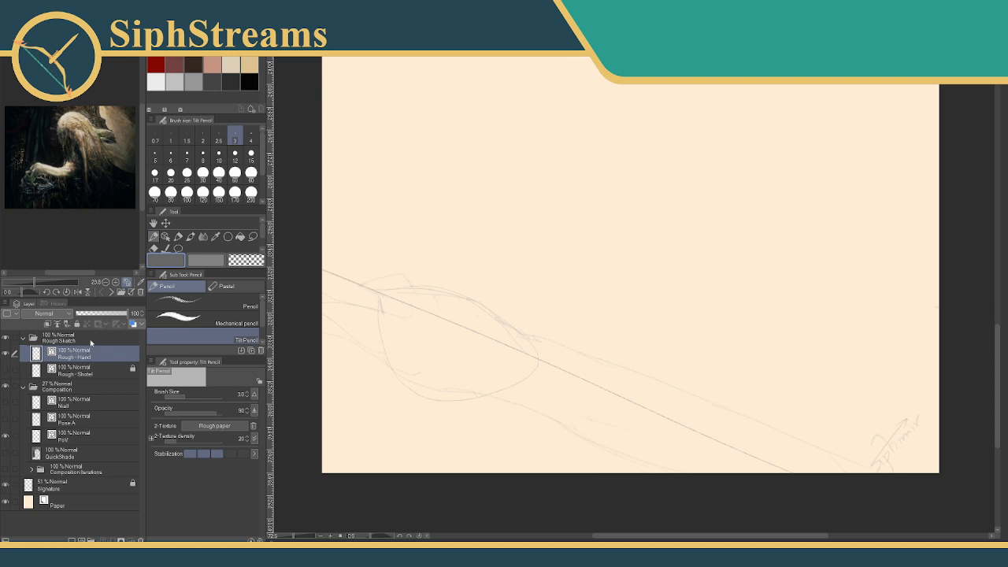
pyautogui.click(6, 436)
# Flip the Rough - Hand drawing horizontally and move it up against the right edge of the canvas.
pyautogui.moveTo(415, 304); pyautogui.dragTo(424, 307)
pyautogui.rightClick(92, 355)
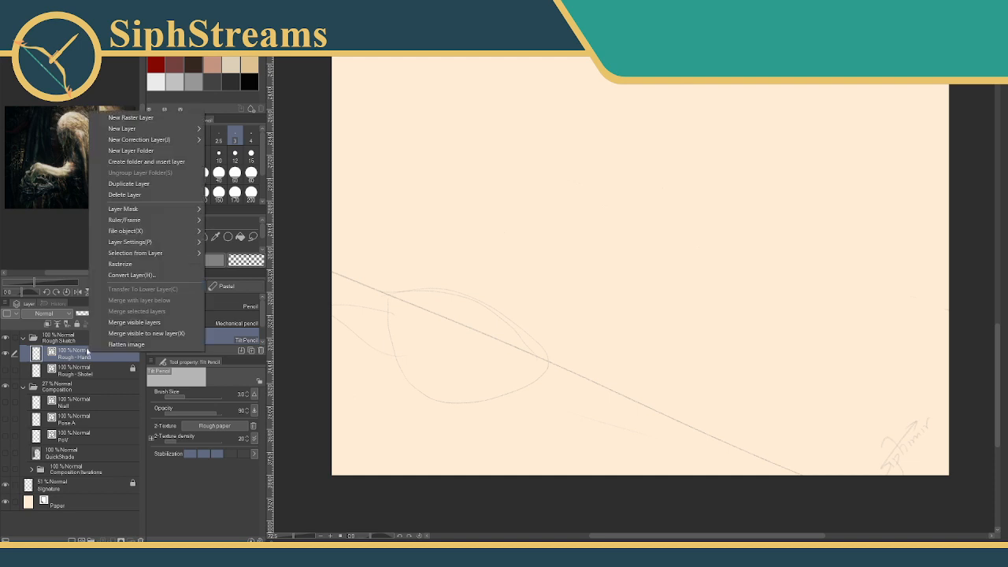
pyautogui.click(77, 352)
pyautogui.click(32, 17)
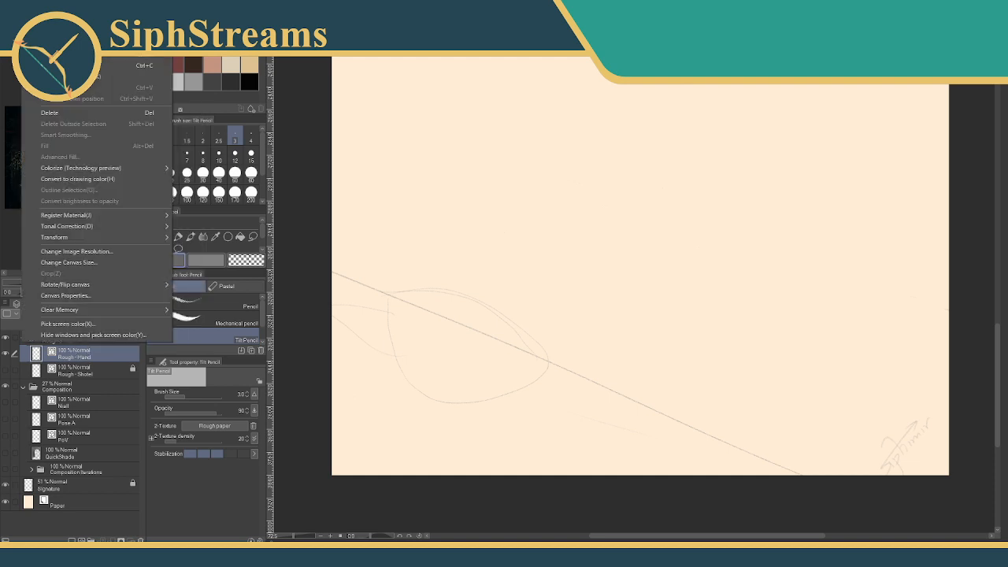
pyautogui.moveTo(70, 241)
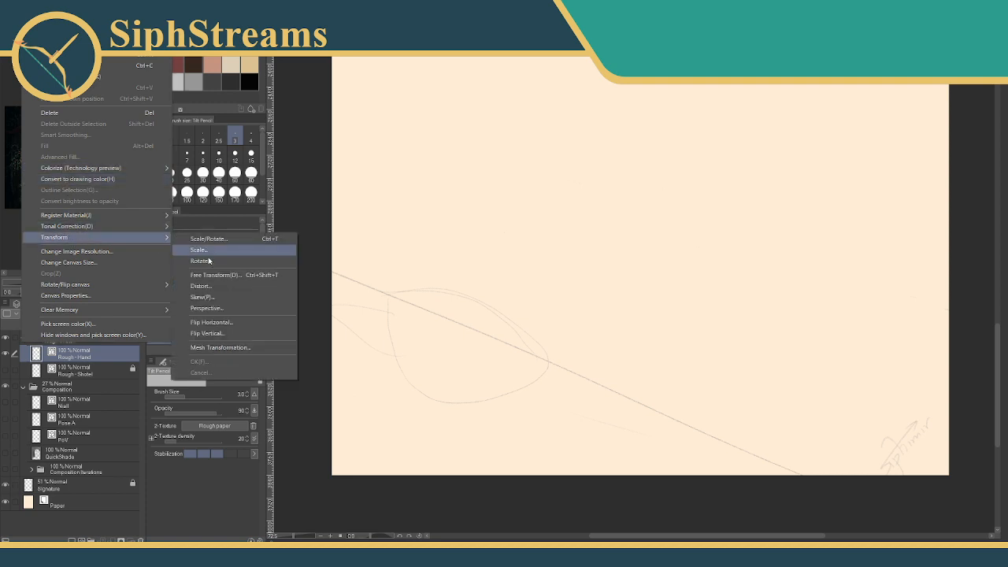
pyautogui.click(212, 323)
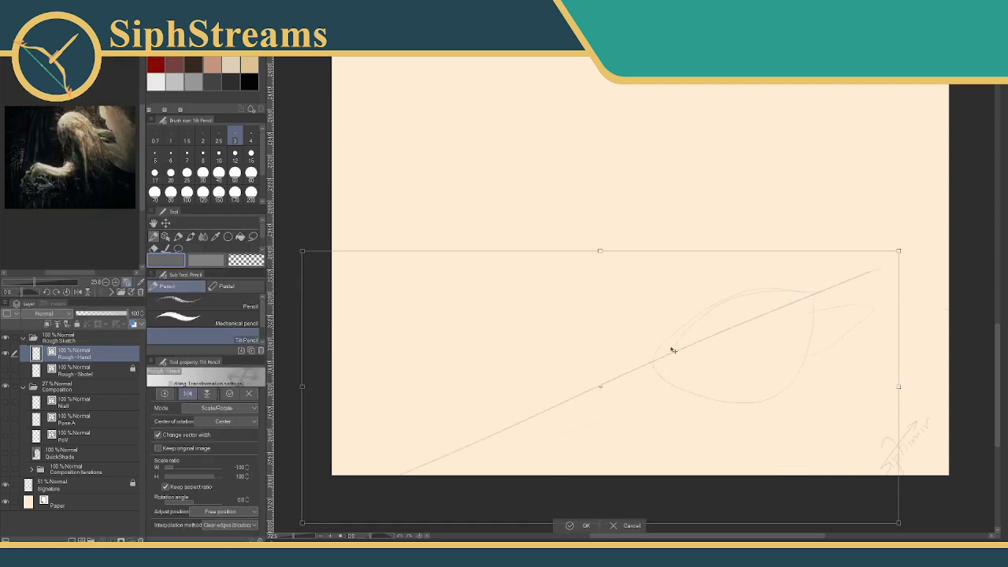
pyautogui.moveTo(673, 349)
pyautogui.mouseDown()
pyautogui.moveTo(720, 308)
pyautogui.moveTo(739, 324)
pyautogui.moveTo(740, 311)
pyautogui.moveTo(745, 317)
pyautogui.mouseUp()
pyautogui.moveTo(713, 349); pyautogui.dragTo(711, 347)
pyautogui.click(637, 507)
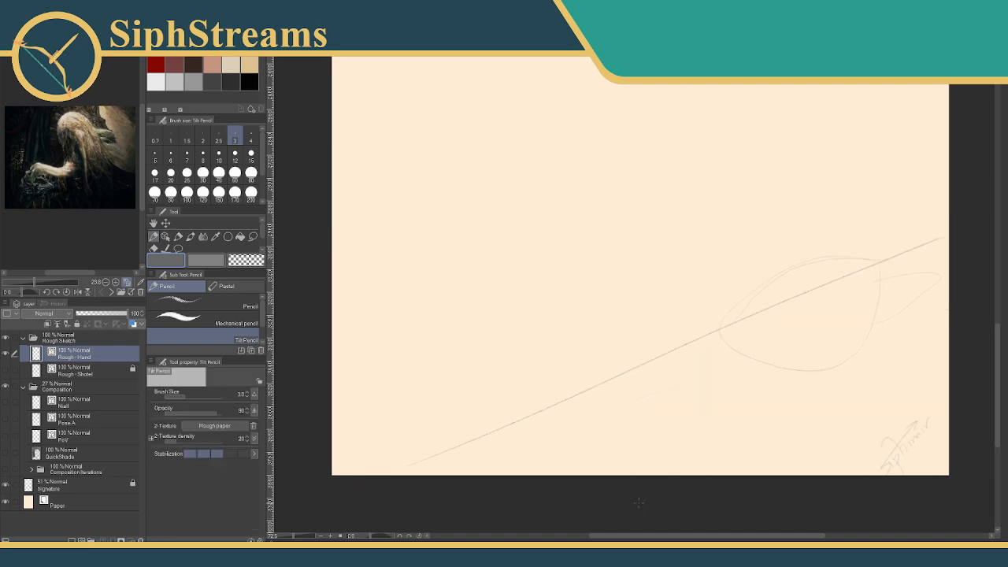
# Sketch the hand's upper outline above the palm oval, with a short corner edge down to the diagonal and a slope towards the forearm.
pyautogui.moveTo(716, 387); pyautogui.dragTo(569, 415)
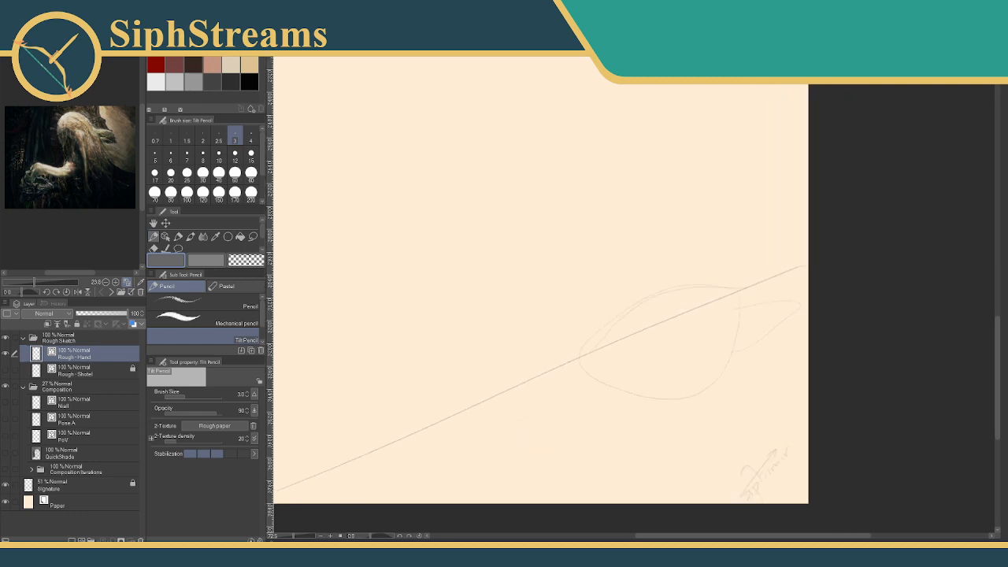
pyautogui.moveTo(290, 537); pyautogui.dragTo(497, 369)
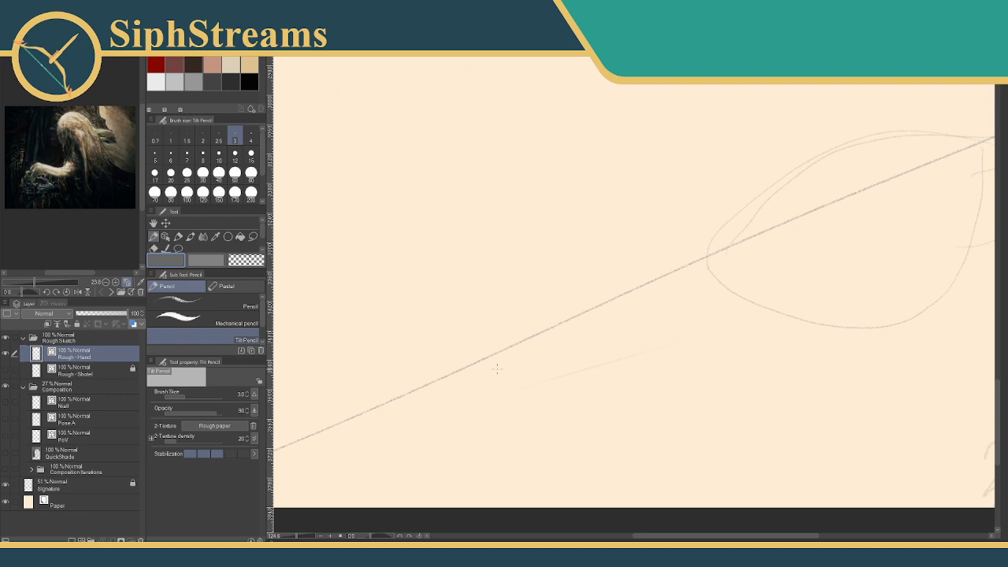
pyautogui.moveTo(765, 187); pyautogui.dragTo(597, 235)
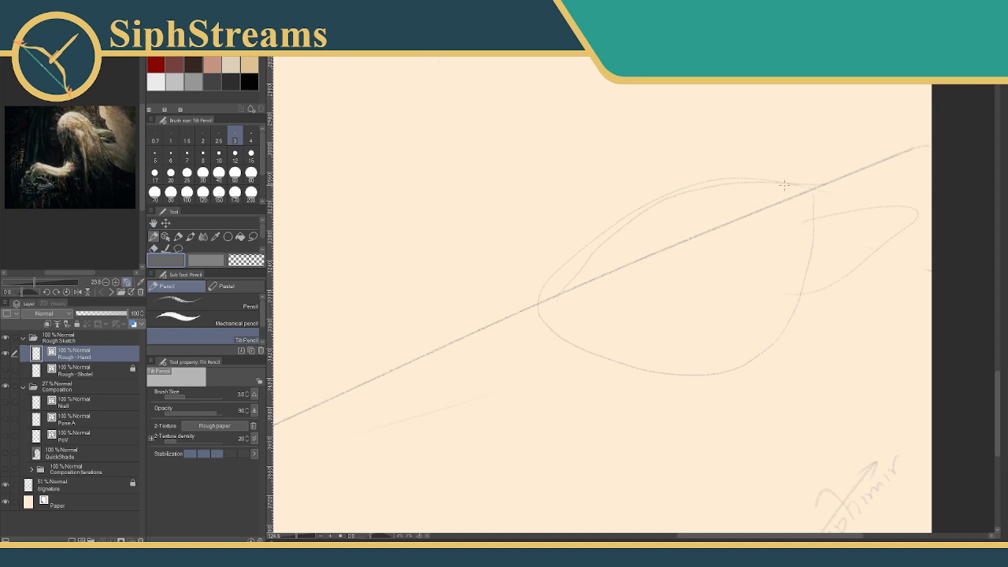
pyautogui.moveTo(787, 198)
pyautogui.mouseDown()
pyautogui.moveTo(784, 183)
pyautogui.moveTo(784, 200)
pyautogui.moveTo(695, 168)
pyautogui.mouseUp()
pyautogui.moveTo(784, 199); pyautogui.dragTo(740, 221)
pyautogui.moveTo(655, 173); pyautogui.dragTo(593, 171)
pyautogui.moveTo(529, 209); pyautogui.dragTo(547, 195)
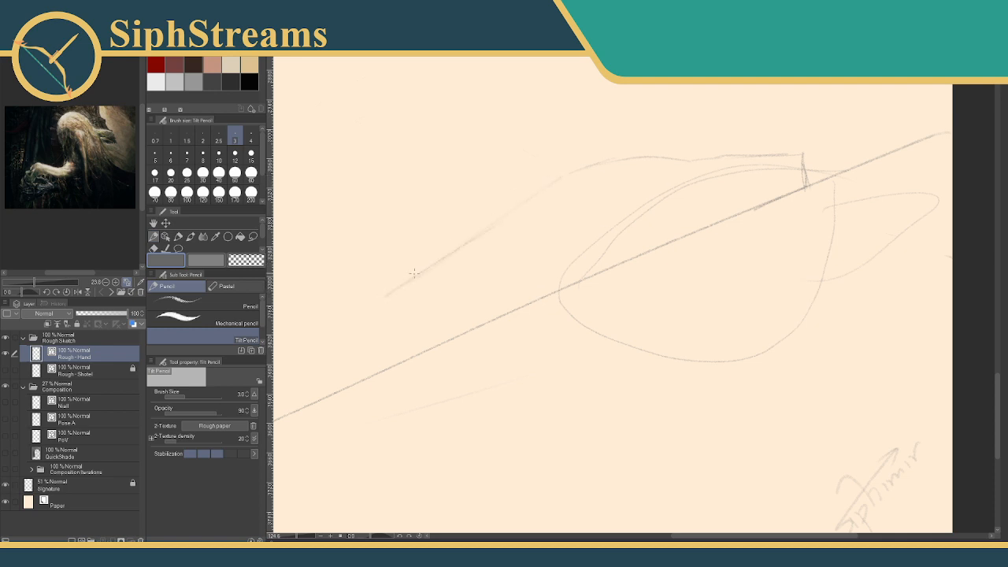
# Extend the upper forearm contour to the left canvas edge, tidy its stray strokes with the Rough eraser, and return to the Tilt Pencil.
pyautogui.scroll(3, 394, 276)
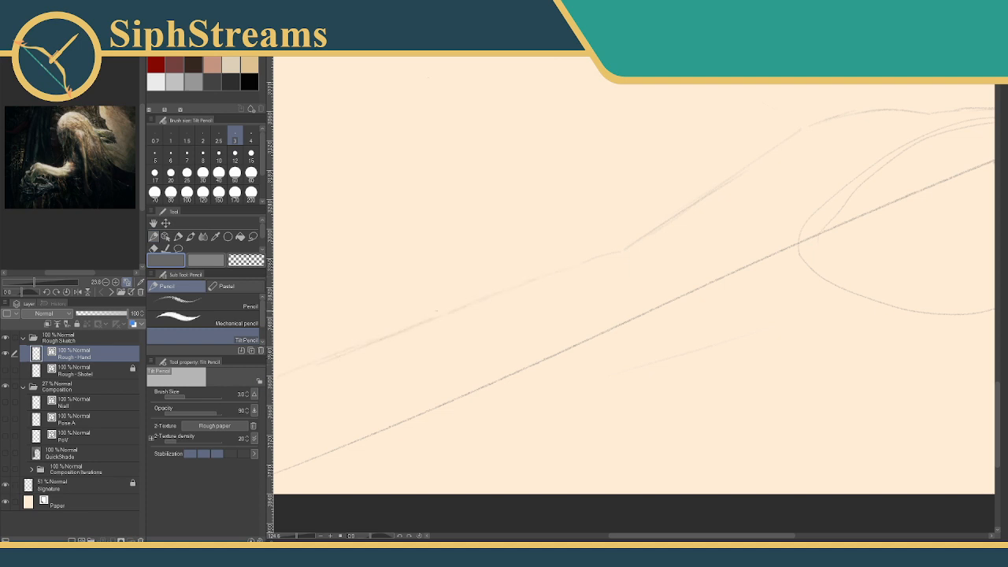
pyautogui.moveTo(485, 302); pyautogui.dragTo(640, 265)
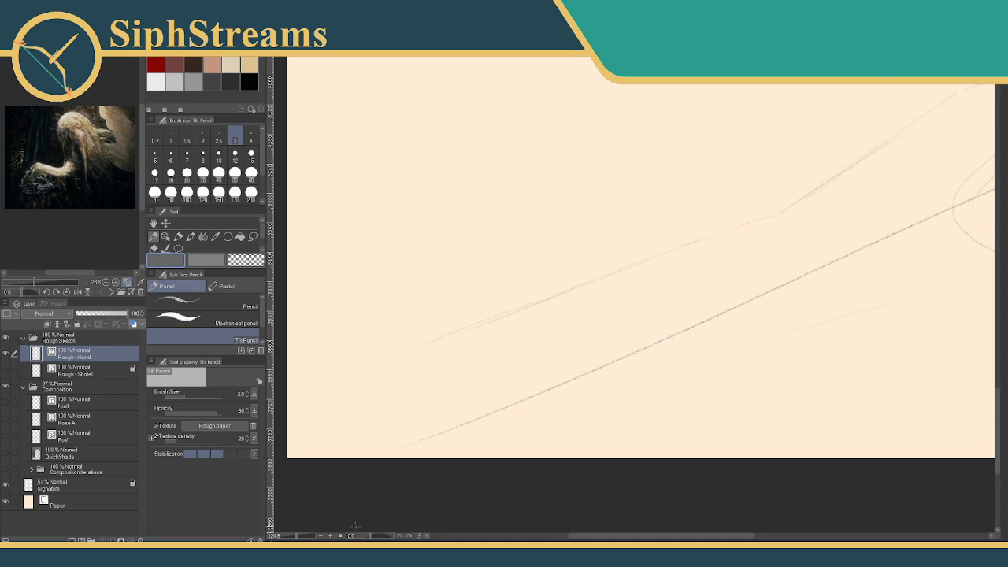
pyautogui.moveTo(297, 535); pyautogui.dragTo(292, 537)
pyautogui.moveTo(490, 352); pyautogui.dragTo(469, 392)
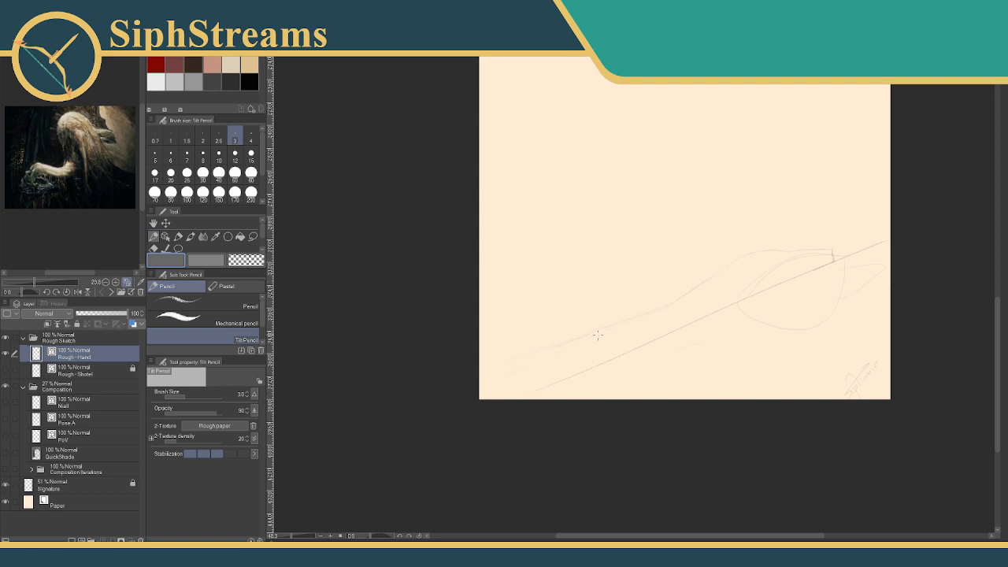
pyautogui.press('e')
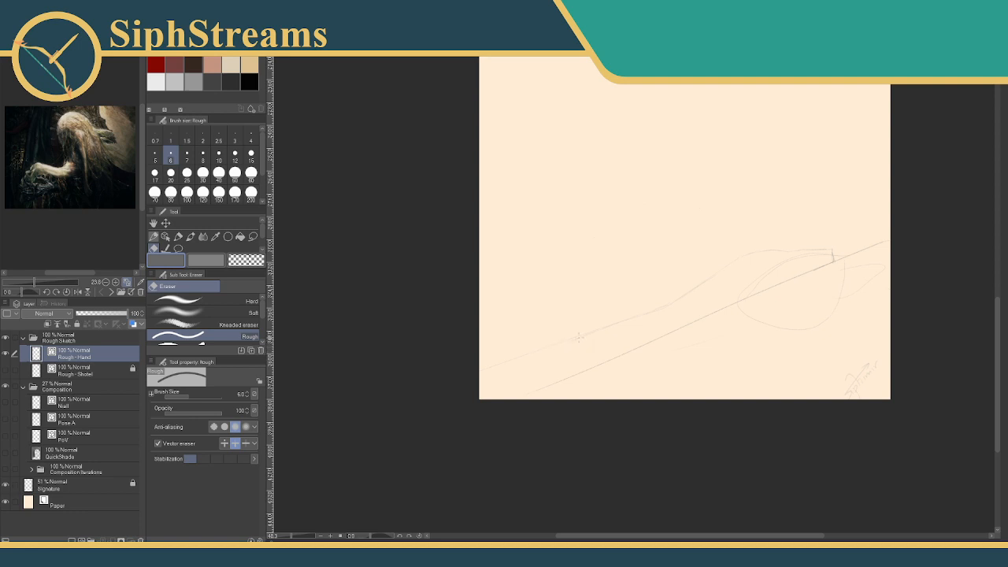
pyautogui.press('p')
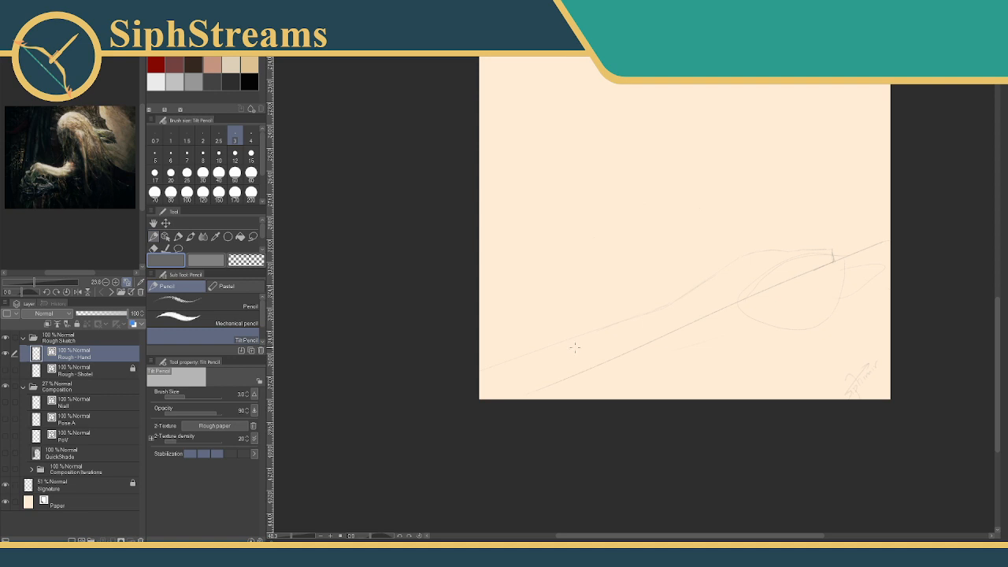
# Mark two joint points at and below the diagonal inside the palm oval and link them with a curve and a short base line.
pyautogui.moveTo(591, 302); pyautogui.dragTo(450, 339)
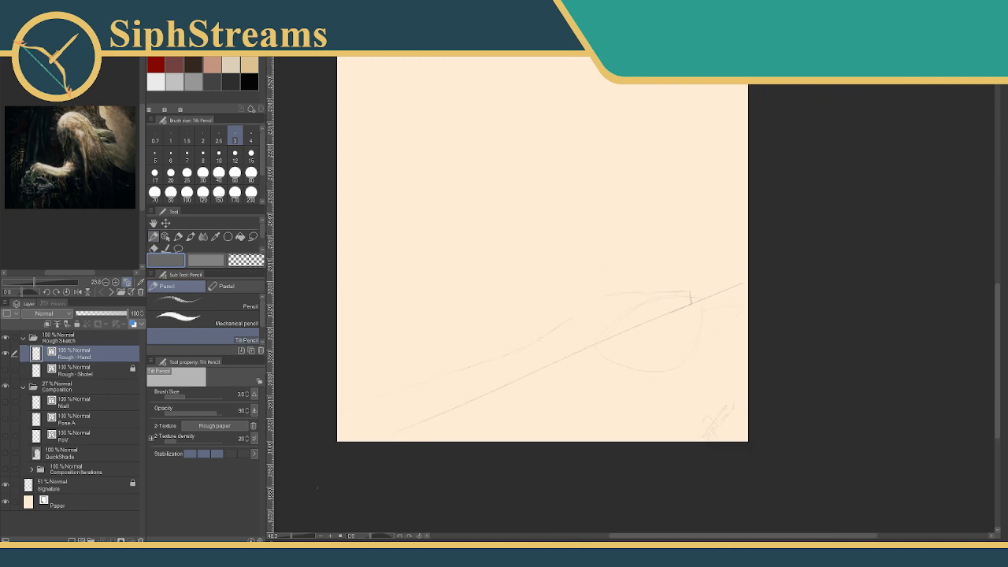
pyautogui.moveTo(292, 538); pyautogui.dragTo(294, 538)
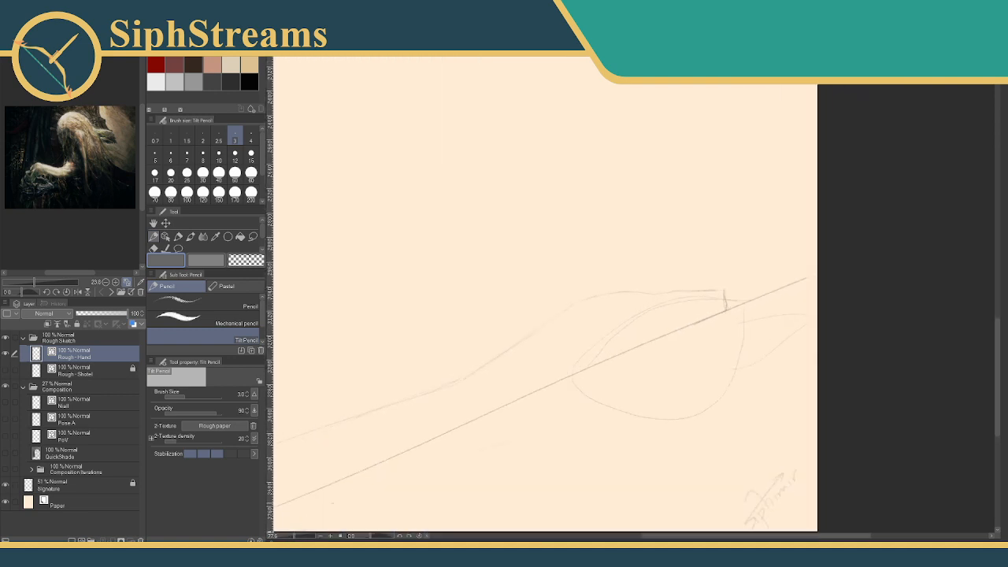
pyautogui.moveTo(402, 452); pyautogui.dragTo(326, 461)
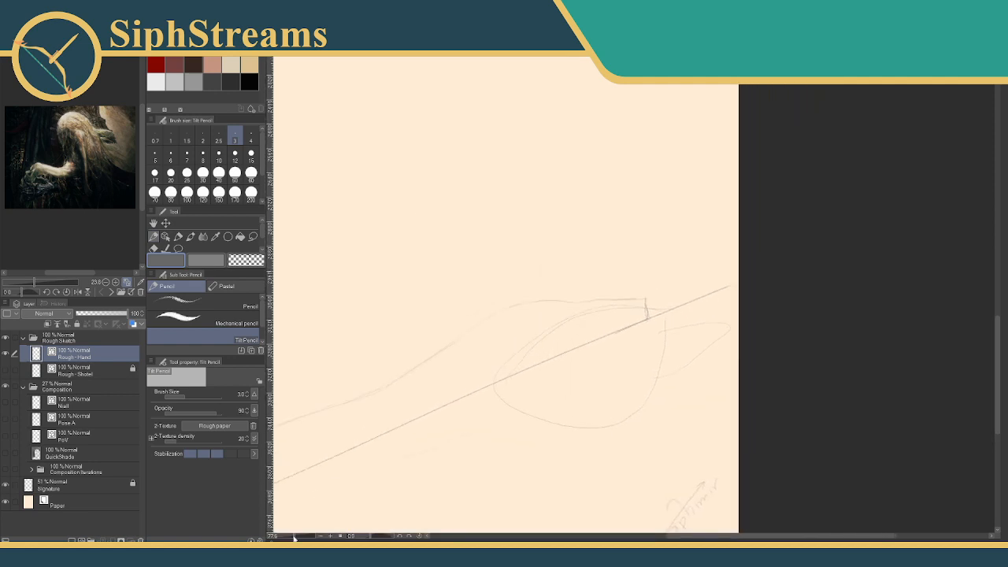
pyautogui.moveTo(294, 538); pyautogui.dragTo(301, 538)
pyautogui.moveTo(369, 443)
pyautogui.mouseDown()
pyautogui.moveTo(399, 318)
pyautogui.moveTo(383, 339)
pyautogui.mouseUp()
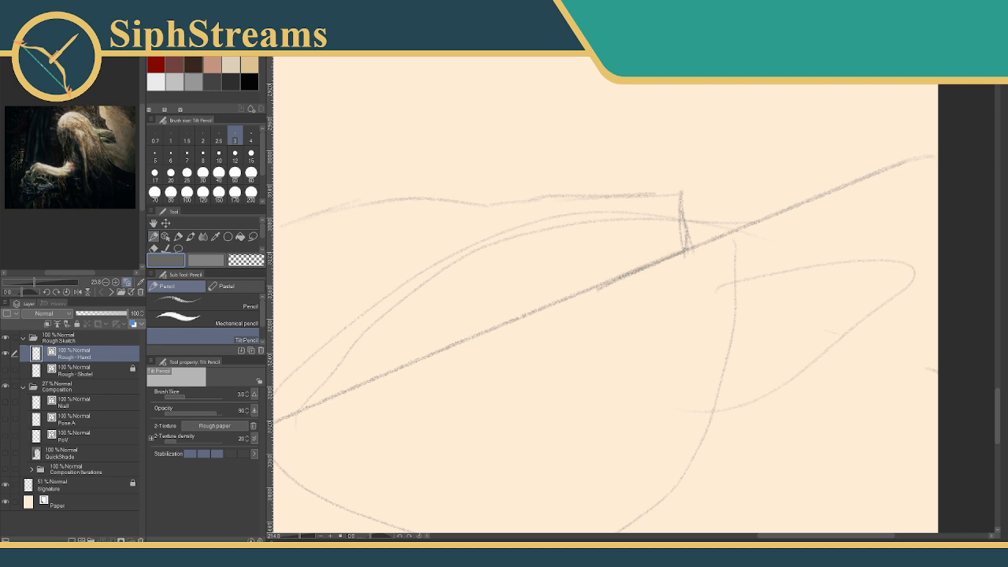
pyautogui.moveTo(606, 279); pyautogui.dragTo(599, 291)
pyautogui.moveTo(538, 362); pyautogui.dragTo(542, 384)
pyautogui.moveTo(516, 389); pyautogui.dragTo(586, 388)
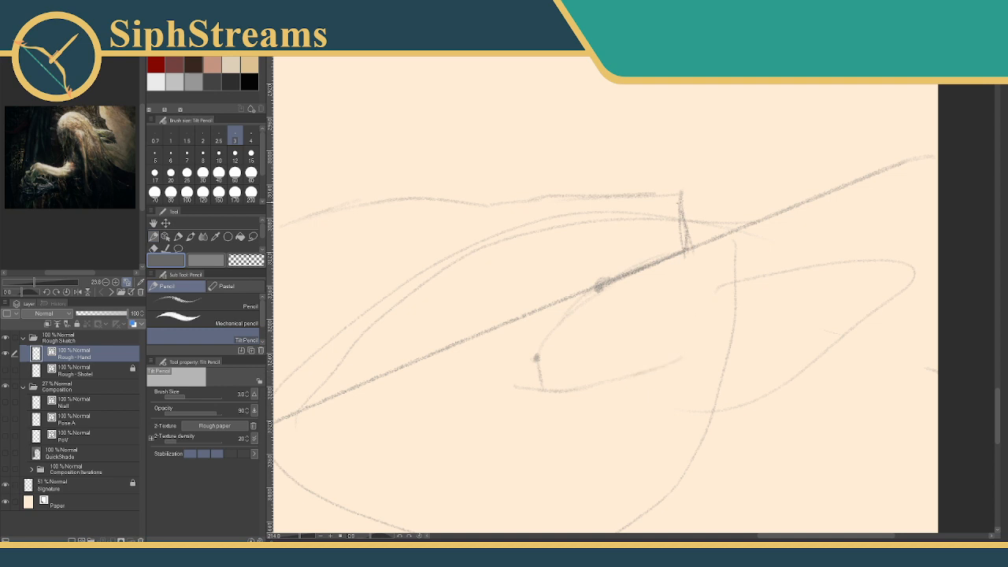
# Add slanted strokes from the corner of the hand's upper outline down across the diagonal line.
pyautogui.moveTo(679, 196); pyautogui.dragTo(701, 238)
pyautogui.moveTo(680, 200)
pyautogui.mouseDown()
pyautogui.moveTo(701, 255)
pyautogui.moveTo(690, 230)
pyautogui.mouseUp()
pyautogui.moveTo(690, 228); pyautogui.dragTo(708, 255)
# Extend the base line out past the palm oval and curve it round into a fingertip-like loop.
pyautogui.moveTo(667, 366); pyautogui.dragTo(715, 345)
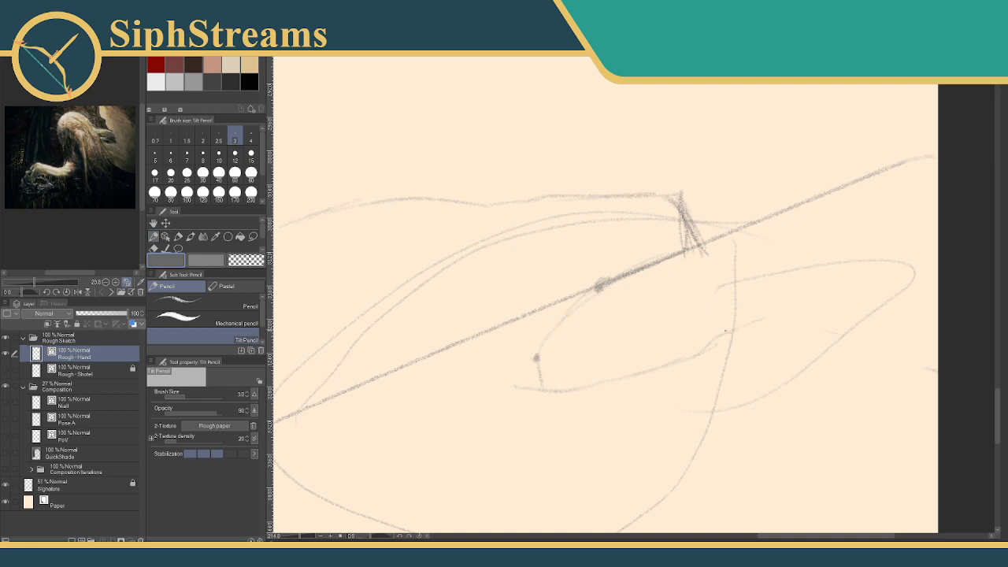
pyautogui.moveTo(778, 318); pyautogui.dragTo(841, 318)
pyautogui.moveTo(820, 318)
pyautogui.mouseDown()
pyautogui.moveTo(851, 341)
pyautogui.moveTo(833, 373)
pyautogui.mouseUp()
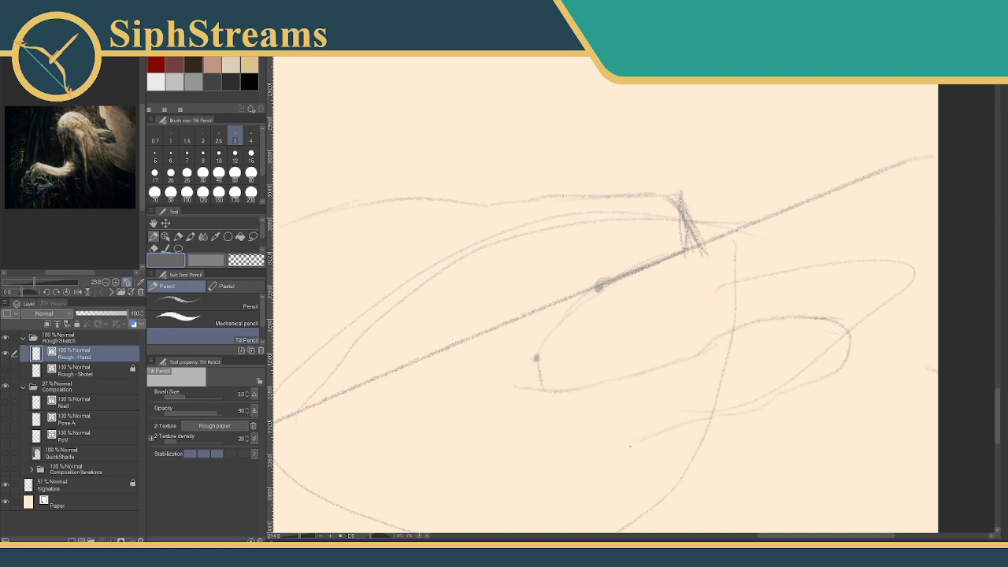
# Draw the lower contour of the hand from the rounded loop through the palm oval and along the forearm to the lower canvas edge.
pyautogui.moveTo(611, 430); pyautogui.dragTo(662, 353)
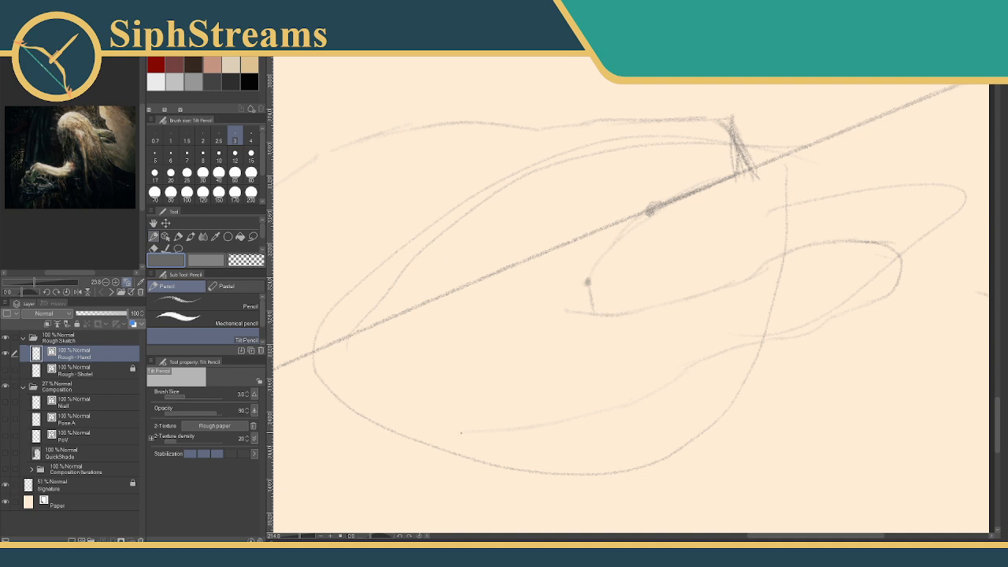
pyautogui.moveTo(461, 433); pyautogui.dragTo(591, 411)
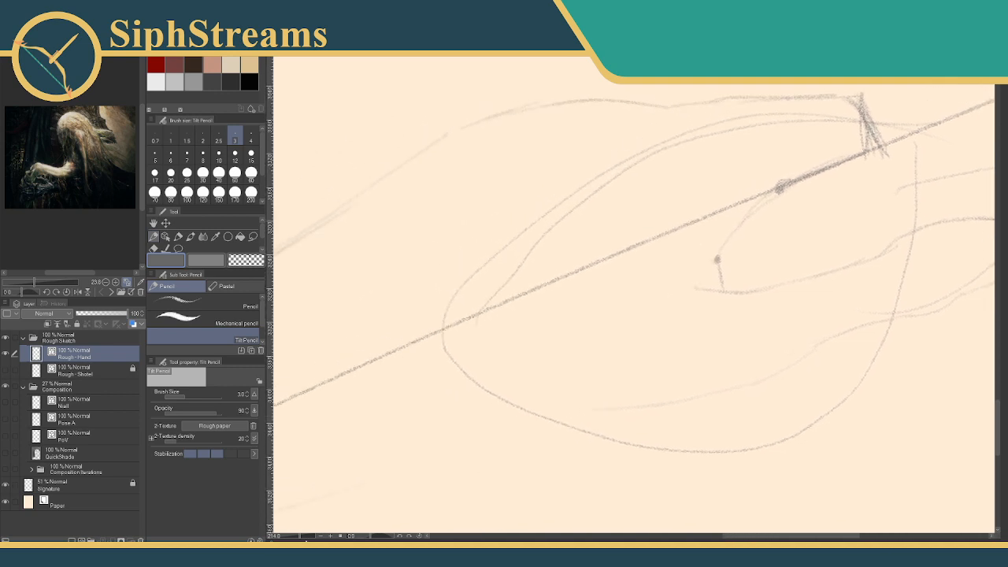
pyautogui.scroll(-5, 341, 503)
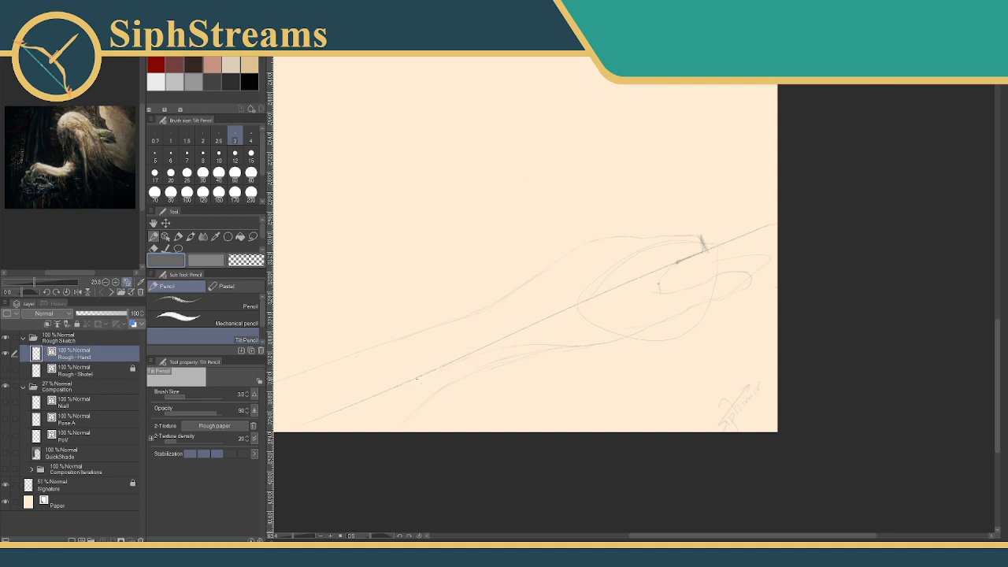
# Erase the palm oval and the stretch of the long diagonal inside the hand and forearm outline.
pyautogui.moveTo(570, 336); pyautogui.dragTo(519, 373)
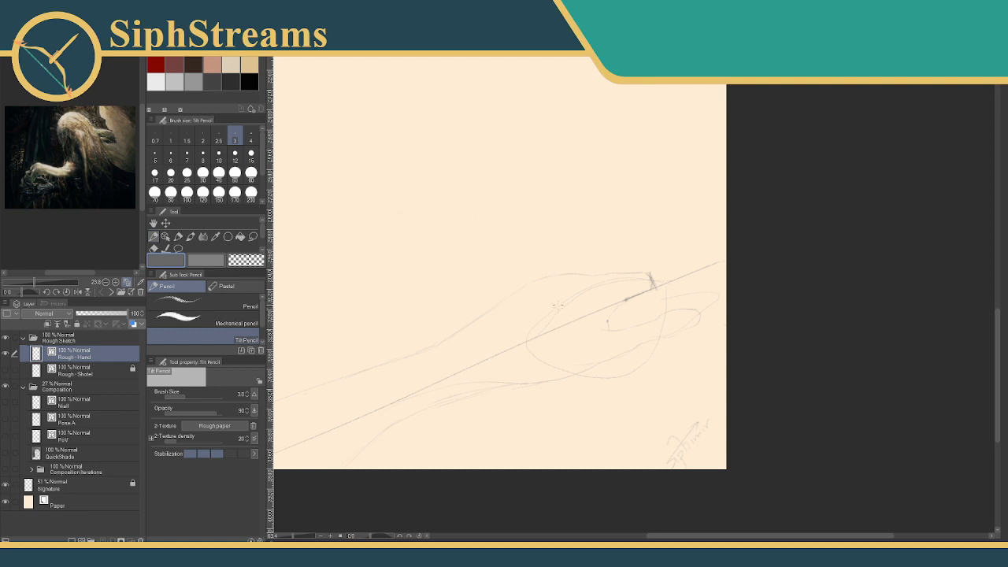
pyautogui.press('e')
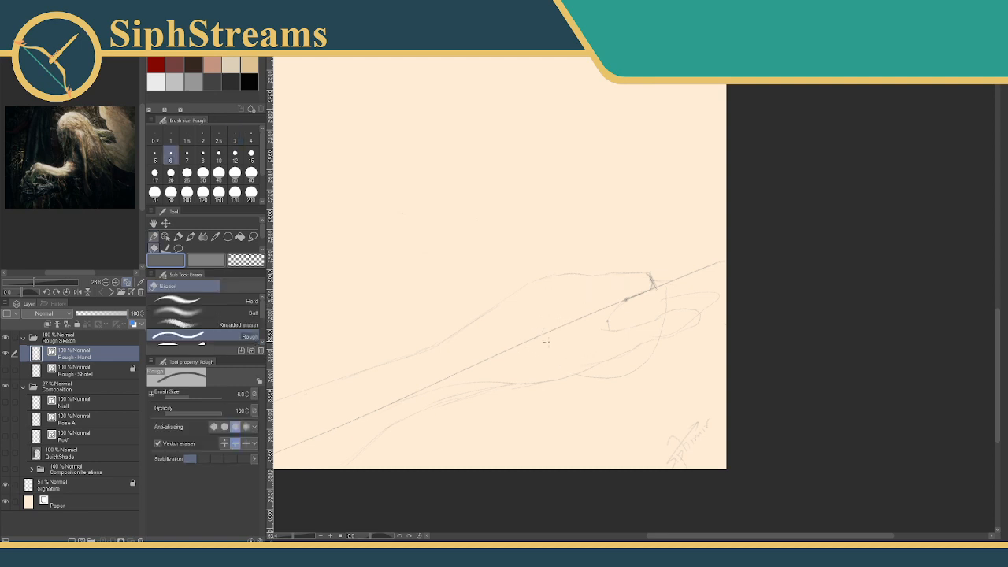
pyautogui.moveTo(522, 337); pyautogui.dragTo(624, 300)
pyautogui.press('p')
pyautogui.moveTo(611, 325)
pyautogui.mouseDown()
pyautogui.moveTo(686, 315)
pyautogui.moveTo(678, 319)
pyautogui.mouseUp()
pyautogui.press('e')
pyautogui.press('p')
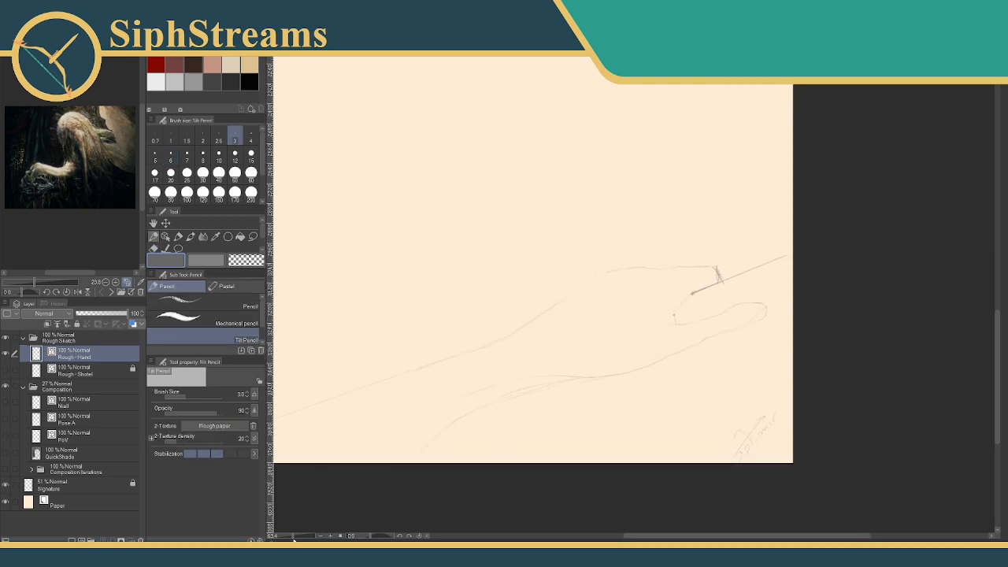
# Lasso the lower contour of the hand and forearm and move it slightly downward with Scale/Rotate.
pyautogui.moveTo(293, 540); pyautogui.dragTo(296, 539)
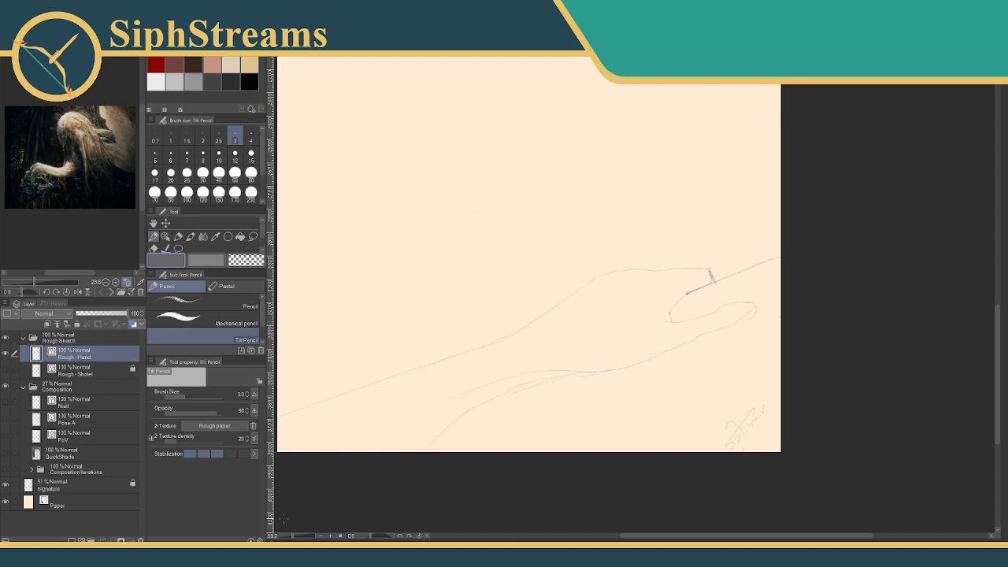
pyautogui.moveTo(283, 518); pyautogui.dragTo(262, 536)
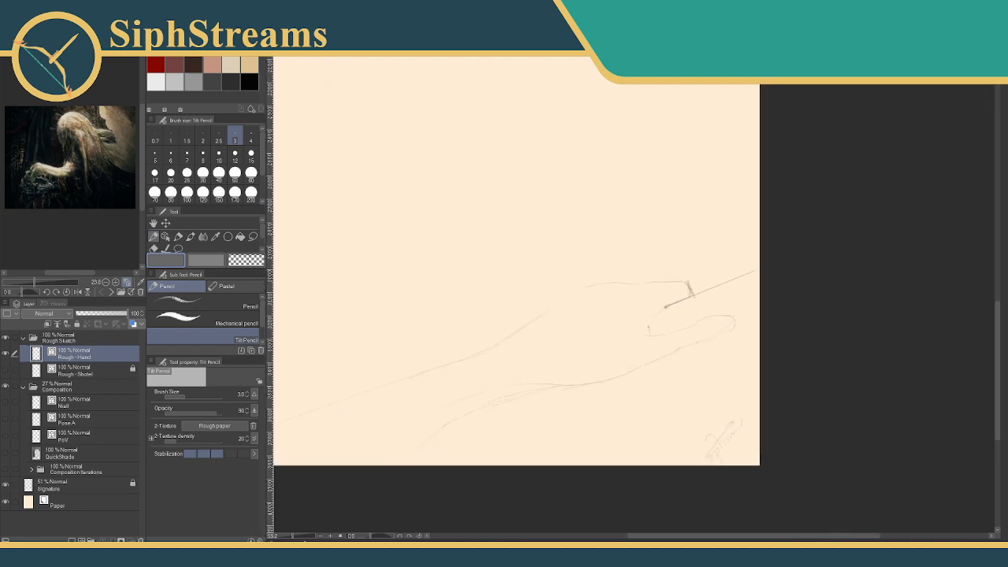
pyautogui.scroll(3, 654, 303)
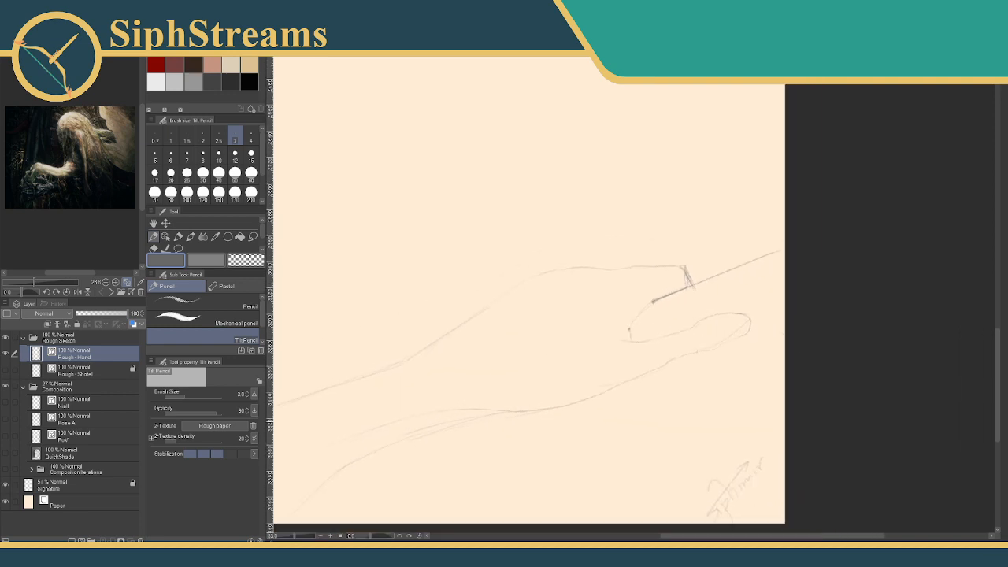
pyautogui.moveTo(372, 309); pyautogui.dragTo(472, 250)
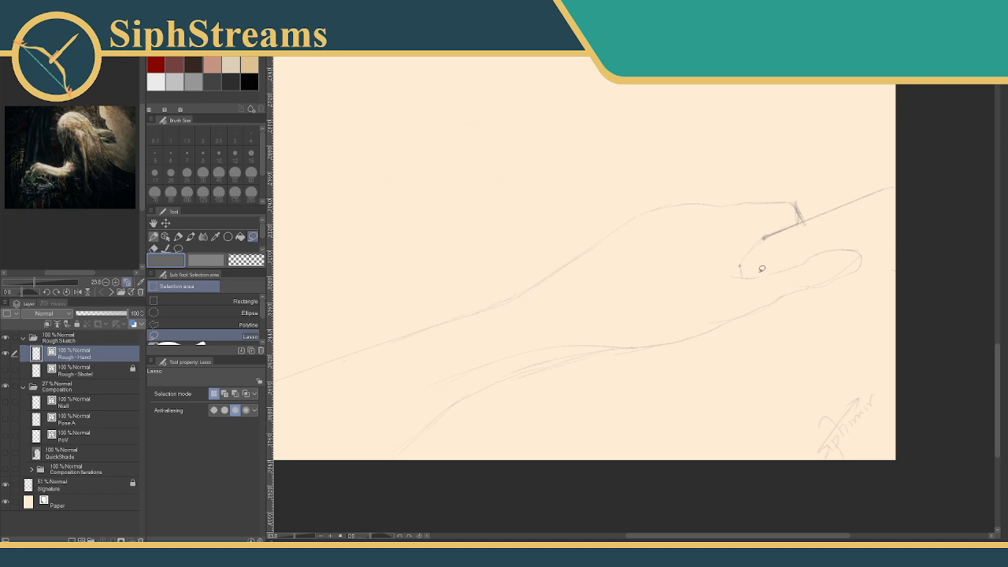
pyautogui.moveTo(865, 257)
pyautogui.mouseDown()
pyautogui.moveTo(518, 333)
pyautogui.moveTo(419, 374)
pyautogui.moveTo(364, 467)
pyautogui.moveTo(474, 452)
pyautogui.moveTo(663, 362)
pyautogui.moveTo(796, 323)
pyautogui.moveTo(873, 250)
pyautogui.mouseUp()
pyautogui.click(653, 473)
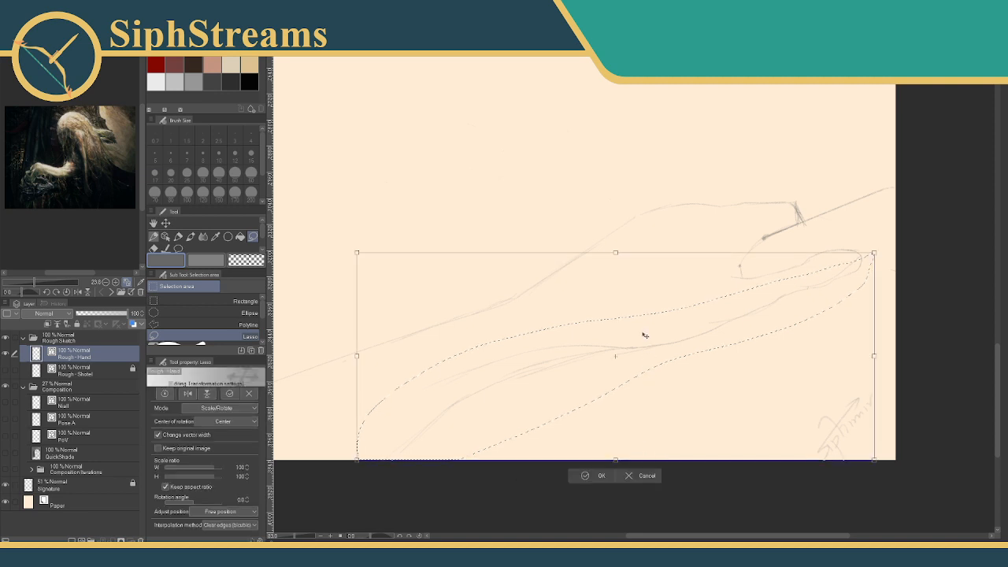
pyautogui.moveTo(649, 363); pyautogui.dragTo(649, 367)
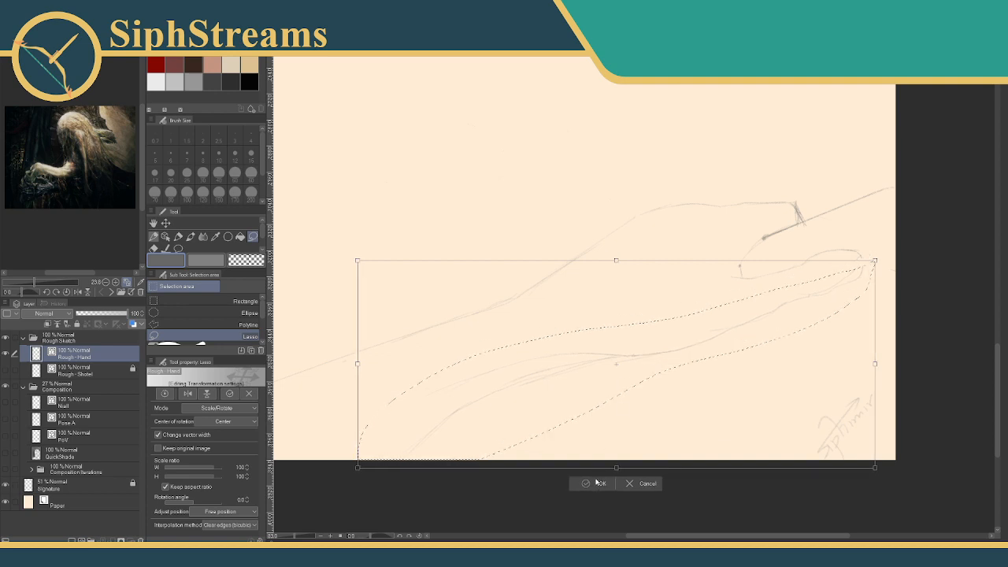
pyautogui.click(597, 482)
pyautogui.click(530, 482)
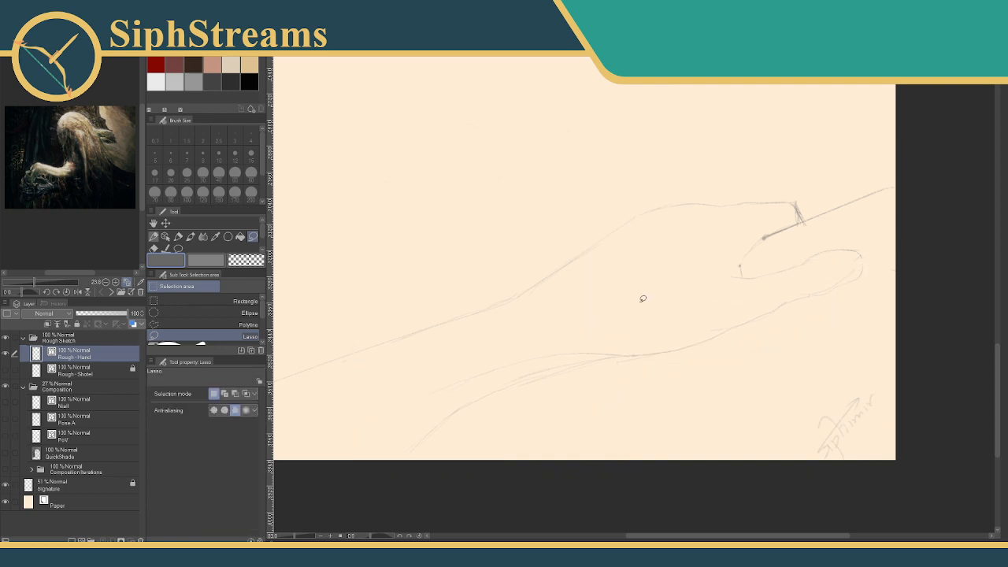
# Clean up the stray, overlapping lines along the underside of the thumb tip.
pyautogui.moveTo(637, 297); pyautogui.dragTo(595, 333)
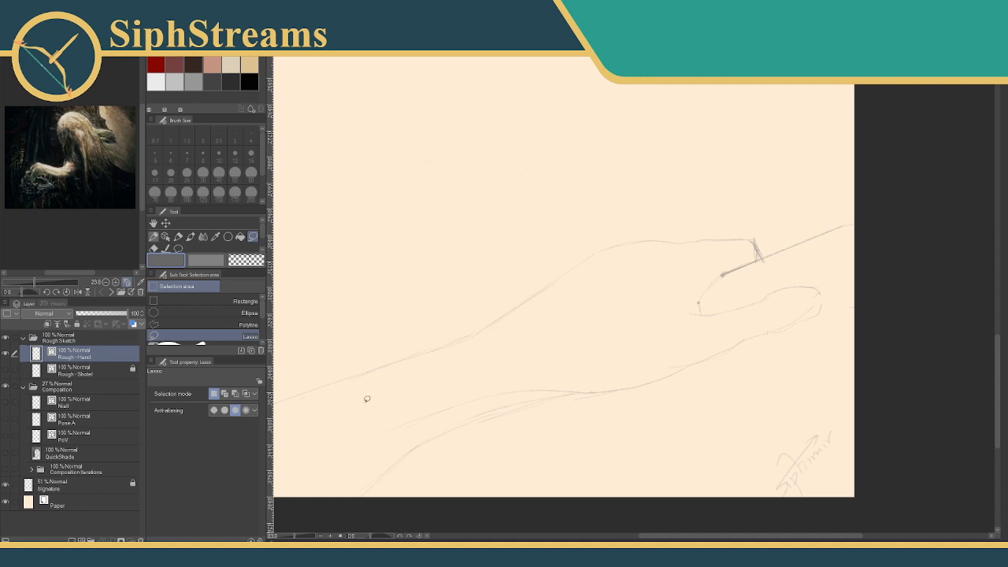
pyautogui.click(155, 236)
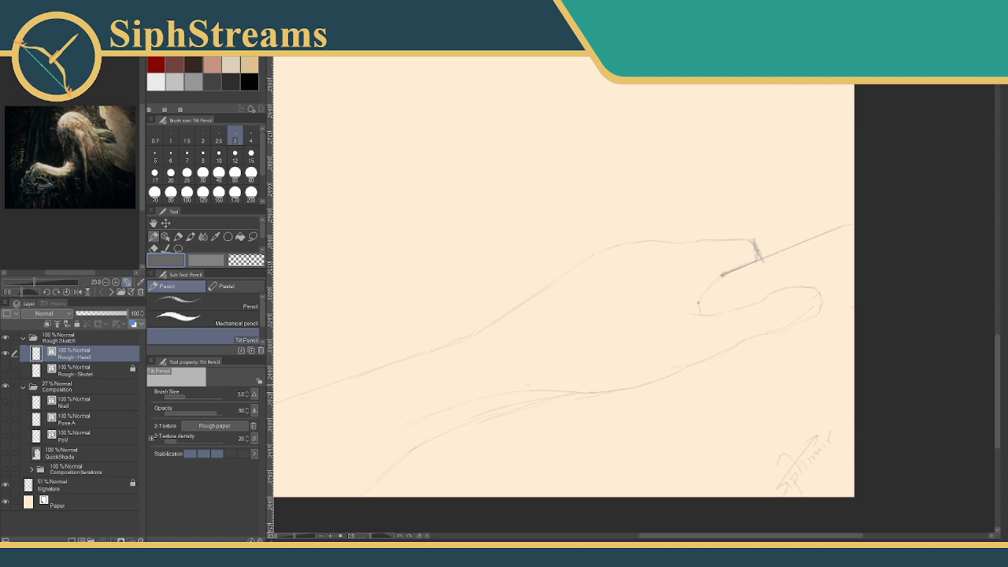
pyautogui.press('e')
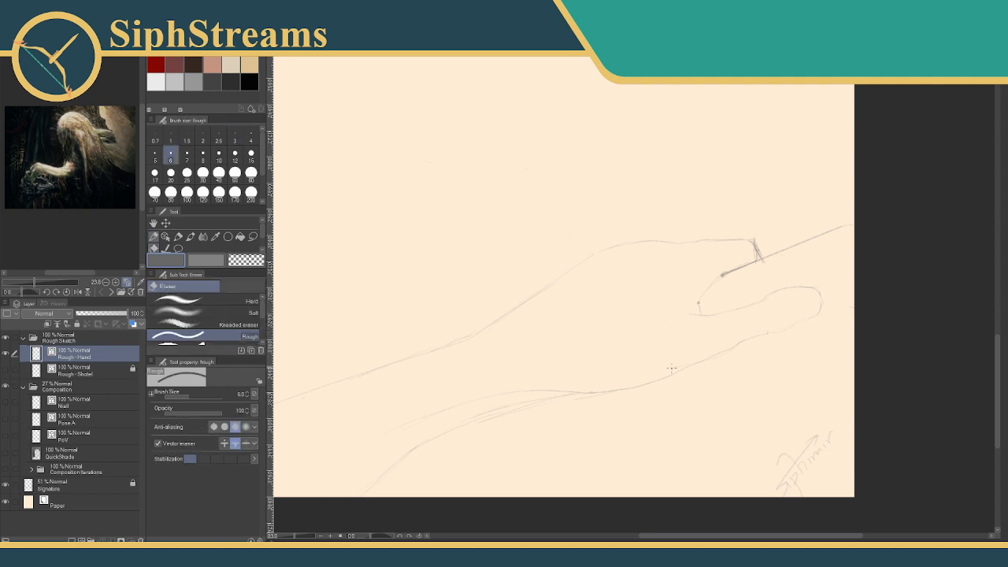
pyautogui.press('p')
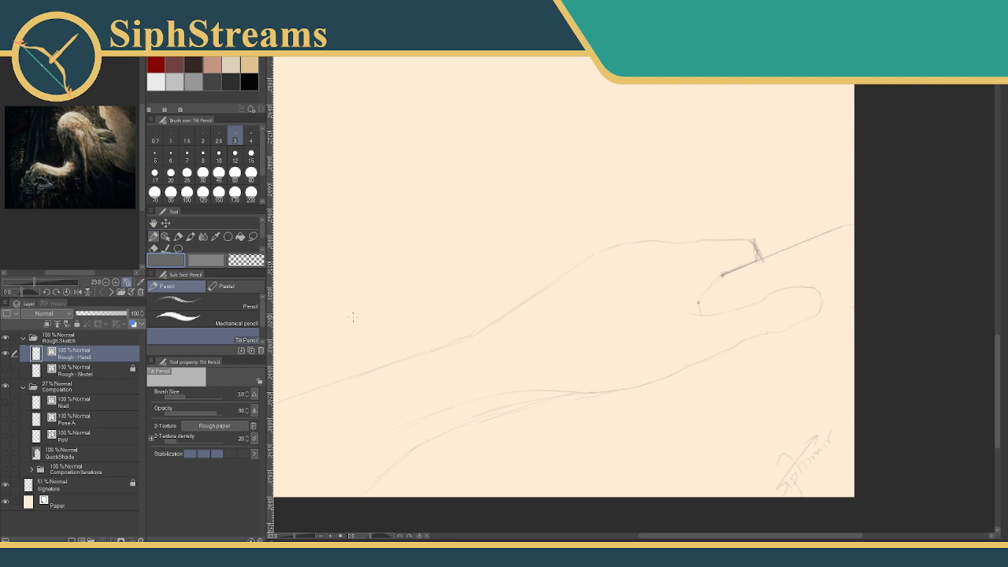
# Draw a rounded nail outline inside the thumb tip and extend the tip's curve out beyond it.
pyautogui.moveTo(559, 305)
pyautogui.mouseDown()
pyautogui.moveTo(421, 409)
pyautogui.moveTo(409, 367)
pyautogui.mouseUp()
pyautogui.moveTo(293, 535); pyautogui.dragTo(301, 535)
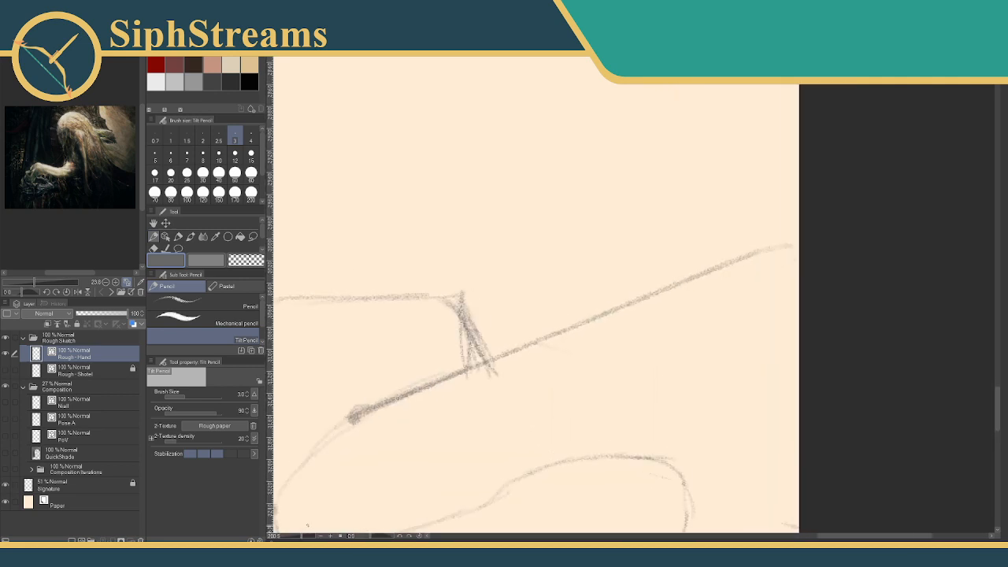
pyautogui.moveTo(393, 440)
pyautogui.mouseDown()
pyautogui.moveTo(340, 299)
pyautogui.moveTo(355, 307)
pyautogui.mouseUp()
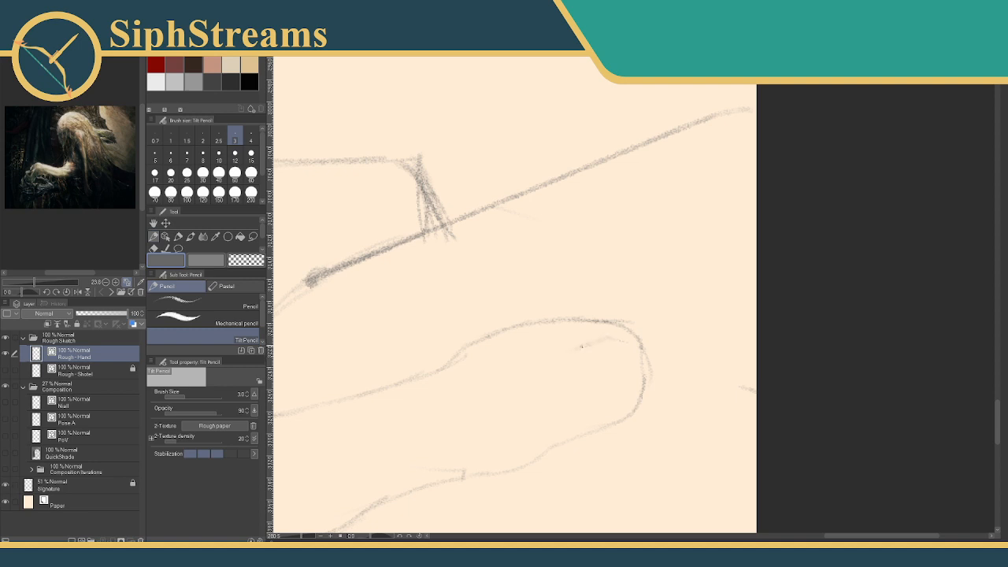
pyautogui.moveTo(581, 346); pyautogui.dragTo(556, 357)
pyautogui.moveTo(605, 338)
pyautogui.mouseDown()
pyautogui.moveTo(649, 328)
pyautogui.moveTo(636, 329)
pyautogui.moveTo(666, 345)
pyautogui.mouseUp()
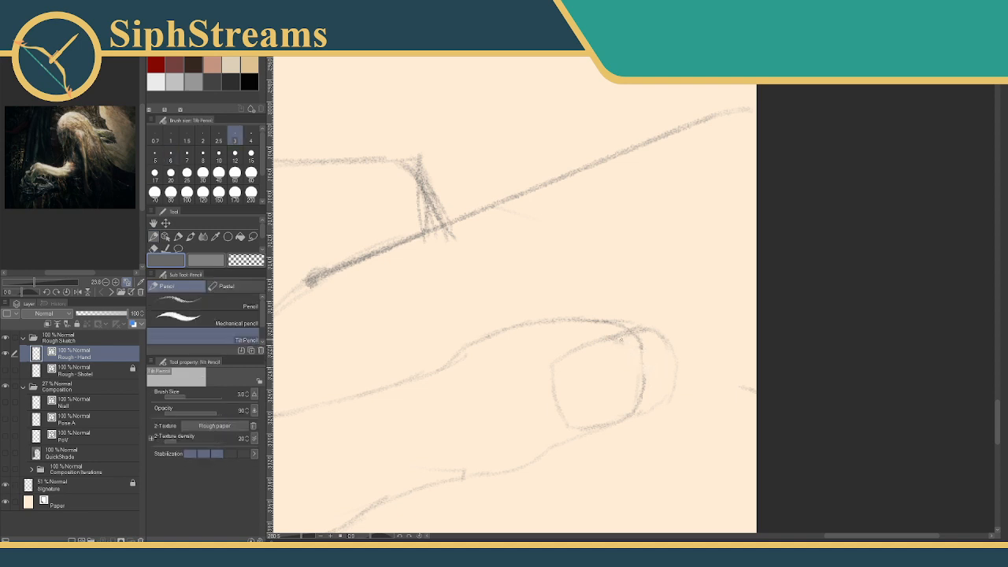
# Shade the thumbnail with short hatching strokes in its middle and along its upper edge.
pyautogui.moveTo(632, 345); pyautogui.dragTo(629, 408)
pyautogui.moveTo(611, 386)
pyautogui.mouseDown()
pyautogui.moveTo(625, 379)
pyautogui.moveTo(618, 392)
pyautogui.mouseUp()
pyautogui.moveTo(573, 363); pyautogui.dragTo(588, 355)
pyautogui.moveTo(574, 360); pyautogui.dragTo(583, 352)
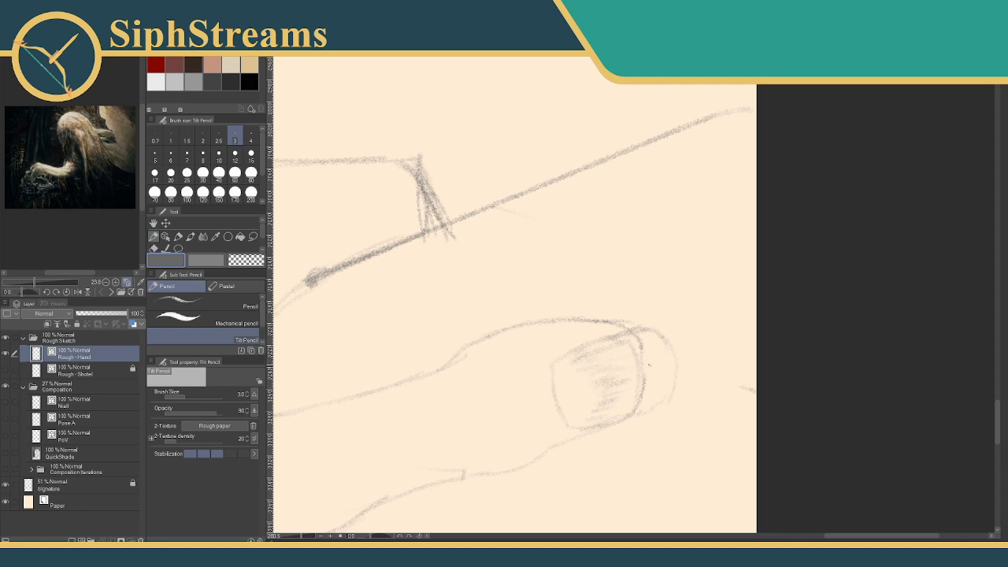
# Add two curved joint creases across the thumb behind the nail.
pyautogui.moveTo(402, 466)
pyautogui.mouseDown()
pyautogui.moveTo(563, 401)
pyautogui.moveTo(559, 393)
pyautogui.mouseUp()
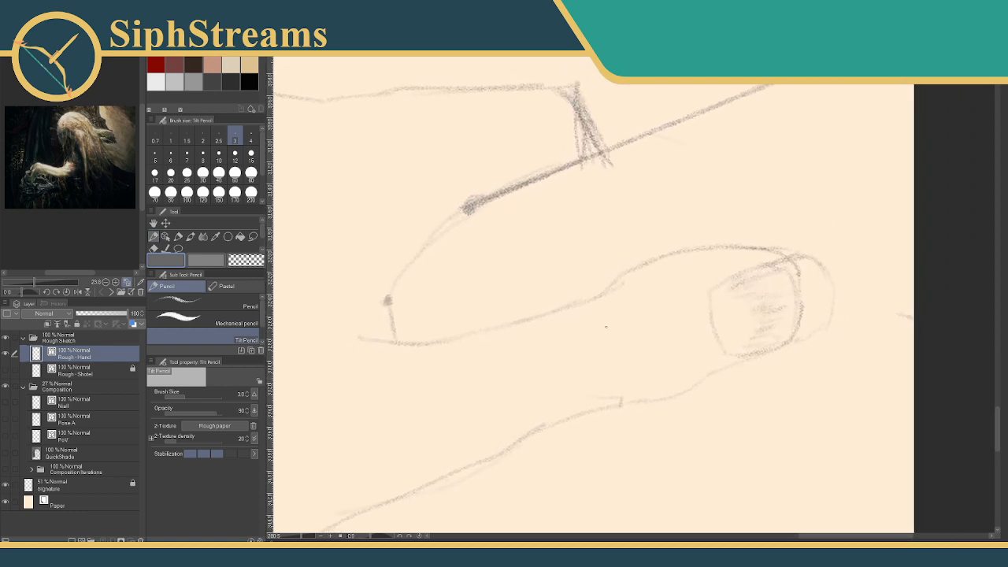
pyautogui.moveTo(642, 298)
pyautogui.mouseDown()
pyautogui.moveTo(659, 335)
pyautogui.moveTo(639, 368)
pyautogui.moveTo(653, 399)
pyautogui.mouseUp()
pyautogui.moveTo(642, 304)
pyautogui.mouseDown()
pyautogui.moveTo(683, 384)
pyautogui.moveTo(673, 302)
pyautogui.moveTo(708, 347)
pyautogui.moveTo(699, 380)
pyautogui.moveTo(667, 393)
pyautogui.mouseUp()
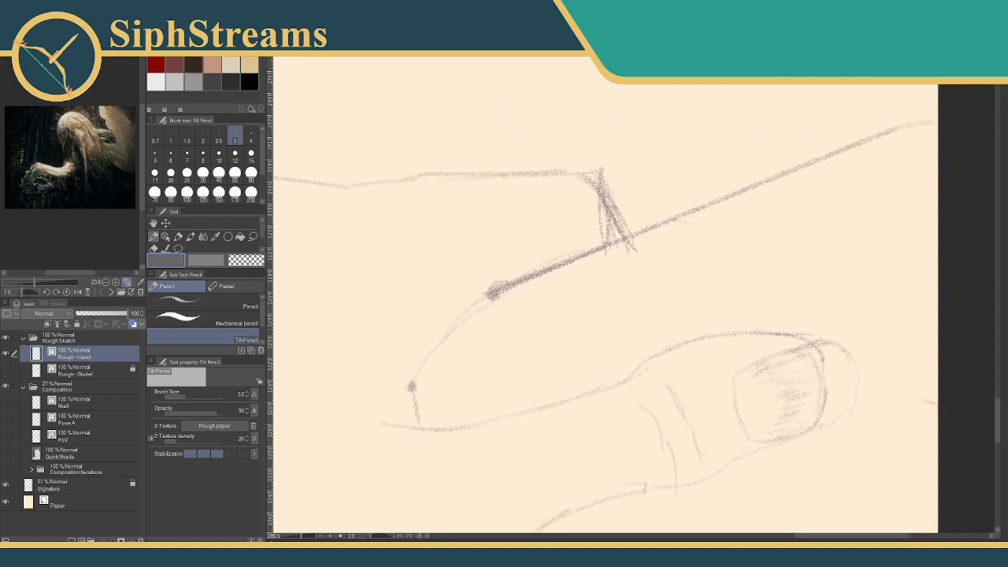
# Draw forked crease lines at both joint points, a curved fold linking them, and darker strokes along the diagonal's inner end.
pyautogui.moveTo(554, 223); pyautogui.dragTo(619, 239)
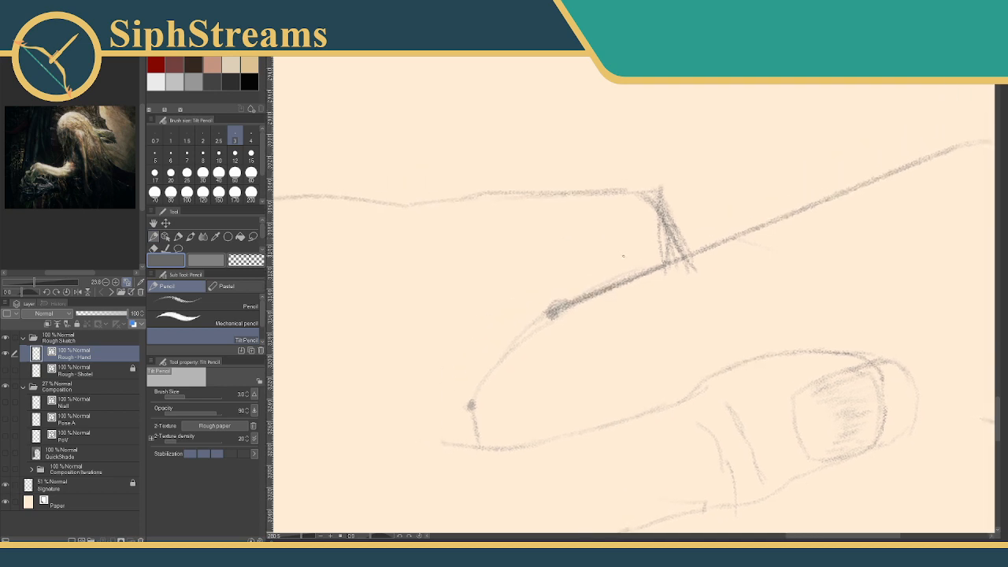
pyautogui.moveTo(522, 316); pyautogui.dragTo(572, 320)
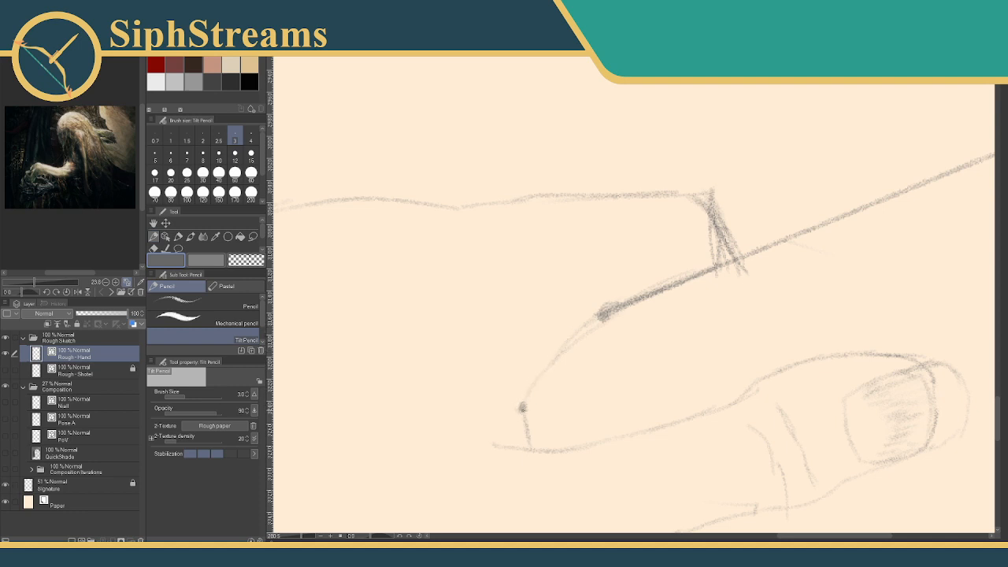
pyautogui.moveTo(522, 406); pyautogui.dragTo(494, 379)
pyautogui.moveTo(523, 402); pyautogui.dragTo(532, 325)
pyautogui.moveTo(529, 382)
pyautogui.mouseDown()
pyautogui.moveTo(560, 367)
pyautogui.moveTo(634, 261)
pyautogui.mouseUp()
pyautogui.moveTo(603, 309); pyautogui.dragTo(692, 269)
pyautogui.moveTo(616, 309); pyautogui.dragTo(683, 269)
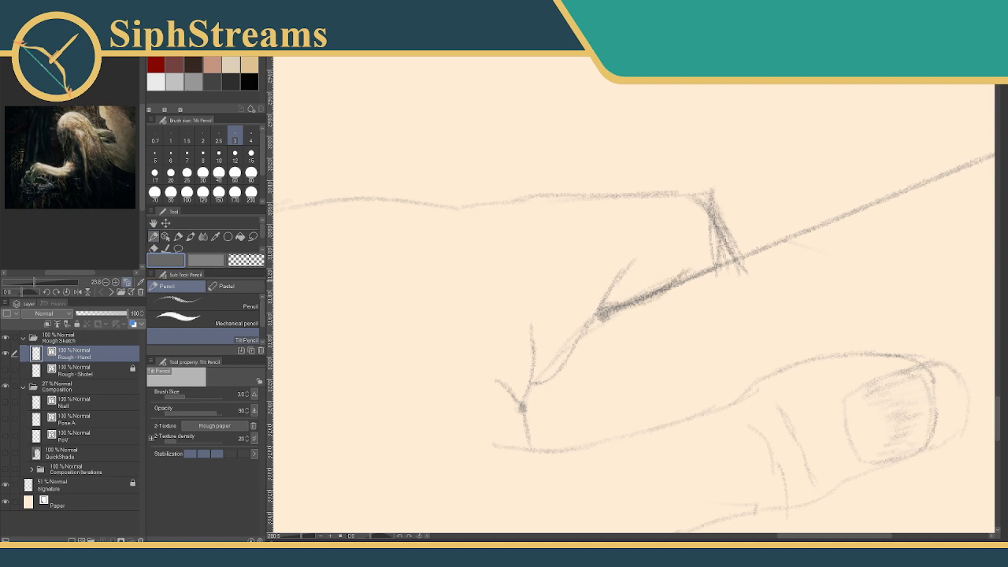
# Build up the upper contour of the wrist and forearm with additional curved strokes.
pyautogui.moveTo(561, 294)
pyautogui.mouseDown()
pyautogui.moveTo(622, 292)
pyautogui.moveTo(689, 317)
pyautogui.moveTo(832, 322)
pyautogui.moveTo(864, 312)
pyautogui.mouseUp()
pyautogui.moveTo(610, 344); pyautogui.dragTo(784, 287)
pyautogui.click(299, 537)
pyautogui.moveTo(299, 538); pyautogui.dragTo(301, 538)
pyautogui.moveTo(614, 330); pyautogui.dragTo(486, 382)
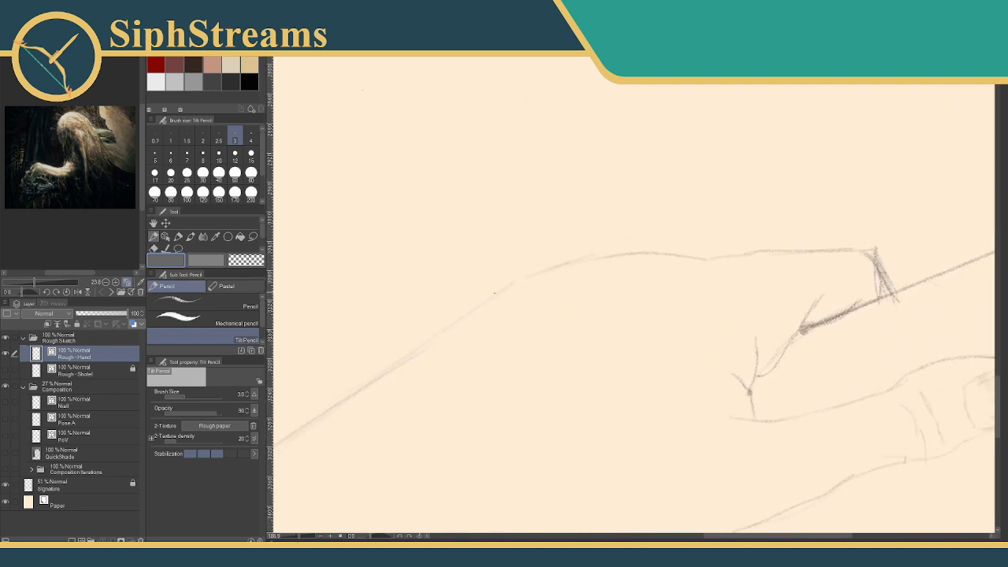
pyautogui.moveTo(445, 338)
pyautogui.mouseDown()
pyautogui.moveTo(651, 225)
pyautogui.moveTo(542, 281)
pyautogui.moveTo(663, 247)
pyautogui.mouseUp()
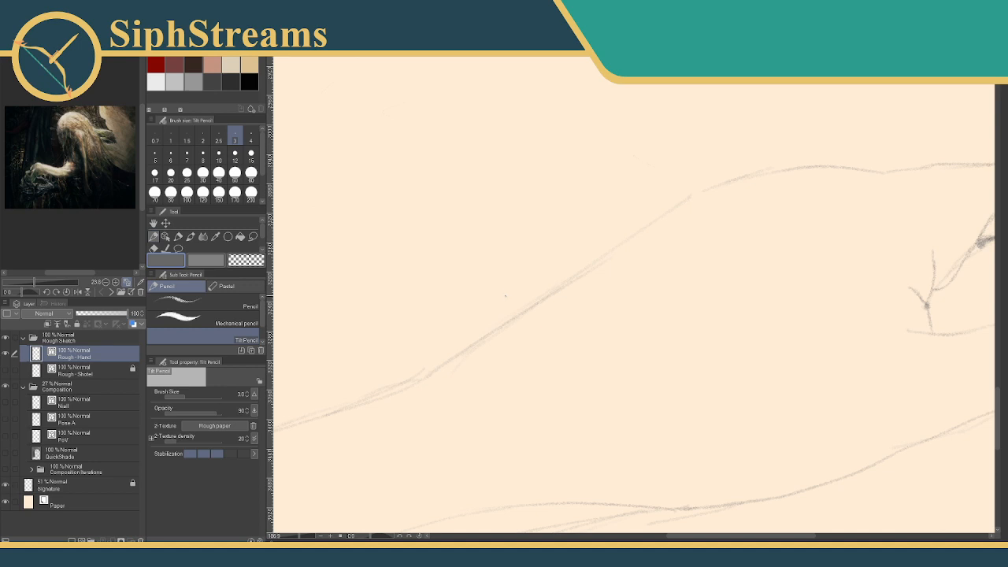
pyautogui.moveTo(531, 299); pyautogui.dragTo(688, 244)
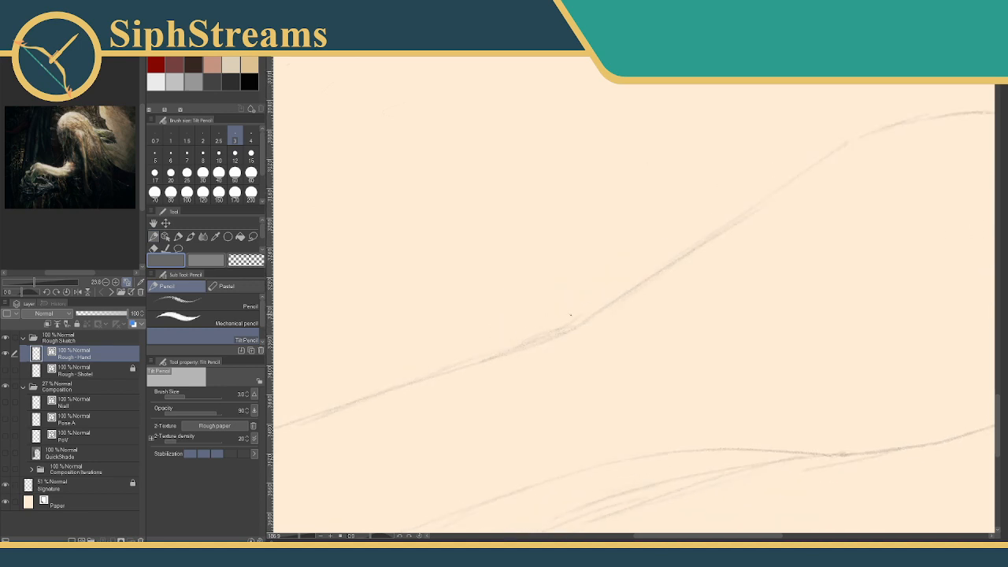
pyautogui.moveTo(571, 315)
pyautogui.mouseDown()
pyautogui.moveTo(470, 375)
pyautogui.moveTo(635, 275)
pyautogui.moveTo(501, 363)
pyautogui.mouseUp()
pyautogui.moveTo(574, 309); pyautogui.dragTo(432, 407)
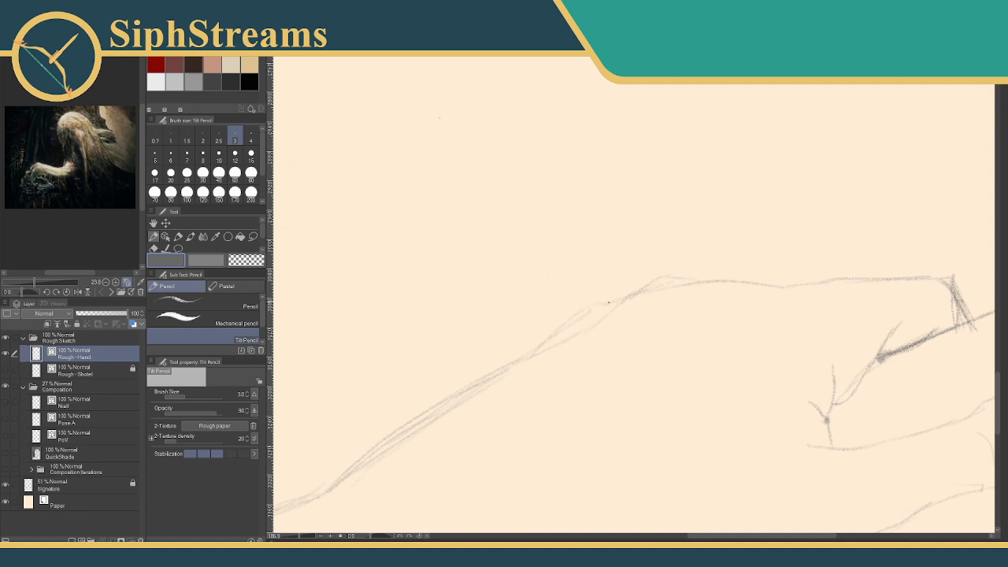
# Draw bumps and a raised knuckle arch on the back of the hand and erase the old contour beneath the arch.
pyautogui.moveTo(617, 300); pyautogui.dragTo(591, 305)
pyautogui.moveTo(658, 293); pyautogui.dragTo(566, 319)
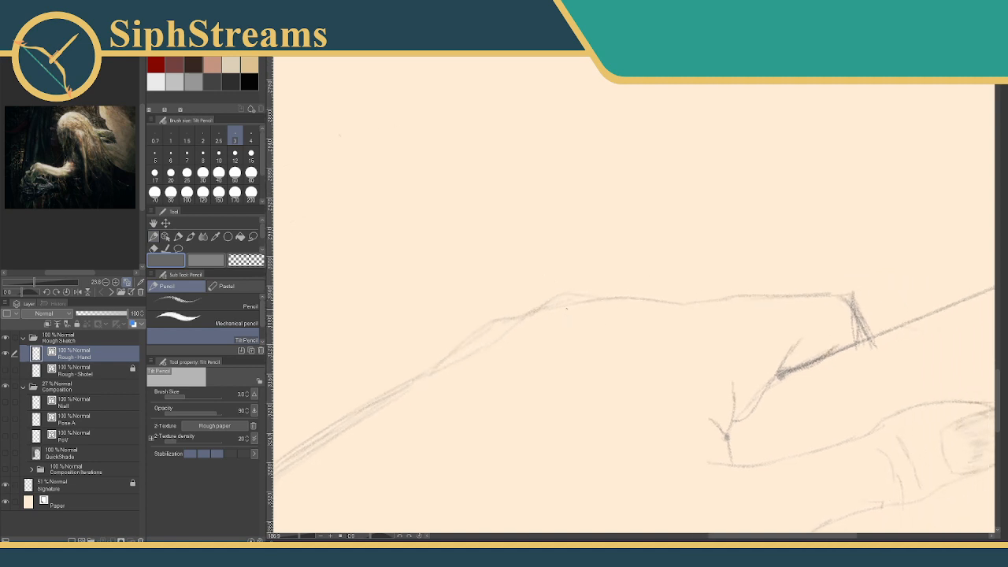
pyautogui.moveTo(583, 303)
pyautogui.mouseDown()
pyautogui.moveTo(622, 278)
pyautogui.moveTo(596, 297)
pyautogui.moveTo(633, 280)
pyautogui.moveTo(612, 286)
pyautogui.moveTo(678, 289)
pyautogui.mouseUp()
pyautogui.moveTo(652, 313)
pyautogui.mouseDown()
pyautogui.moveTo(711, 299)
pyautogui.moveTo(695, 302)
pyautogui.mouseUp()
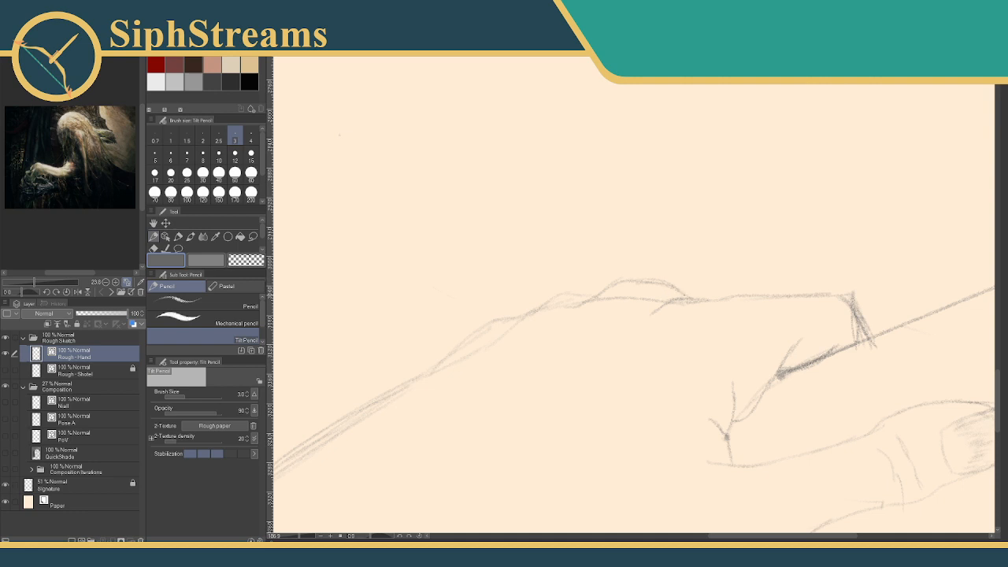
pyautogui.moveTo(623, 297)
pyautogui.mouseDown()
pyautogui.moveTo(670, 298)
pyautogui.moveTo(637, 301)
pyautogui.mouseUp()
pyautogui.press('e')
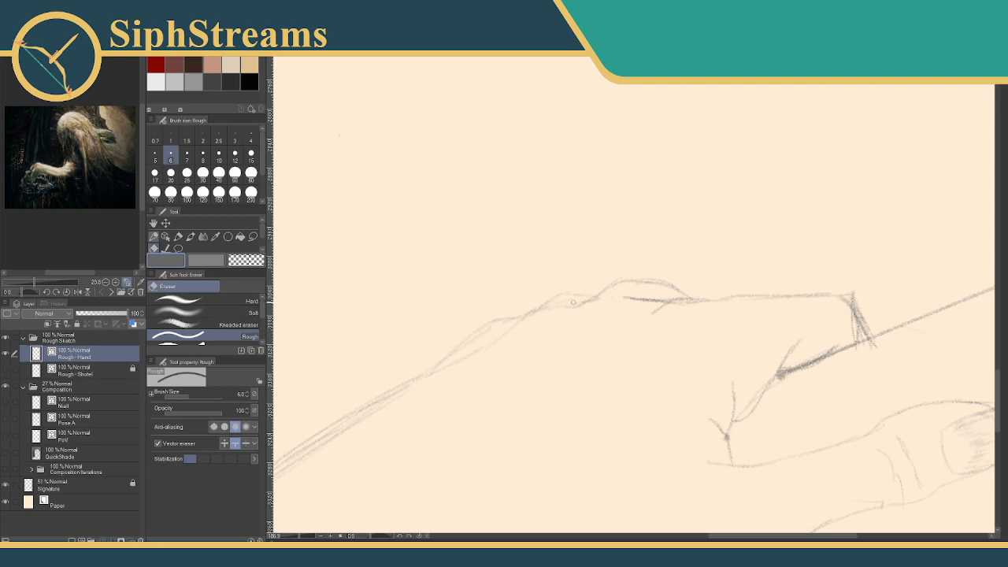
pyautogui.moveTo(580, 305)
pyautogui.mouseDown()
pyautogui.moveTo(542, 324)
pyautogui.moveTo(566, 301)
pyautogui.mouseUp()
# Erase the doubled strokes along the forearm's upper contour and refine it into a single clean line.
pyautogui.press('p')
pyautogui.moveTo(704, 241); pyautogui.dragTo(873, 166)
pyautogui.press('e')
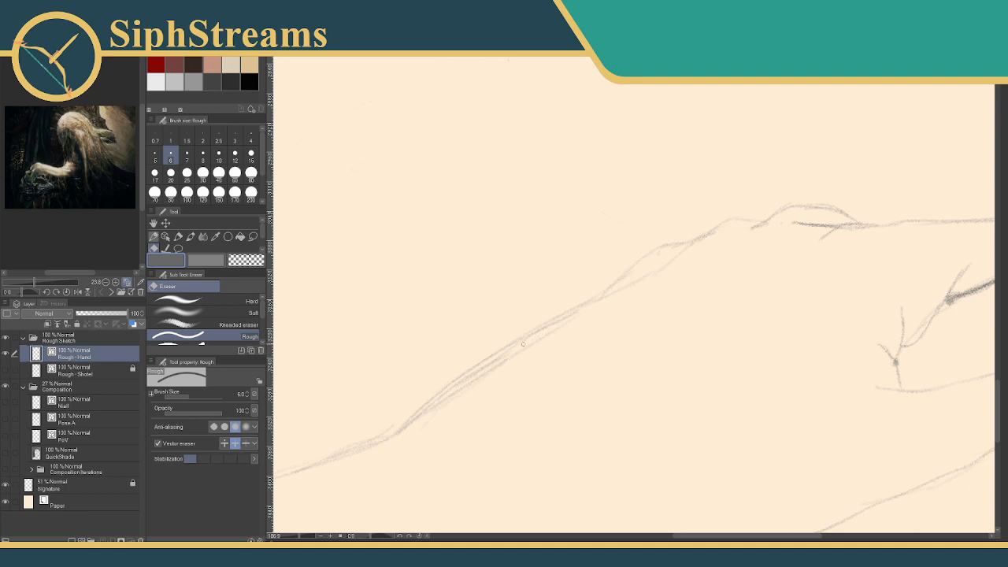
pyautogui.moveTo(522, 343)
pyautogui.mouseDown()
pyautogui.moveTo(417, 418)
pyautogui.moveTo(543, 335)
pyautogui.mouseUp()
pyautogui.moveTo(543, 335); pyautogui.dragTo(485, 372)
pyautogui.moveTo(530, 336); pyautogui.dragTo(547, 330)
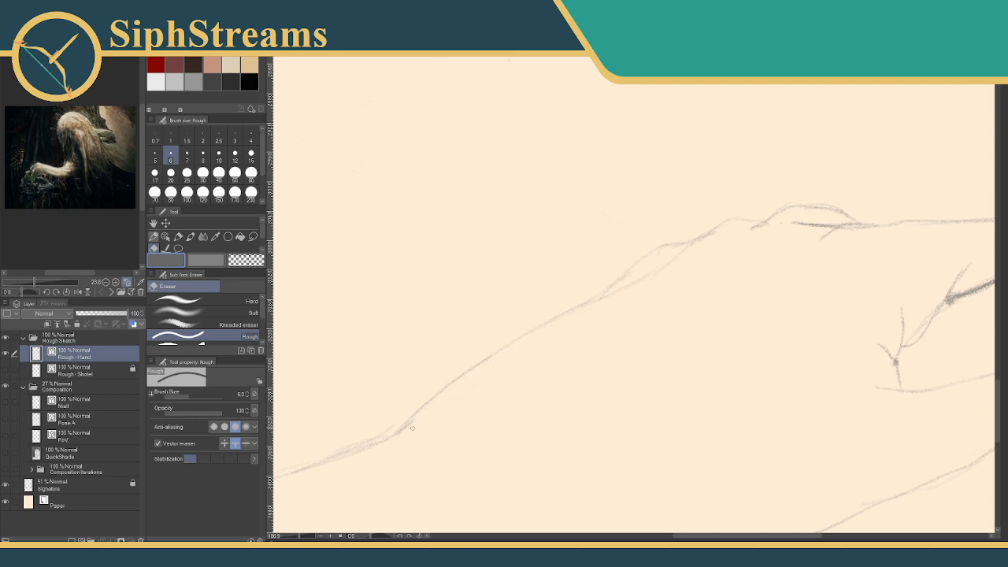
pyautogui.moveTo(417, 415)
pyautogui.mouseDown()
pyautogui.moveTo(399, 435)
pyautogui.moveTo(331, 460)
pyautogui.moveTo(382, 437)
pyautogui.mouseUp()
pyautogui.press('p')
pyautogui.press('e')
pyautogui.press('p')
pyautogui.moveTo(484, 375)
pyautogui.mouseDown()
pyautogui.moveTo(698, 275)
pyautogui.moveTo(678, 284)
pyautogui.mouseUp()
pyautogui.press('e')
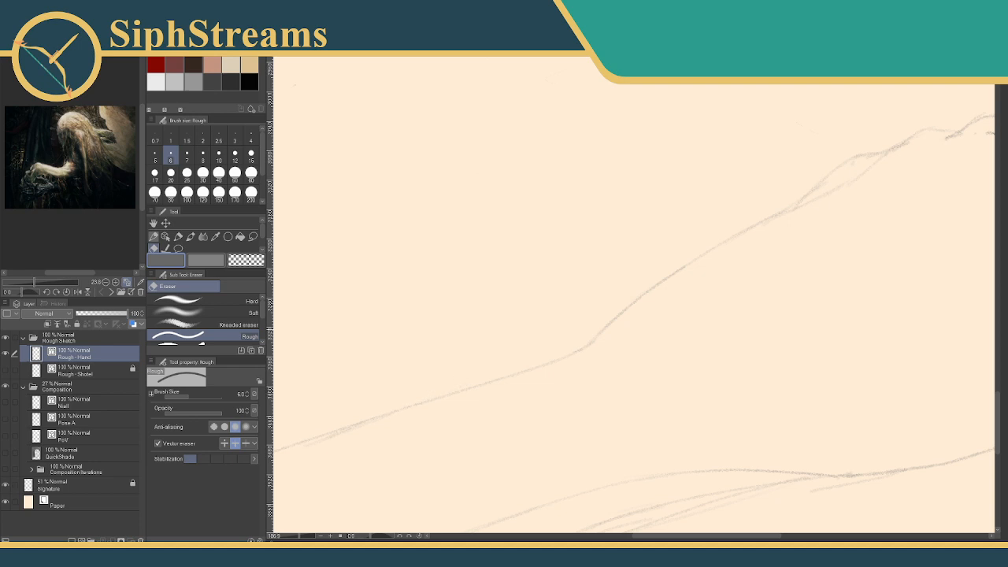
# Sketch folds below the knuckle arch, a long curve from the thumb base up to the top edge, and strokes along that edge.
pyautogui.press('p')
pyautogui.moveTo(635, 293); pyautogui.dragTo(419, 402)
pyautogui.moveTo(520, 354); pyautogui.dragTo(403, 400)
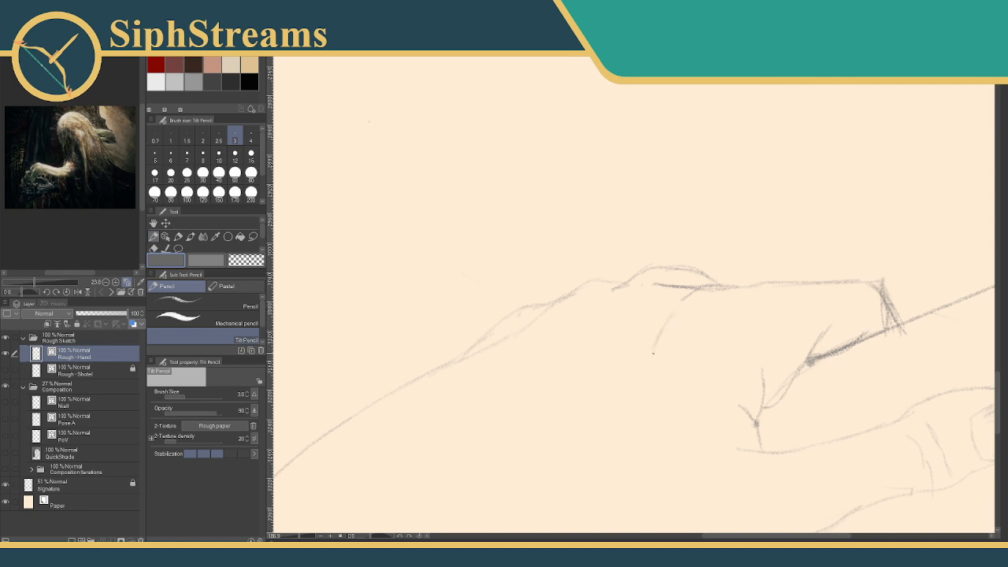
pyautogui.moveTo(655, 347)
pyautogui.mouseDown()
pyautogui.moveTo(704, 317)
pyautogui.moveTo(679, 304)
pyautogui.mouseUp()
pyautogui.moveTo(676, 445); pyautogui.dragTo(714, 445)
pyautogui.moveTo(821, 294); pyautogui.dragTo(859, 291)
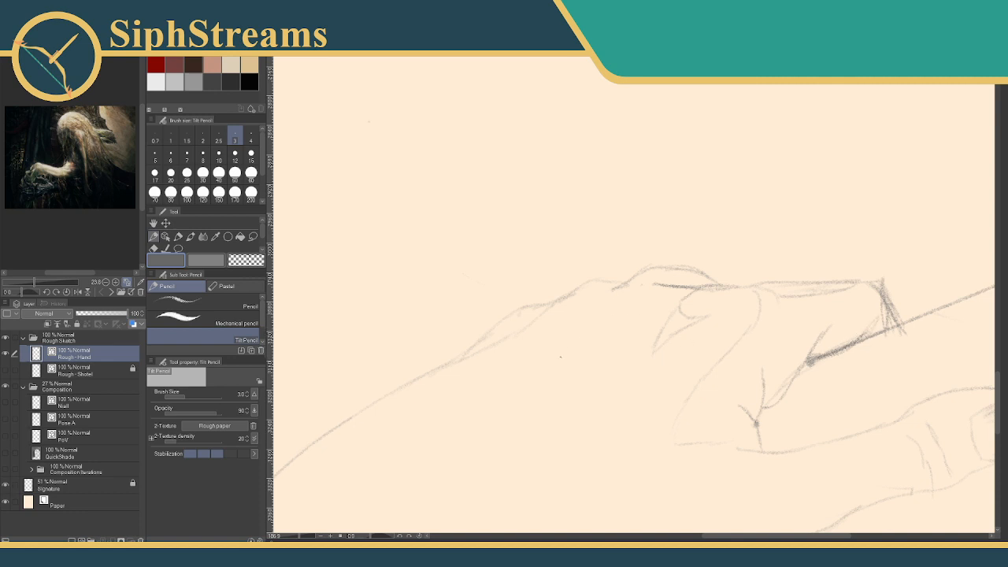
# Reshape the upper forearm contour behind the wrist with a short overlapping stroke and a slight bump, and erase the doubled line there.
pyautogui.moveTo(506, 412); pyautogui.dragTo(667, 331)
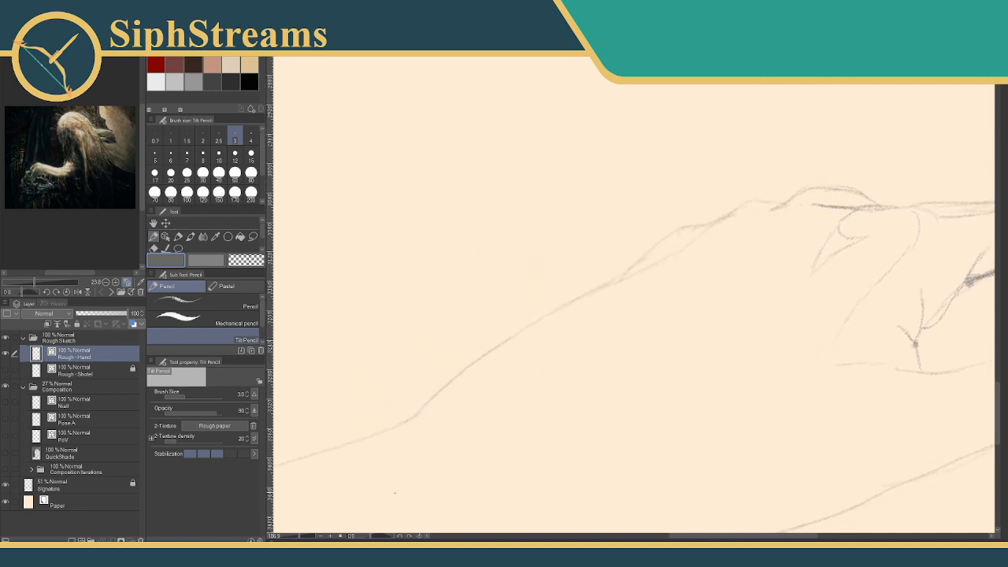
pyautogui.moveTo(303, 537); pyautogui.dragTo(293, 537)
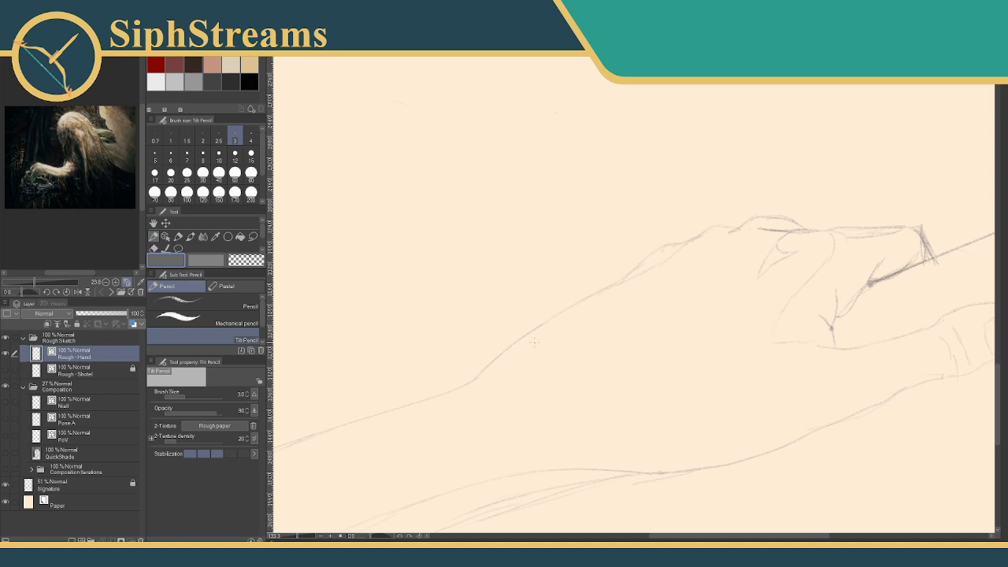
pyautogui.moveTo(534, 341)
pyautogui.mouseDown()
pyautogui.moveTo(765, 276)
pyautogui.moveTo(686, 312)
pyautogui.mouseUp()
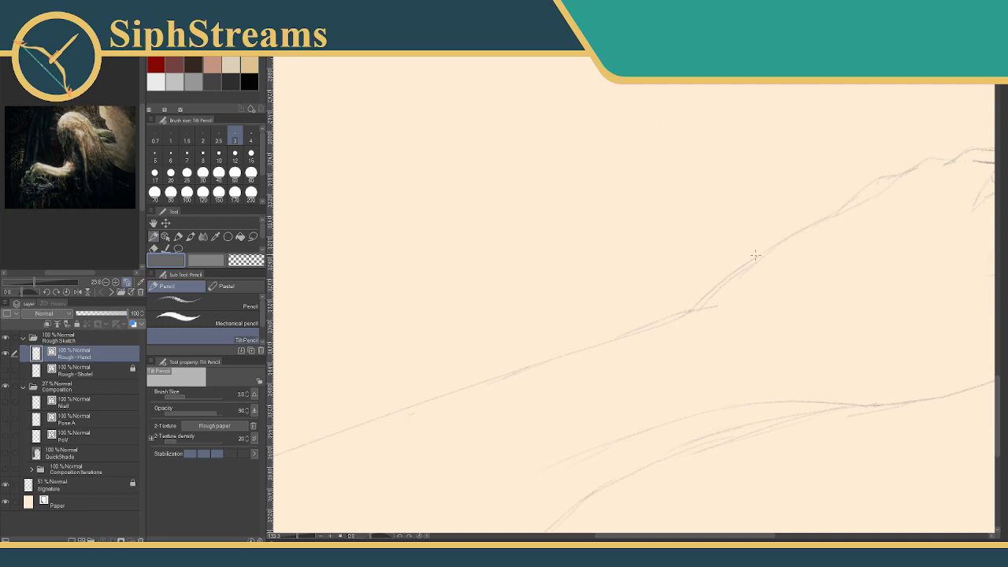
pyautogui.press('e')
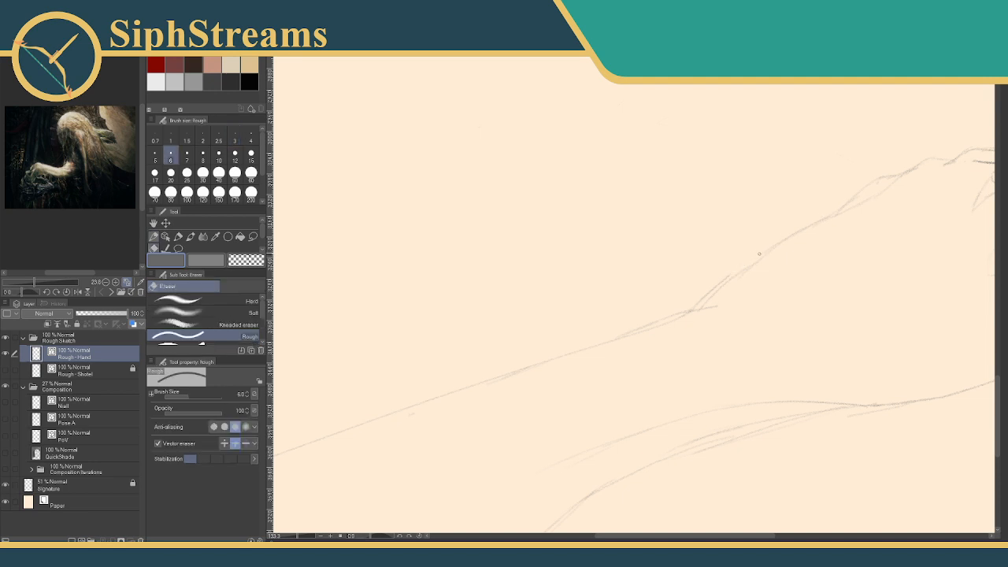
pyautogui.moveTo(712, 288); pyautogui.dragTo(701, 301)
pyautogui.press('p')
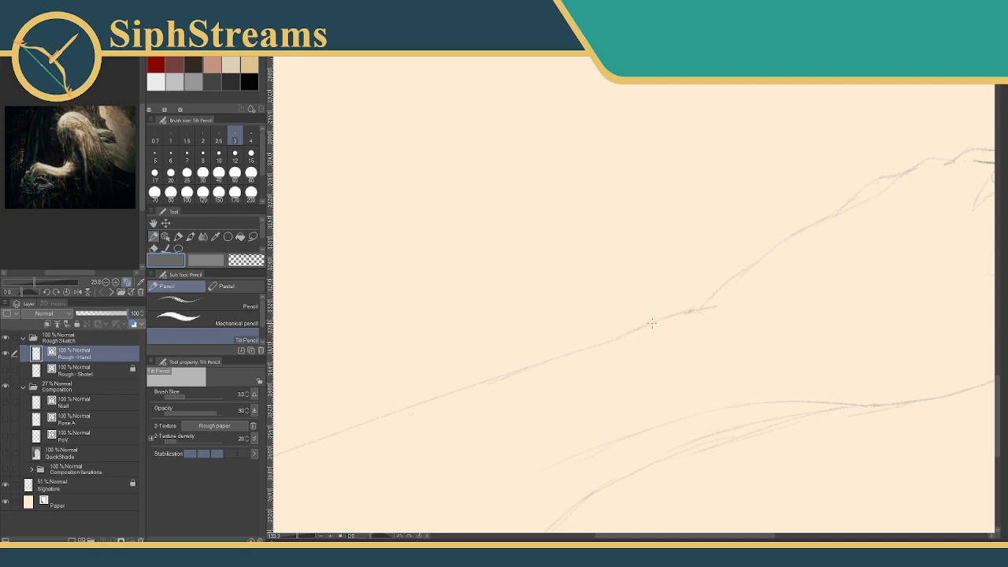
pyautogui.press('e')
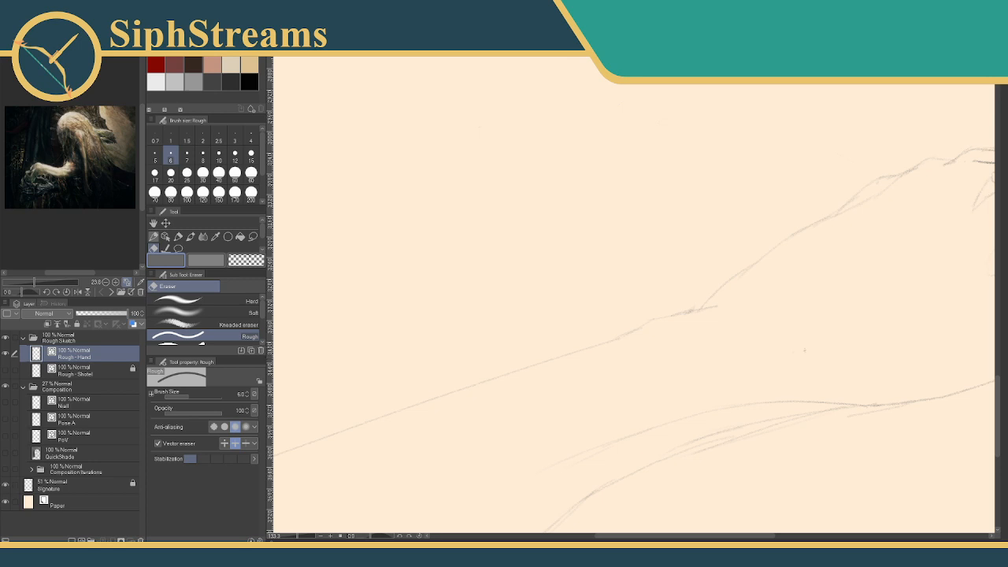
# Draw a tendon line across the back of the hand, running from below the knuckles down toward the wrist.
pyautogui.moveTo(803, 349); pyautogui.dragTo(525, 421)
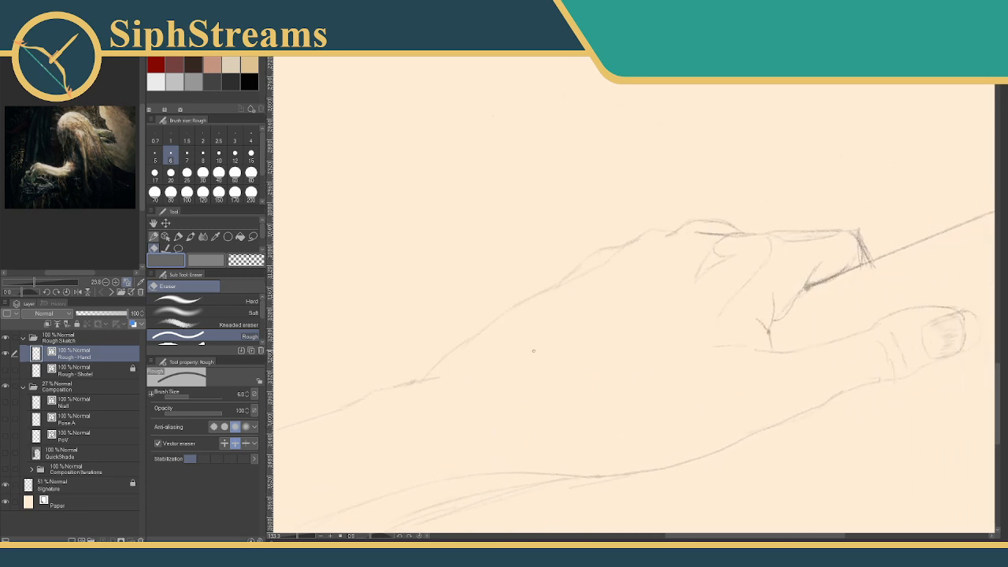
pyautogui.press('p')
pyautogui.press('p')
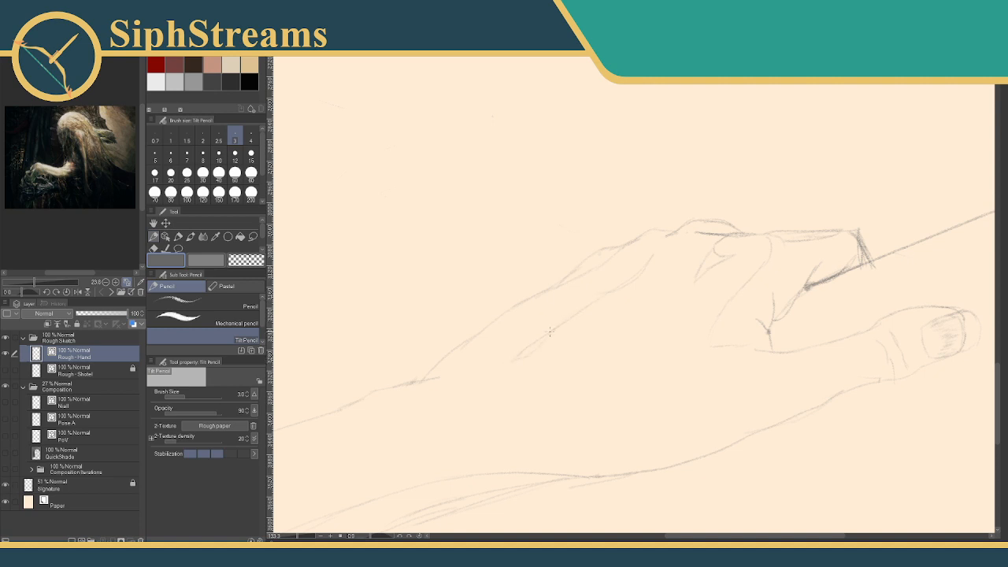
pyautogui.press('e')
pyautogui.press('p')
# Extend the curve at the thumb base and sketch faint broken lines through the wrist and middle of the forearm to the page edge.
pyautogui.moveTo(493, 349); pyautogui.dragTo(612, 261)
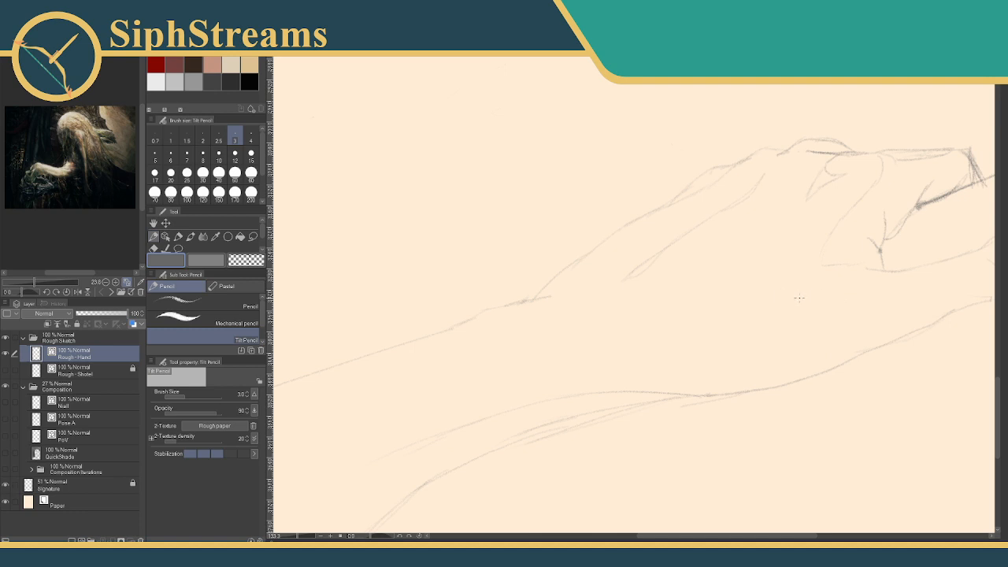
pyautogui.moveTo(785, 299); pyautogui.dragTo(599, 315)
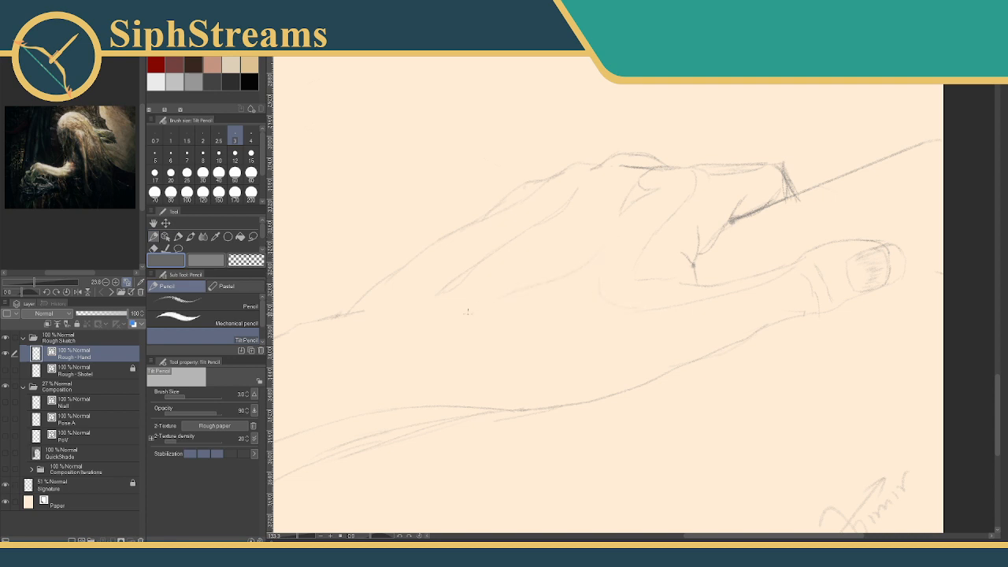
pyautogui.moveTo(372, 342); pyautogui.dragTo(667, 263)
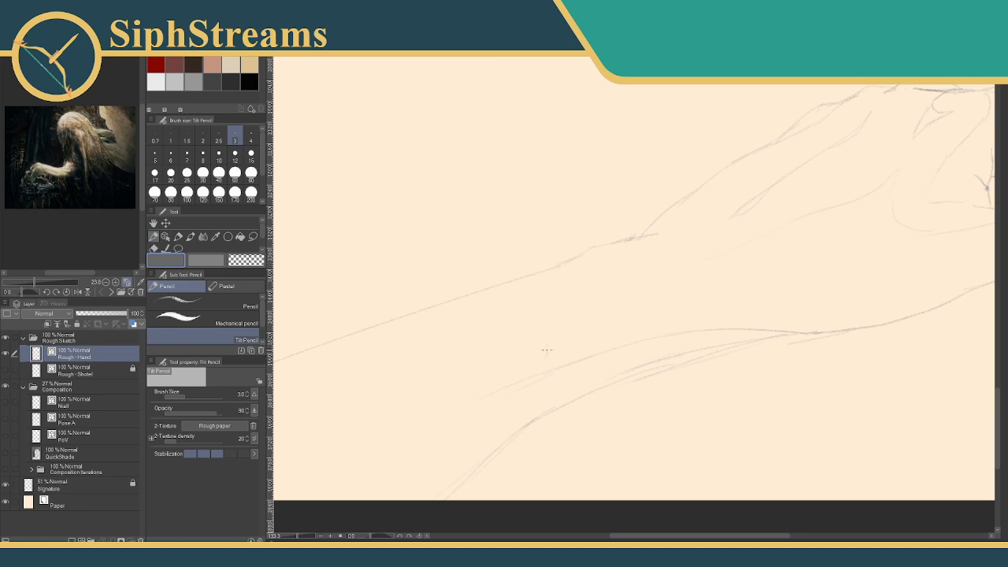
pyautogui.moveTo(558, 344)
pyautogui.mouseDown()
pyautogui.moveTo(691, 294)
pyautogui.moveTo(658, 319)
pyautogui.mouseUp()
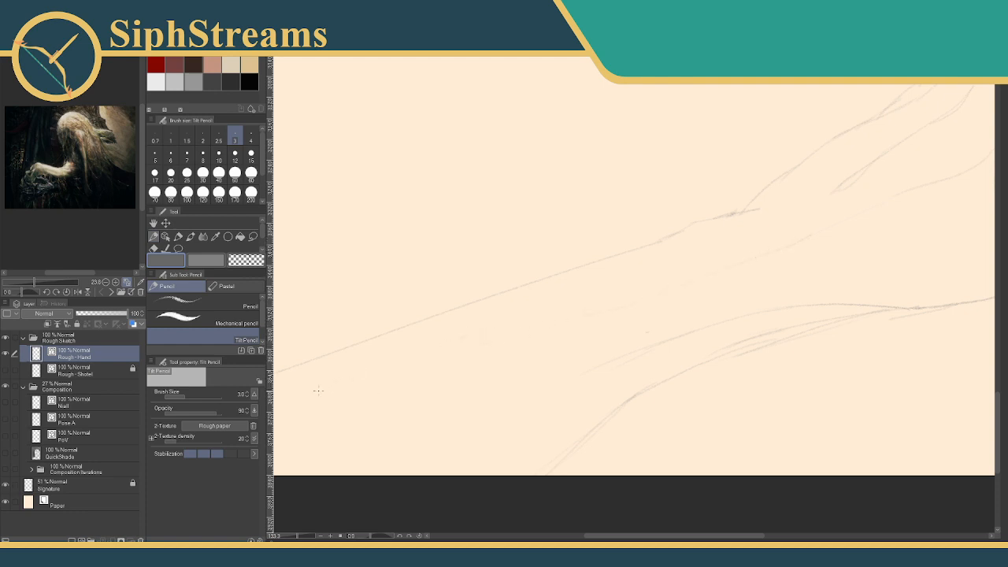
pyautogui.moveTo(342, 376)
pyautogui.mouseDown()
pyautogui.moveTo(498, 300)
pyautogui.moveTo(536, 312)
pyautogui.mouseUp()
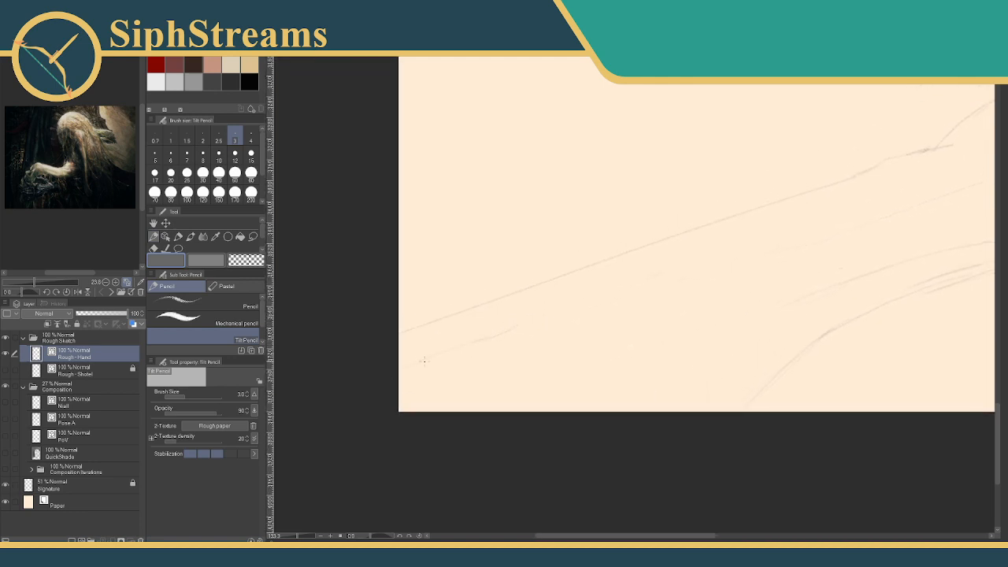
pyautogui.moveTo(567, 318); pyautogui.dragTo(253, 389)
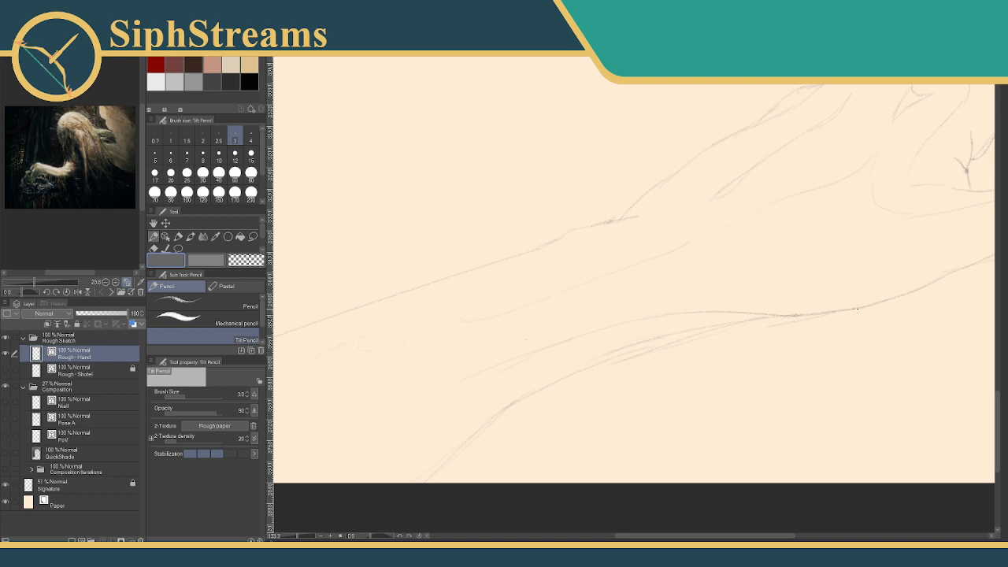
# Sketch creases at the thumb base and under the wrist, and erase the doubled strokes along the lower wrist contour.
pyautogui.moveTo(859, 309); pyautogui.dragTo(487, 370)
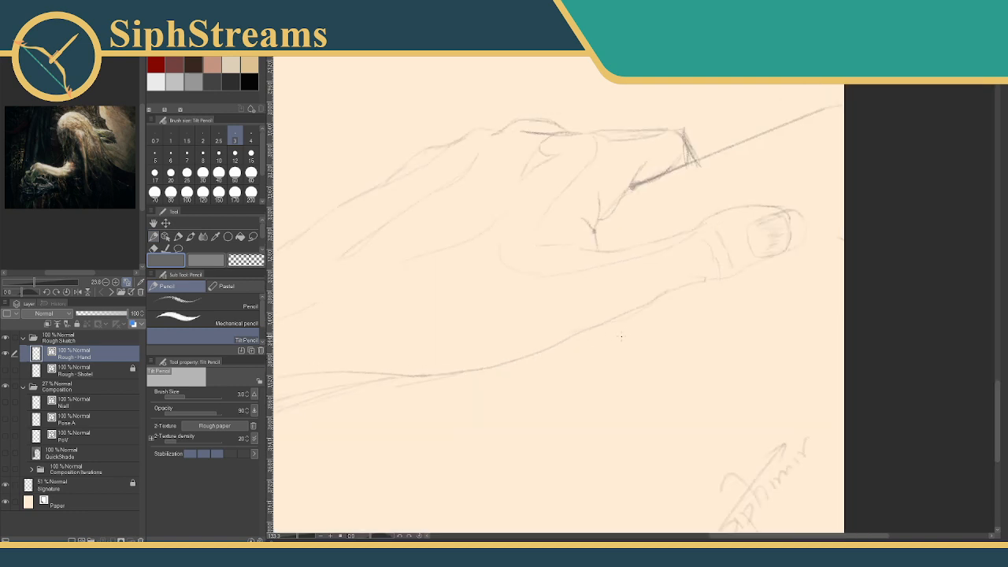
pyautogui.moveTo(656, 337); pyautogui.dragTo(802, 323)
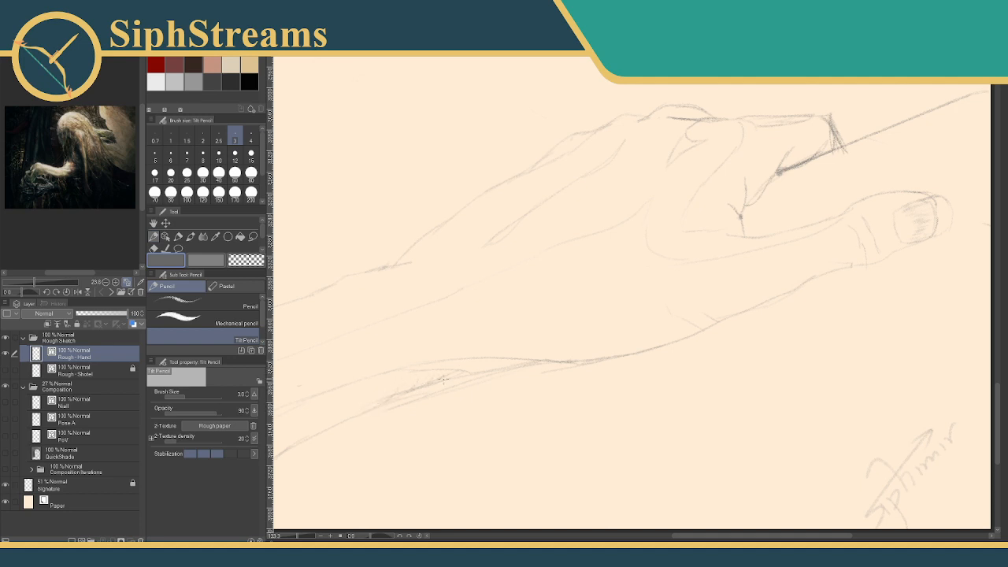
pyautogui.press('e')
pyautogui.moveTo(411, 398); pyautogui.dragTo(421, 394)
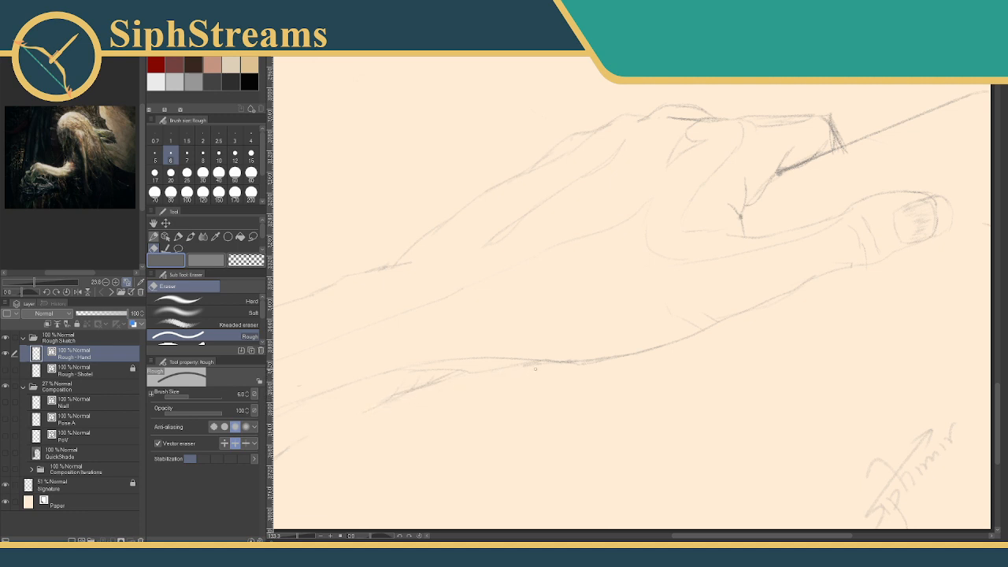
pyautogui.moveTo(495, 362); pyautogui.dragTo(556, 352)
pyautogui.press('p')
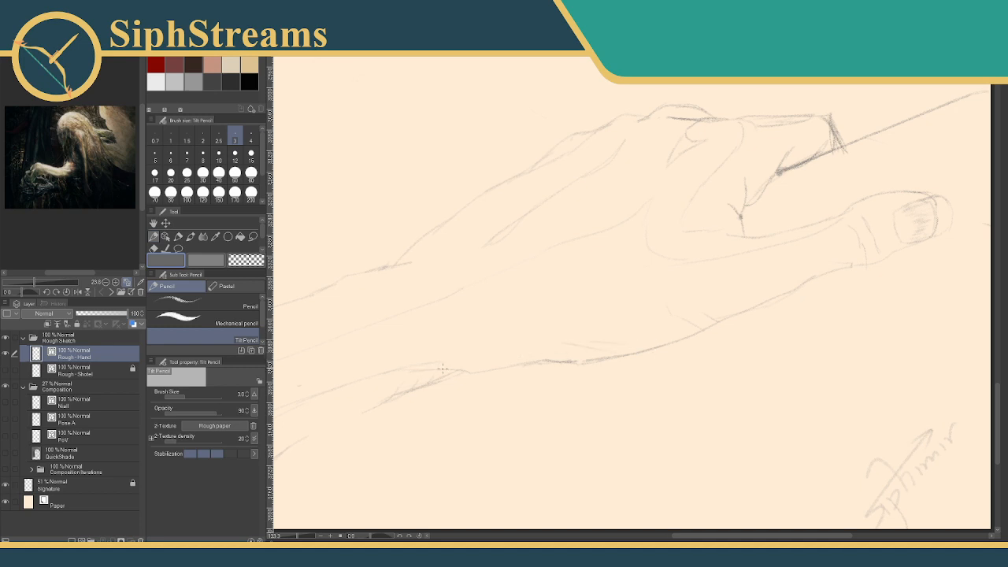
# Touch up the lower forearm contour between the wrist and the page's bottom edge, checking it against the whole hand.
pyautogui.moveTo(480, 373); pyautogui.dragTo(719, 321)
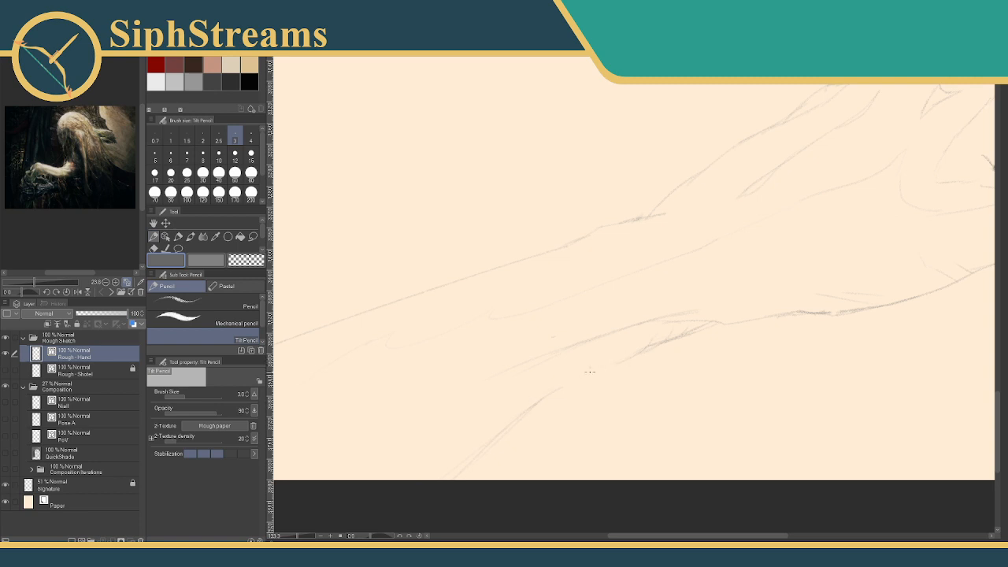
pyautogui.press('e')
pyautogui.press('p')
pyautogui.moveTo(293, 536); pyautogui.dragTo(289, 537)
pyautogui.moveTo(367, 448); pyautogui.dragTo(345, 475)
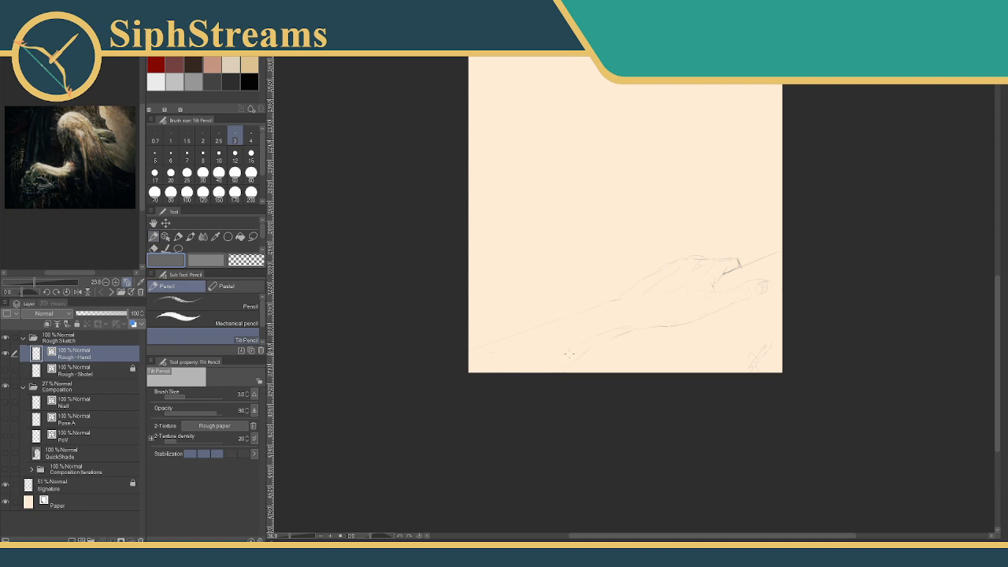
pyautogui.moveTo(568, 353); pyautogui.dragTo(564, 389)
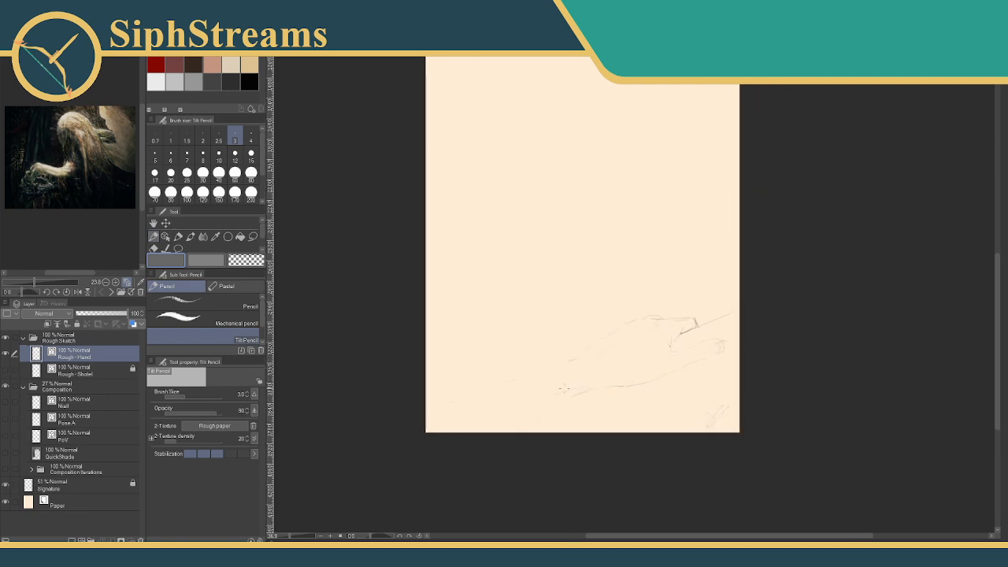
pyautogui.hotkey('ctrl', '+')
pyautogui.hotkey('ctrl', '+')
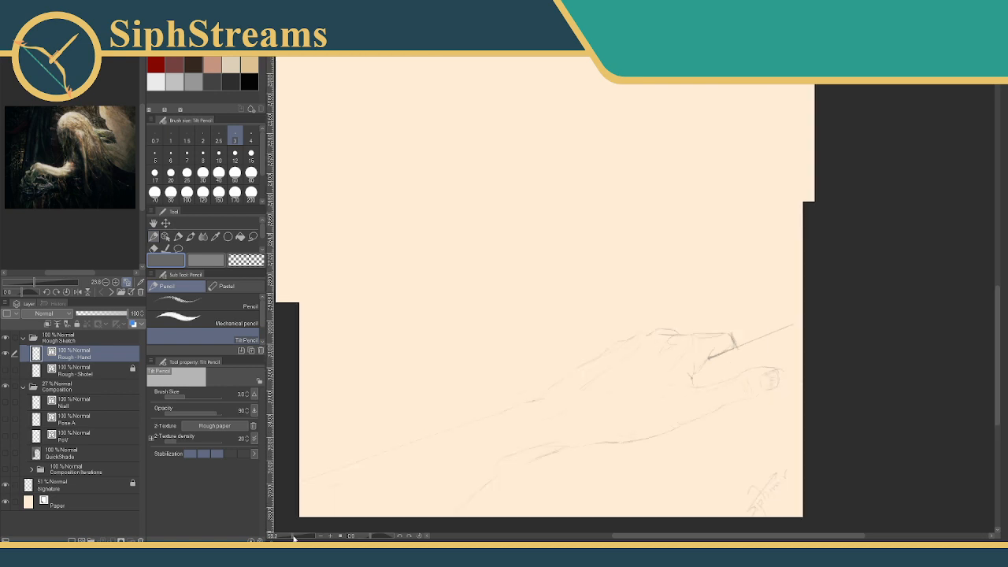
pyautogui.moveTo(356, 468)
pyautogui.mouseDown()
pyautogui.moveTo(399, 412)
pyautogui.moveTo(390, 372)
pyautogui.mouseUp()
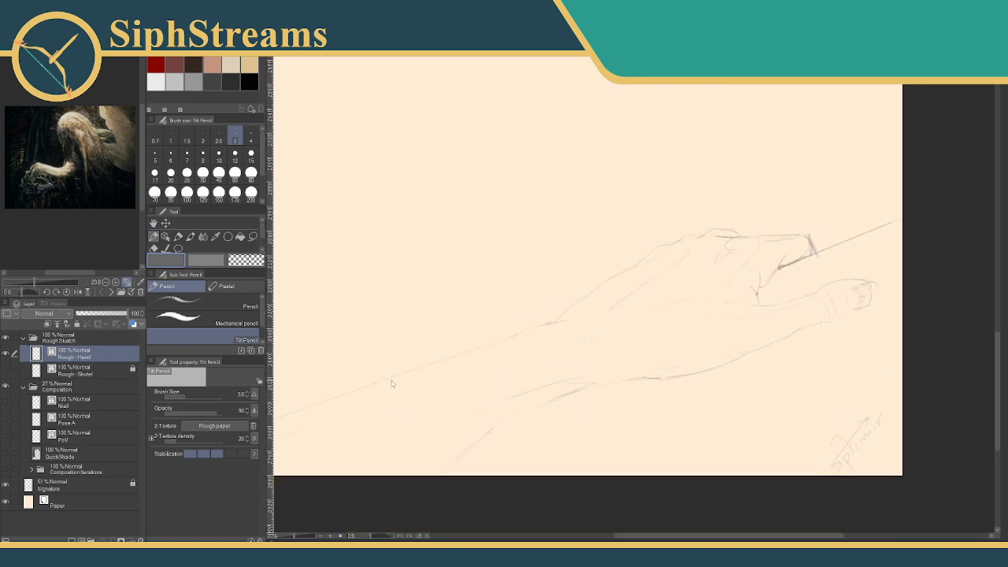
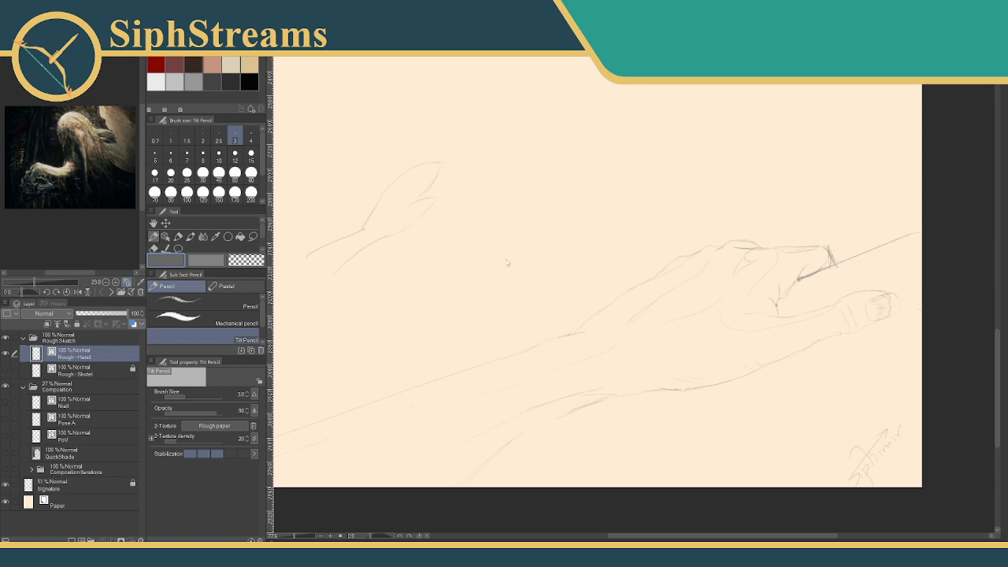
# Load the old_aristocrat image from the Desktop folder as the reference picture.
pyautogui.hotkey('ctrl', 'o')
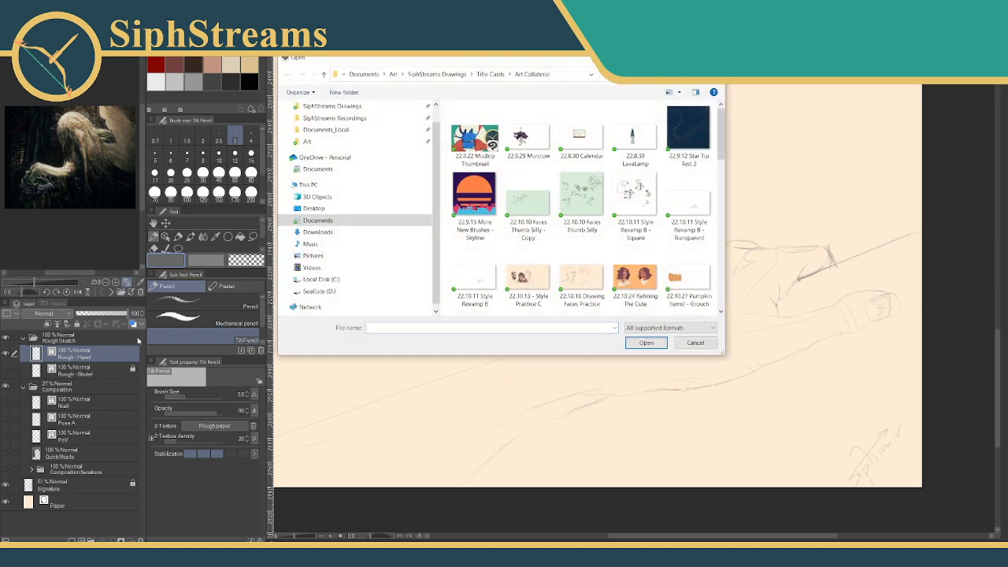
pyautogui.scroll(-10, 603, 177)
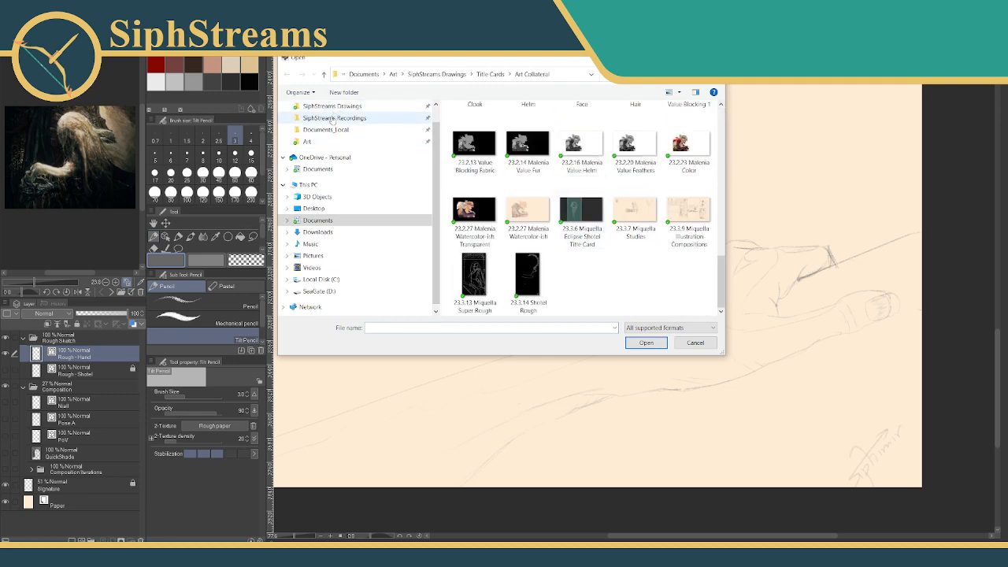
pyautogui.scroll(1, 331, 118)
pyautogui.click(319, 240)
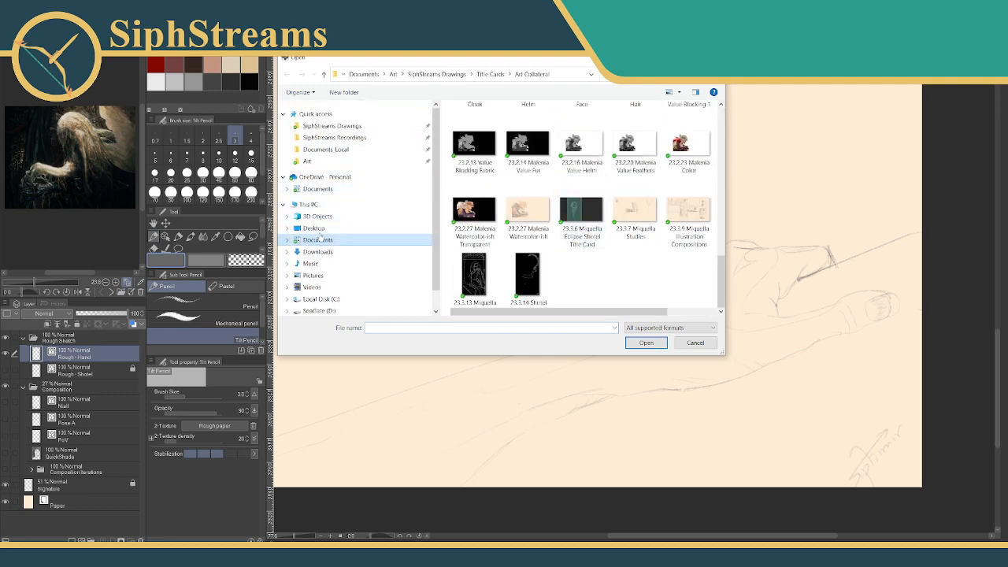
pyautogui.click(314, 228)
pyautogui.scroll(-1, 622, 260)
pyautogui.click(583, 264)
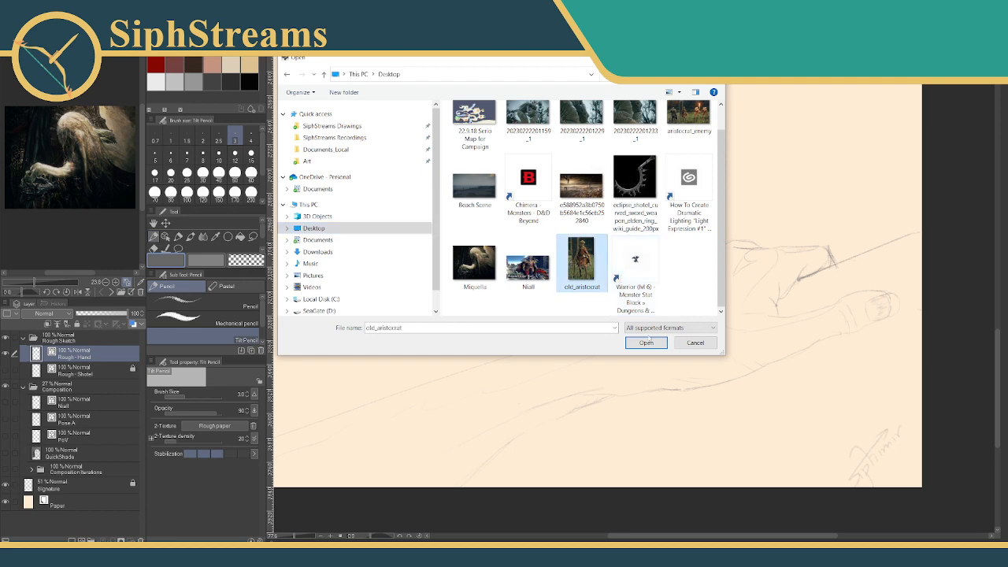
pyautogui.click(646, 342)
# Frame the old aristocrat's hanging hand and wrist closely in the reference picture.
pyautogui.scroll(5, 90, 191)
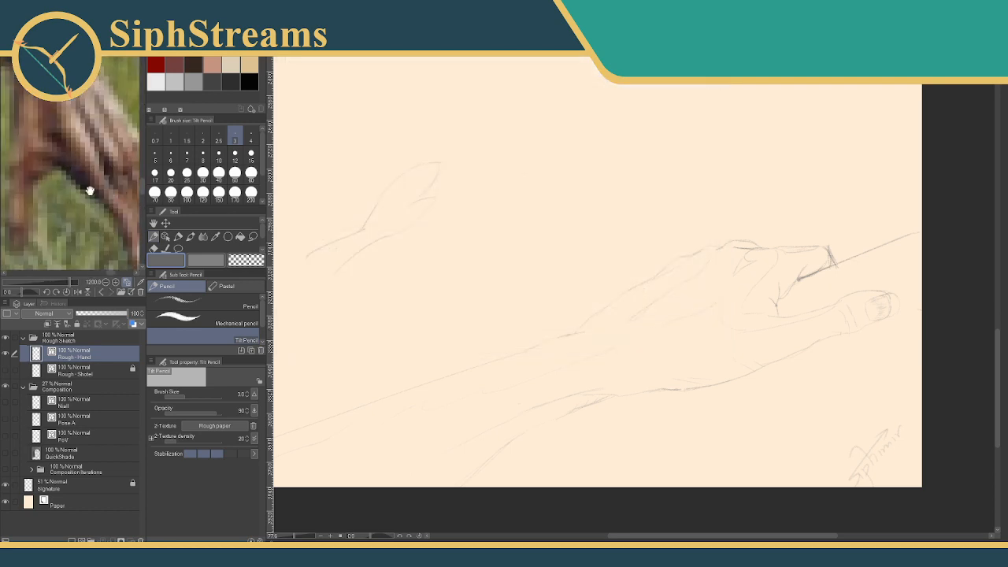
pyautogui.scroll(-8, 89, 191)
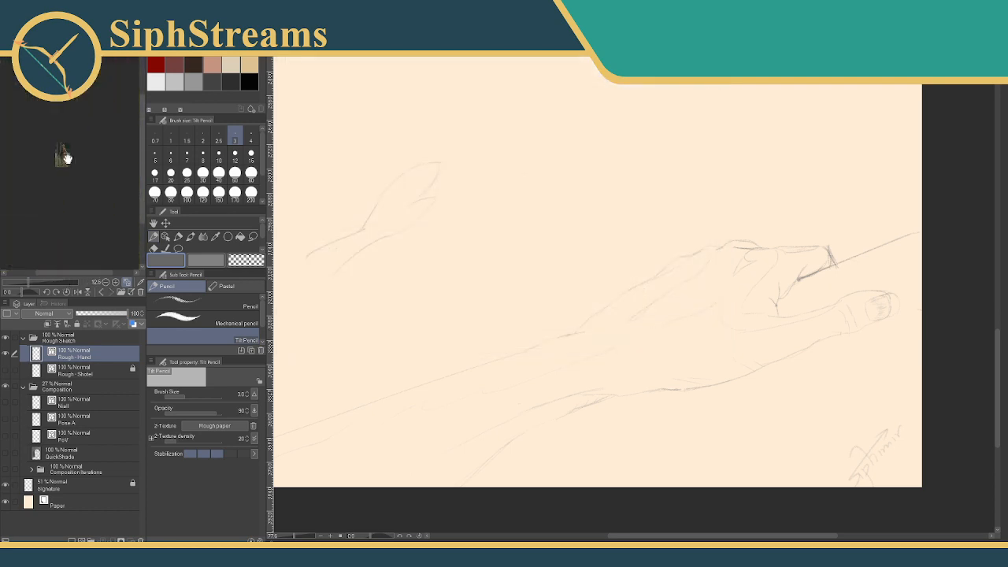
pyautogui.scroll(3, 66, 158)
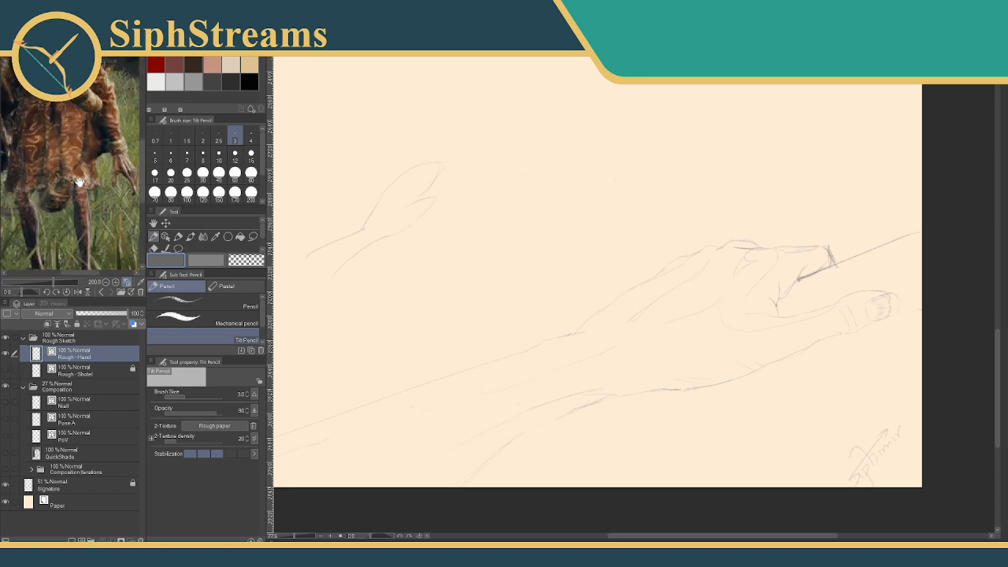
pyautogui.scroll(-3, 79, 183)
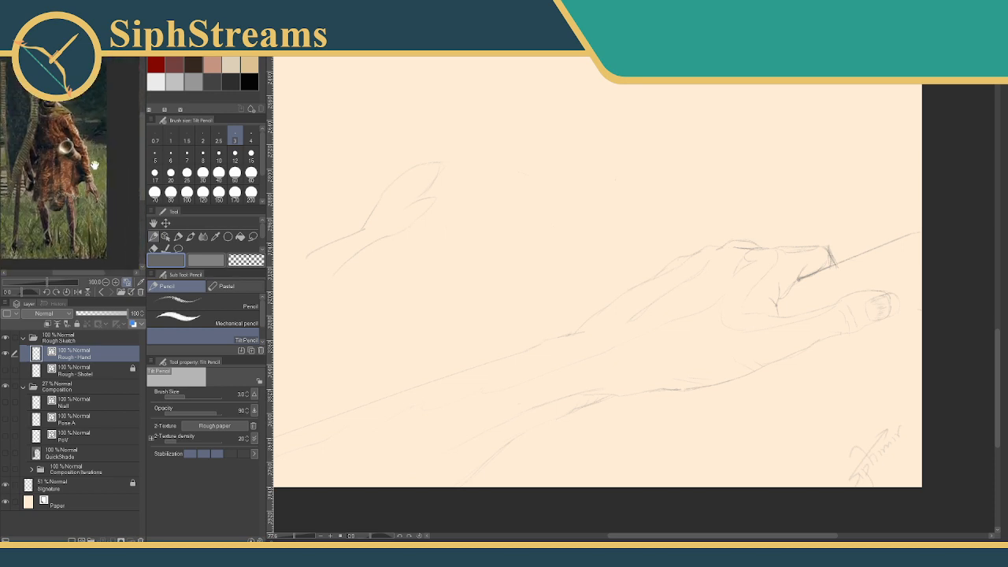
pyautogui.moveTo(94, 188)
pyautogui.mouseDown()
pyautogui.moveTo(85, 180)
pyautogui.moveTo(89, 190)
pyautogui.mouseUp()
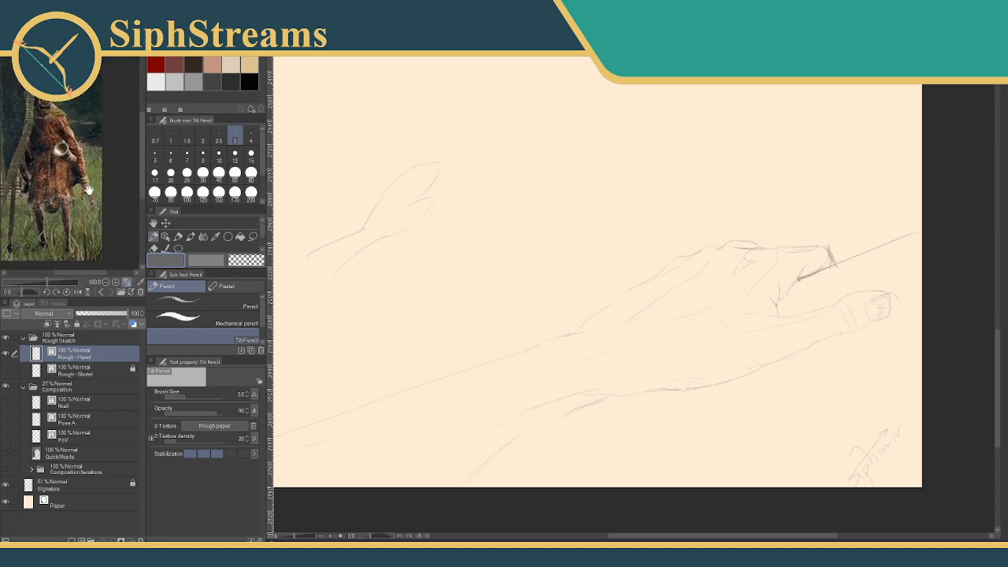
pyautogui.scroll(5, 95, 207)
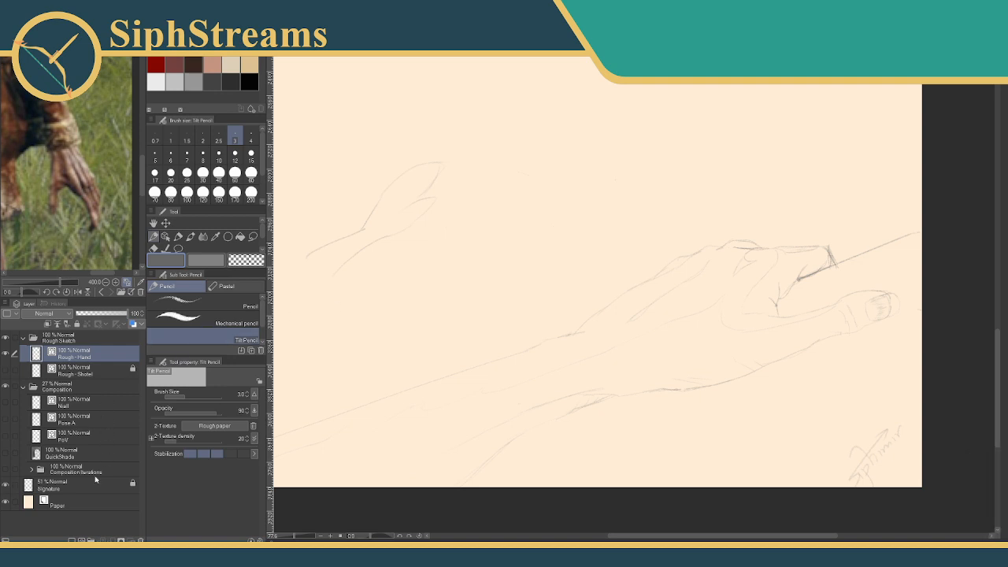
# Add a new layer above the Rough - Hand layer in the Rough Sketch folder.
pyautogui.hotkey('ctrl', 'shift', 'n')
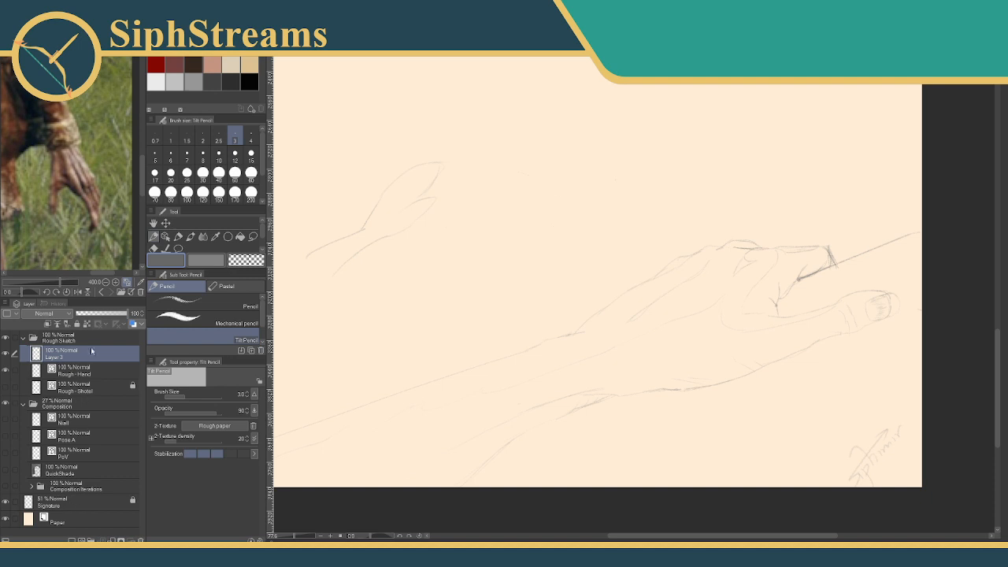
# Delete the empty raster layer above Rough - Hand and add a new vector layer in its place.
pyautogui.rightClick(99, 358)
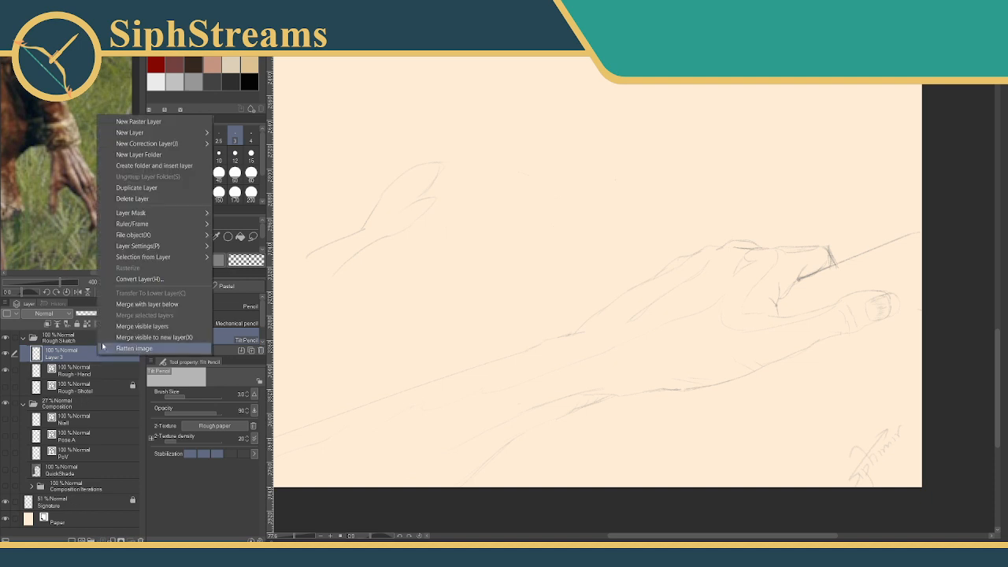
pyautogui.click(139, 197)
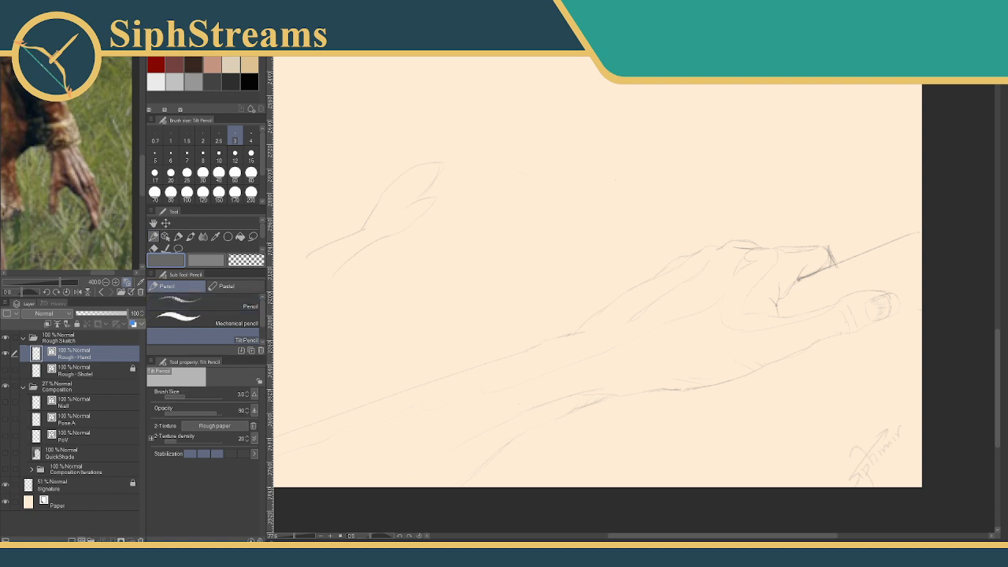
pyautogui.click(81, 540)
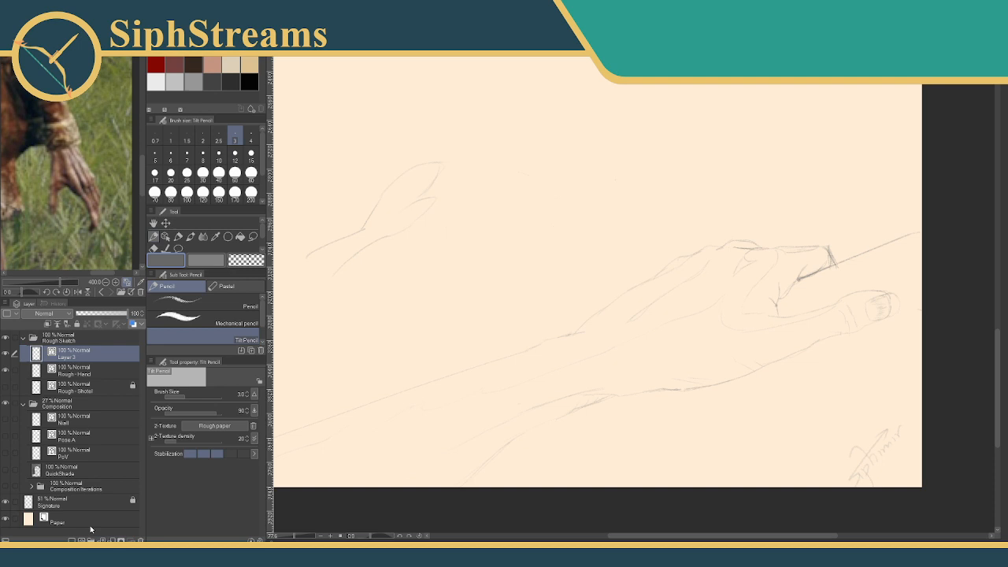
# Rename the new vector layer as Rougher - Hand.
pyautogui.click(62, 390)
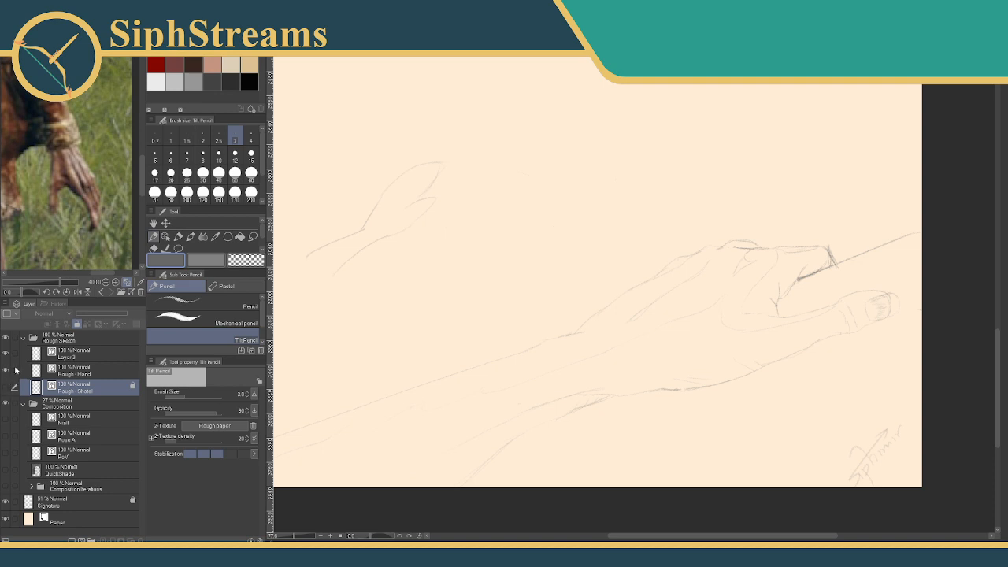
pyautogui.click(69, 356)
pyautogui.doubleClick(71, 357)
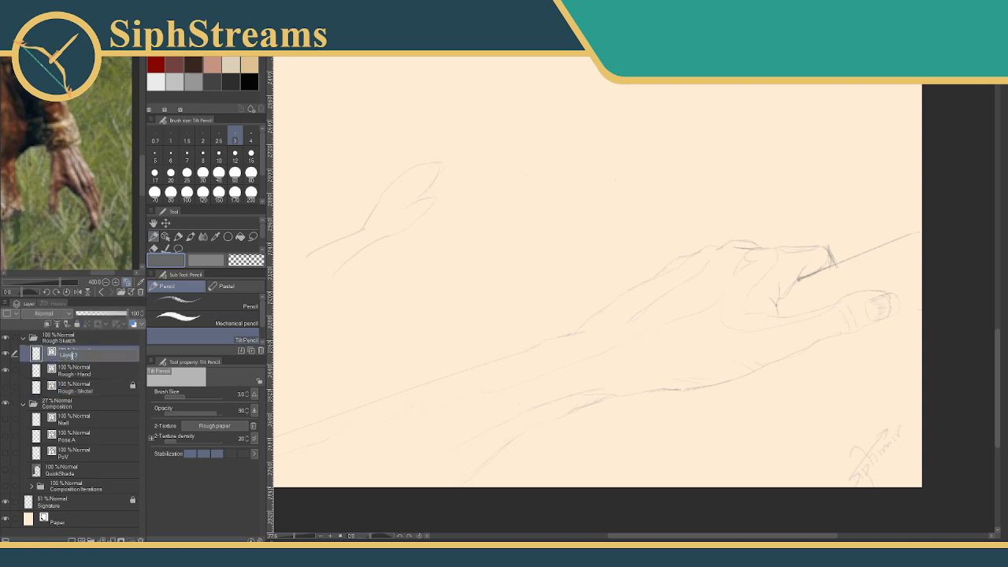
pyautogui.write('Rougher - Hand')
pyautogui.press('Return')
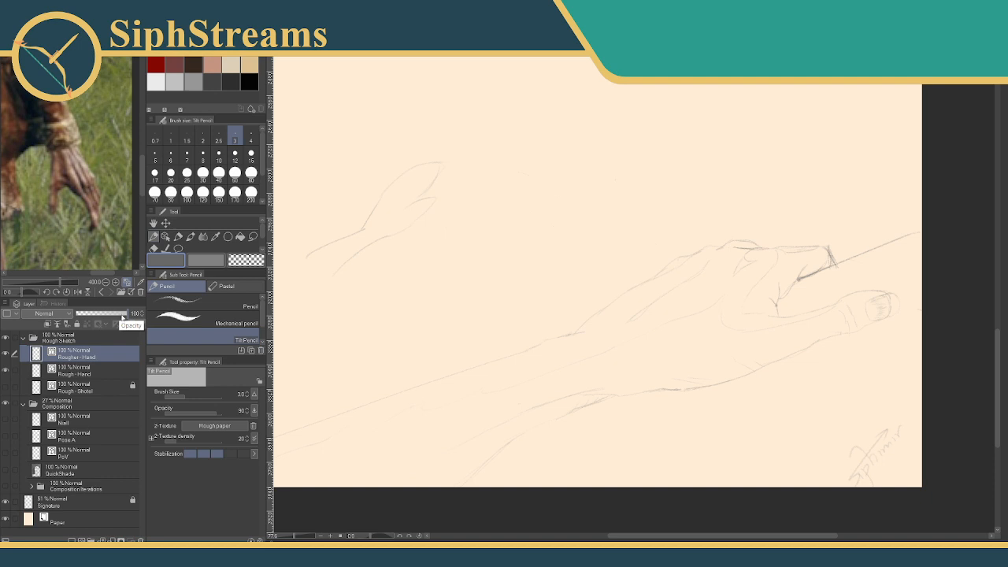
# Lower the Rough - Hand layer's opacity to 40% and make Rougher - Hand the active layer.
pyautogui.click(84, 367)
pyautogui.click(122, 314)
pyautogui.moveTo(122, 314); pyautogui.dragTo(96, 315)
pyautogui.click(79, 355)
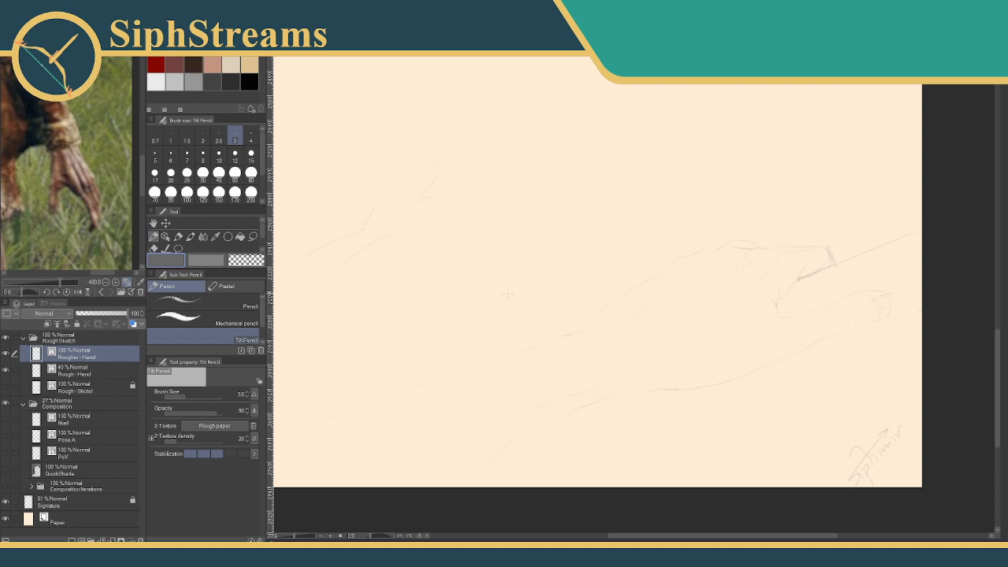
# Redraw the thumb's upper and lower contours and its nail with the Tilt Pencil over the faded hand sketch.
pyautogui.moveTo(448, 280); pyautogui.dragTo(390, 276)
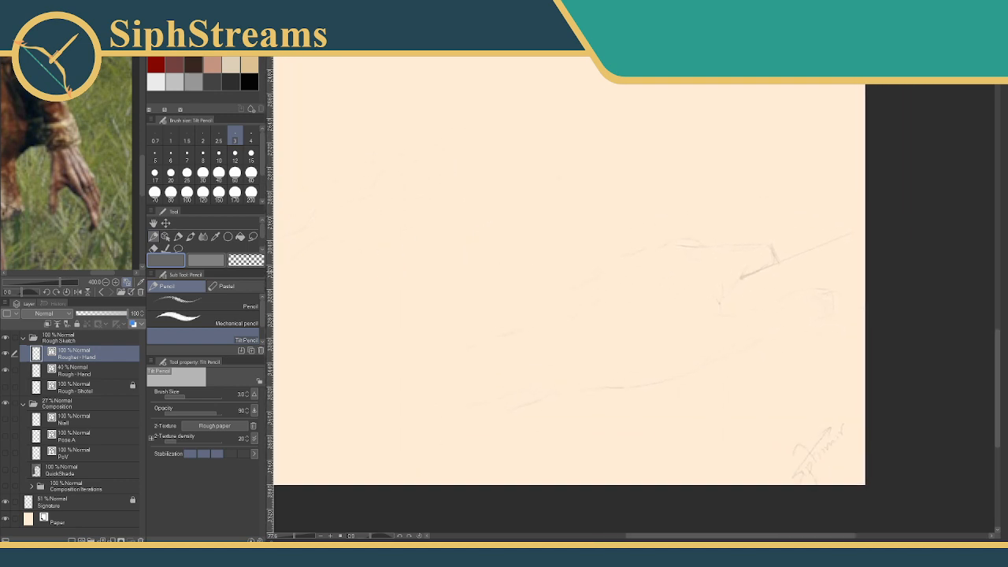
pyautogui.click(292, 537)
pyautogui.moveTo(292, 538); pyautogui.dragTo(301, 538)
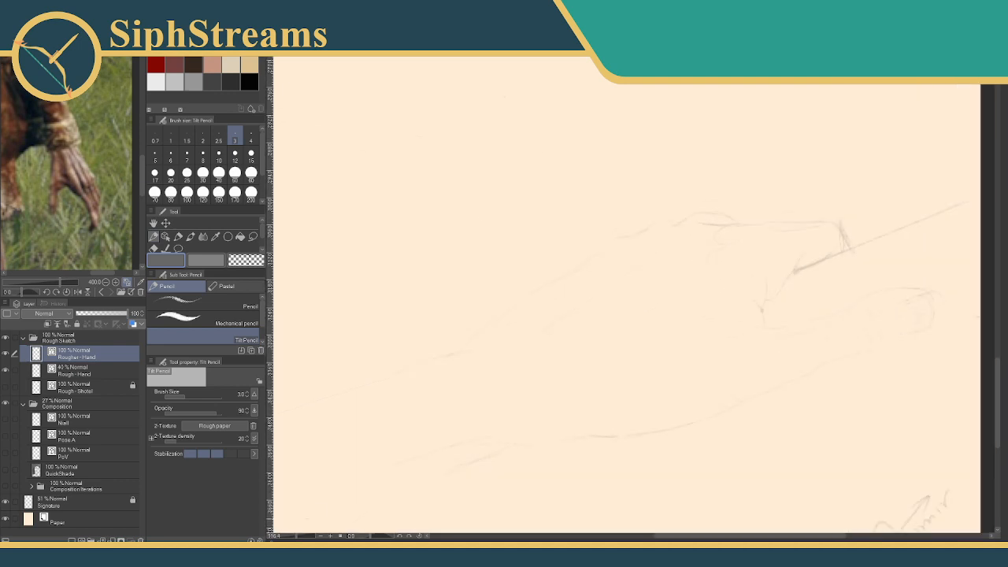
pyautogui.moveTo(382, 431)
pyautogui.mouseDown()
pyautogui.moveTo(412, 368)
pyautogui.moveTo(392, 434)
pyautogui.mouseUp()
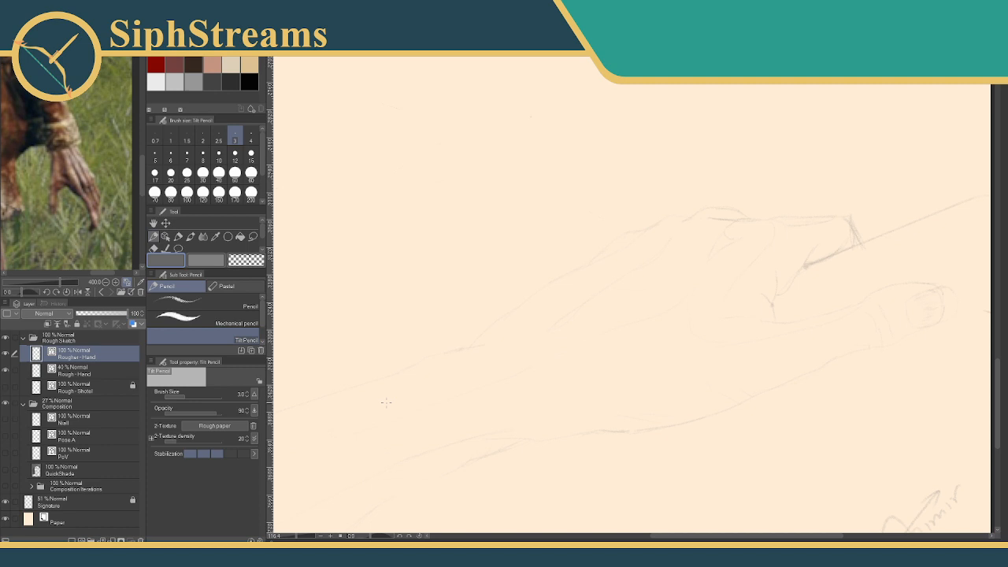
pyautogui.moveTo(474, 315)
pyautogui.mouseDown()
pyautogui.moveTo(507, 286)
pyautogui.moveTo(496, 303)
pyautogui.mouseUp()
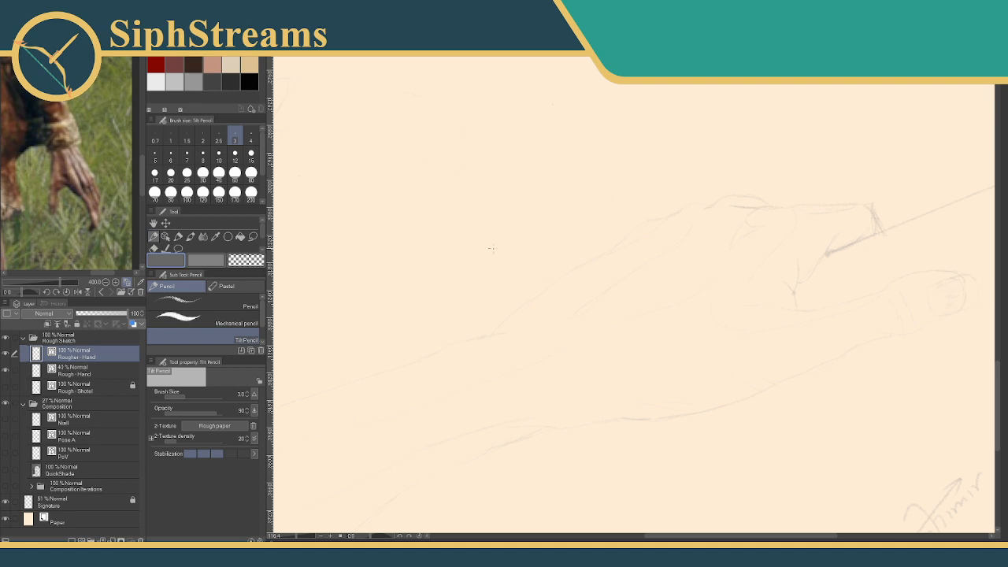
pyautogui.moveTo(537, 329)
pyautogui.mouseDown()
pyautogui.moveTo(493, 286)
pyautogui.moveTo(468, 347)
pyautogui.mouseUp()
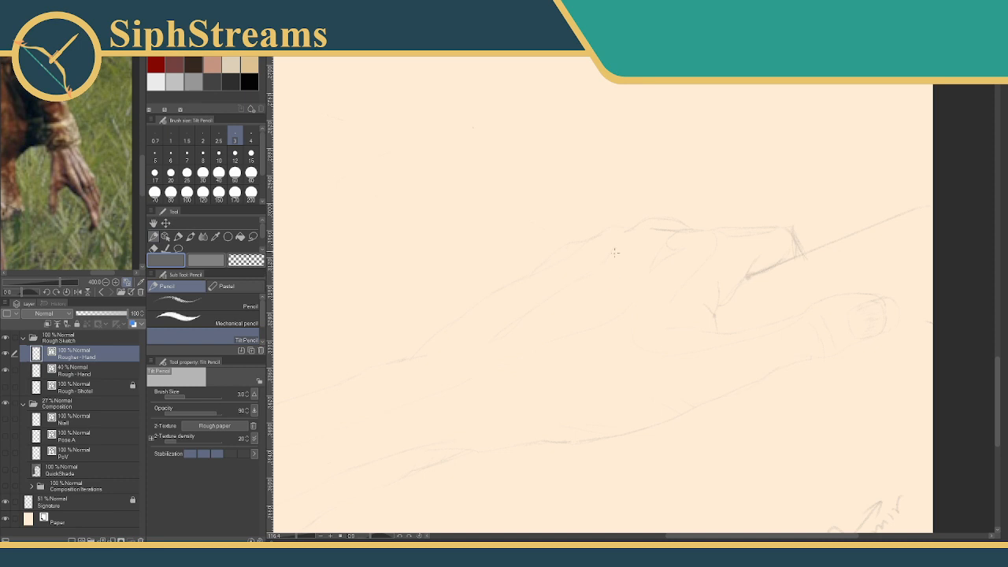
pyautogui.scroll(-3, 628, 226)
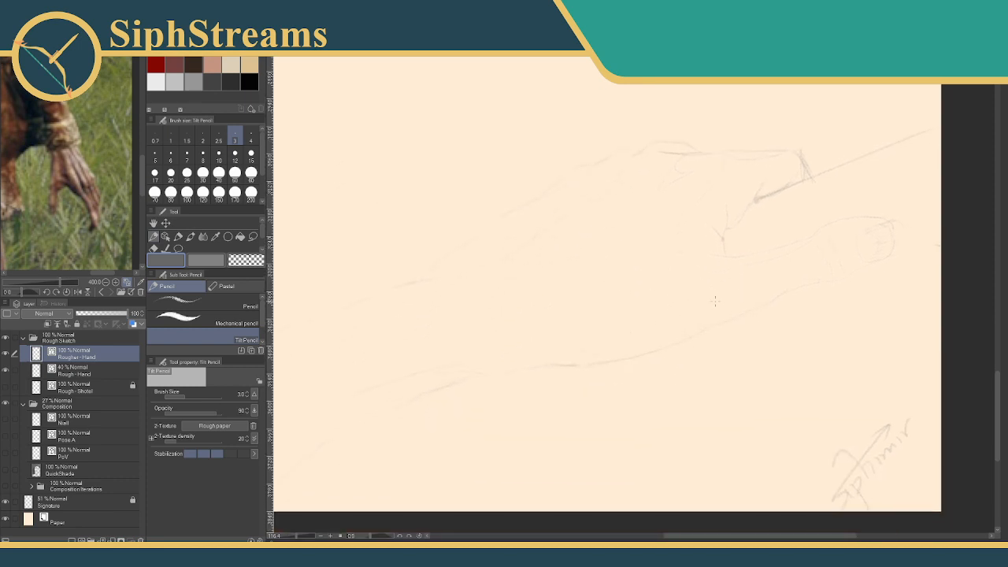
pyautogui.moveTo(774, 235)
pyautogui.mouseDown()
pyautogui.moveTo(687, 265)
pyautogui.moveTo(737, 260)
pyautogui.moveTo(721, 271)
pyautogui.moveTo(742, 255)
pyautogui.moveTo(725, 267)
pyautogui.moveTo(772, 254)
pyautogui.moveTo(758, 249)
pyautogui.moveTo(794, 254)
pyautogui.moveTo(776, 251)
pyautogui.moveTo(794, 271)
pyautogui.moveTo(786, 296)
pyautogui.moveTo(709, 321)
pyautogui.mouseUp()
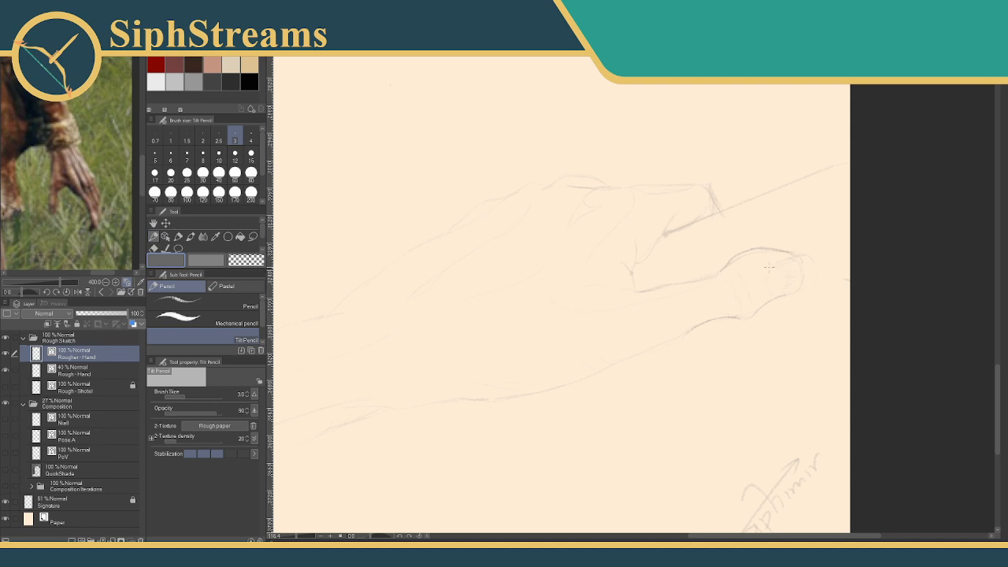
pyautogui.moveTo(766, 270); pyautogui.dragTo(789, 261)
# Extend the palm's lower contour from the thumb base toward the wrist, and undo the last two strokes.
pyautogui.moveTo(545, 298); pyautogui.dragTo(662, 216)
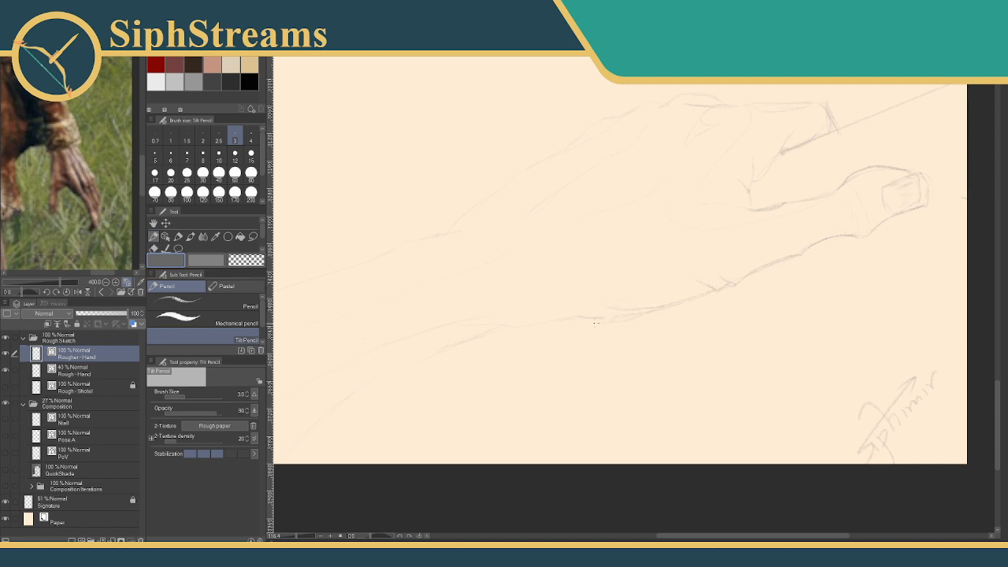
pyautogui.moveTo(561, 328)
pyautogui.mouseDown()
pyautogui.moveTo(637, 308)
pyautogui.moveTo(642, 323)
pyautogui.mouseUp()
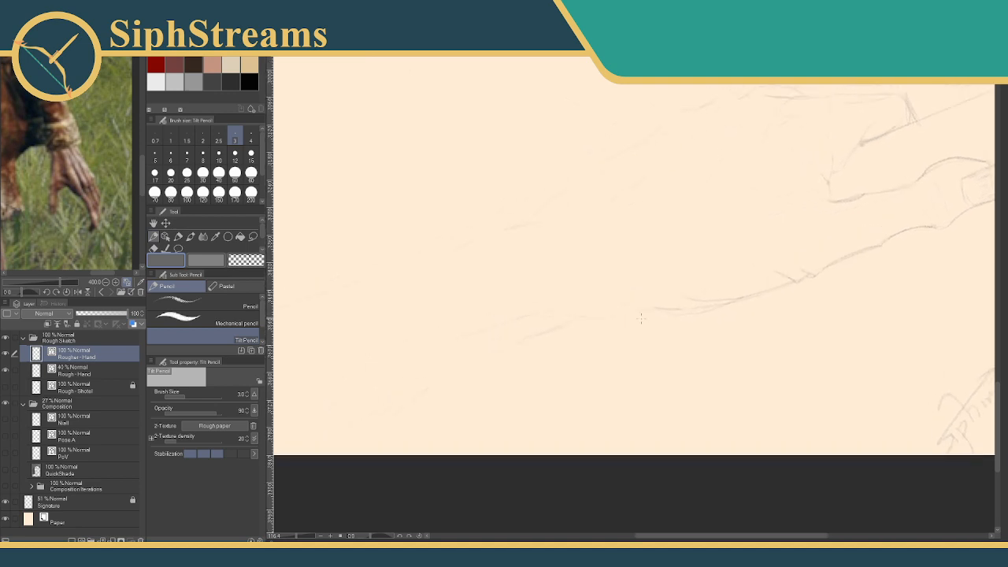
pyautogui.hotkey('ctrl', 'z')
pyautogui.hotkey('ctrl', 'z')
# Sketch a curved cuff band wrapping around the forearm behind the wrist, with front and rear edges.
pyautogui.moveTo(570, 318)
pyautogui.mouseDown()
pyautogui.moveTo(667, 277)
pyautogui.moveTo(693, 293)
pyautogui.mouseUp()
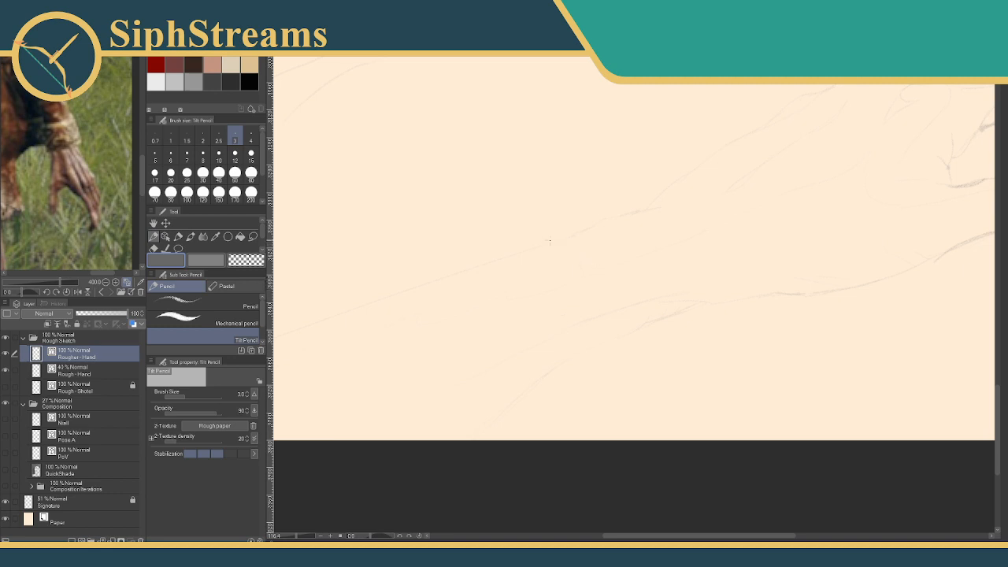
pyautogui.moveTo(552, 245); pyautogui.dragTo(588, 288)
pyautogui.moveTo(612, 338); pyautogui.dragTo(631, 369)
pyautogui.moveTo(523, 247); pyautogui.dragTo(554, 237)
# Try a long, smooth upper sleeve edge from the cuff to the page's left side, plus a lower fold stroke.
pyautogui.moveTo(481, 322); pyautogui.dragTo(608, 314)
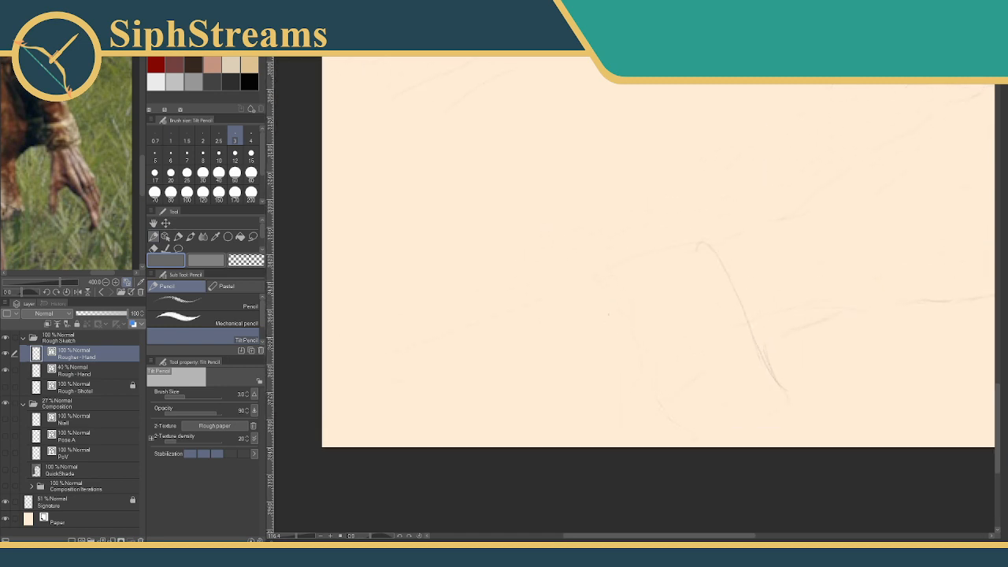
pyautogui.moveTo(549, 291); pyautogui.dragTo(327, 359)
pyautogui.moveTo(596, 284)
pyautogui.mouseDown()
pyautogui.moveTo(450, 323)
pyautogui.moveTo(283, 389)
pyautogui.mouseUp()
pyautogui.moveTo(673, 432); pyautogui.dragTo(601, 416)
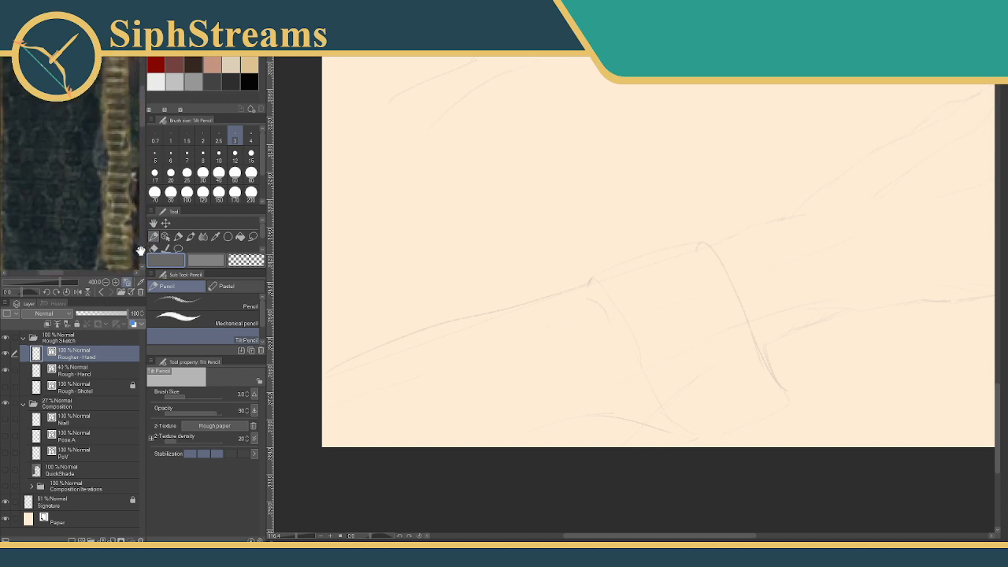
# Examine the old aristocrat's shoulder, patterned sleeve and horn closely in the reference picture.
pyautogui.moveTo(146, 272); pyautogui.dragTo(71, 186)
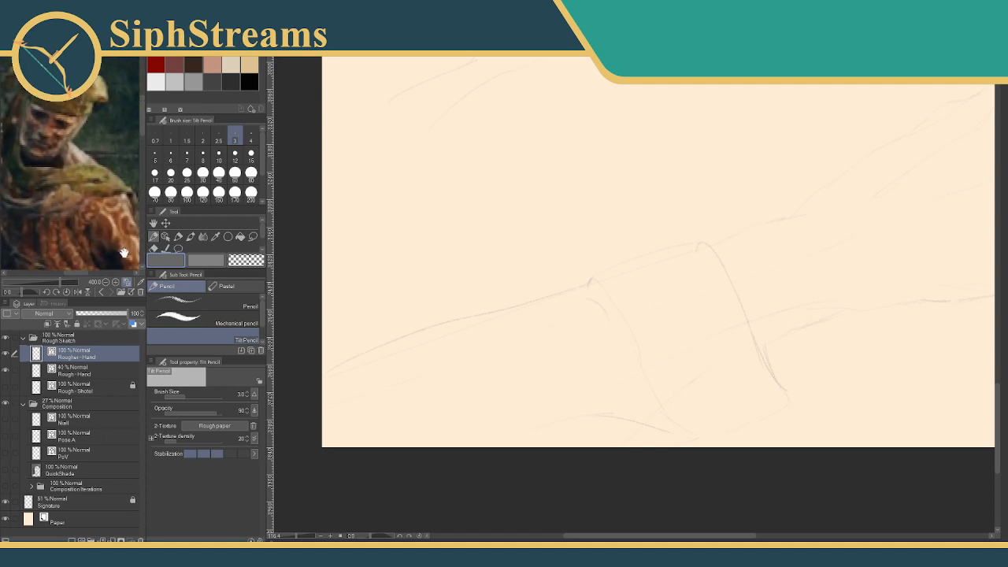
pyautogui.moveTo(135, 256); pyautogui.dragTo(136, 213)
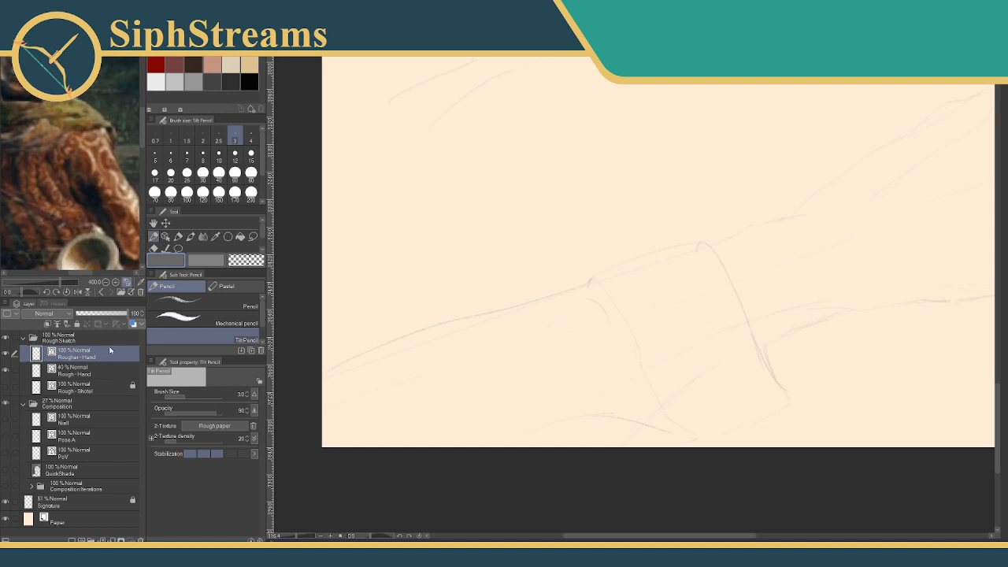
pyautogui.moveTo(92, 211); pyautogui.dragTo(80, 173)
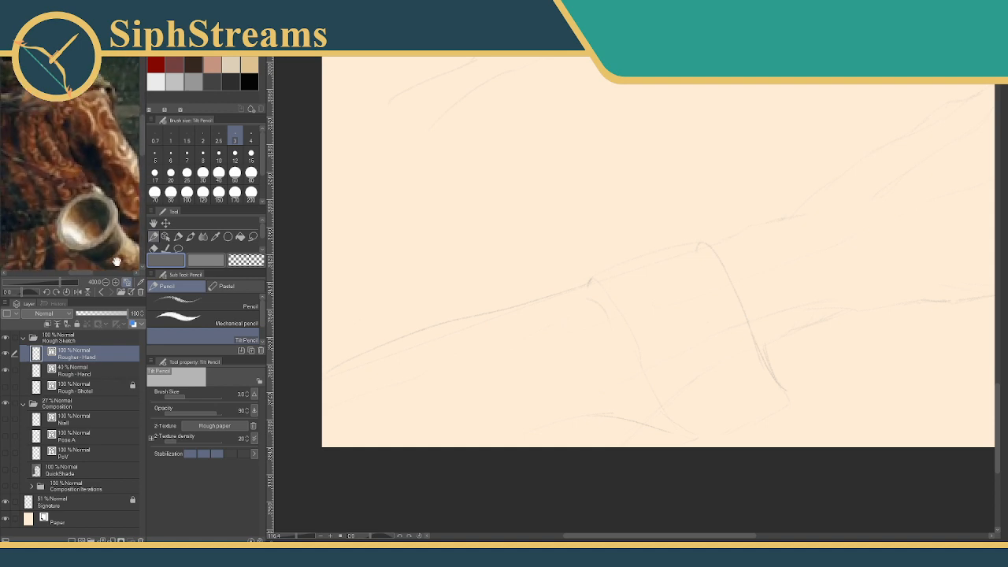
pyautogui.moveTo(82, 228); pyautogui.dragTo(89, 190)
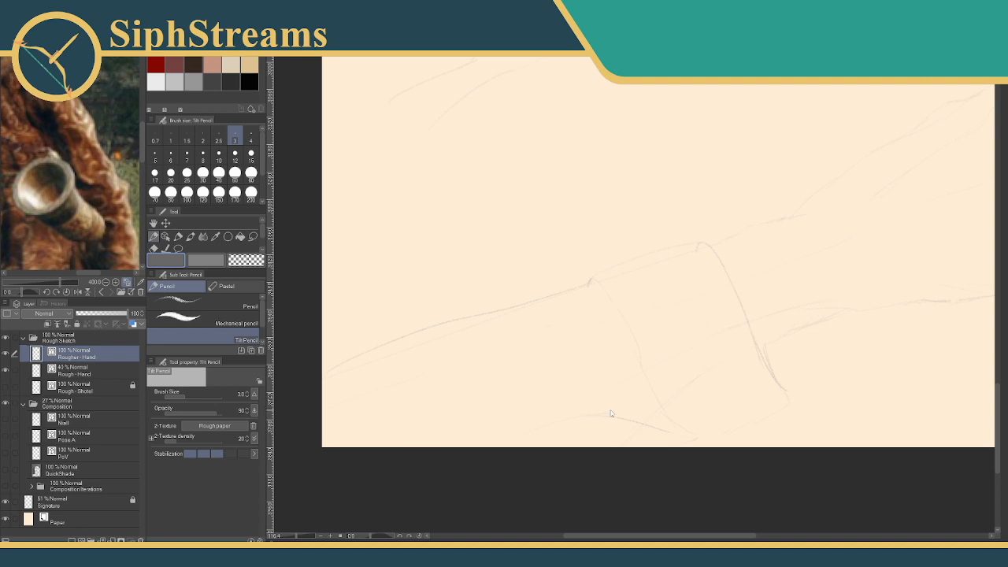
pyautogui.scroll(3, 471, 270)
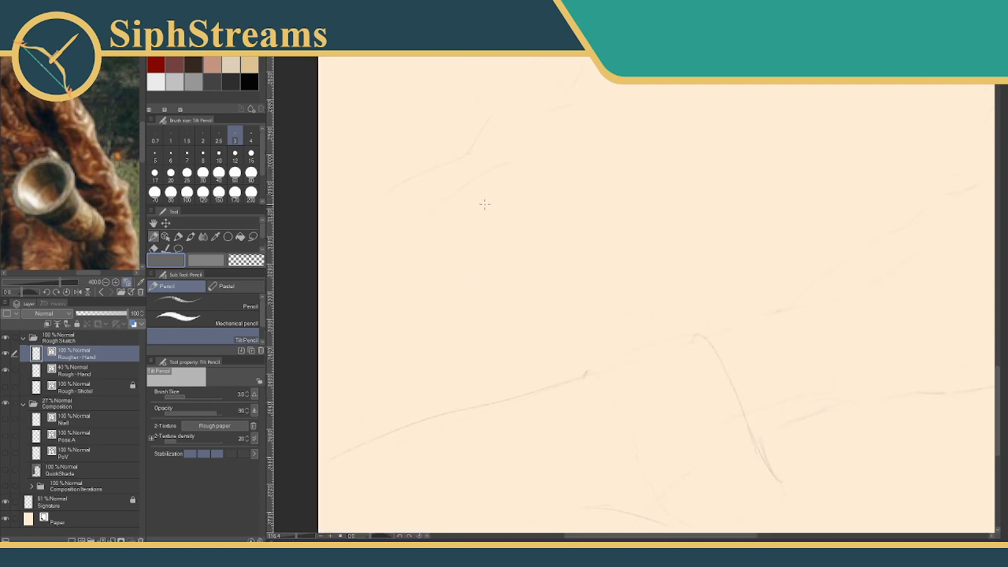
pyautogui.moveTo(498, 212); pyautogui.dragTo(570, 314)
pyautogui.moveTo(577, 314); pyautogui.dragTo(486, 353)
pyautogui.moveTo(651, 232); pyautogui.dragTo(650, 253)
pyautogui.press('e')
pyautogui.press('p')
pyautogui.press('e')
pyautogui.press('p')
pyautogui.press('e')
pyautogui.moveTo(650, 232); pyautogui.dragTo(656, 195)
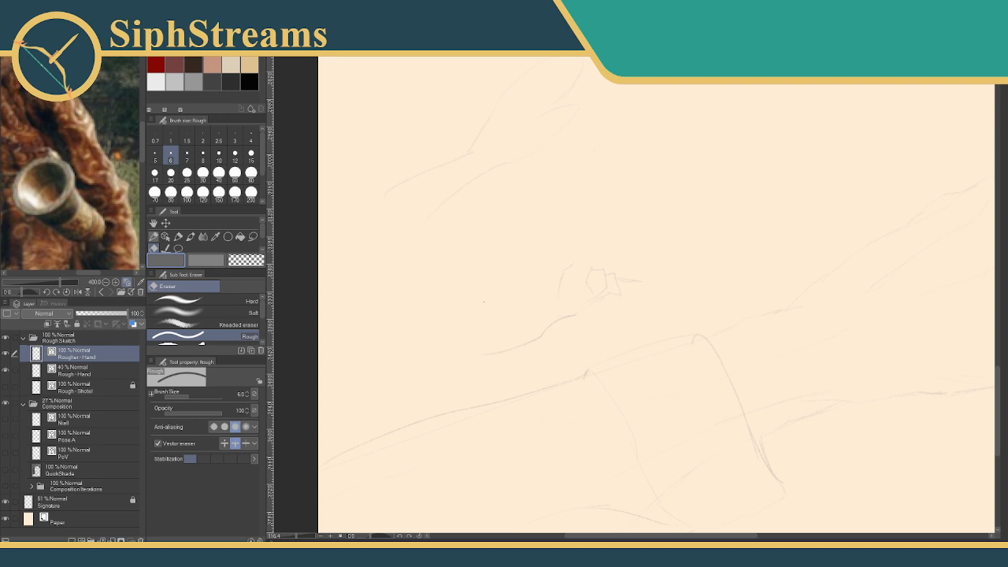
pyautogui.moveTo(573, 316); pyautogui.dragTo(550, 326)
pyautogui.press('p')
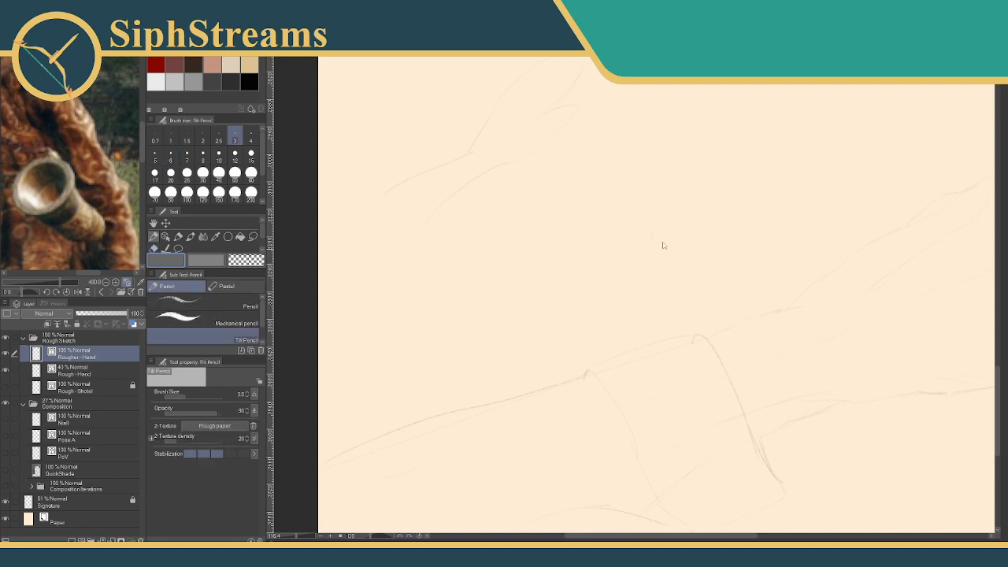
# Erase the long upper sleeve edge and the lower fold stroke behind the cuff.
pyautogui.moveTo(574, 305); pyautogui.dragTo(596, 140)
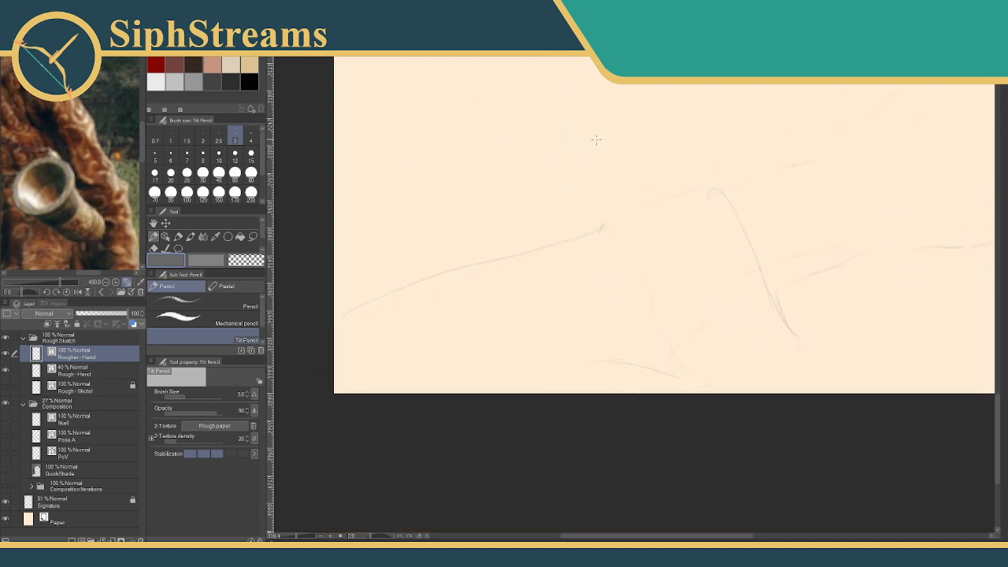
pyautogui.moveTo(539, 258); pyautogui.dragTo(619, 236)
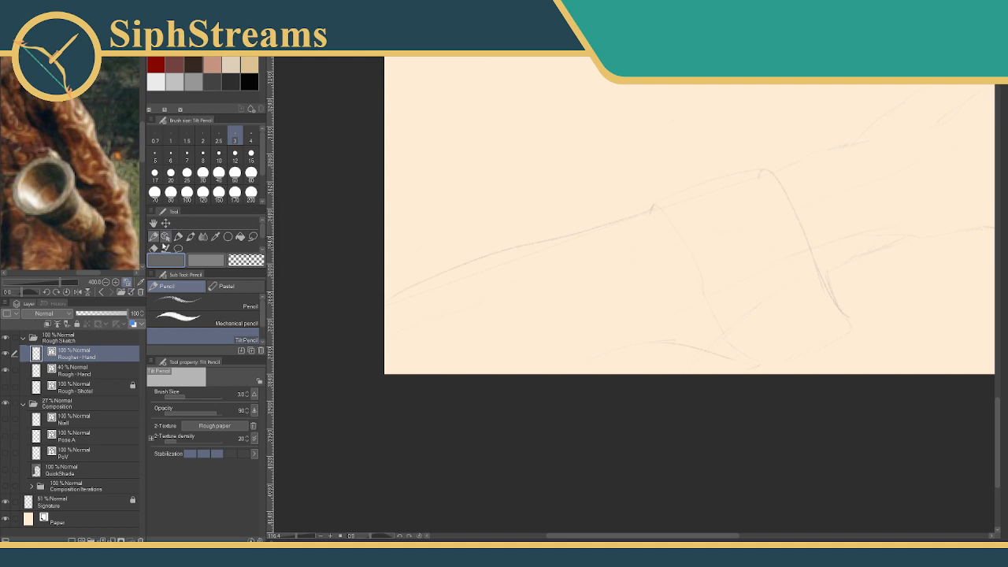
pyautogui.press('e')
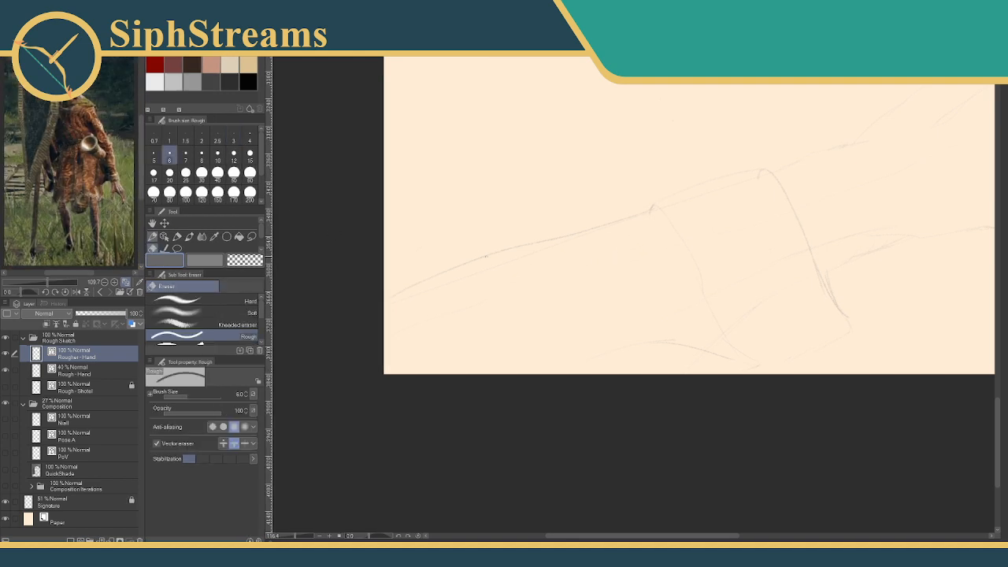
pyautogui.moveTo(486, 256); pyautogui.dragTo(530, 258)
pyautogui.press('p')
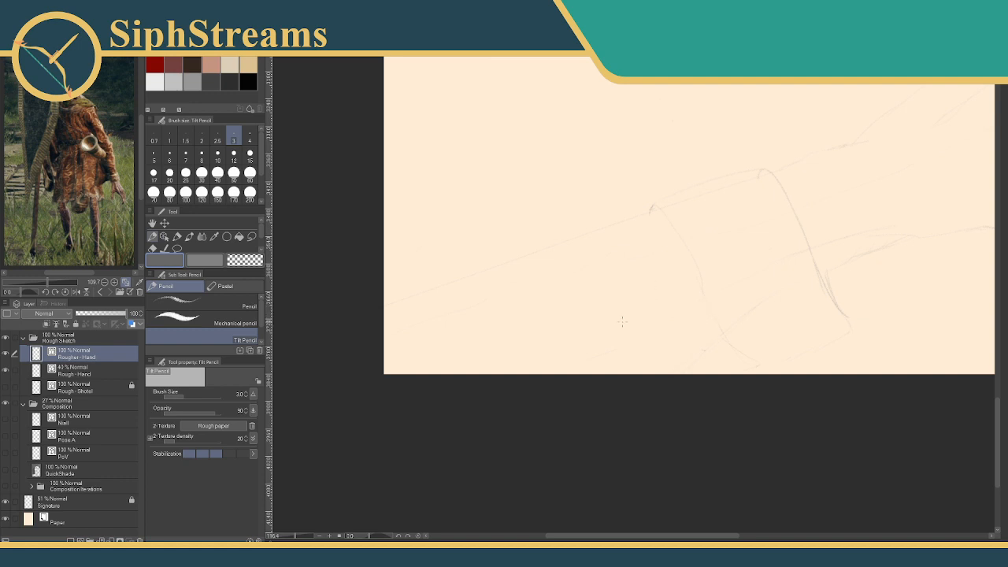
# Sketch the sleeve's folded hem below and behind the cuff, and undo the last curved fold stroke.
pyautogui.moveTo(623, 321)
pyautogui.mouseDown()
pyautogui.moveTo(684, 285)
pyautogui.moveTo(689, 323)
pyautogui.moveTo(709, 299)
pyautogui.moveTo(711, 337)
pyautogui.moveTo(607, 365)
pyautogui.moveTo(566, 355)
pyautogui.mouseUp()
pyautogui.moveTo(686, 345); pyautogui.dragTo(689, 359)
pyautogui.moveTo(506, 252); pyautogui.dragTo(510, 293)
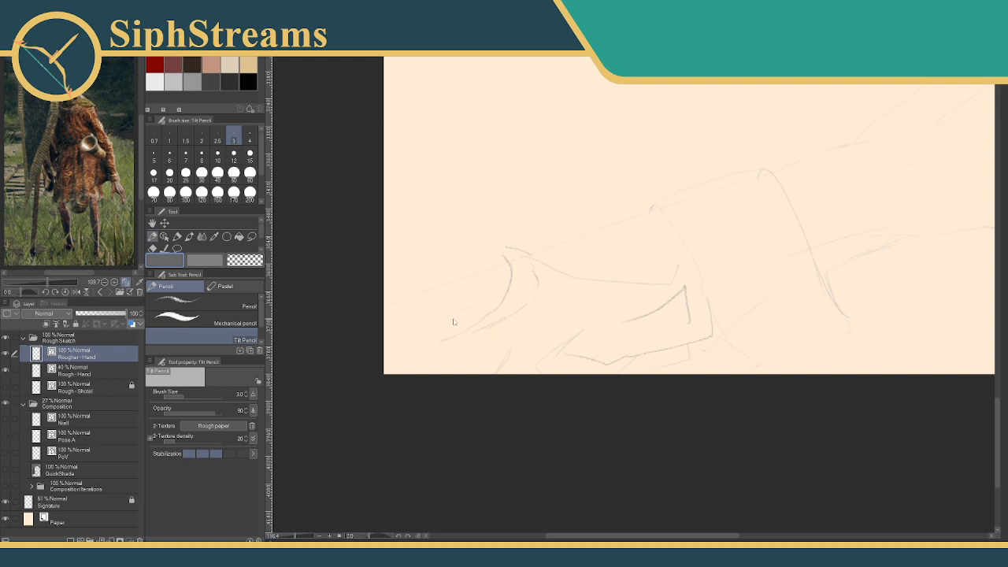
pyautogui.hotkey('ctrl', 'z')
# Draw the sleeve's uneven upper contour from the cuff over the bunched cloth to the page's left edge.
pyautogui.moveTo(536, 235)
pyautogui.mouseDown()
pyautogui.moveTo(584, 249)
pyautogui.moveTo(655, 234)
pyautogui.mouseUp()
pyautogui.moveTo(557, 243)
pyautogui.mouseDown()
pyautogui.moveTo(637, 209)
pyautogui.moveTo(602, 218)
pyautogui.moveTo(655, 210)
pyautogui.moveTo(597, 224)
pyautogui.moveTo(594, 216)
pyautogui.moveTo(638, 212)
pyautogui.mouseUp()
pyautogui.moveTo(533, 236)
pyautogui.mouseDown()
pyautogui.moveTo(487, 249)
pyautogui.moveTo(480, 263)
pyautogui.moveTo(500, 263)
pyautogui.moveTo(377, 298)
pyautogui.mouseUp()
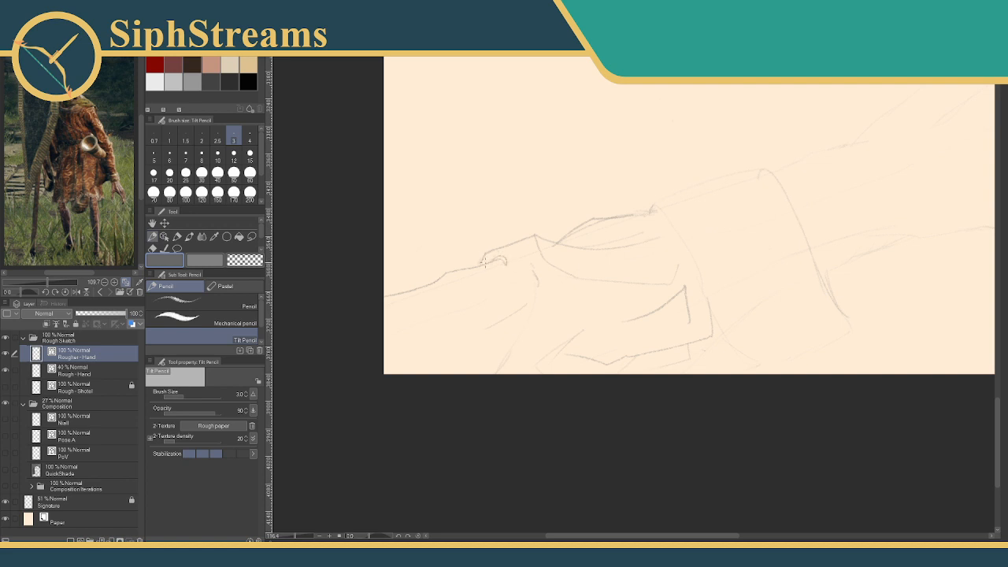
# Add hanging drape folds inside the sleeve, running from the bunched cloth down to the page's bottom edge.
pyautogui.moveTo(509, 263)
pyautogui.mouseDown()
pyautogui.moveTo(517, 253)
pyautogui.moveTo(513, 302)
pyautogui.moveTo(488, 323)
pyautogui.mouseUp()
pyautogui.moveTo(535, 276)
pyautogui.mouseDown()
pyautogui.moveTo(534, 309)
pyautogui.moveTo(500, 368)
pyautogui.mouseUp()
pyautogui.moveTo(468, 363); pyautogui.dragTo(431, 333)
pyautogui.moveTo(574, 301)
pyautogui.mouseDown()
pyautogui.moveTo(460, 335)
pyautogui.moveTo(453, 367)
pyautogui.moveTo(481, 346)
pyautogui.moveTo(503, 356)
pyautogui.mouseUp()
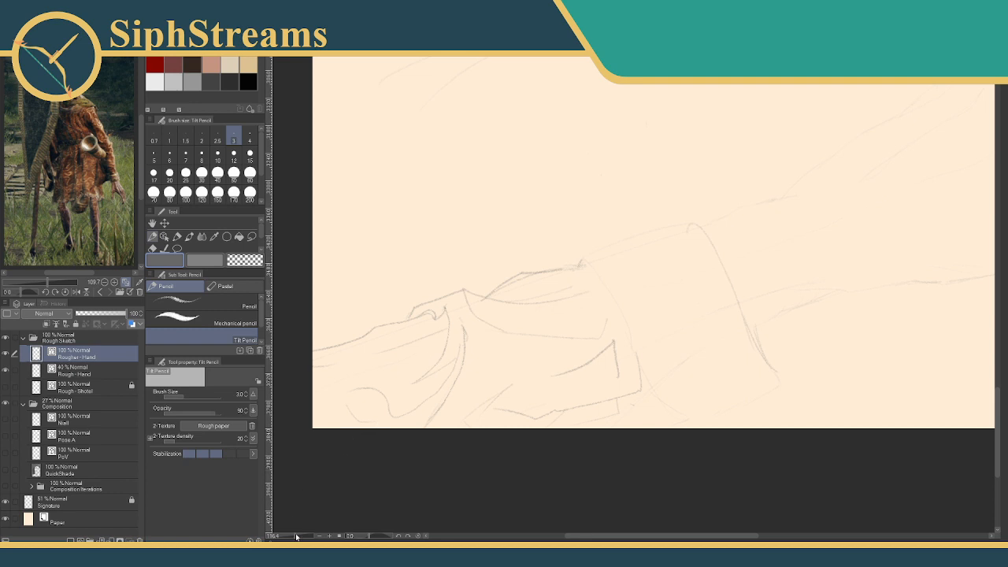
pyautogui.moveTo(296, 535); pyautogui.dragTo(295, 536)
pyautogui.moveTo(417, 375); pyautogui.dragTo(578, 337)
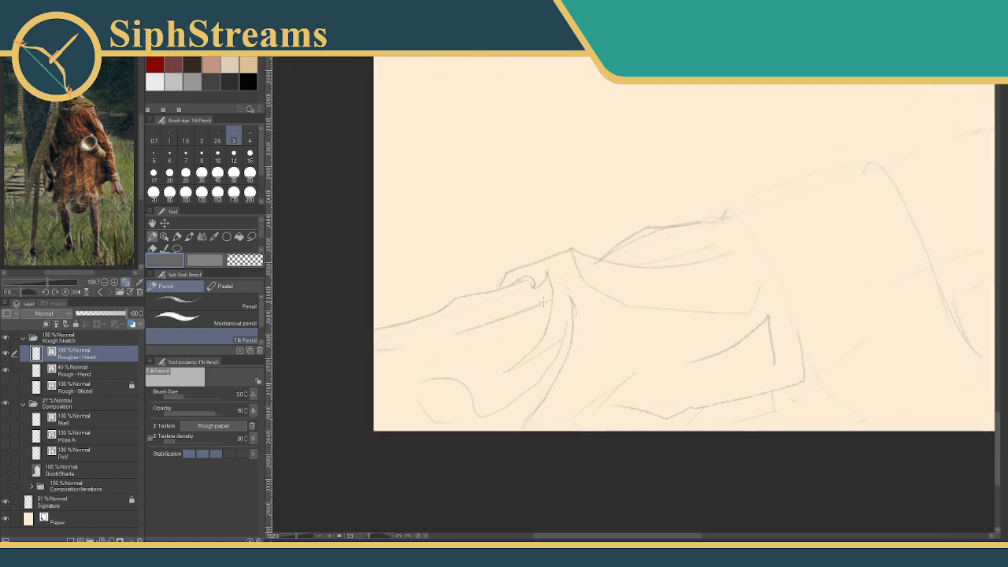
pyautogui.moveTo(547, 302)
pyautogui.mouseDown()
pyautogui.moveTo(513, 338)
pyautogui.moveTo(436, 336)
pyautogui.mouseUp()
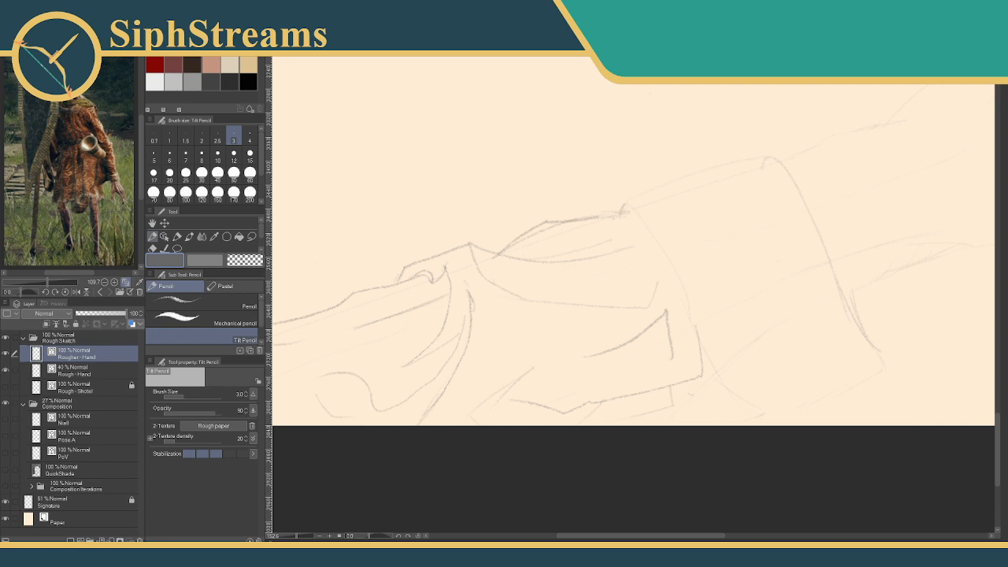
# Clean up stray strokes around the sleeve's upper fold and the hem corner beside the cuff.
pyautogui.press('e')
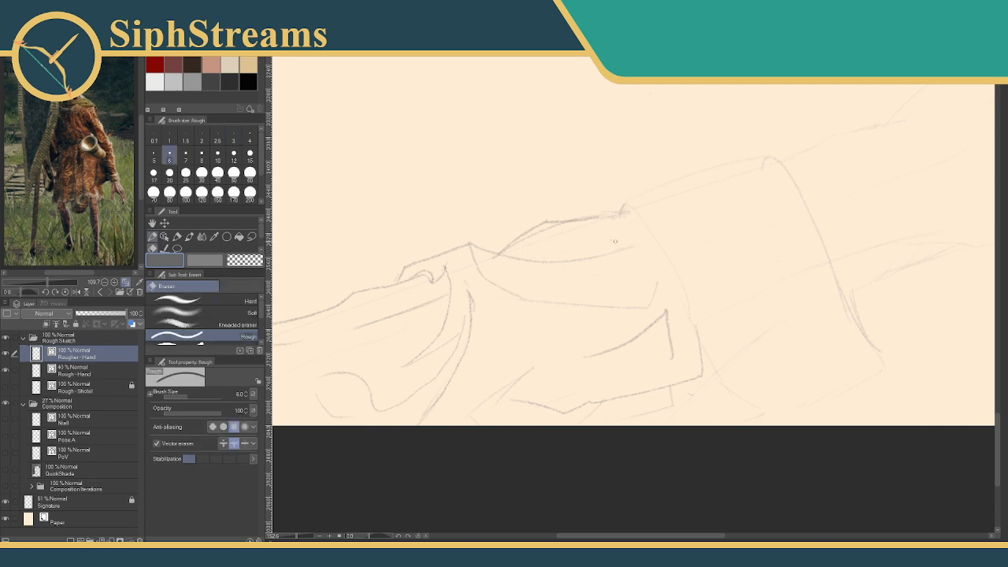
pyautogui.moveTo(528, 236); pyautogui.dragTo(498, 257)
pyautogui.press('p')
pyautogui.moveTo(507, 313)
pyautogui.mouseDown()
pyautogui.moveTo(594, 261)
pyautogui.moveTo(575, 272)
pyautogui.moveTo(569, 297)
pyautogui.mouseUp()
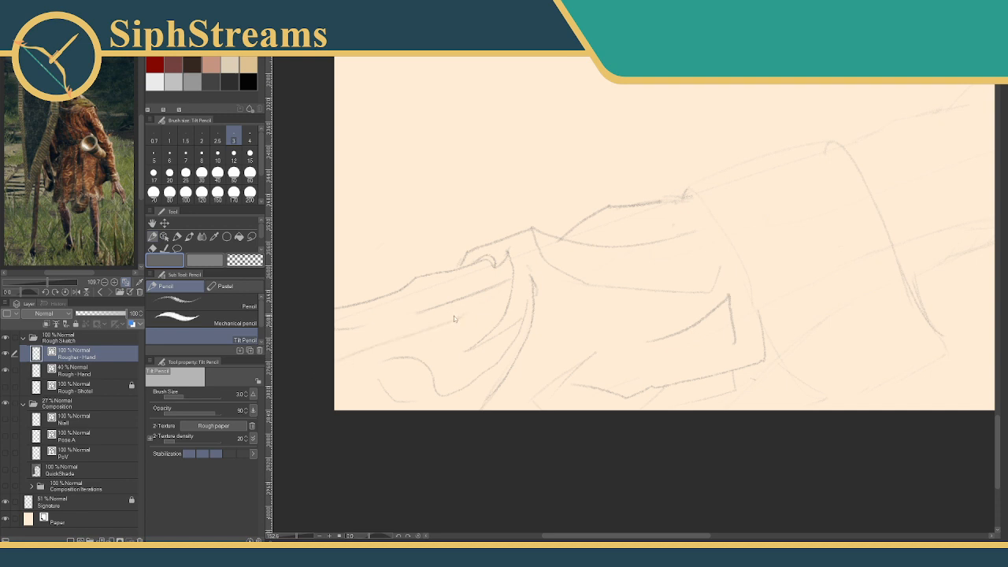
pyautogui.moveTo(655, 322)
pyautogui.mouseDown()
pyautogui.moveTo(516, 319)
pyautogui.moveTo(464, 338)
pyautogui.mouseUp()
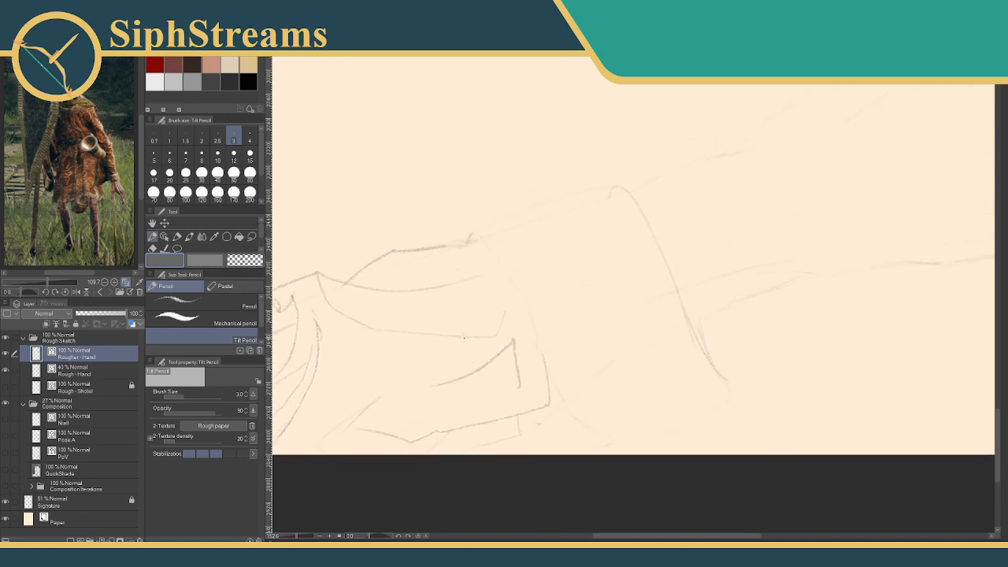
pyautogui.press('e')
pyautogui.moveTo(540, 398)
pyautogui.mouseDown()
pyautogui.moveTo(561, 393)
pyautogui.moveTo(521, 415)
pyautogui.mouseUp()
pyautogui.press('p')
# Erase the old cuff outline, including its top edge, long front edge and lower corner.
pyautogui.press('e')
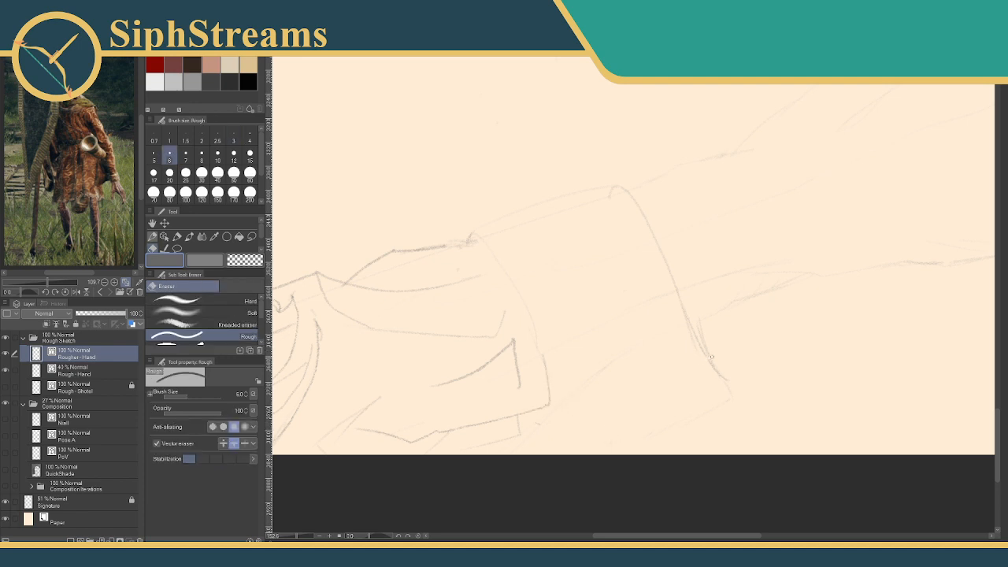
pyautogui.moveTo(701, 342); pyautogui.dragTo(671, 350)
pyautogui.moveTo(722, 376); pyautogui.dragTo(712, 363)
pyautogui.moveTo(661, 253)
pyautogui.mouseDown()
pyautogui.moveTo(697, 341)
pyautogui.moveTo(674, 281)
pyautogui.mouseUp()
pyautogui.moveTo(629, 194); pyautogui.dragTo(651, 228)
pyautogui.moveTo(560, 172)
pyautogui.mouseDown()
pyautogui.moveTo(547, 196)
pyautogui.moveTo(687, 394)
pyautogui.mouseUp()
pyautogui.moveTo(591, 280); pyautogui.dragTo(485, 214)
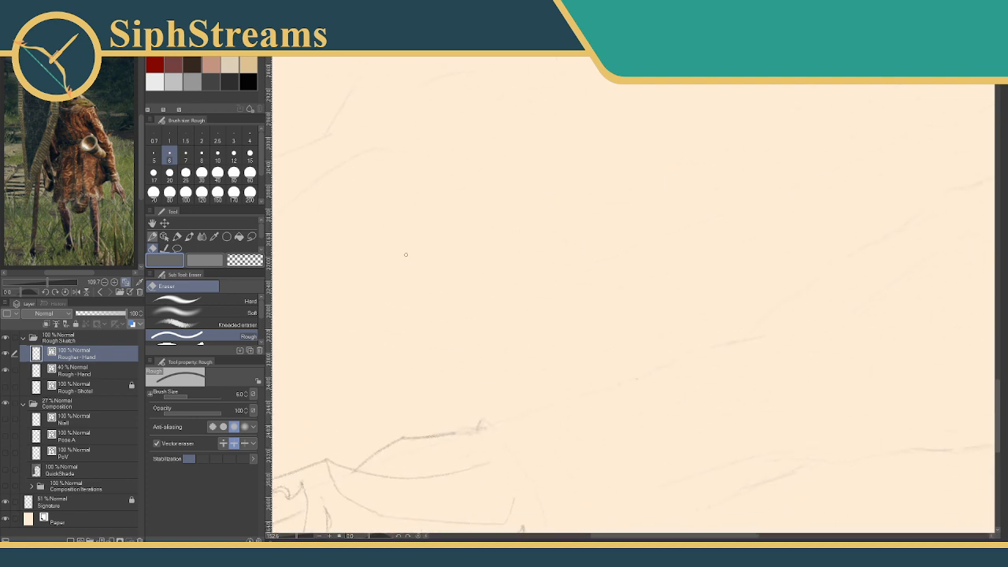
# Sketch a practice tube with loose cloth draped over it in the blank area above the sleeve.
pyautogui.press('p')
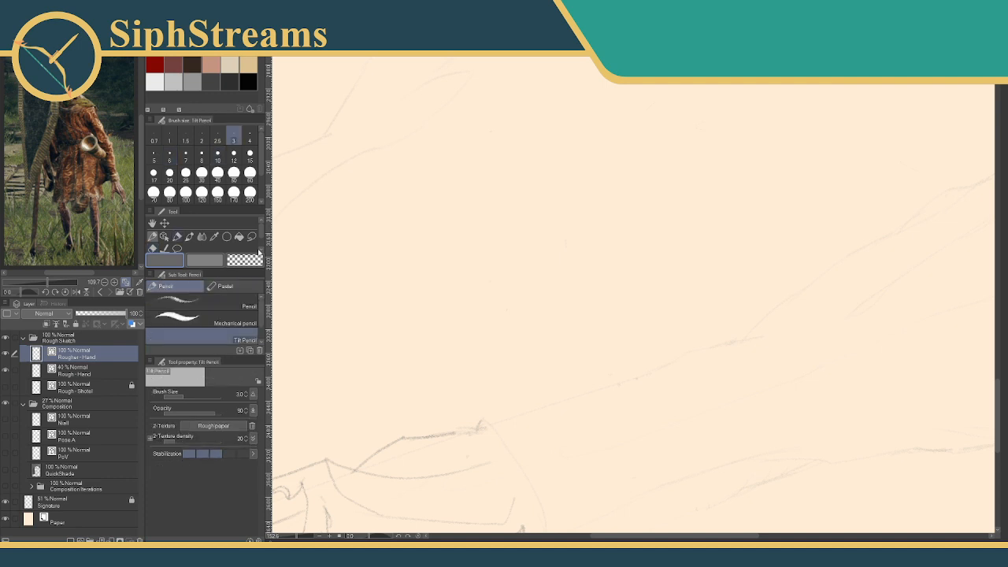
pyautogui.moveTo(497, 207)
pyautogui.mouseDown()
pyautogui.moveTo(535, 263)
pyautogui.moveTo(564, 276)
pyautogui.moveTo(436, 345)
pyautogui.mouseUp()
pyautogui.moveTo(495, 210)
pyautogui.mouseDown()
pyautogui.moveTo(345, 289)
pyautogui.moveTo(362, 286)
pyautogui.moveTo(428, 335)
pyautogui.moveTo(353, 292)
pyautogui.moveTo(370, 291)
pyautogui.moveTo(359, 323)
pyautogui.moveTo(403, 344)
pyautogui.moveTo(426, 331)
pyautogui.moveTo(360, 292)
pyautogui.moveTo(416, 262)
pyautogui.moveTo(432, 270)
pyautogui.moveTo(456, 344)
pyautogui.moveTo(509, 374)
pyautogui.mouseUp()
pyautogui.hotkey('ctrl', 'z')
pyautogui.moveTo(464, 227)
pyautogui.mouseDown()
pyautogui.moveTo(531, 256)
pyautogui.moveTo(543, 307)
pyautogui.moveTo(599, 319)
pyautogui.moveTo(510, 367)
pyautogui.mouseUp()
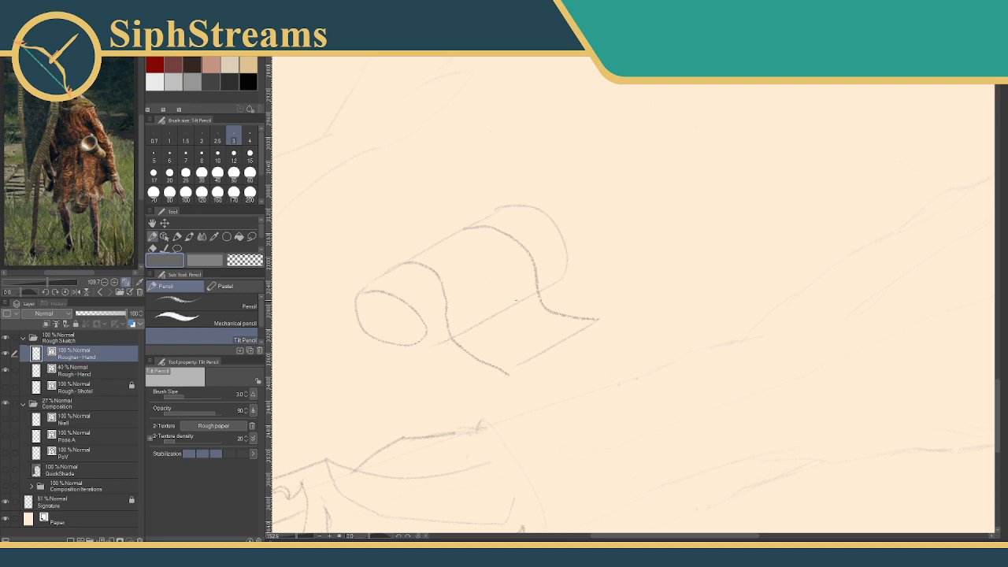
pyautogui.moveTo(583, 314)
pyautogui.mouseDown()
pyautogui.moveTo(548, 290)
pyautogui.moveTo(585, 312)
pyautogui.moveTo(567, 305)
pyautogui.mouseUp()
# Sketch a second practice cylinder with a round opening beside the first, and clean up and redraw its upper edge.
pyautogui.moveTo(586, 262)
pyautogui.mouseDown()
pyautogui.moveTo(563, 294)
pyautogui.moveTo(460, 322)
pyautogui.mouseUp()
pyautogui.moveTo(456, 248)
pyautogui.mouseDown()
pyautogui.moveTo(640, 144)
pyautogui.moveTo(454, 306)
pyautogui.moveTo(456, 251)
pyautogui.mouseUp()
pyautogui.moveTo(455, 253); pyautogui.dragTo(437, 272)
pyautogui.moveTo(514, 293); pyautogui.dragTo(678, 180)
pyautogui.moveTo(579, 174)
pyautogui.mouseDown()
pyautogui.moveTo(619, 193)
pyautogui.moveTo(616, 213)
pyautogui.moveTo(618, 192)
pyautogui.moveTo(591, 173)
pyautogui.moveTo(612, 234)
pyautogui.moveTo(484, 304)
pyautogui.moveTo(615, 228)
pyautogui.mouseUp()
pyautogui.hotkey('ctrl', 'z')
pyautogui.press('e')
pyautogui.moveTo(647, 188); pyautogui.dragTo(655, 200)
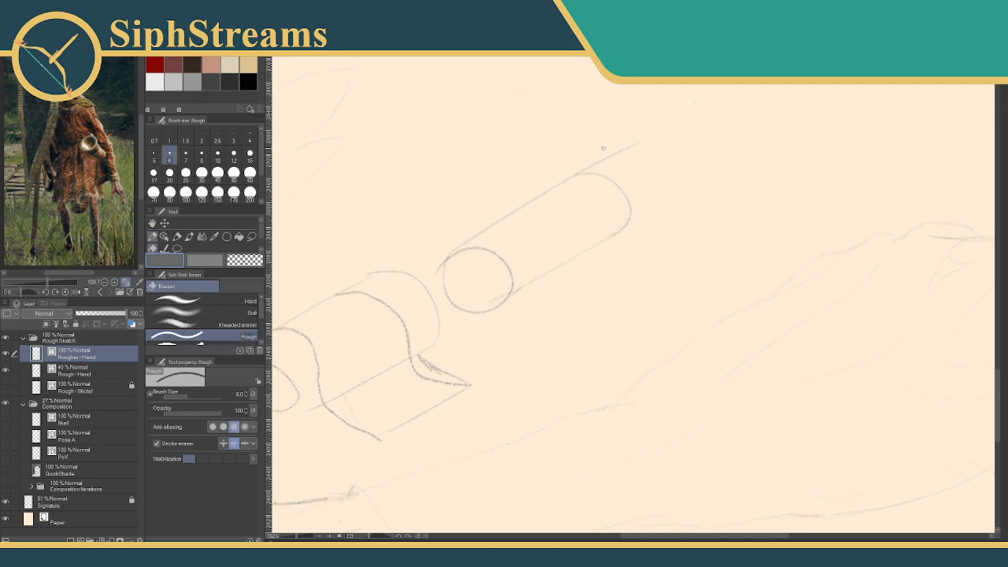
pyautogui.moveTo(604, 149); pyautogui.dragTo(609, 169)
pyautogui.press('p')
pyautogui.moveTo(448, 253); pyautogui.dragTo(597, 174)
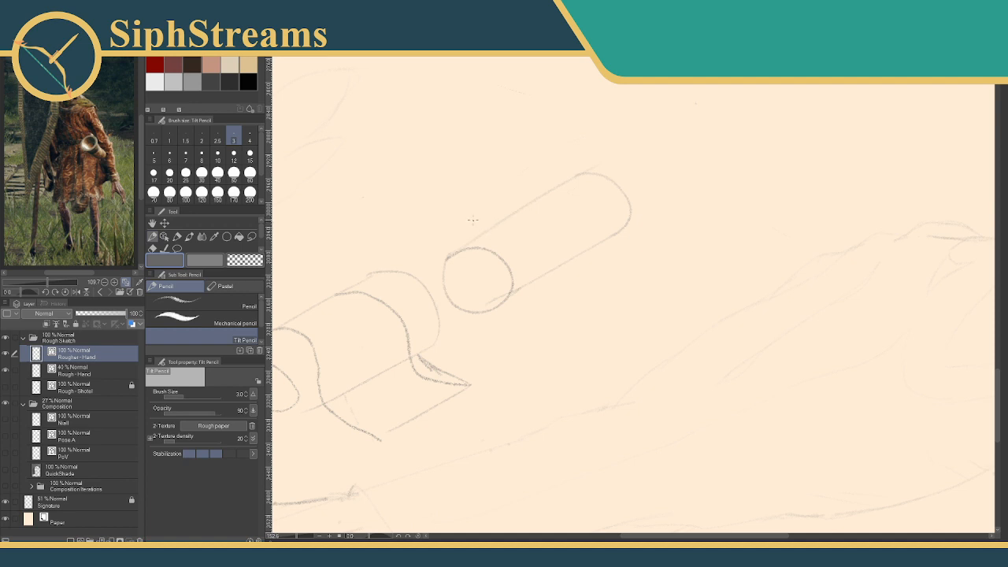
# Add a loose outer cloth layer wrapping over the second practice cylinder.
pyautogui.moveTo(471, 220)
pyautogui.mouseDown()
pyautogui.moveTo(545, 239)
pyautogui.moveTo(581, 273)
pyautogui.mouseUp()
pyautogui.moveTo(473, 218)
pyautogui.mouseDown()
pyautogui.moveTo(554, 182)
pyautogui.moveTo(595, 189)
pyautogui.moveTo(639, 236)
pyautogui.mouseUp()
pyautogui.moveTo(579, 283)
pyautogui.mouseDown()
pyautogui.moveTo(628, 243)
pyautogui.moveTo(593, 273)
pyautogui.moveTo(591, 264)
pyautogui.moveTo(534, 281)
pyautogui.mouseUp()
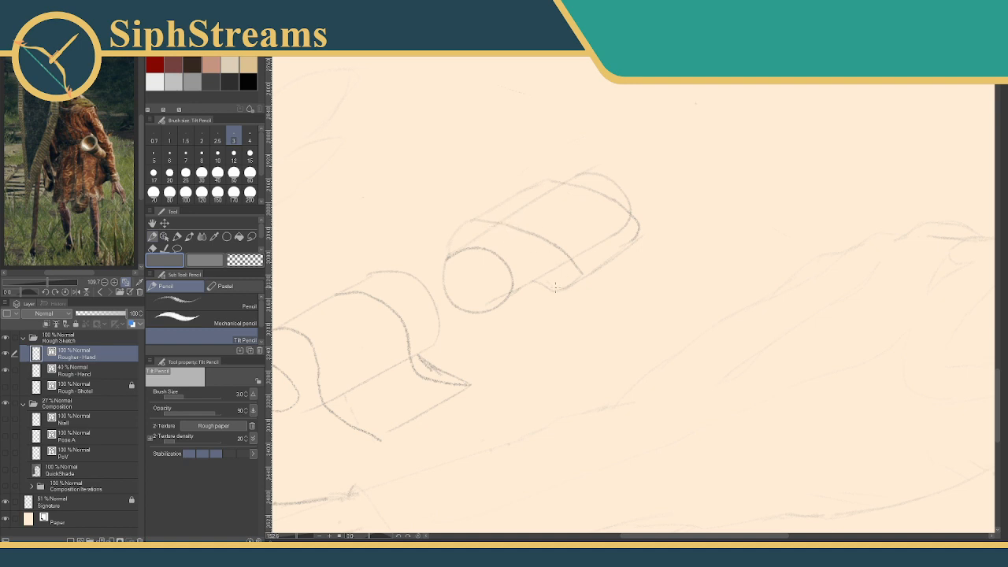
# Erase both practice tube sketches and their leftover strokes above the sleeve.
pyautogui.press('e')
pyautogui.moveTo(536, 218); pyautogui.dragTo(640, 182)
pyautogui.press('e')
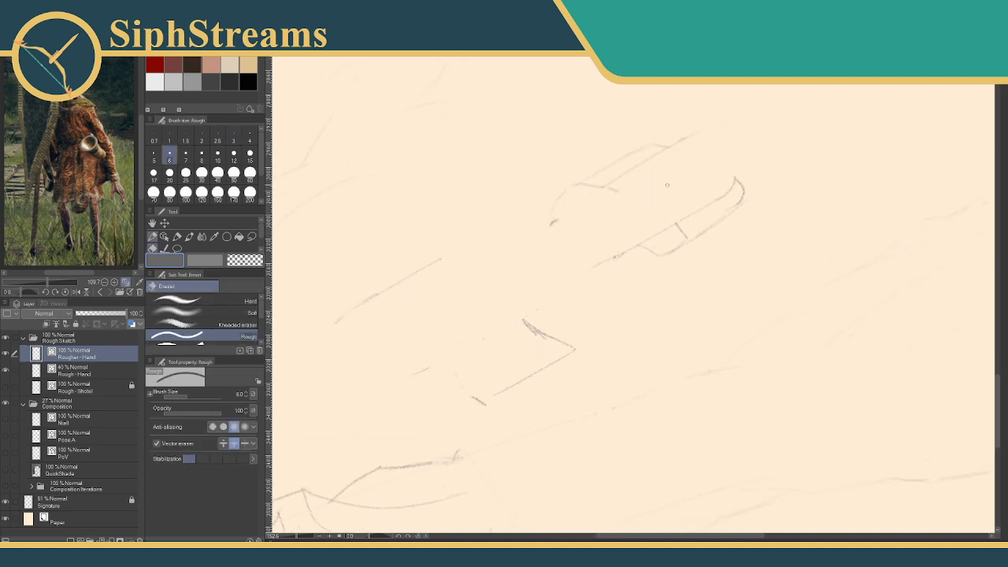
pyautogui.moveTo(683, 142); pyautogui.dragTo(635, 152)
pyautogui.moveTo(623, 254)
pyautogui.mouseDown()
pyautogui.moveTo(739, 179)
pyautogui.moveTo(736, 186)
pyautogui.moveTo(727, 189)
pyautogui.moveTo(742, 167)
pyautogui.moveTo(721, 213)
pyautogui.moveTo(666, 250)
pyautogui.mouseUp()
pyautogui.press('p')
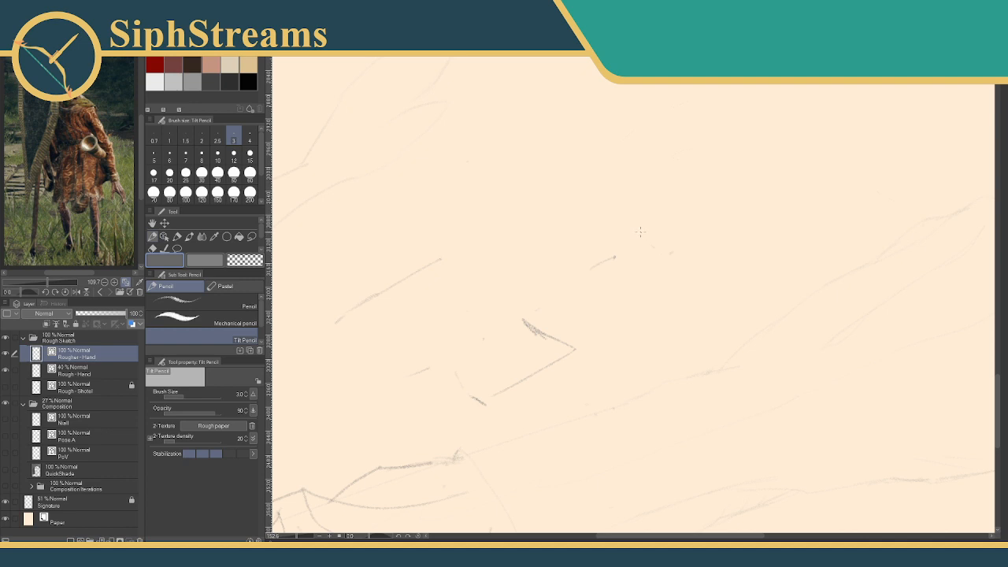
pyautogui.moveTo(592, 267); pyautogui.dragTo(627, 252)
pyautogui.press('e')
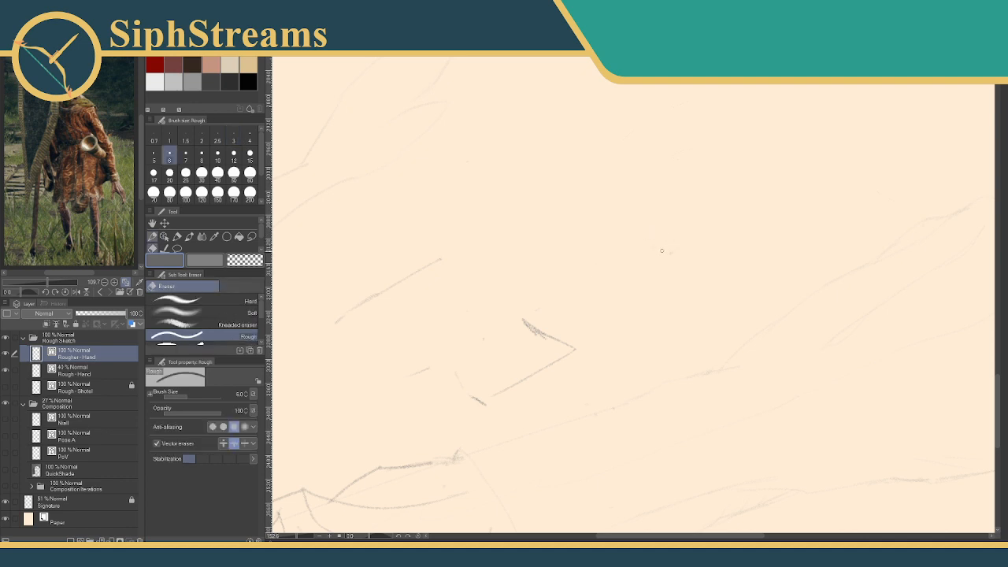
pyautogui.moveTo(422, 270); pyautogui.dragTo(360, 308)
pyautogui.moveTo(466, 394)
pyautogui.mouseDown()
pyautogui.moveTo(560, 352)
pyautogui.moveTo(520, 344)
pyautogui.moveTo(526, 319)
pyautogui.moveTo(542, 338)
pyautogui.moveTo(602, 217)
pyautogui.moveTo(572, 232)
pyautogui.moveTo(620, 208)
pyautogui.mouseUp()
# Replace the sleeve's smooth front edge with a jagged, creased one running from a raised peak down to the hem corner.
pyautogui.press('p')
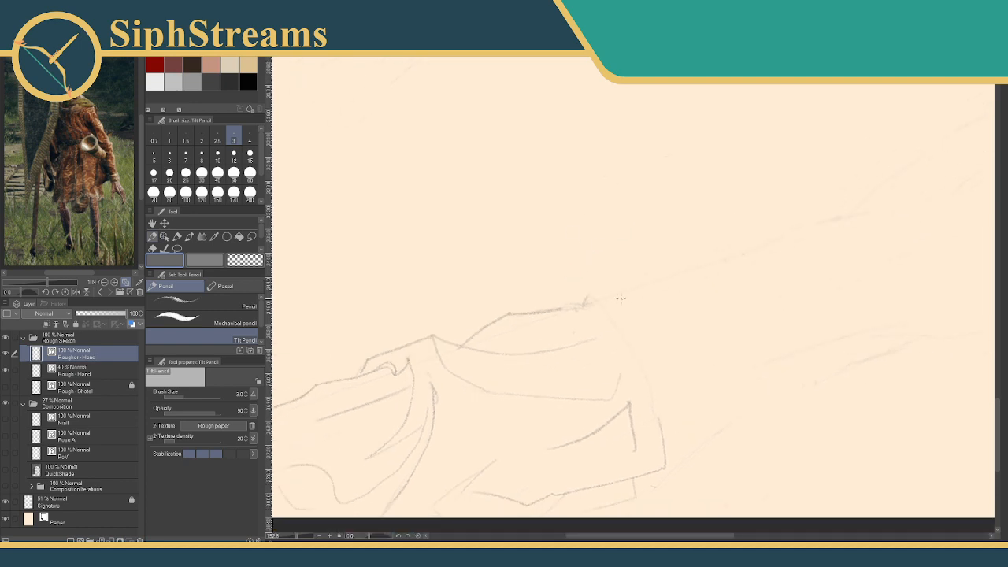
pyautogui.moveTo(570, 290)
pyautogui.mouseDown()
pyautogui.moveTo(416, 290)
pyautogui.moveTo(426, 290)
pyautogui.mouseUp()
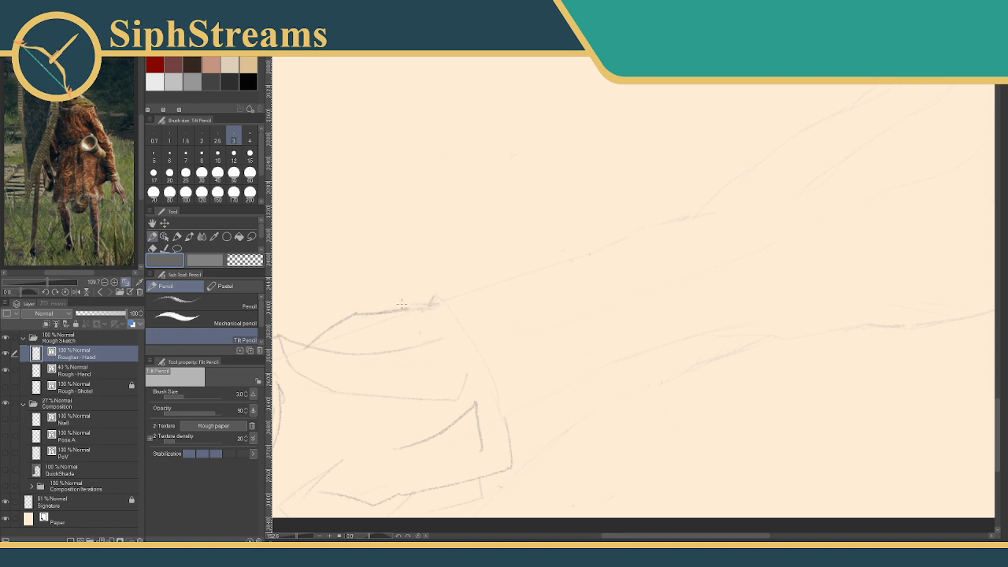
pyautogui.moveTo(394, 309)
pyautogui.mouseDown()
pyautogui.moveTo(405, 278)
pyautogui.moveTo(445, 310)
pyautogui.mouseUp()
pyautogui.press('e')
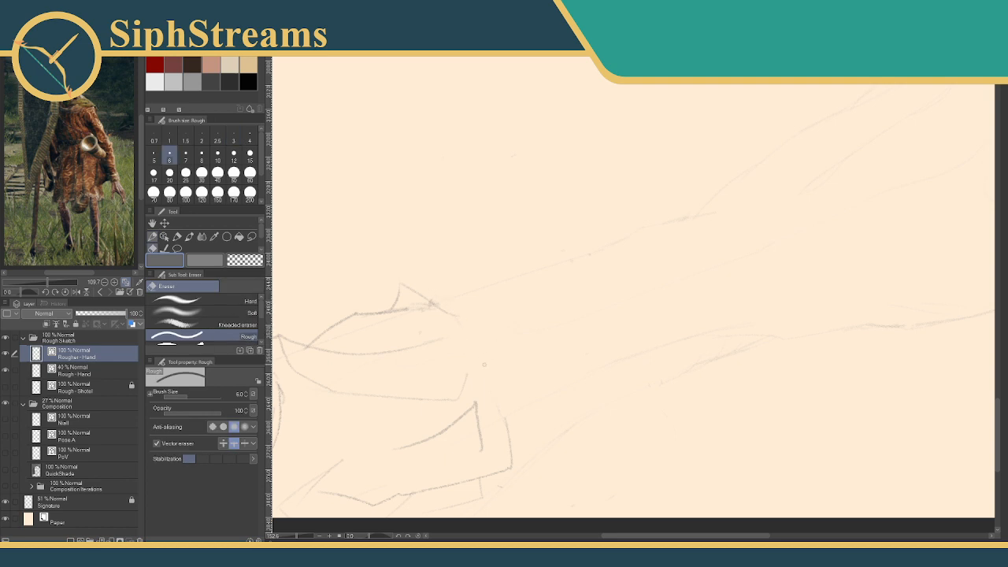
pyautogui.press('p')
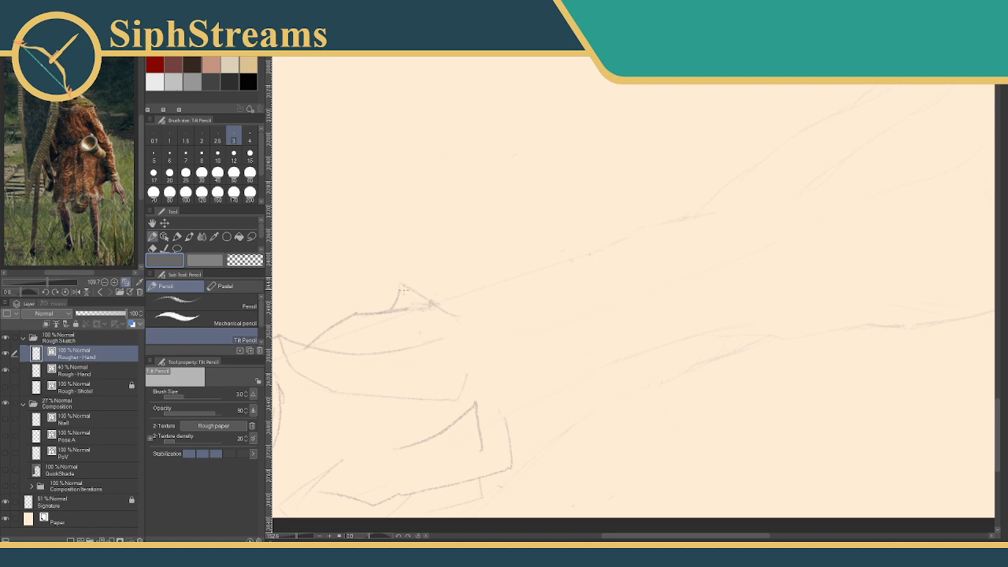
pyautogui.moveTo(404, 285)
pyautogui.mouseDown()
pyautogui.moveTo(469, 333)
pyautogui.moveTo(479, 362)
pyautogui.moveTo(500, 369)
pyautogui.moveTo(542, 440)
pyautogui.mouseUp()
pyautogui.moveTo(519, 409)
pyautogui.mouseDown()
pyautogui.moveTo(544, 460)
pyautogui.moveTo(538, 426)
pyautogui.moveTo(548, 445)
pyautogui.moveTo(536, 452)
pyautogui.moveTo(544, 468)
pyautogui.moveTo(538, 446)
pyautogui.moveTo(537, 462)
pyautogui.moveTo(518, 448)
pyautogui.moveTo(512, 466)
pyautogui.moveTo(540, 461)
pyautogui.mouseUp()
pyautogui.press('e')
pyautogui.press('p')
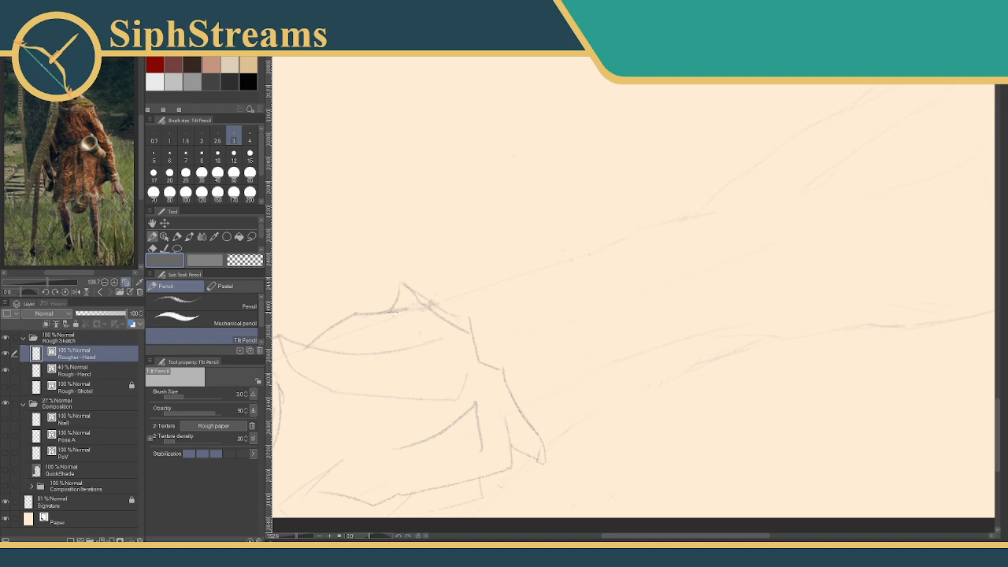
# Add small inner folds behind the creased sleeve edge, below the peak and near the lower crease.
pyautogui.moveTo(395, 312); pyautogui.dragTo(423, 305)
pyautogui.moveTo(433, 324)
pyautogui.mouseDown()
pyautogui.moveTo(461, 347)
pyautogui.moveTo(473, 337)
pyautogui.moveTo(482, 368)
pyautogui.moveTo(516, 406)
pyautogui.moveTo(477, 365)
pyautogui.mouseUp()
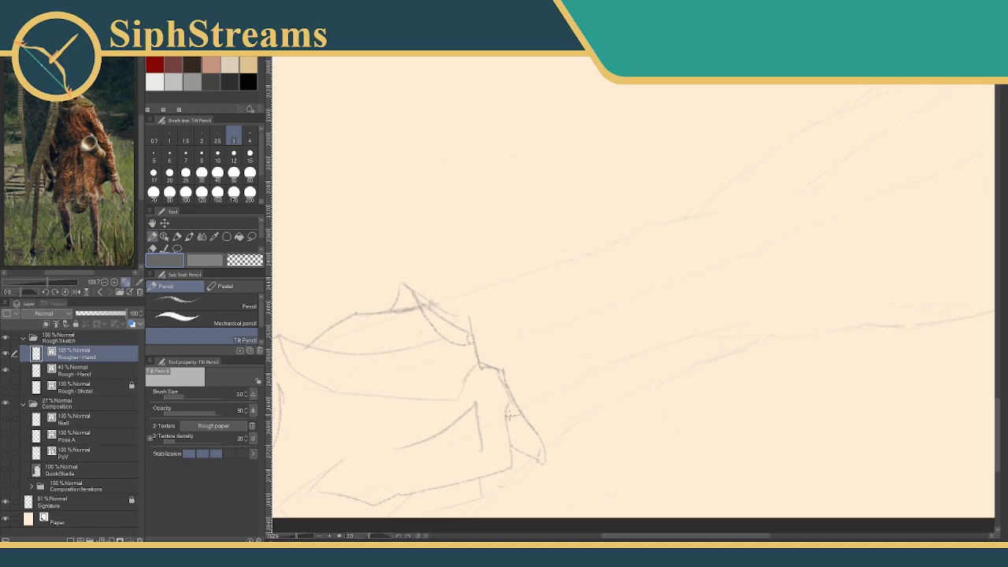
pyautogui.press('e')
pyautogui.press('p')
pyautogui.moveTo(511, 401)
pyautogui.mouseDown()
pyautogui.moveTo(506, 414)
pyautogui.moveTo(519, 412)
pyautogui.moveTo(506, 414)
pyautogui.mouseUp()
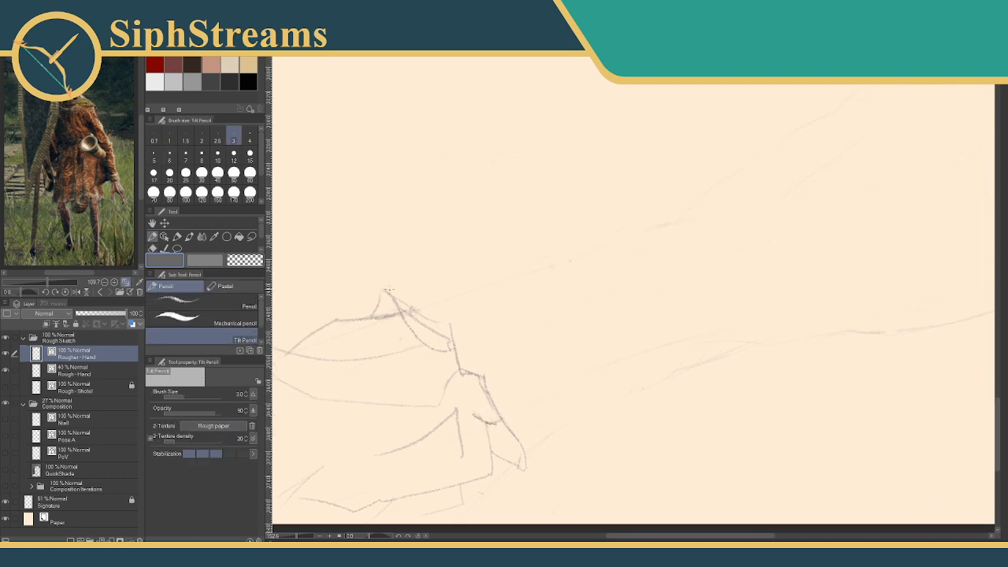
# Draw a new cuff extending from the sleeve peak, with a sloping top edge, curved front edge and straight lower edge.
pyautogui.moveTo(422, 275); pyautogui.dragTo(478, 245)
pyautogui.moveTo(551, 214); pyautogui.dragTo(574, 231)
pyautogui.moveTo(660, 313); pyautogui.dragTo(699, 379)
pyautogui.press('space')
pyautogui.moveTo(712, 396); pyautogui.dragTo(680, 313)
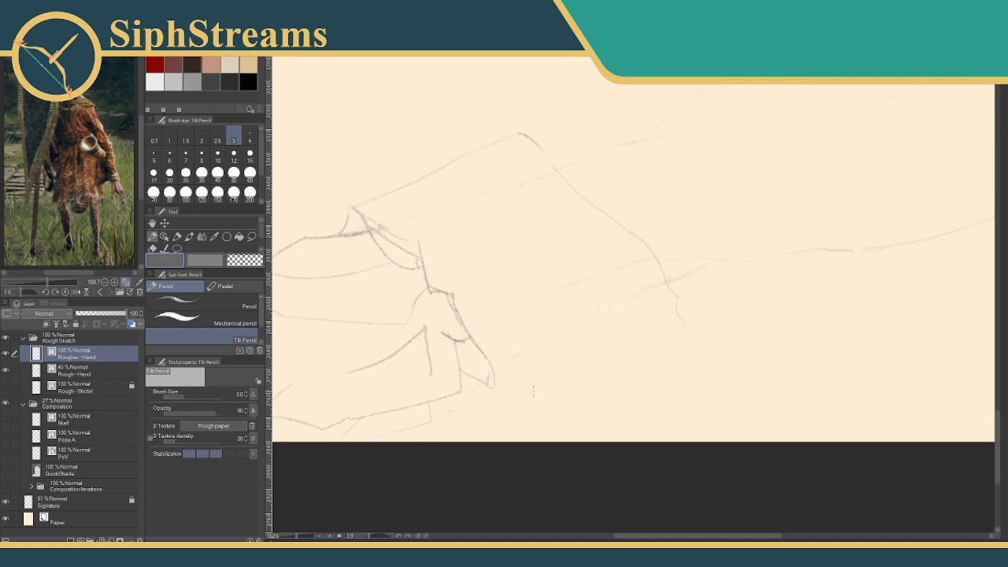
pyautogui.moveTo(492, 387); pyautogui.dragTo(682, 324)
# Rework the cuff's front edge into a rounder curve with an uneven notch above its lower corner.
pyautogui.press('e')
pyautogui.moveTo(600, 208)
pyautogui.mouseDown()
pyautogui.moveTo(561, 175)
pyautogui.moveTo(653, 224)
pyautogui.mouseUp()
pyautogui.press('p')
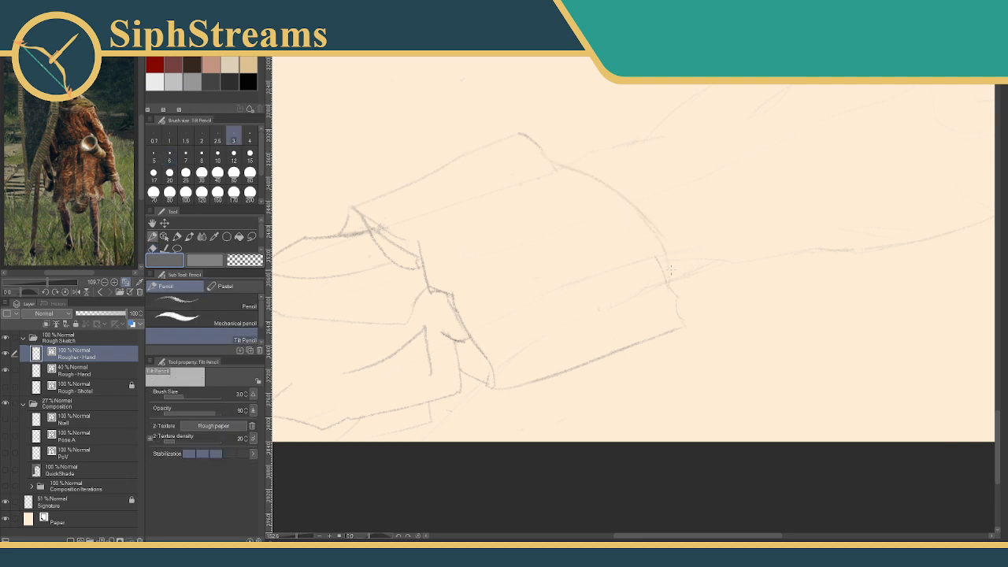
pyautogui.press('e')
pyautogui.moveTo(651, 222); pyautogui.dragTo(630, 203)
pyautogui.press('p')
pyautogui.moveTo(678, 301); pyautogui.dragTo(679, 321)
pyautogui.press('e')
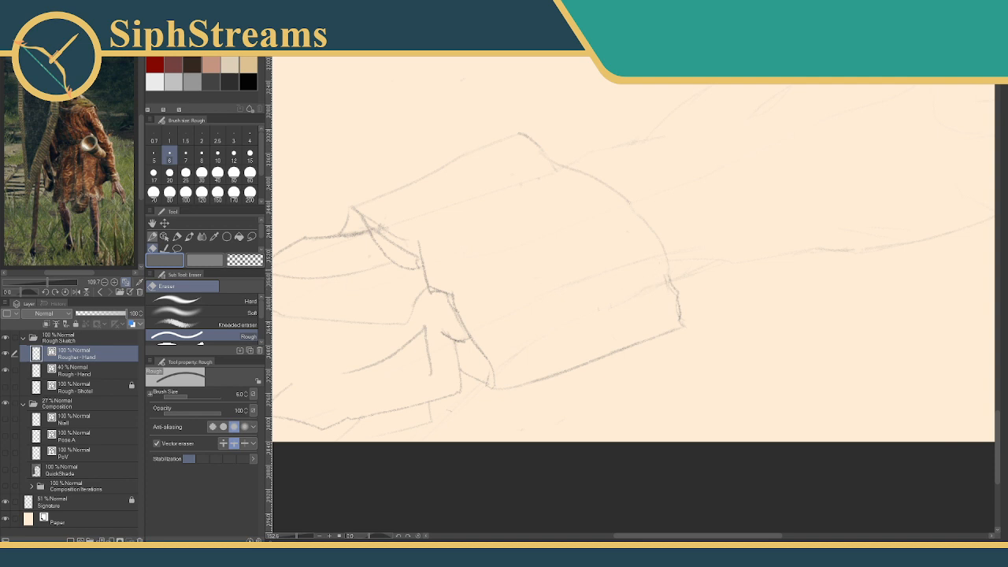
pyautogui.press('p')
# Refine where the sleeve meets the cuff, adding a small fold at the lower corner and reshaping the upper crease.
pyautogui.moveTo(594, 271)
pyautogui.mouseDown()
pyautogui.moveTo(625, 254)
pyautogui.moveTo(615, 297)
pyautogui.mouseUp()
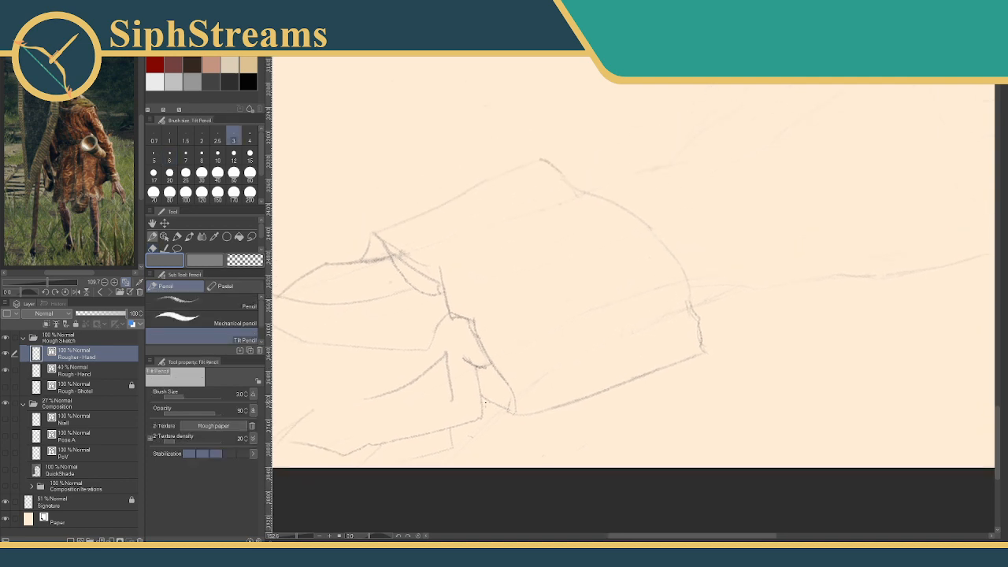
pyautogui.moveTo(480, 399)
pyautogui.mouseDown()
pyautogui.moveTo(516, 405)
pyautogui.moveTo(544, 371)
pyautogui.moveTo(576, 375)
pyautogui.mouseUp()
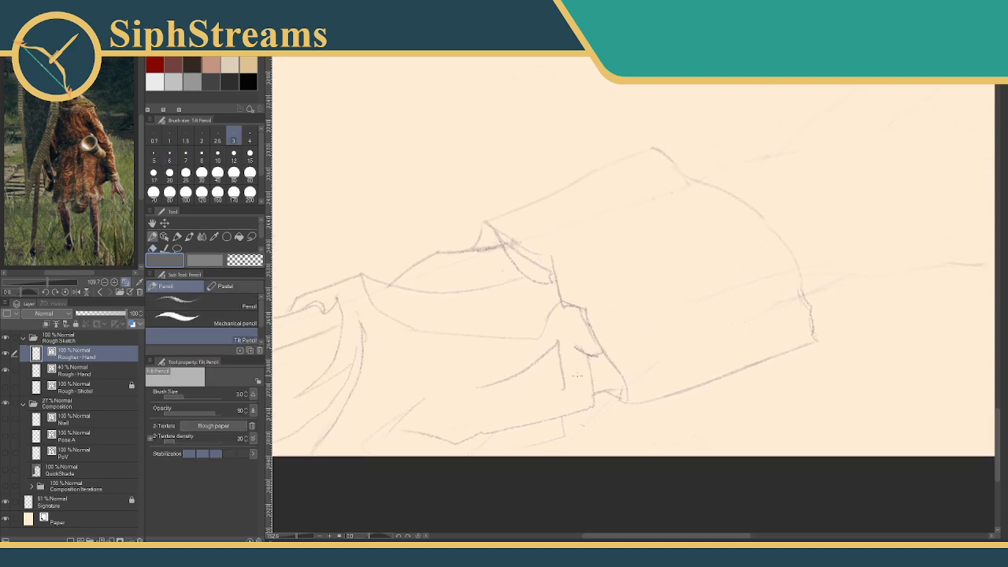
pyautogui.moveTo(297, 536); pyautogui.dragTo(307, 536)
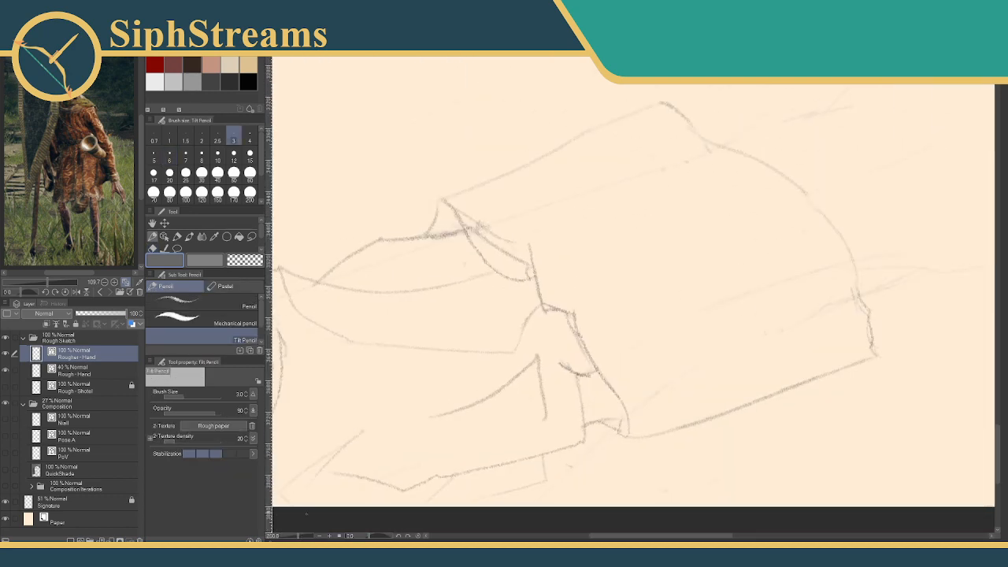
pyautogui.press('e')
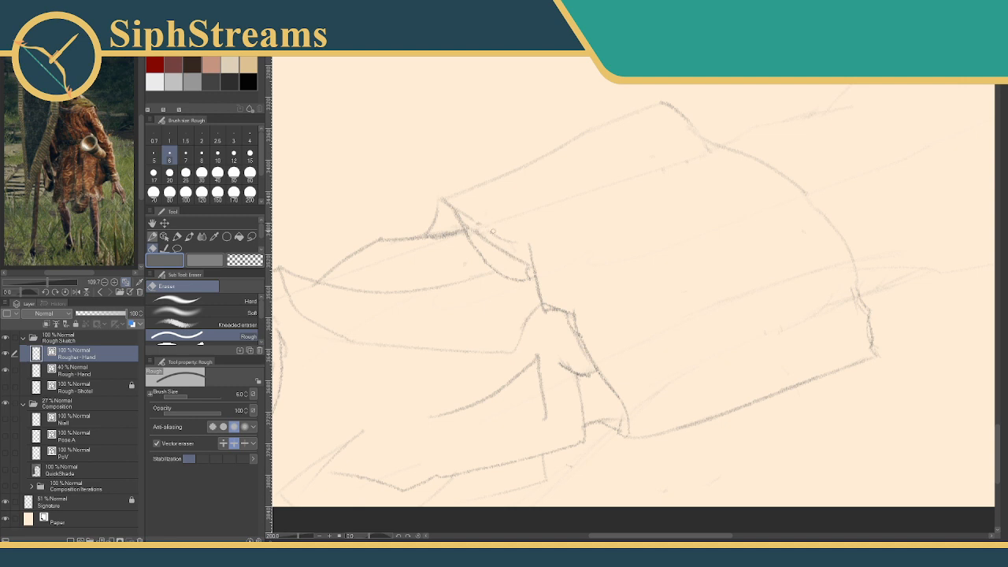
pyautogui.press('p')
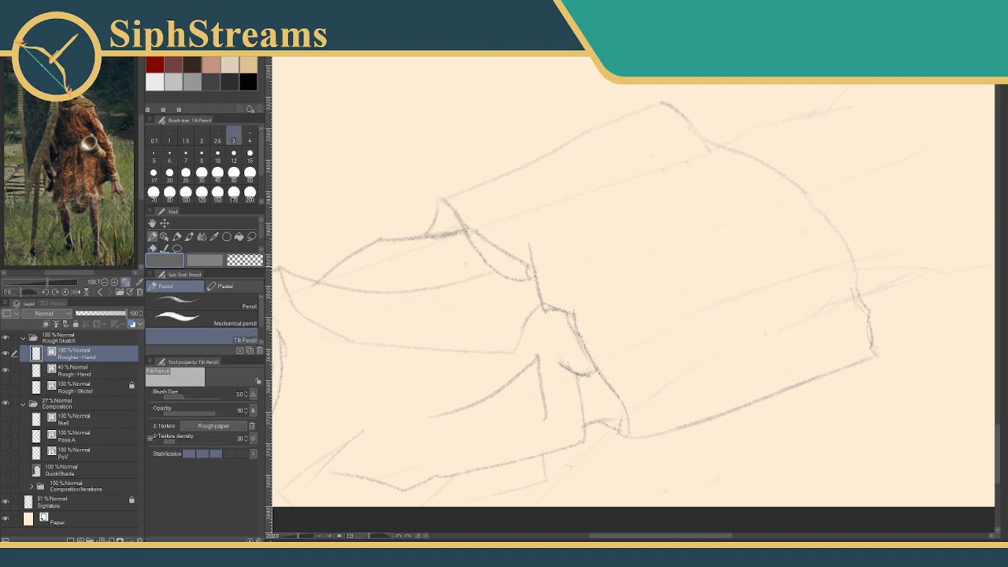
pyautogui.moveTo(526, 248); pyautogui.dragTo(529, 263)
pyautogui.press('e')
pyautogui.press('p')
pyautogui.press('e')
pyautogui.moveTo(519, 249)
pyautogui.mouseDown()
pyautogui.moveTo(524, 258)
pyautogui.moveTo(519, 251)
pyautogui.mouseUp()
pyautogui.press('p')
# Sketch a small diamond-shaped fold opening in the blank area above the sleeve and hatch its interior.
pyautogui.moveTo(340, 300)
pyautogui.mouseDown()
pyautogui.moveTo(450, 400)
pyautogui.moveTo(464, 464)
pyautogui.mouseUp()
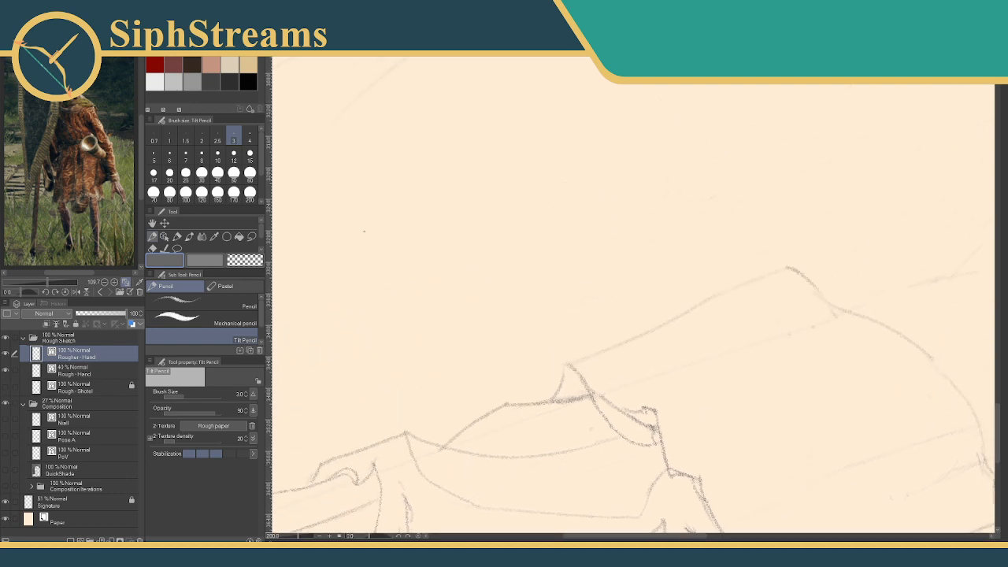
pyautogui.moveTo(336, 260)
pyautogui.mouseDown()
pyautogui.moveTo(372, 218)
pyautogui.moveTo(416, 221)
pyautogui.mouseUp()
pyautogui.moveTo(378, 227); pyautogui.dragTo(442, 245)
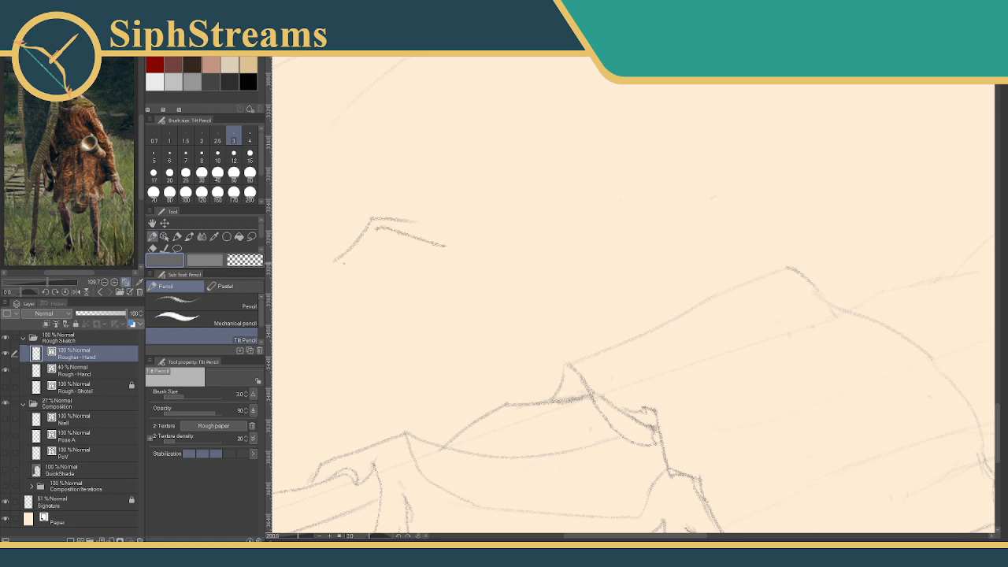
pyautogui.moveTo(345, 265); pyautogui.dragTo(394, 233)
pyautogui.moveTo(339, 268)
pyautogui.mouseDown()
pyautogui.moveTo(374, 289)
pyautogui.moveTo(344, 278)
pyautogui.moveTo(364, 304)
pyautogui.mouseUp()
pyautogui.moveTo(374, 260)
pyautogui.mouseDown()
pyautogui.moveTo(360, 271)
pyautogui.moveTo(367, 268)
pyautogui.mouseUp()
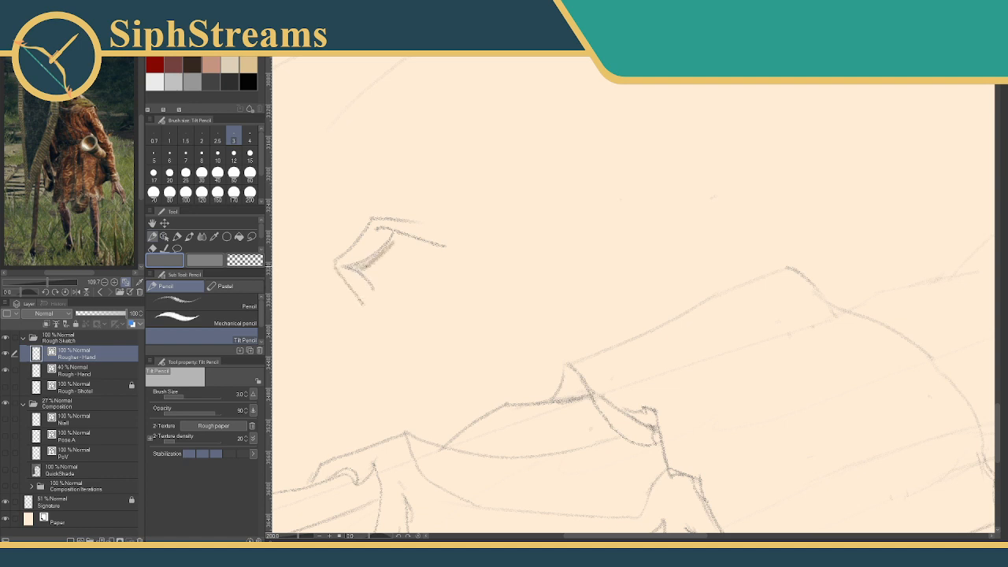
pyautogui.moveTo(398, 238)
pyautogui.mouseDown()
pyautogui.moveTo(369, 271)
pyautogui.moveTo(373, 279)
pyautogui.mouseUp()
pyautogui.moveTo(441, 247); pyautogui.dragTo(383, 282)
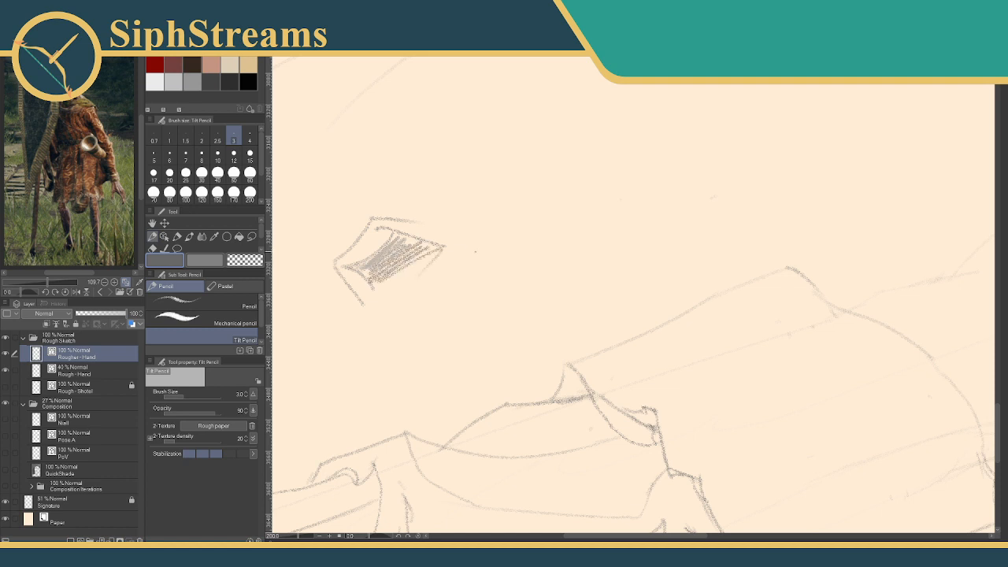
pyautogui.moveTo(555, 318)
pyautogui.mouseDown()
pyautogui.moveTo(448, 238)
pyautogui.moveTo(555, 237)
pyautogui.mouseUp()
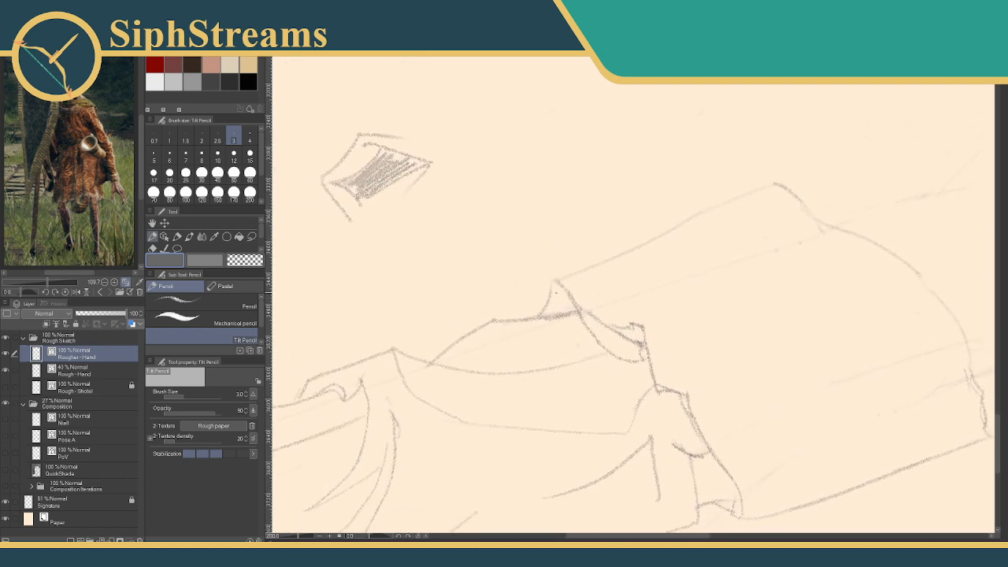
# Close the small triangular fold at the cuff's upper peak and erase the doubled lines of the fold beside it.
pyautogui.moveTo(557, 293); pyautogui.dragTo(546, 312)
pyautogui.press('e')
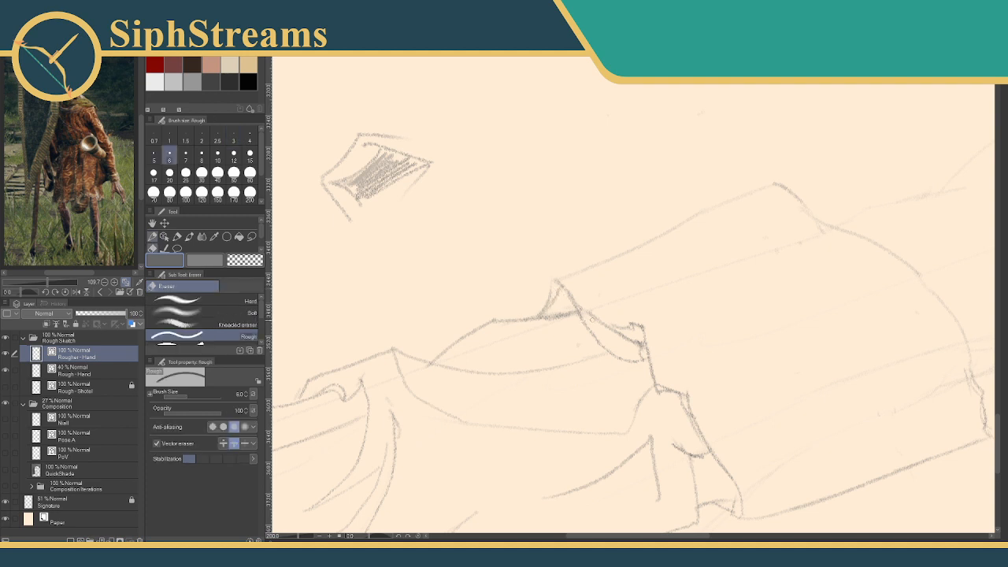
pyautogui.moveTo(594, 318)
pyautogui.mouseDown()
pyautogui.moveTo(643, 323)
pyautogui.moveTo(634, 334)
pyautogui.moveTo(643, 350)
pyautogui.moveTo(591, 334)
pyautogui.moveTo(603, 331)
pyautogui.moveTo(486, 249)
pyautogui.moveTo(469, 290)
pyautogui.moveTo(495, 290)
pyautogui.moveTo(459, 283)
pyautogui.moveTo(498, 271)
pyautogui.mouseUp()
pyautogui.press('p')
pyautogui.press('e')
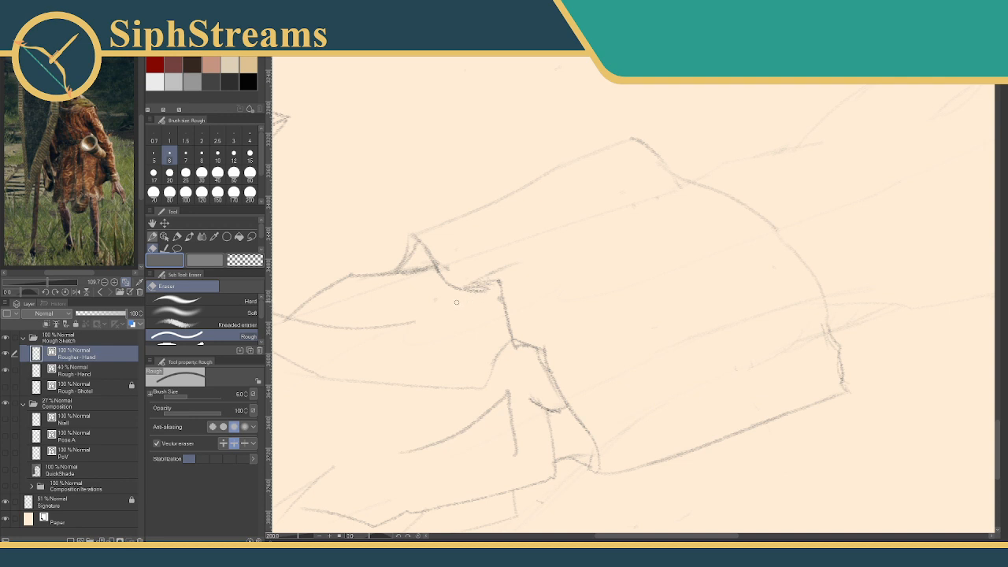
# Extend the curved forearm crease up to the cuff's upper notch and reinforce the small fold there.
pyautogui.press('p')
pyautogui.moveTo(416, 322)
pyautogui.mouseDown()
pyautogui.moveTo(490, 292)
pyautogui.moveTo(484, 286)
pyautogui.mouseUp()
pyautogui.press('e')
pyautogui.press('p')
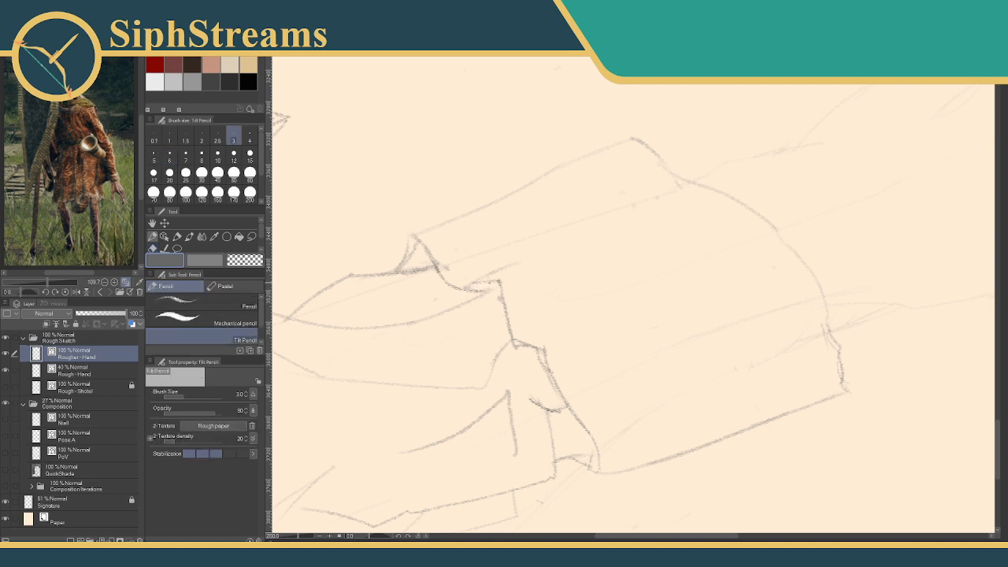
pyautogui.moveTo(491, 289); pyautogui.dragTo(465, 285)
# Sketch a short diagonal crease at the cuff's middle notch and clean up the outline next to it.
pyautogui.moveTo(527, 337); pyautogui.dragTo(563, 321)
pyautogui.press('e')
pyautogui.press('p')
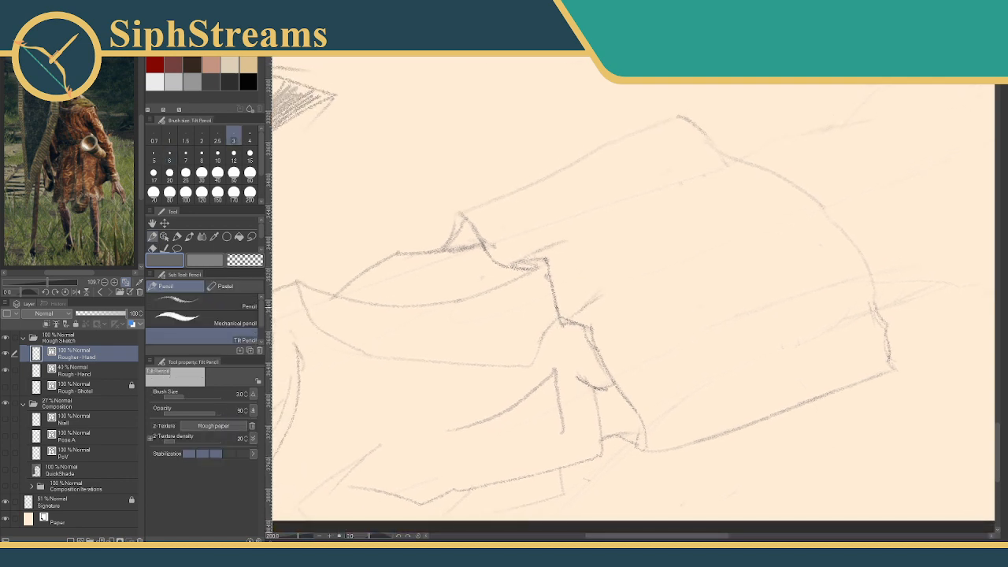
pyautogui.press('e')
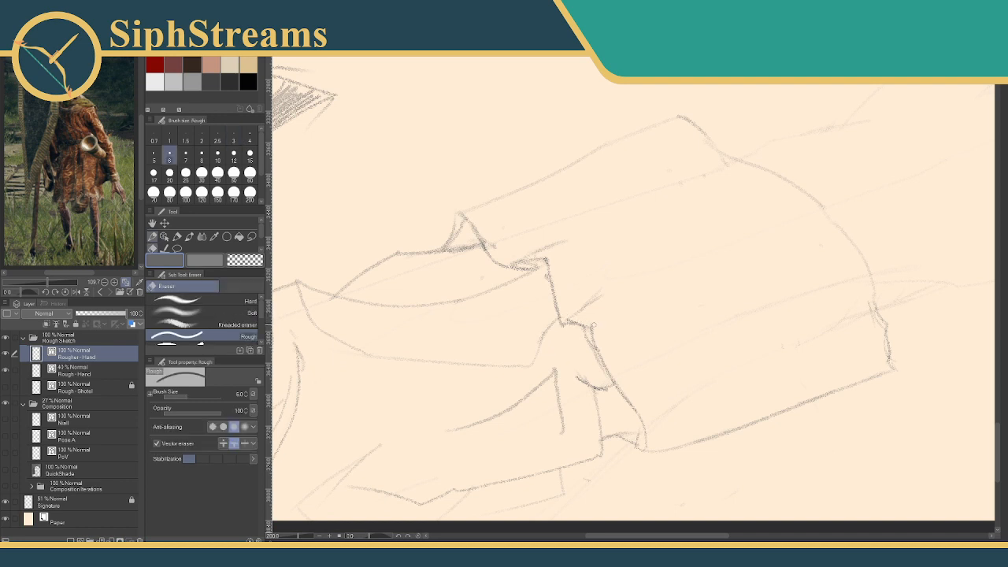
pyautogui.click(587, 325)
pyautogui.press('p')
pyautogui.moveTo(592, 335); pyautogui.dragTo(546, 311)
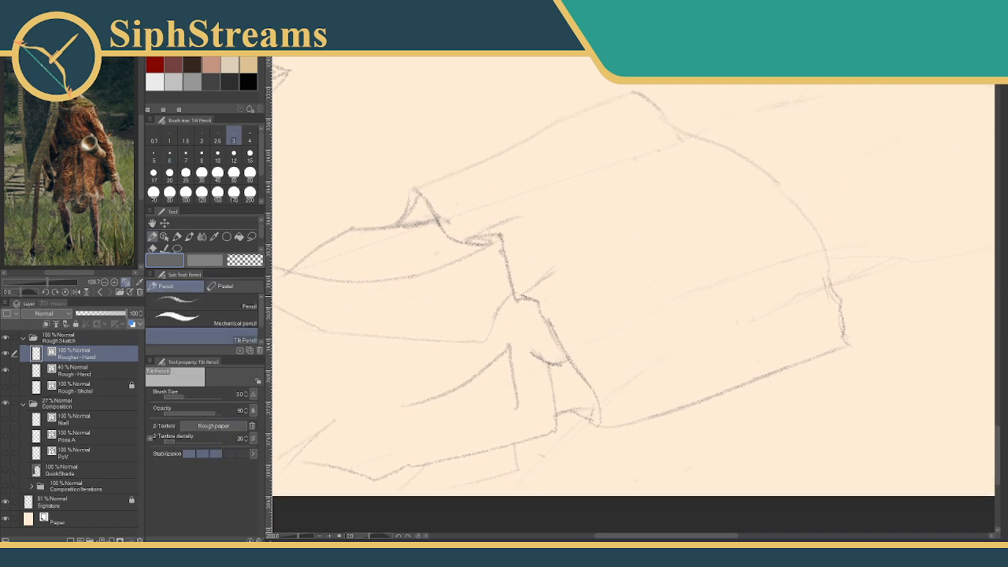
# Replace the small hooked curve on the lower cuff with an inner fold line running up to the cuff edge.
pyautogui.press('e')
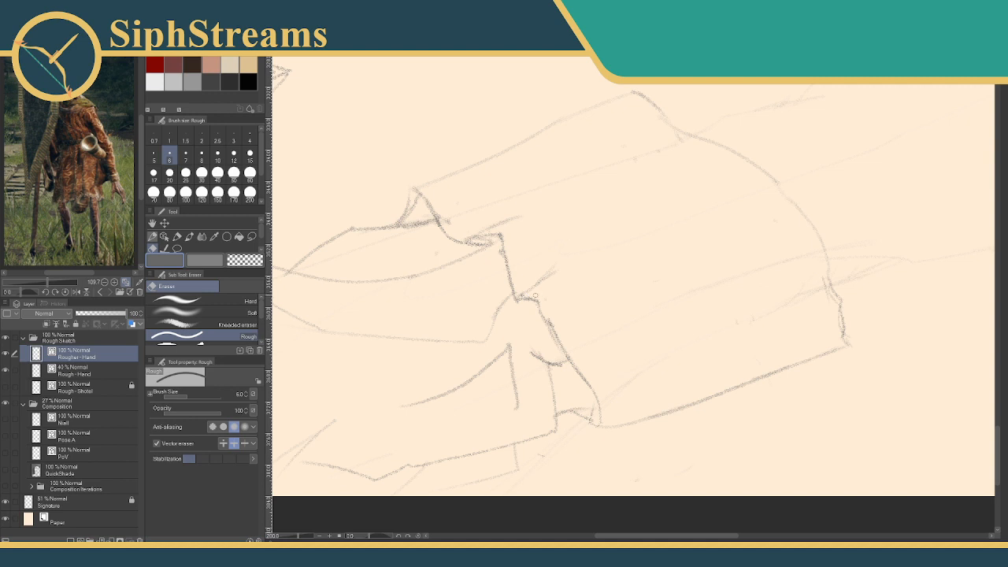
pyautogui.press('p')
pyautogui.moveTo(564, 352); pyautogui.dragTo(556, 323)
pyautogui.press('e')
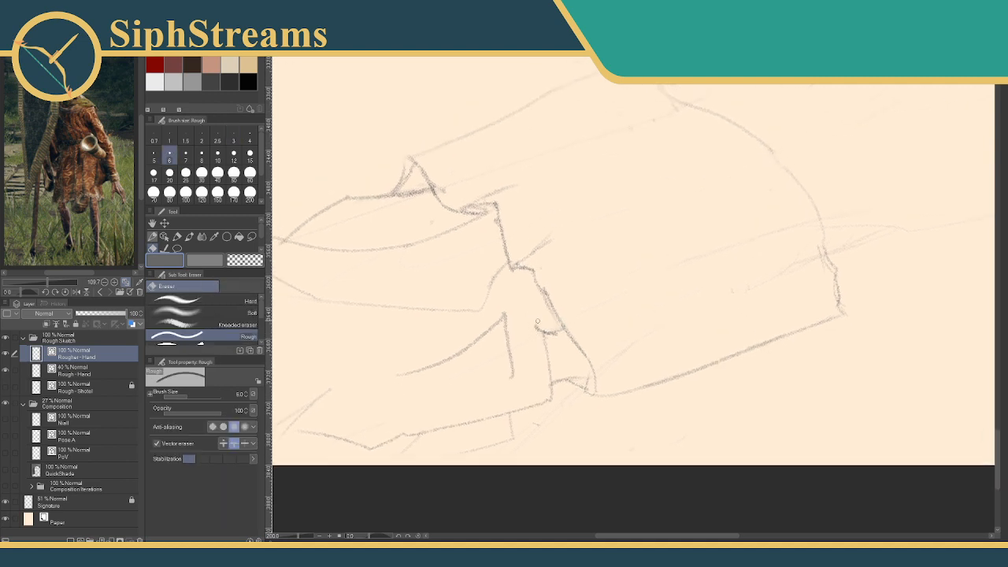
pyautogui.click(552, 332)
pyautogui.press('p')
pyautogui.moveTo(544, 331); pyautogui.dragTo(546, 312)
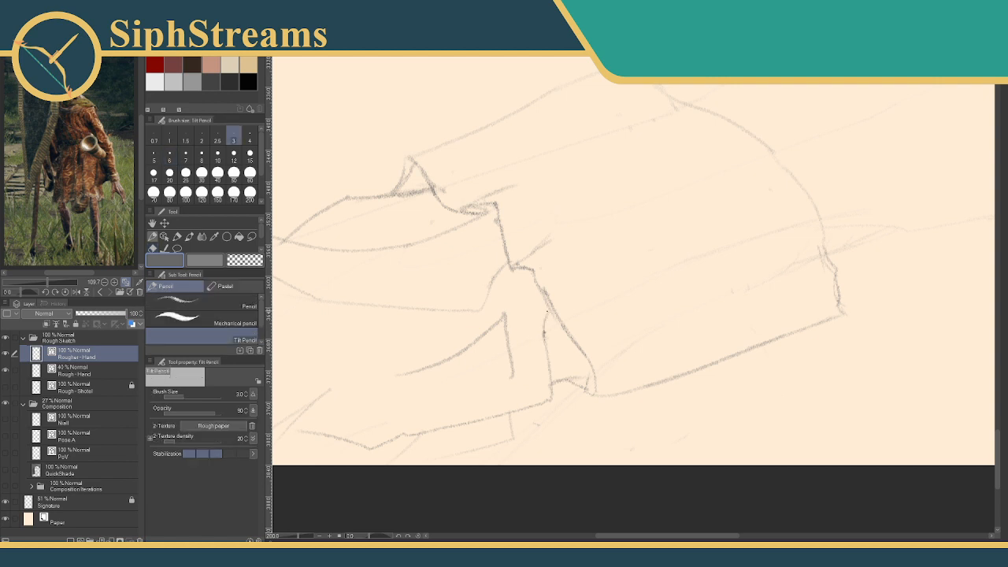
pyautogui.press('e')
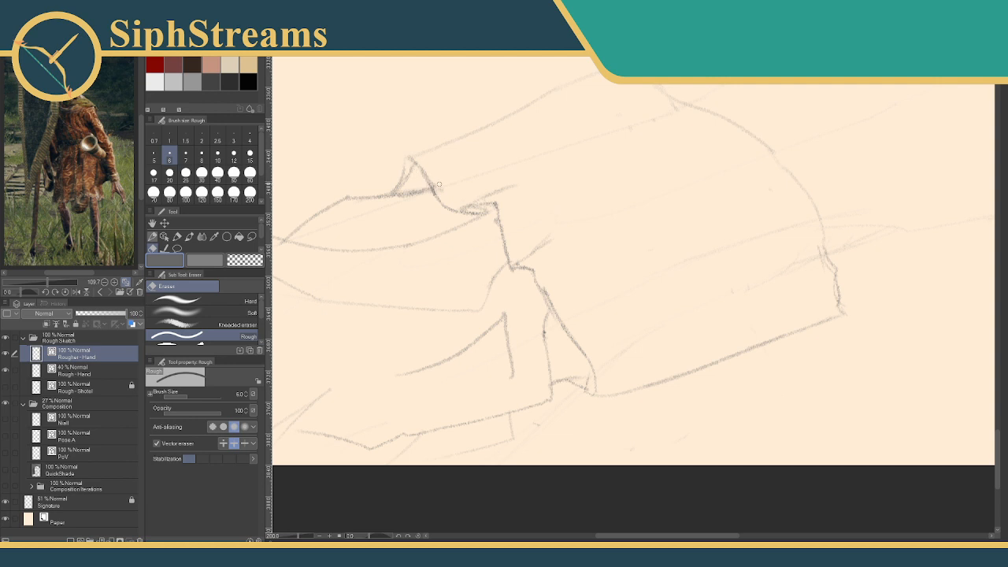
pyautogui.press('p')
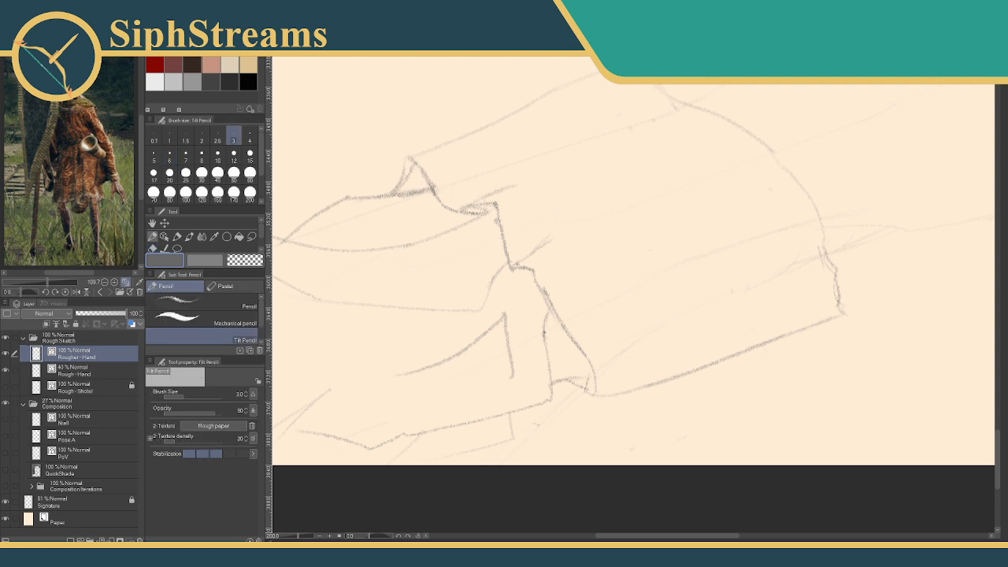
pyautogui.moveTo(584, 344); pyautogui.dragTo(584, 374)
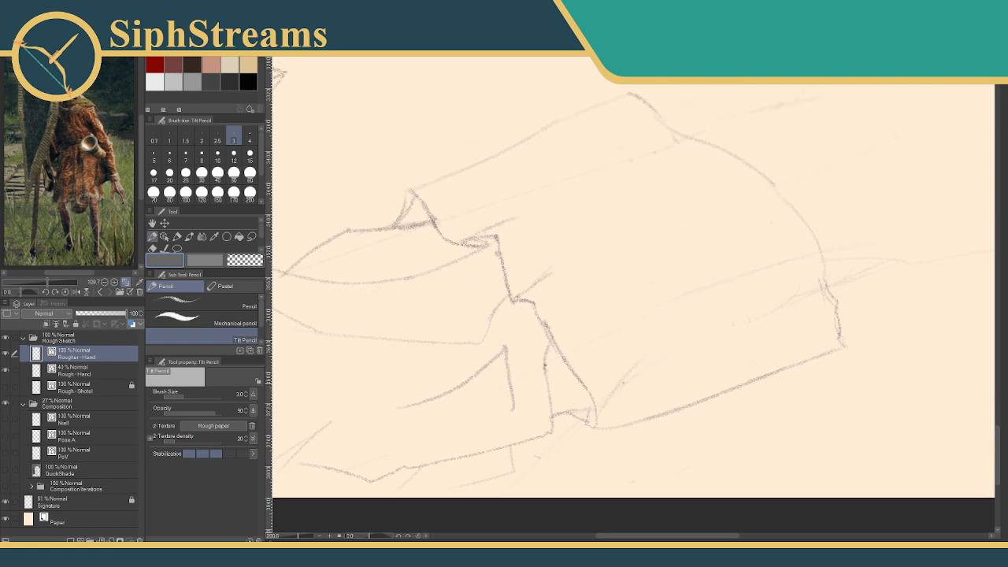
pyautogui.moveTo(626, 376); pyautogui.dragTo(672, 345)
pyautogui.hotkey('ctrl', 'z')
pyautogui.hotkey('ctrl', 'z')
pyautogui.hotkey('ctrl', 'z')
# Draw a short, nearly horizontal crease inside the sleeve near its far edge and hide the Rough - Hand layer.
pyautogui.moveTo(690, 303); pyautogui.dragTo(743, 299)
pyautogui.moveTo(297, 537); pyautogui.dragTo(291, 537)
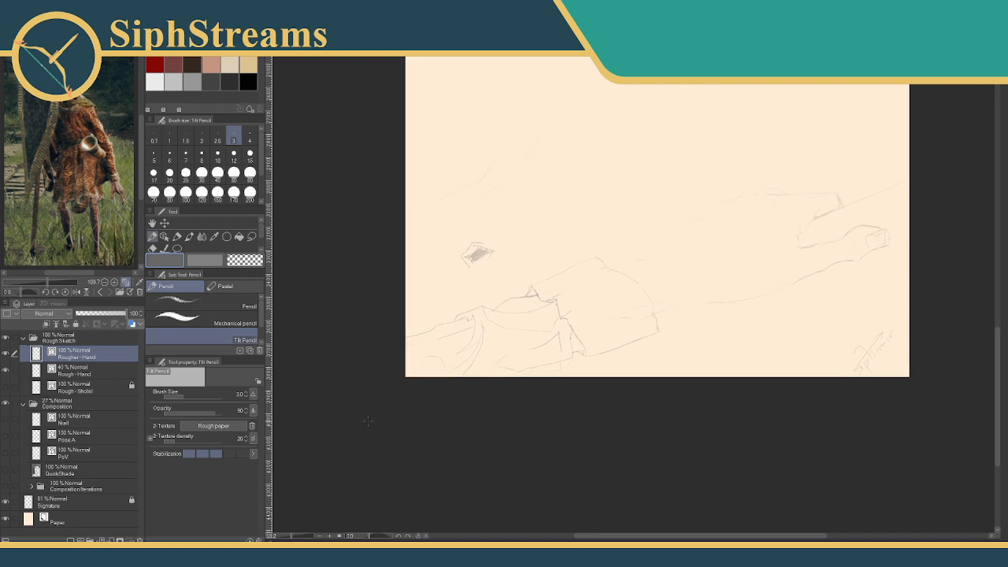
pyautogui.click(7, 370)
pyautogui.moveTo(436, 307)
pyautogui.mouseDown()
pyautogui.moveTo(444, 275)
pyautogui.moveTo(404, 356)
pyautogui.mouseUp()
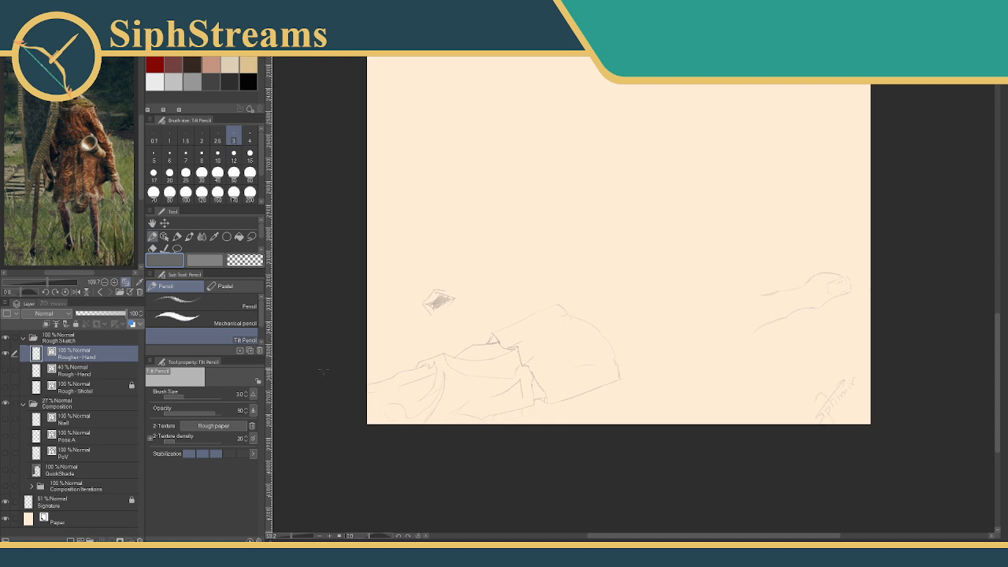
# Enlarge the character reference image around the sleeve cuff and hand.
pyautogui.moveTo(47, 281); pyautogui.dragTo(56, 283)
pyautogui.moveTo(98, 201); pyautogui.dragTo(60, 282)
pyautogui.moveTo(126, 256); pyautogui.dragTo(90, 189)
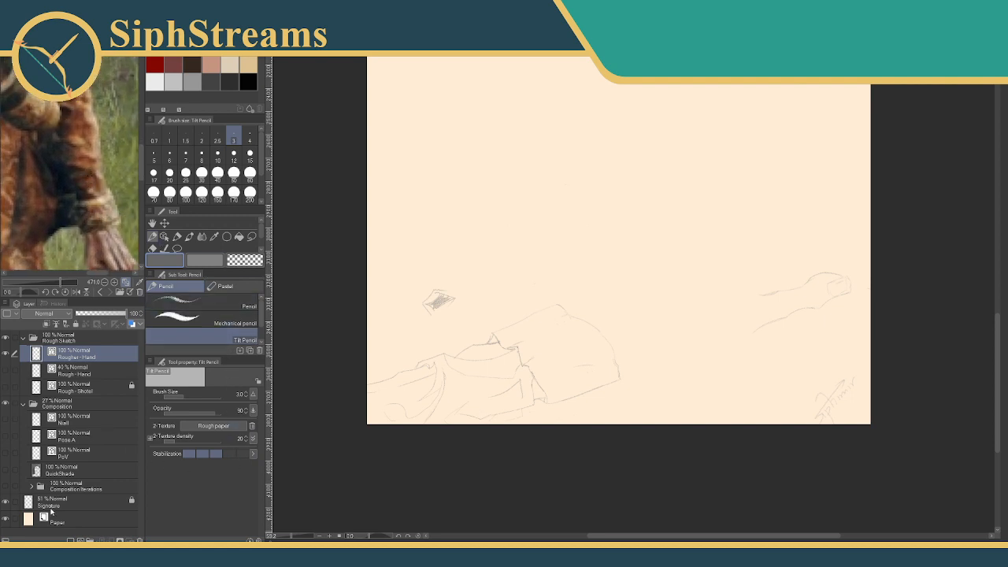
# Add a new layer above the refined hand sketch and name it "Rough - Sleeve Details".
pyautogui.click(79, 539)
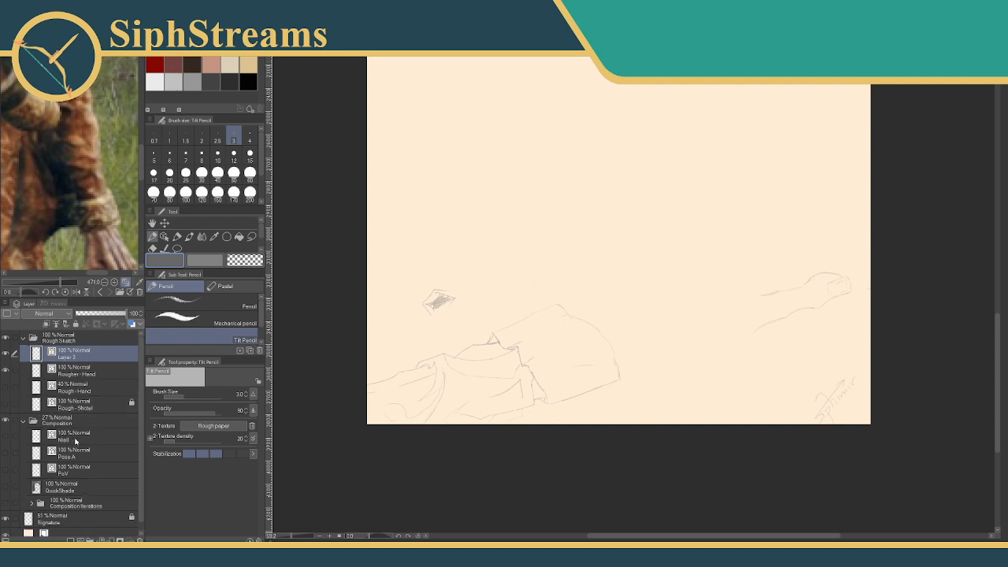
pyautogui.doubleClick(76, 357)
pyautogui.write('Rough - Sleeve Details')
pyautogui.press('Return')
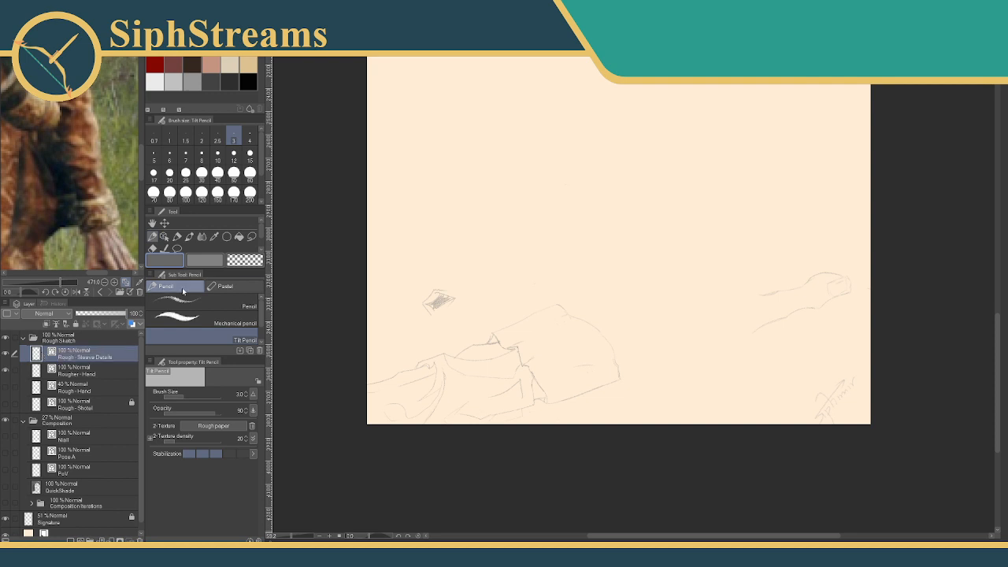
# Sketch trim lines on the sleeve, following the notched cuff edge and the curved outer edge.
pyautogui.moveTo(438, 347); pyautogui.dragTo(403, 341)
pyautogui.moveTo(294, 537); pyautogui.dragTo(299, 537)
pyautogui.moveTo(321, 449)
pyautogui.mouseDown()
pyautogui.moveTo(736, 243)
pyautogui.moveTo(751, 245)
pyautogui.mouseUp()
pyautogui.moveTo(301, 537); pyautogui.dragTo(296, 537)
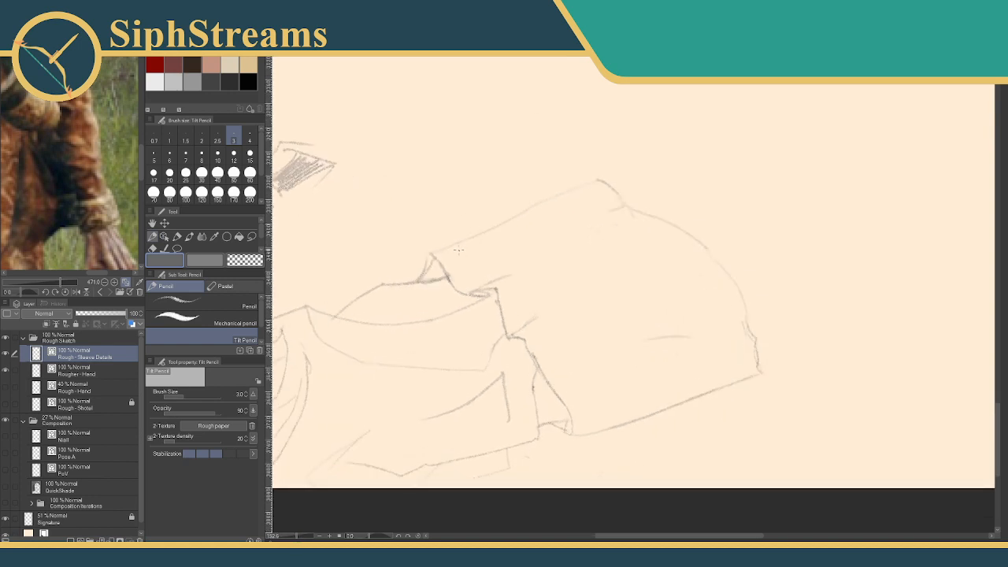
pyautogui.moveTo(456, 246); pyautogui.dragTo(464, 262)
pyautogui.moveTo(608, 216); pyautogui.dragTo(614, 227)
pyautogui.moveTo(671, 250)
pyautogui.mouseDown()
pyautogui.moveTo(712, 286)
pyautogui.moveTo(718, 318)
pyautogui.mouseUp()
# Erase the rough part of the trim line along the sleeve's curved outer edge and redraw it down to the corner.
pyautogui.press('e')
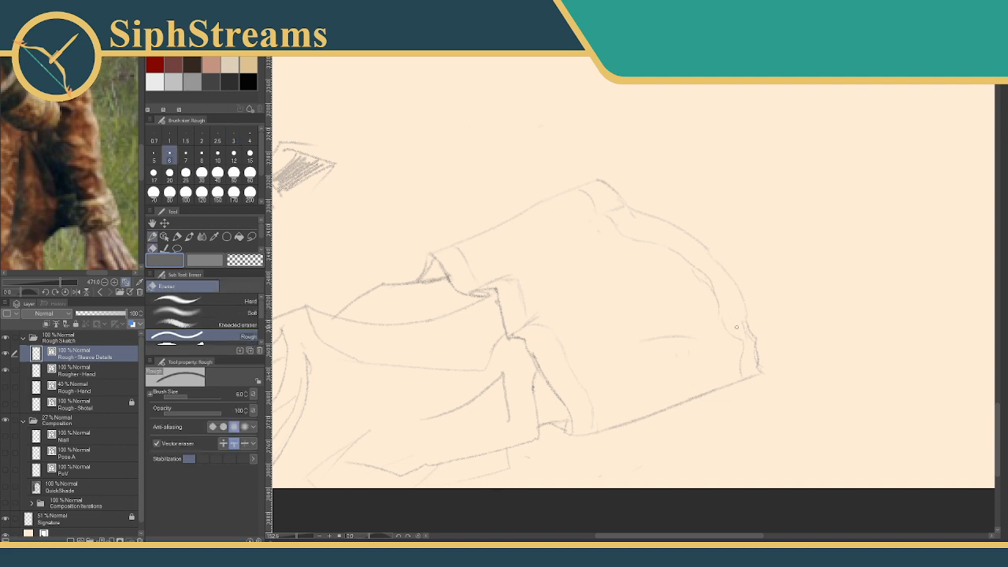
pyautogui.click(704, 273)
pyautogui.press('p')
pyautogui.moveTo(694, 267); pyautogui.dragTo(737, 359)
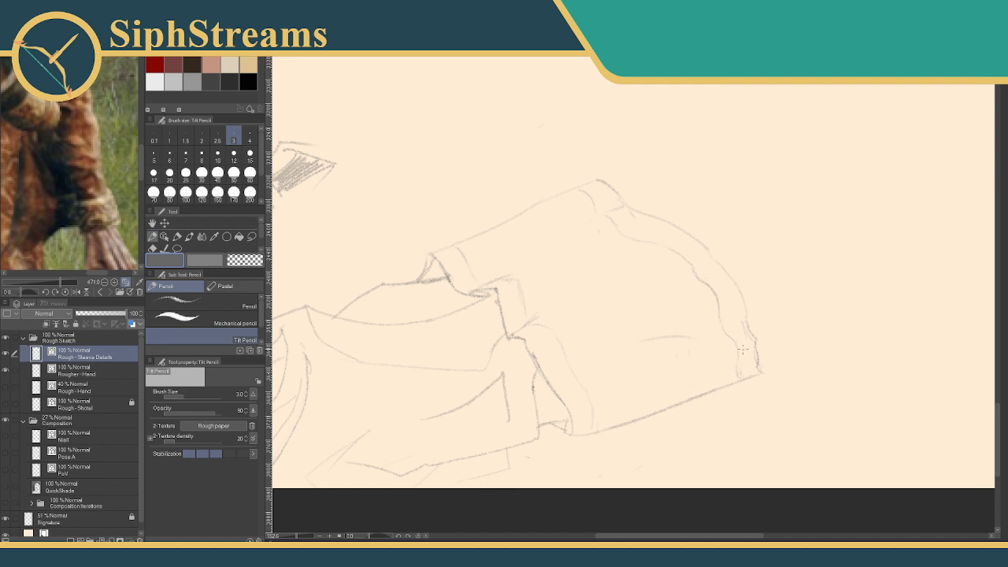
pyautogui.press('e')
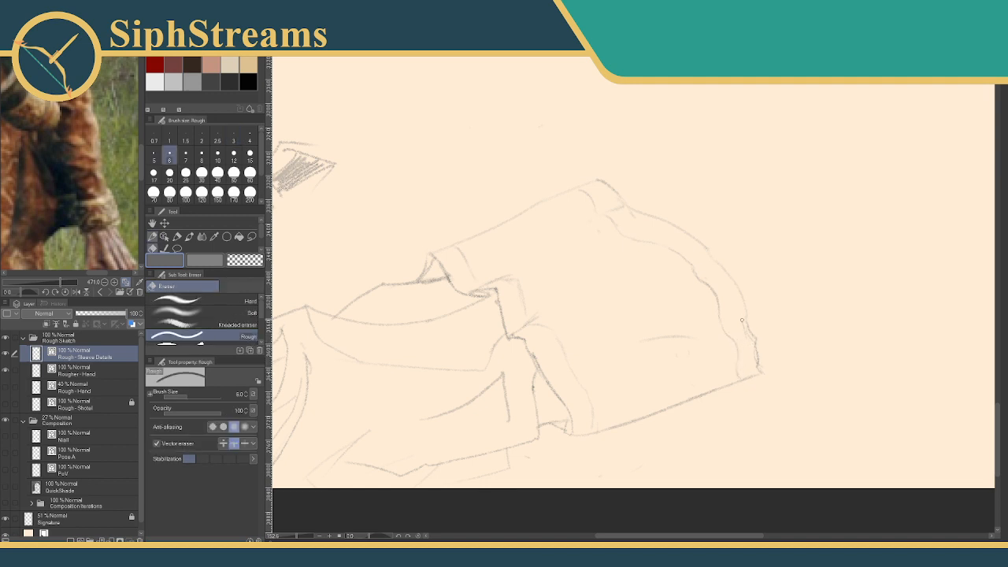
# Sketch curved guide lines and swirling embroidery motifs inside the sleeve, and erase the stray marks in the upper swirl.
pyautogui.press('p')
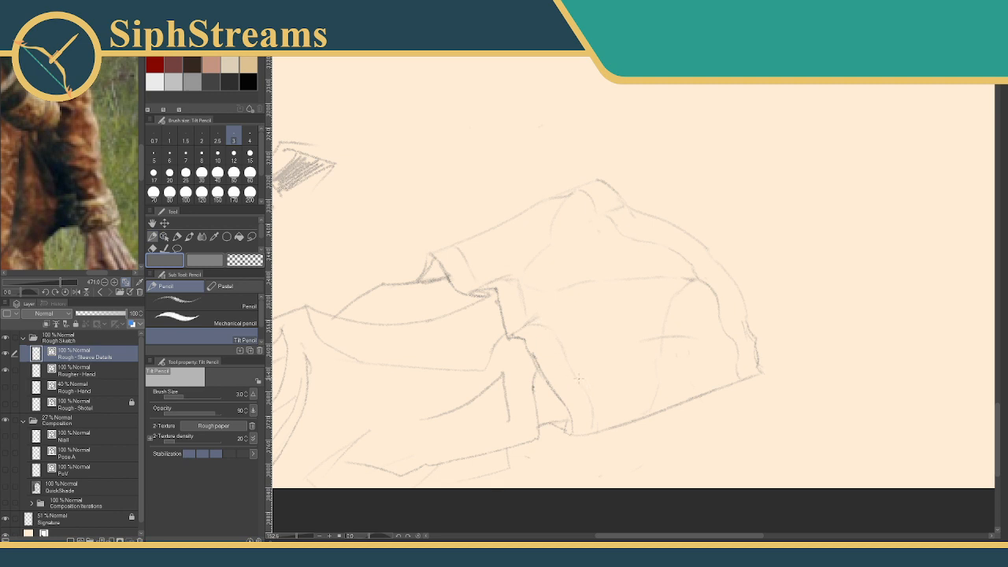
pyautogui.moveTo(619, 317); pyautogui.dragTo(568, 306)
pyautogui.hotkey('ctrl', 'z')
pyautogui.moveTo(570, 322); pyautogui.dragTo(589, 316)
pyautogui.press('e')
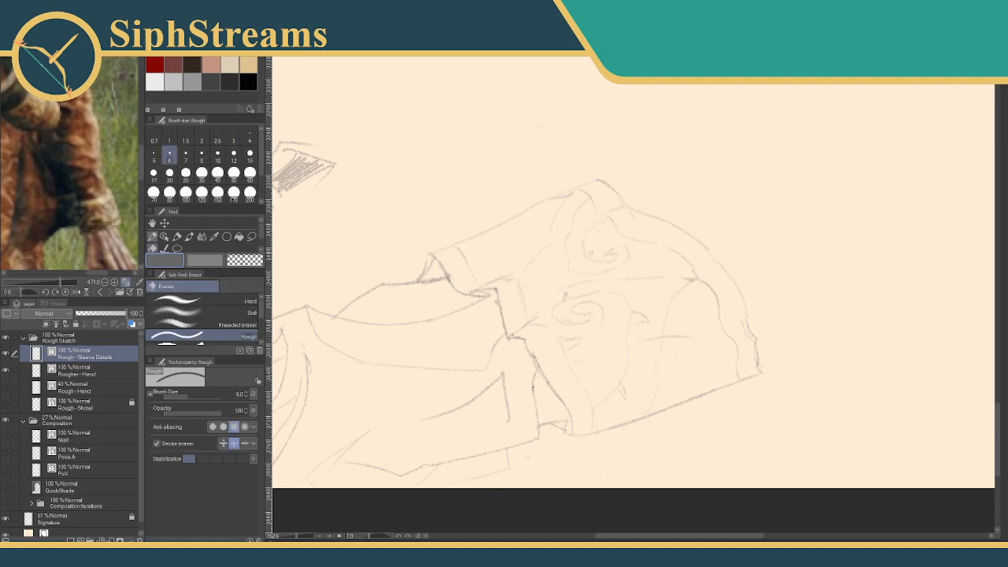
pyautogui.press('p')
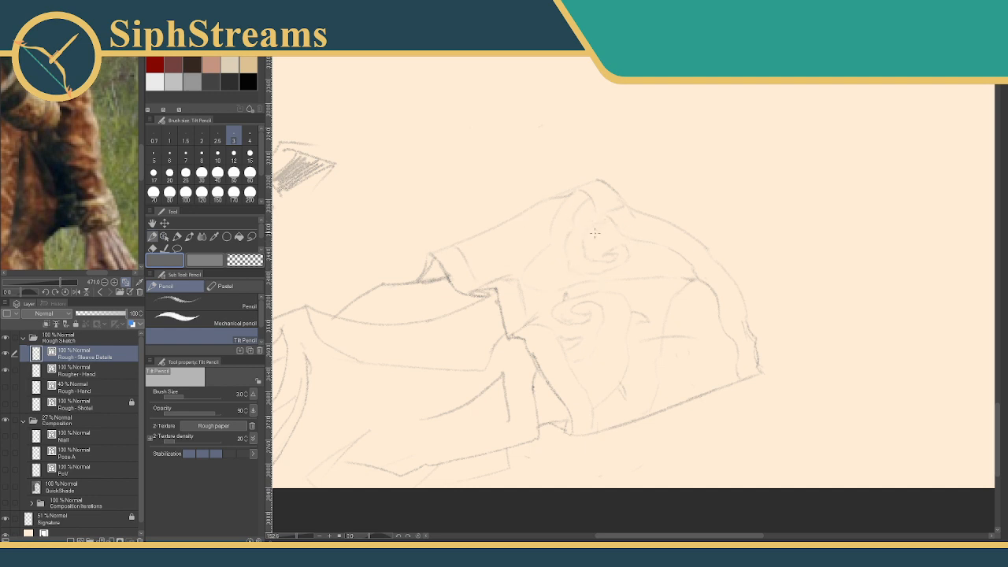
pyautogui.press('e')
pyautogui.press('p')
pyautogui.moveTo(666, 255)
pyautogui.mouseDown()
pyautogui.moveTo(583, 268)
pyautogui.moveTo(335, 369)
pyautogui.mouseUp()
pyautogui.moveTo(439, 248); pyautogui.dragTo(584, 222)
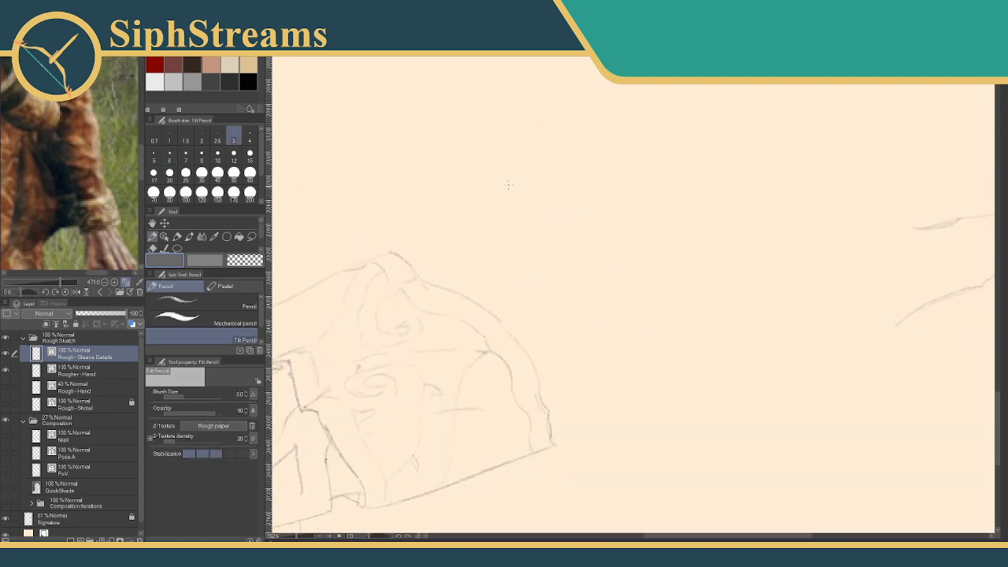
pyautogui.moveTo(480, 139)
pyautogui.mouseDown()
pyautogui.moveTo(530, 245)
pyautogui.moveTo(576, 304)
pyautogui.mouseUp()
pyautogui.moveTo(518, 121); pyautogui.dragTo(623, 291)
pyautogui.moveTo(564, 115); pyautogui.dragTo(669, 271)
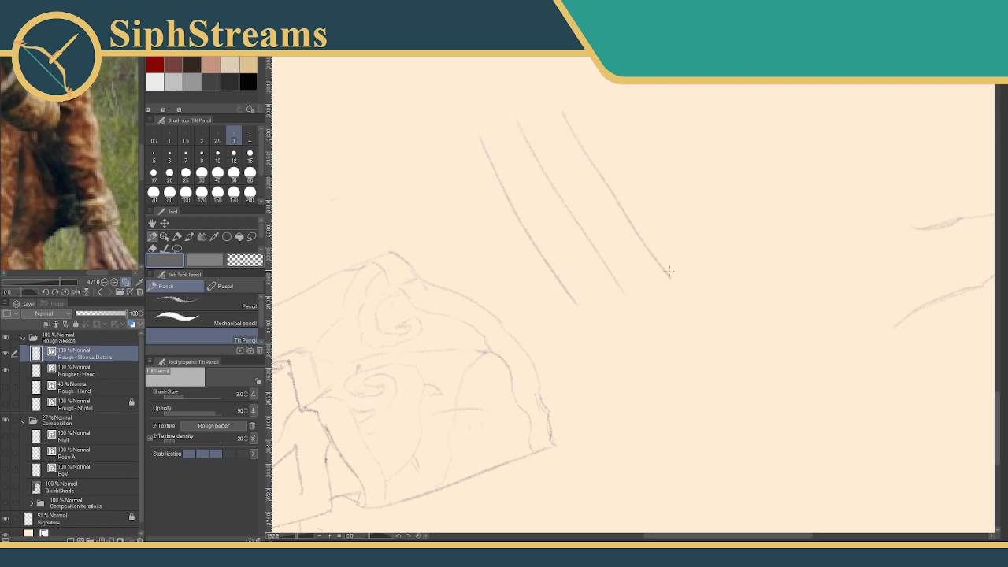
pyautogui.hotkey('ctrl', 'z')
pyautogui.hotkey('ctrl', 'z')
pyautogui.hotkey('ctrl', 'z')
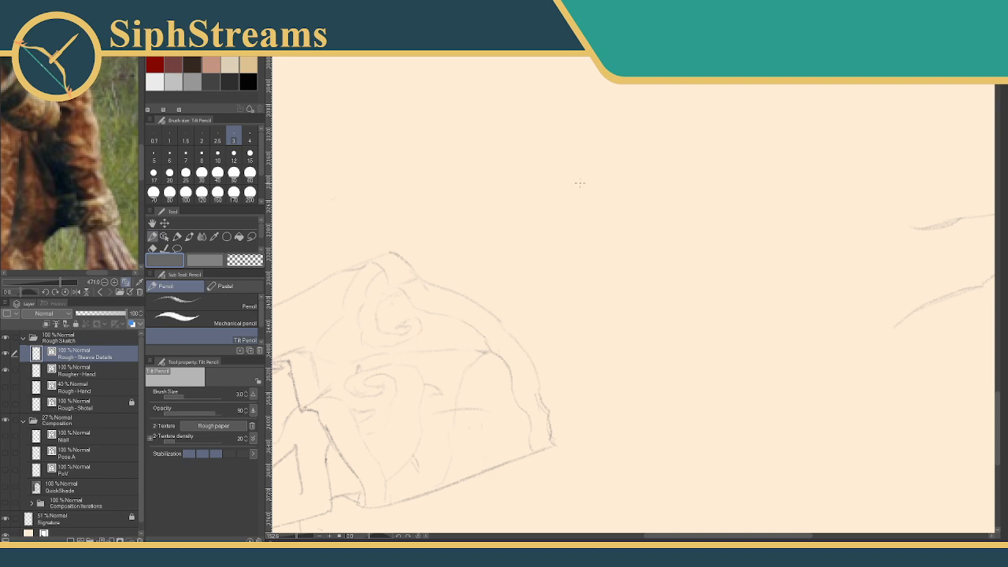
# Draw a study of nested wavy contour rings, like a topographic map, in the empty area beside the sleeve.
pyautogui.moveTo(539, 175)
pyautogui.mouseDown()
pyautogui.moveTo(527, 233)
pyautogui.moveTo(605, 318)
pyautogui.moveTo(721, 344)
pyautogui.moveTo(760, 262)
pyautogui.moveTo(757, 166)
pyautogui.moveTo(583, 157)
pyautogui.moveTo(538, 186)
pyautogui.moveTo(642, 186)
pyautogui.moveTo(706, 162)
pyautogui.moveTo(715, 173)
pyautogui.moveTo(712, 230)
pyautogui.moveTo(773, 285)
pyautogui.moveTo(748, 321)
pyautogui.moveTo(705, 343)
pyautogui.moveTo(665, 350)
pyautogui.moveTo(623, 339)
pyautogui.moveTo(619, 257)
pyautogui.moveTo(575, 196)
pyautogui.mouseUp()
pyautogui.moveTo(620, 226)
pyautogui.mouseDown()
pyautogui.moveTo(700, 188)
pyautogui.moveTo(694, 244)
pyautogui.moveTo(758, 276)
pyautogui.moveTo(766, 291)
pyautogui.moveTo(715, 334)
pyautogui.moveTo(669, 336)
pyautogui.moveTo(647, 323)
pyautogui.moveTo(650, 273)
pyautogui.moveTo(617, 228)
pyautogui.mouseUp()
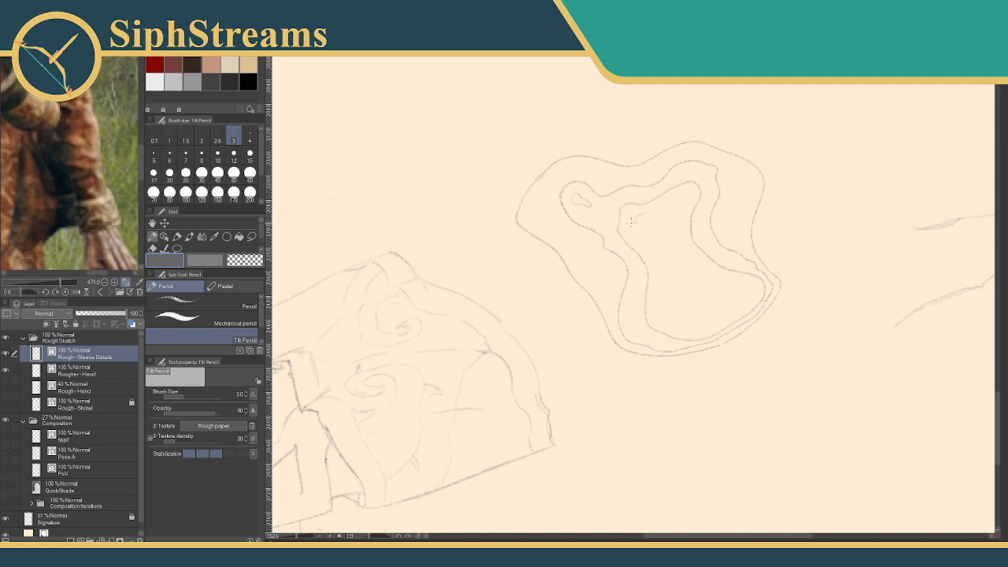
pyautogui.moveTo(633, 231)
pyautogui.mouseDown()
pyautogui.moveTo(680, 207)
pyautogui.moveTo(645, 214)
pyautogui.mouseUp()
pyautogui.moveTo(676, 266)
pyautogui.mouseDown()
pyautogui.moveTo(659, 323)
pyautogui.moveTo(689, 335)
pyautogui.moveTo(713, 331)
pyautogui.moveTo(748, 304)
pyautogui.moveTo(741, 279)
pyautogui.moveTo(683, 263)
pyautogui.mouseUp()
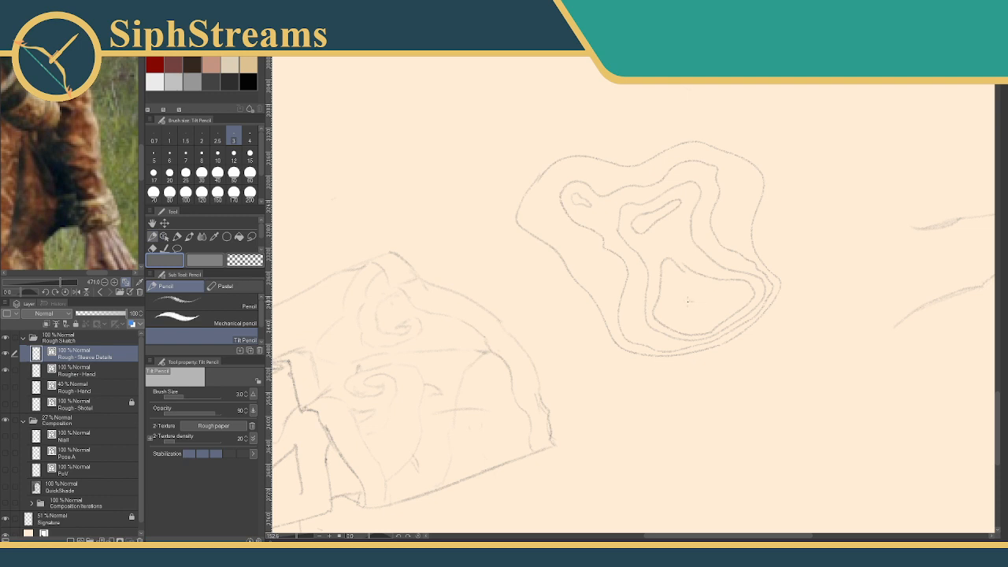
pyautogui.moveTo(682, 303)
pyautogui.mouseDown()
pyautogui.moveTo(684, 325)
pyautogui.moveTo(740, 305)
pyautogui.moveTo(693, 296)
pyautogui.moveTo(686, 304)
pyautogui.mouseUp()
pyautogui.moveTo(506, 299)
pyautogui.mouseDown()
pyautogui.moveTo(631, 357)
pyautogui.moveTo(660, 394)
pyautogui.mouseUp()
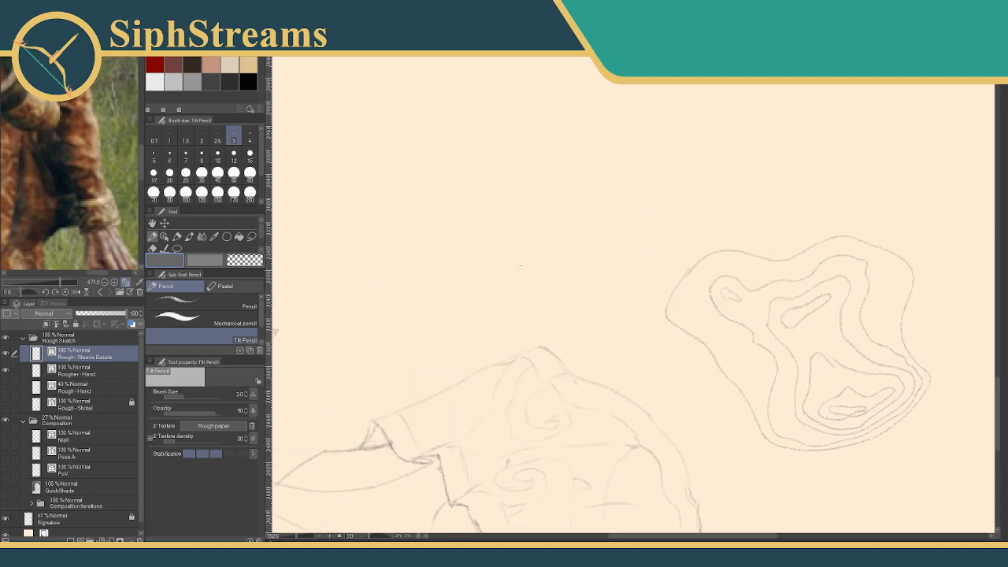
pyautogui.moveTo(661, 294); pyautogui.dragTo(418, 226)
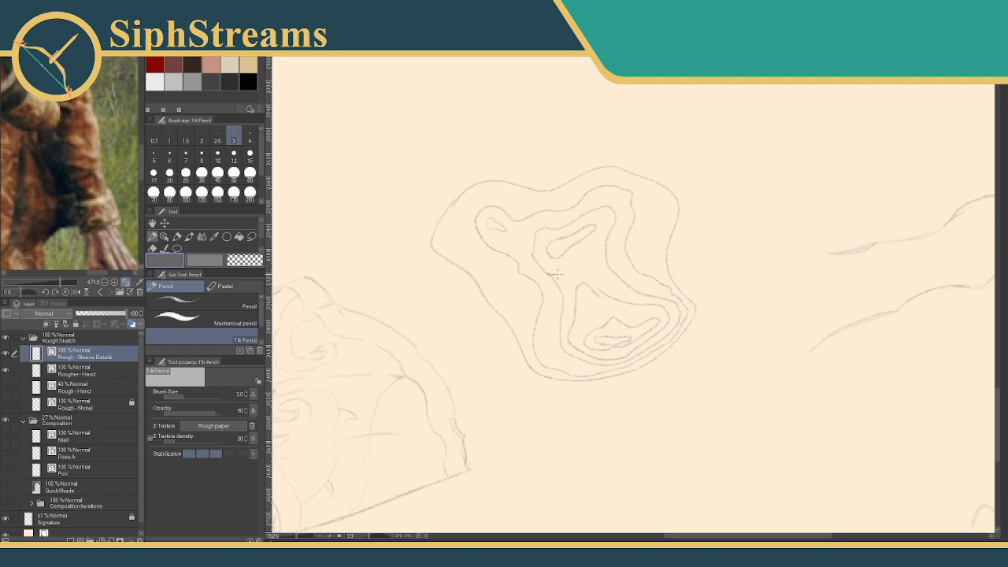
# Pinch the second contour ring inward to meet the inner ring and erase the small overlap at their junction.
pyautogui.moveTo(558, 274); pyautogui.dragTo(539, 288)
pyautogui.press('e')
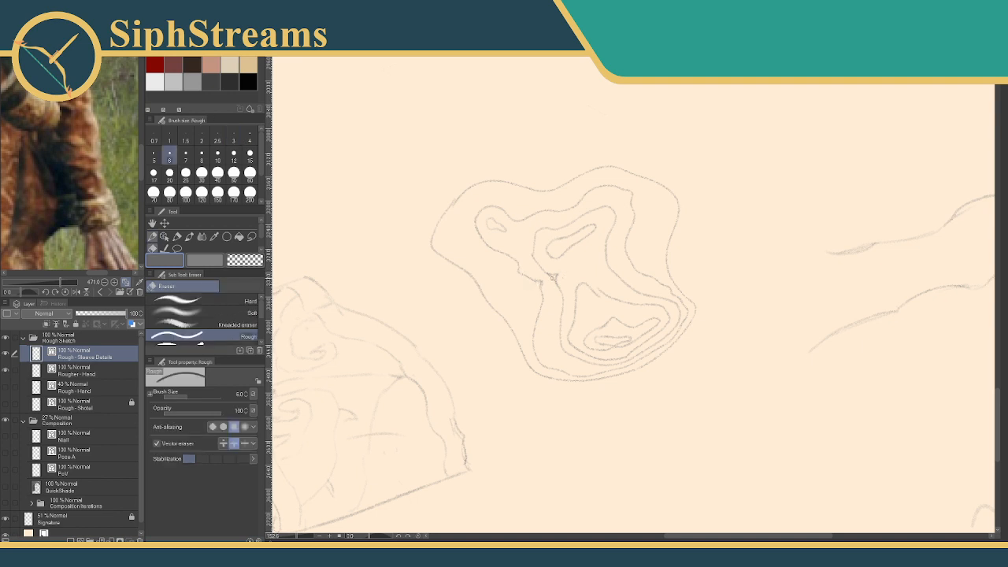
pyautogui.press('p')
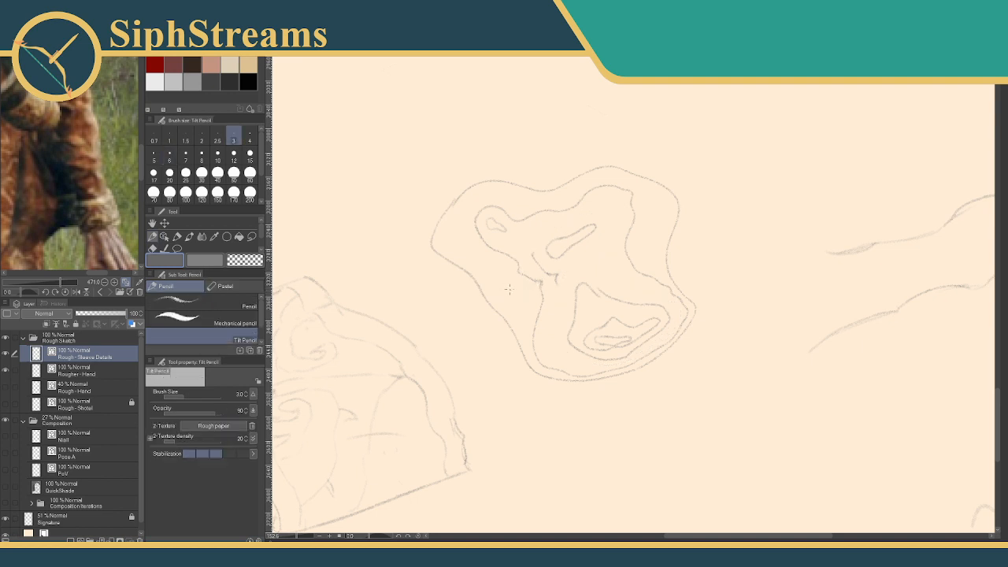
pyautogui.hotkey('ctrl', 'z')
pyautogui.press('e')
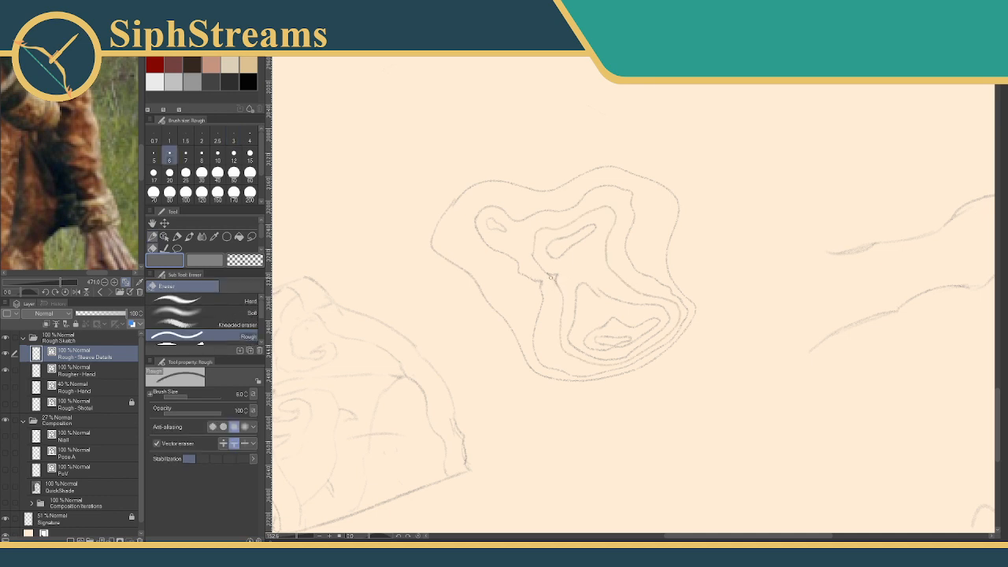
pyautogui.press('p')
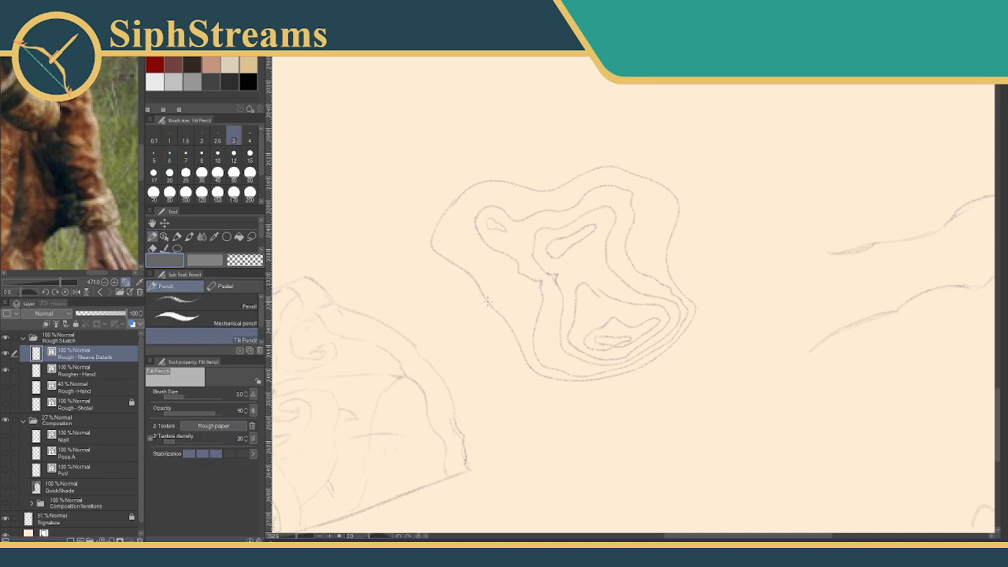
# Reshape the outer contour ring's left side and draw a crease line through the notches connecting it to the inner rings.
pyautogui.press('e')
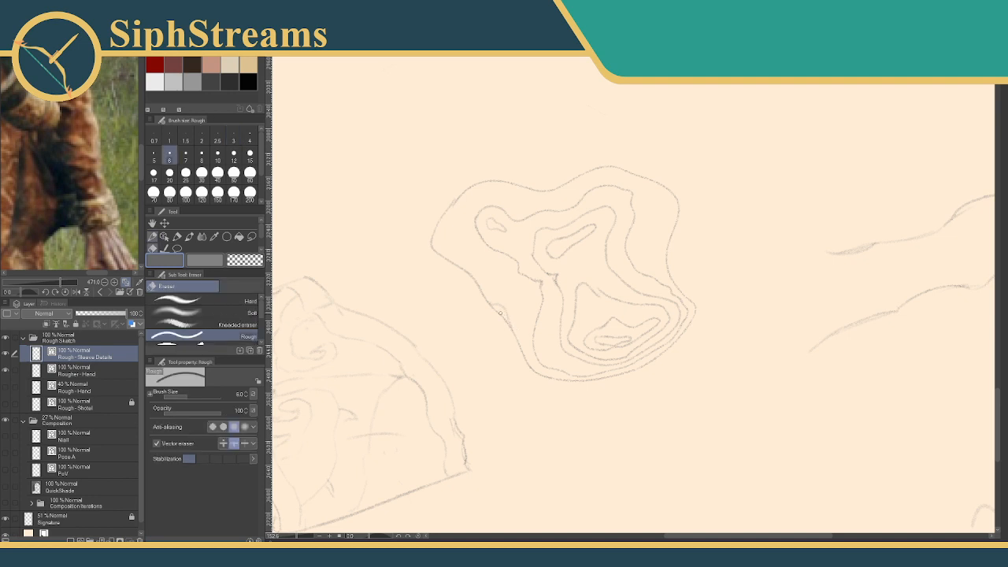
pyautogui.press('p')
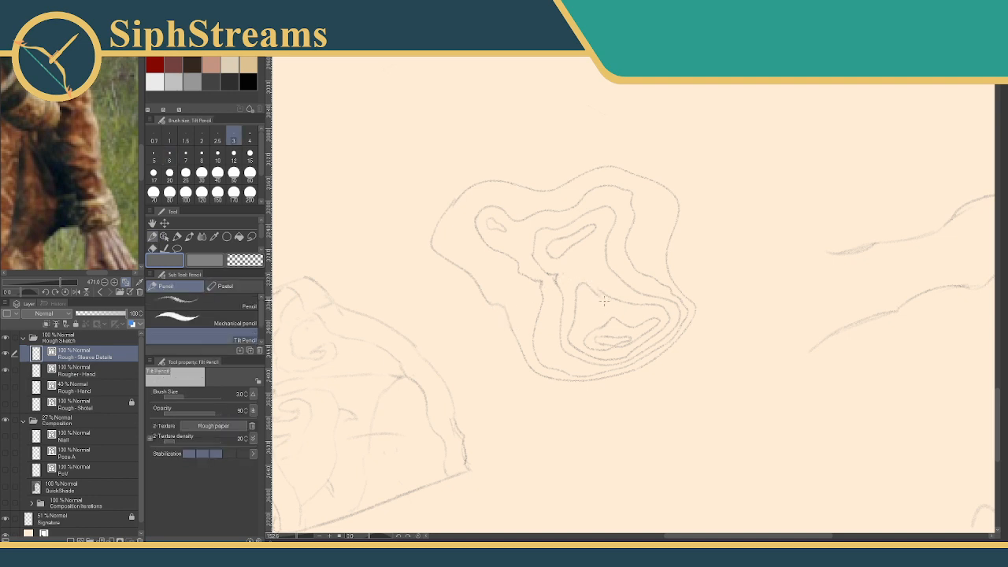
pyautogui.moveTo(591, 280)
pyautogui.mouseDown()
pyautogui.moveTo(561, 272)
pyautogui.moveTo(487, 311)
pyautogui.mouseUp()
pyautogui.hotkey('ctrl', 'z')
pyautogui.moveTo(593, 285)
pyautogui.mouseDown()
pyautogui.moveTo(564, 273)
pyautogui.moveTo(505, 304)
pyautogui.mouseUp()
# Draw a study of two overlapping stepped fold curves in the empty area below the contour rings.
pyautogui.scroll(-4, 544, 336)
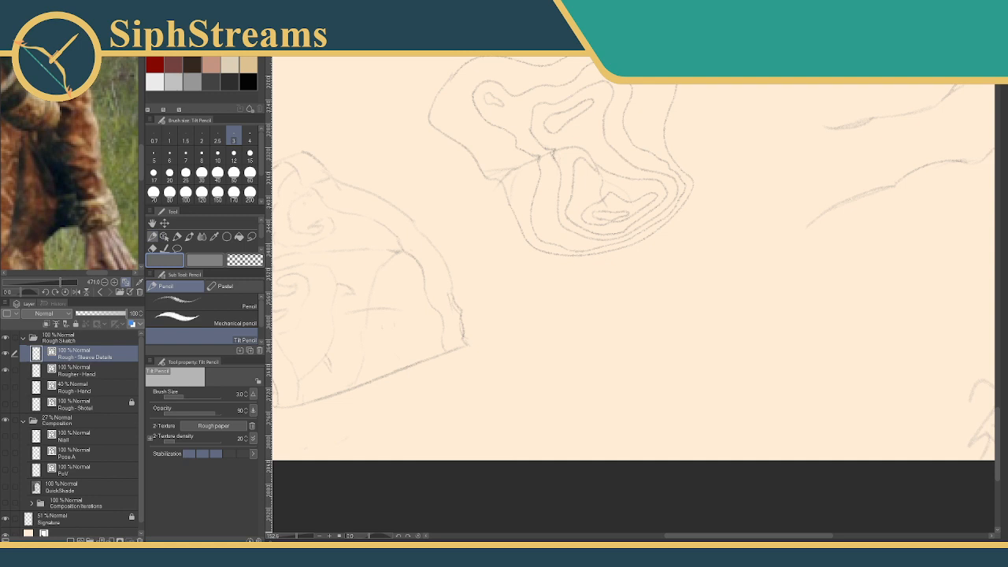
pyautogui.moveTo(592, 298); pyautogui.dragTo(762, 332)
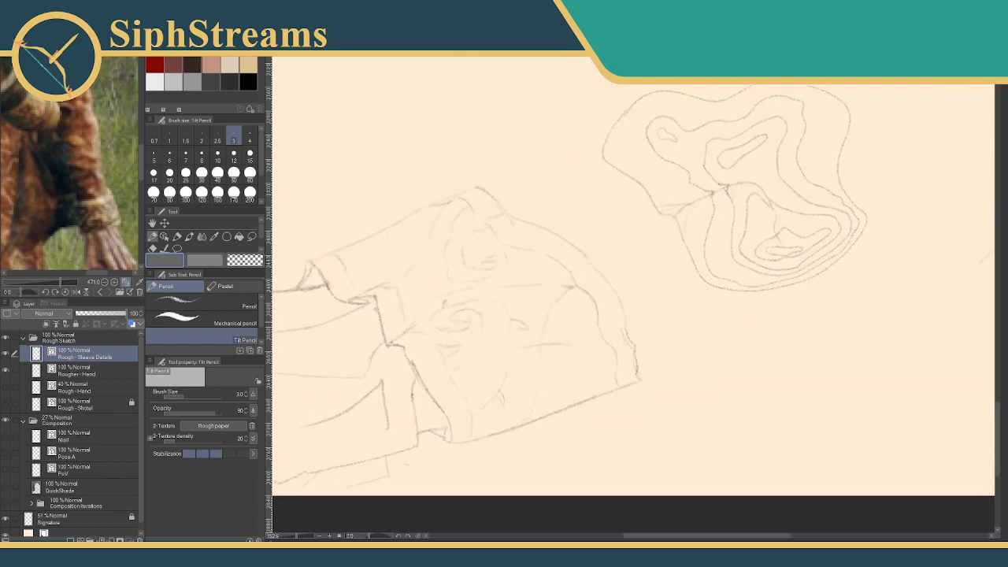
pyautogui.moveTo(682, 310)
pyautogui.mouseDown()
pyautogui.moveTo(650, 272)
pyautogui.moveTo(667, 275)
pyautogui.moveTo(609, 287)
pyautogui.moveTo(635, 326)
pyautogui.moveTo(706, 389)
pyautogui.mouseUp()
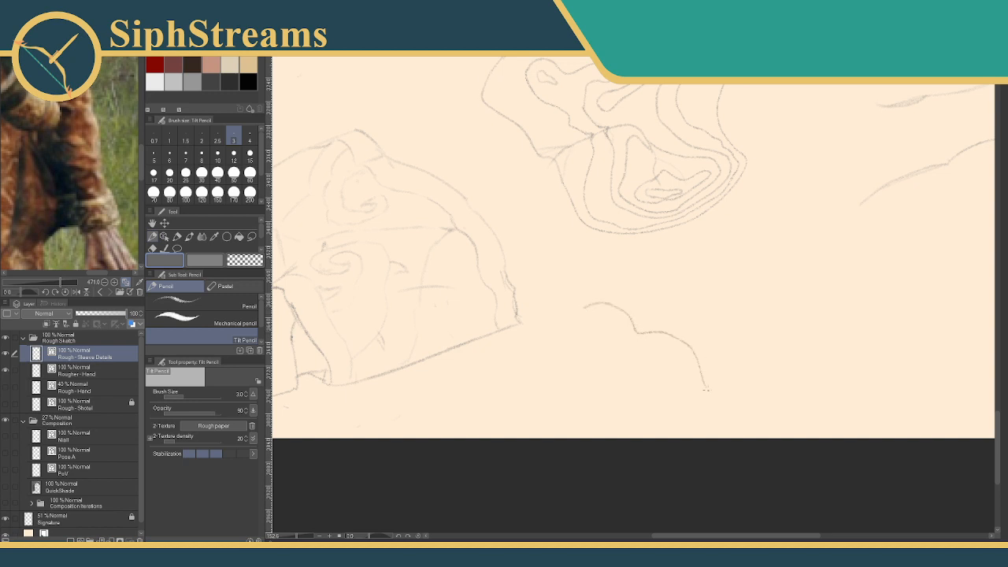
pyautogui.moveTo(666, 267)
pyautogui.mouseDown()
pyautogui.moveTo(712, 280)
pyautogui.moveTo(763, 364)
pyautogui.mouseUp()
pyautogui.moveTo(653, 258); pyautogui.dragTo(625, 355)
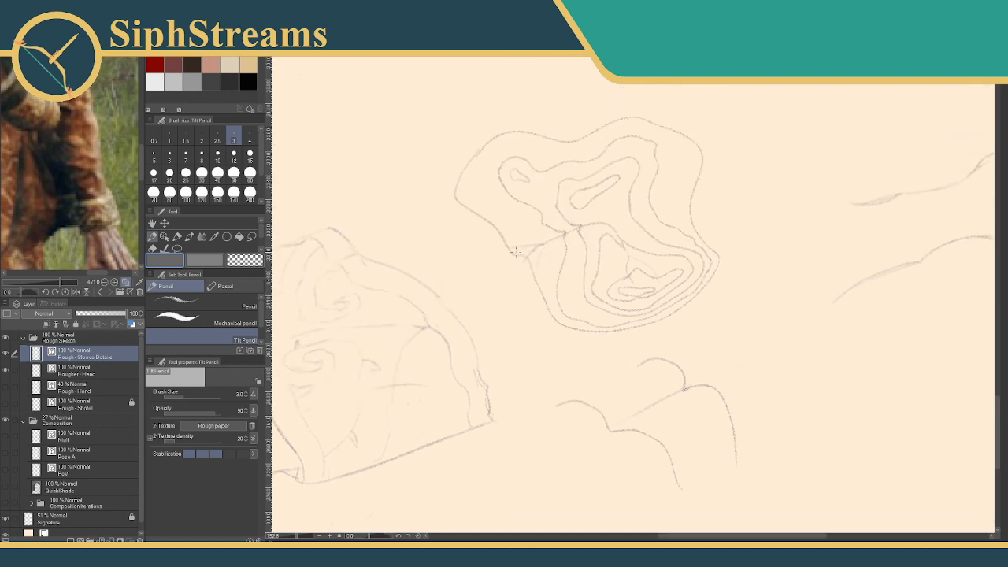
# Draw three roughly parallel wavy lines above the contour rings, replacing the uppermost with a more strongly bent curve.
pyautogui.moveTo(520, 253)
pyautogui.mouseDown()
pyautogui.moveTo(420, 374)
pyautogui.moveTo(384, 466)
pyautogui.mouseUp()
pyautogui.moveTo(470, 206)
pyautogui.mouseDown()
pyautogui.moveTo(526, 252)
pyautogui.moveTo(603, 247)
pyautogui.moveTo(653, 337)
pyautogui.mouseUp()
pyautogui.moveTo(570, 159)
pyautogui.mouseDown()
pyautogui.moveTo(655, 167)
pyautogui.moveTo(741, 267)
pyautogui.mouseUp()
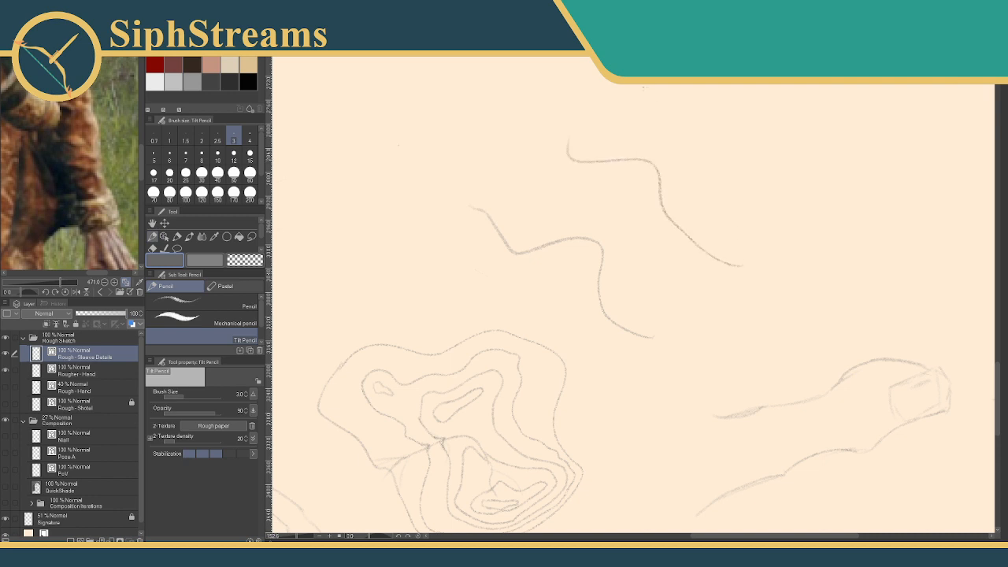
pyautogui.moveTo(645, 89)
pyautogui.mouseDown()
pyautogui.moveTo(739, 94)
pyautogui.moveTo(792, 207)
pyautogui.mouseUp()
pyautogui.moveTo(690, 119); pyautogui.dragTo(602, 200)
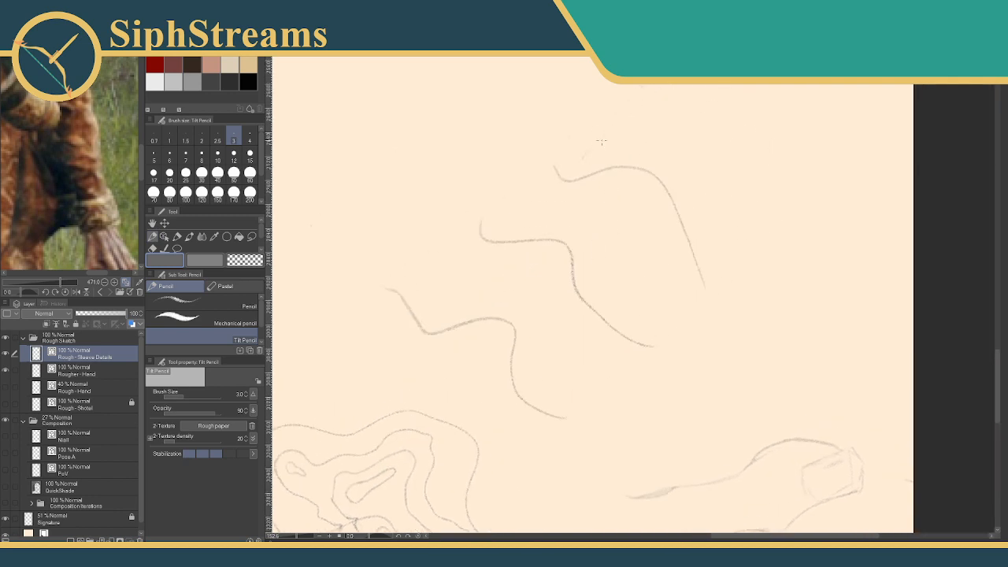
pyautogui.press('e')
pyautogui.moveTo(640, 151); pyautogui.dragTo(596, 179)
pyautogui.press('p')
pyautogui.moveTo(541, 143)
pyautogui.mouseDown()
pyautogui.moveTo(564, 175)
pyautogui.moveTo(681, 135)
pyautogui.moveTo(669, 197)
pyautogui.moveTo(768, 287)
pyautogui.mouseUp()
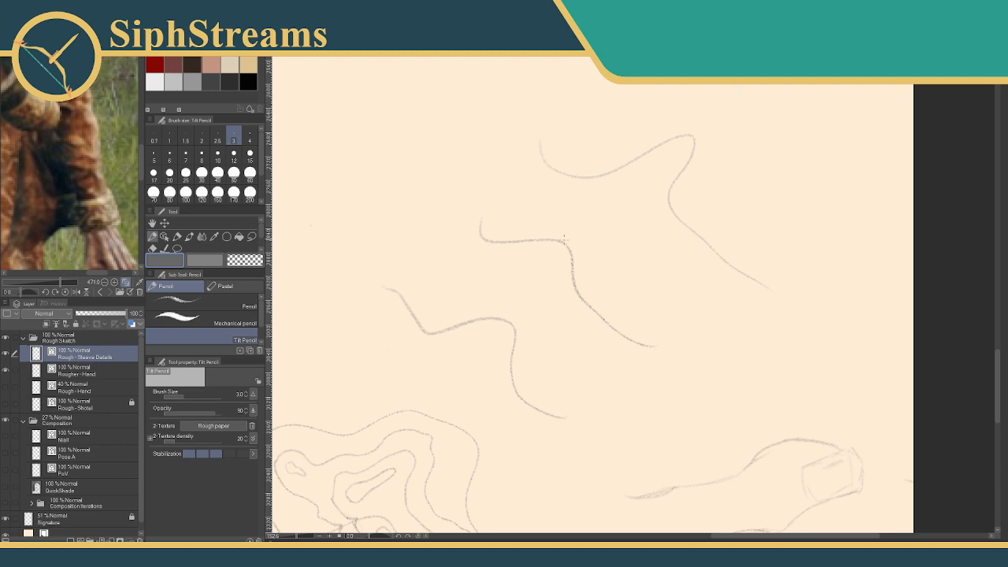
# Remove the middle wavy line, try straight diagonal guides across the gap, and draw a new wavy line between the outer two.
pyautogui.hotkey('ctrl', 'z')
pyautogui.moveTo(473, 201); pyautogui.dragTo(689, 312)
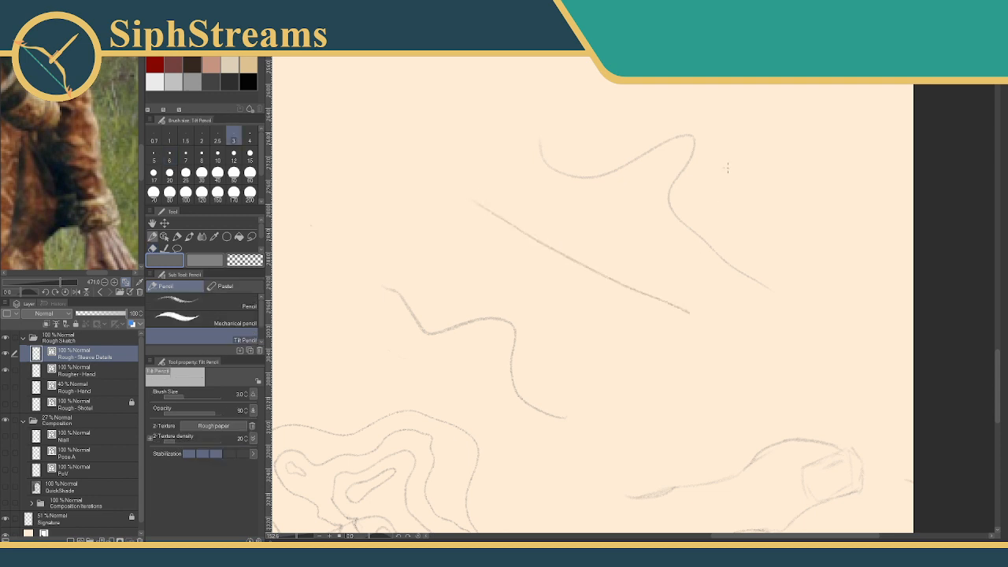
pyautogui.moveTo(770, 92)
pyautogui.mouseDown()
pyautogui.moveTo(669, 152)
pyautogui.moveTo(449, 374)
pyautogui.mouseUp()
pyautogui.hotkey('ctrl', 'z')
pyautogui.hotkey('ctrl', 'z')
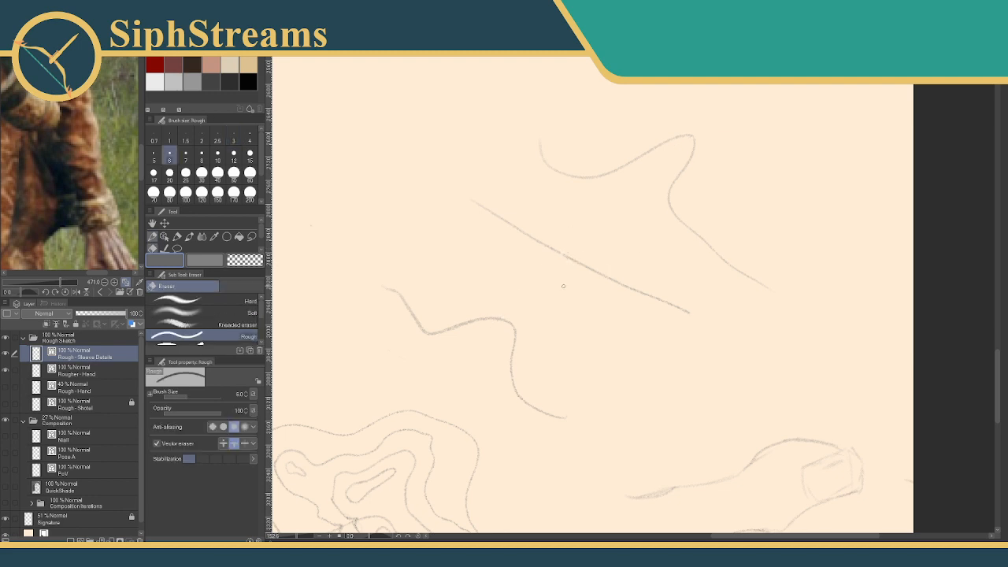
pyautogui.hotkey('ctrl', 'z')
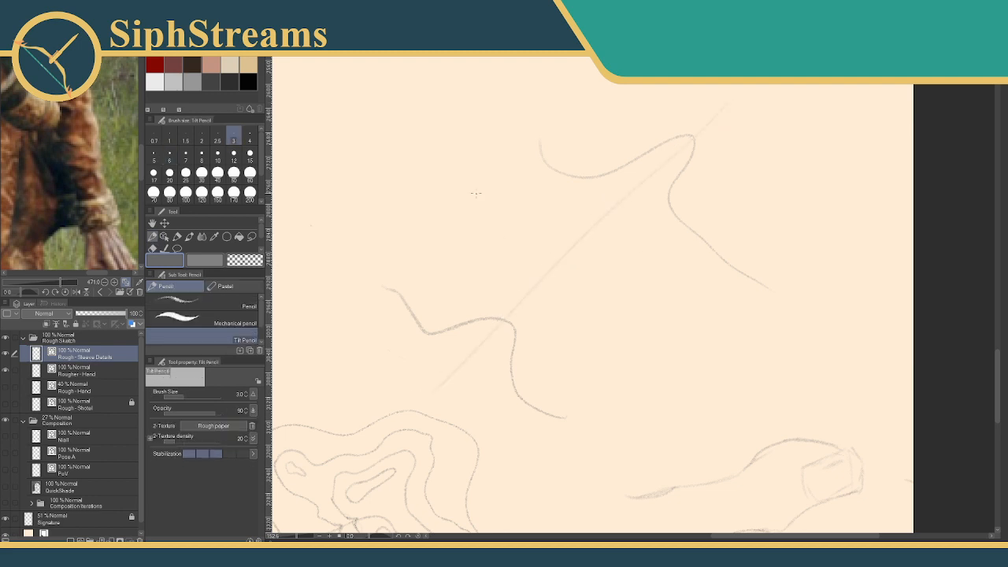
pyautogui.moveTo(485, 177)
pyautogui.mouseDown()
pyautogui.moveTo(514, 224)
pyautogui.moveTo(590, 233)
pyautogui.moveTo(618, 266)
pyautogui.moveTo(585, 271)
pyautogui.moveTo(600, 237)
pyautogui.mouseUp()
pyautogui.moveTo(546, 305); pyautogui.dragTo(601, 130)
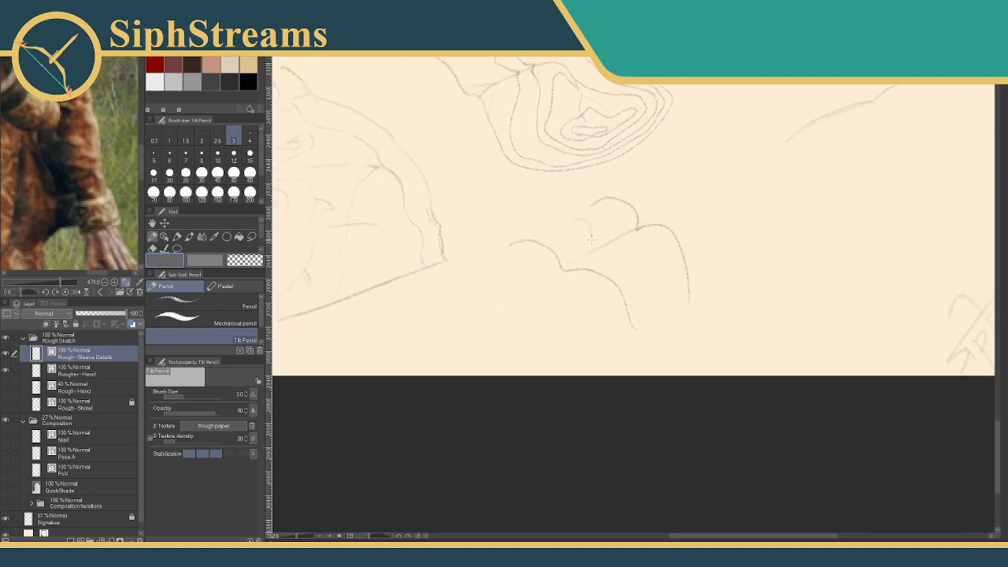
pyautogui.moveTo(602, 246)
pyautogui.mouseDown()
pyautogui.moveTo(628, 249)
pyautogui.moveTo(664, 311)
pyautogui.mouseUp()
pyautogui.hotkey('ctrl', 'z')
pyautogui.moveTo(570, 223); pyautogui.dragTo(626, 257)
pyautogui.moveTo(577, 224)
pyautogui.mouseDown()
pyautogui.moveTo(603, 215)
pyautogui.moveTo(651, 248)
pyautogui.moveTo(627, 259)
pyautogui.mouseUp()
pyautogui.hotkey('ctrl', 'z')
pyautogui.hotkey('ctrl', 'z')
# Draw connecting arcs and small angular facets between the two fold curves, redoing the pointed tip at the upper end.
pyautogui.moveTo(572, 231)
pyautogui.mouseDown()
pyautogui.moveTo(582, 256)
pyautogui.moveTo(623, 266)
pyautogui.mouseUp()
pyautogui.moveTo(605, 223)
pyautogui.mouseDown()
pyautogui.moveTo(613, 246)
pyautogui.moveTo(643, 260)
pyautogui.moveTo(624, 268)
pyautogui.mouseUp()
pyautogui.moveTo(574, 231)
pyautogui.mouseDown()
pyautogui.moveTo(567, 216)
pyautogui.moveTo(587, 222)
pyautogui.mouseUp()
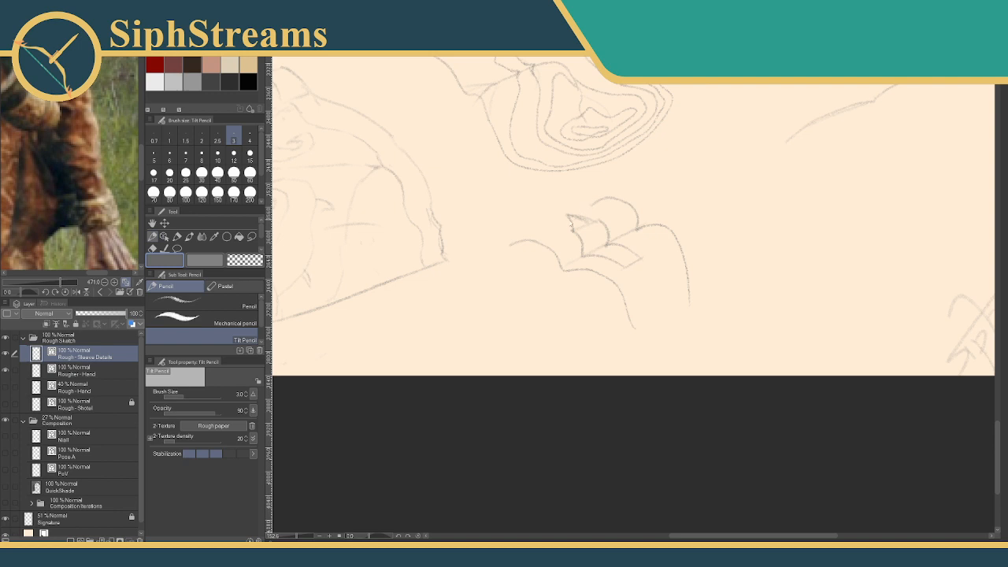
pyautogui.hotkey('ctrl', 'z')
pyautogui.hotkey('ctrl', 'z')
pyautogui.moveTo(572, 229)
pyautogui.mouseDown()
pyautogui.moveTo(561, 220)
pyautogui.moveTo(588, 220)
pyautogui.mouseUp()
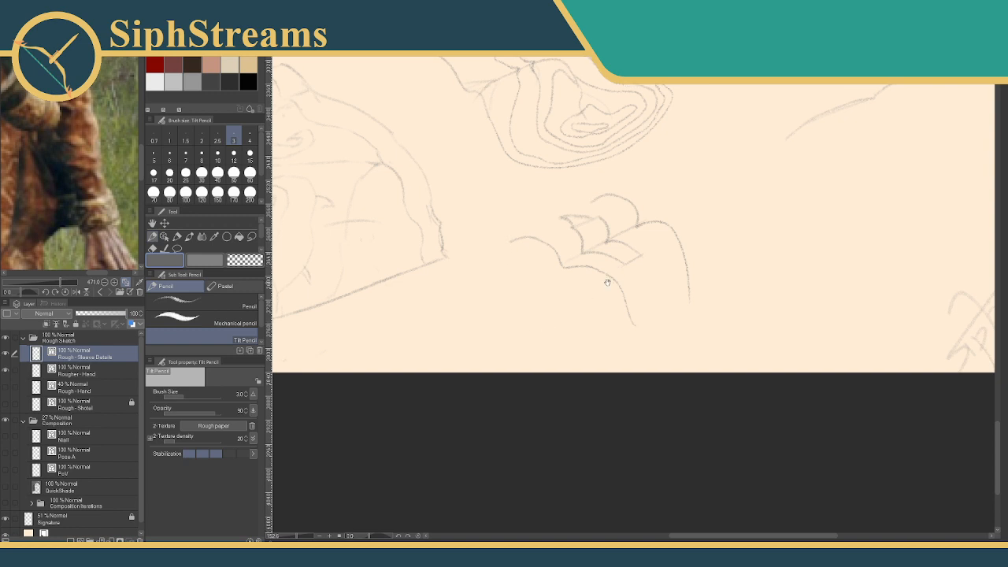
# Erase the pointed tip and outer arc of the fold study, and strengthen the lines of its lower facet.
pyautogui.moveTo(604, 286); pyautogui.dragTo(455, 355)
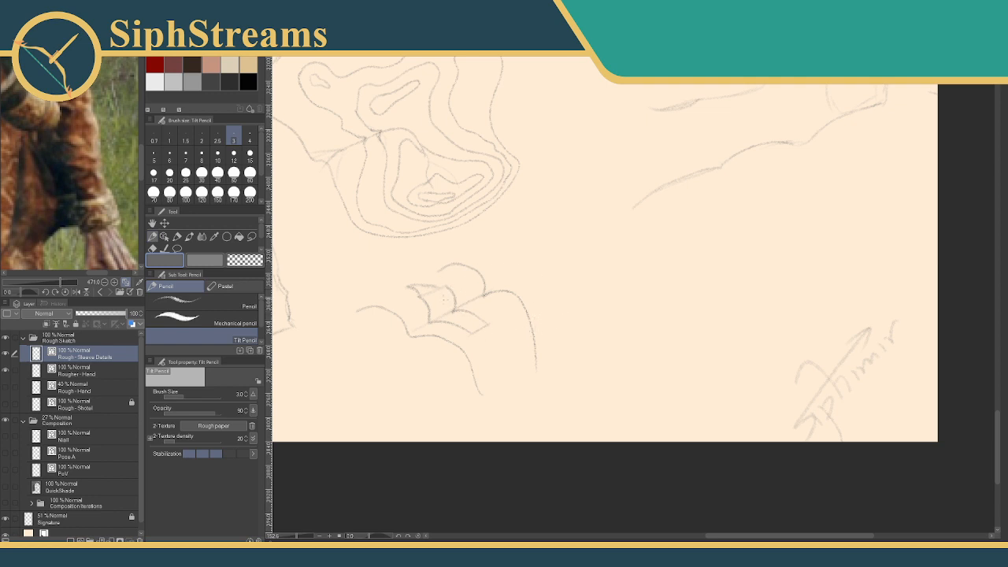
pyautogui.moveTo(560, 298); pyautogui.dragTo(561, 297)
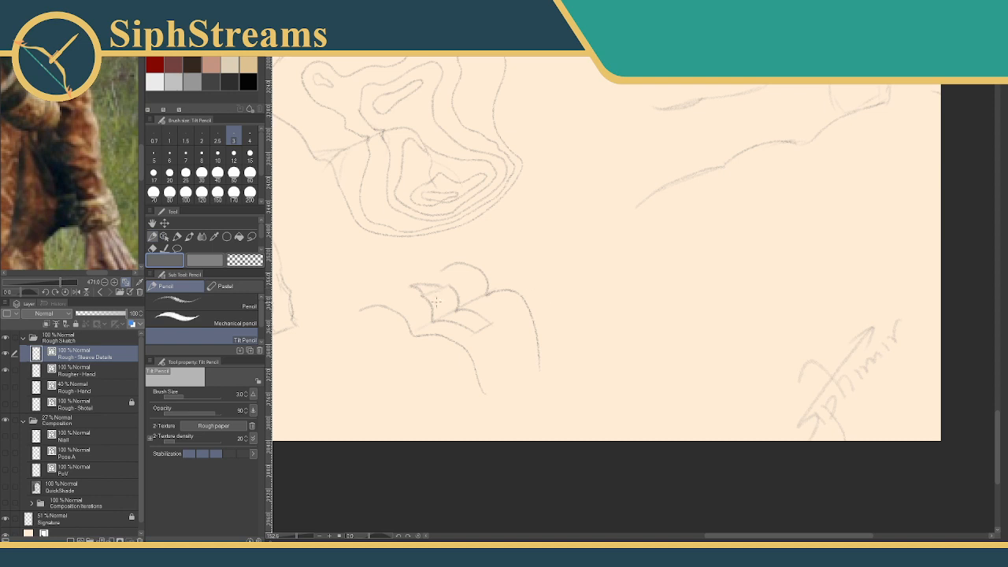
pyautogui.press('e')
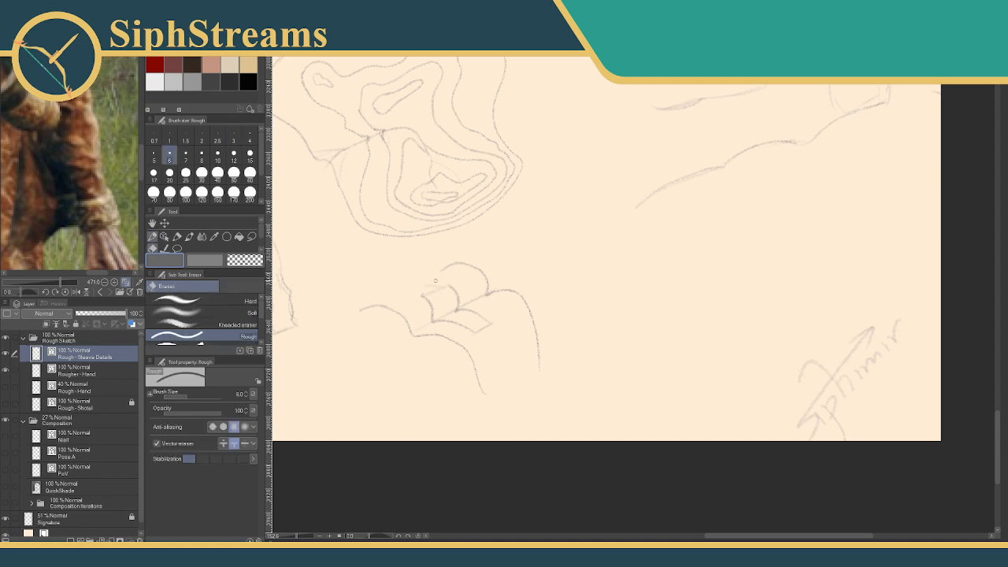
pyautogui.press('p')
pyautogui.moveTo(489, 324)
pyautogui.mouseDown()
pyautogui.moveTo(435, 289)
pyautogui.moveTo(478, 321)
pyautogui.mouseUp()
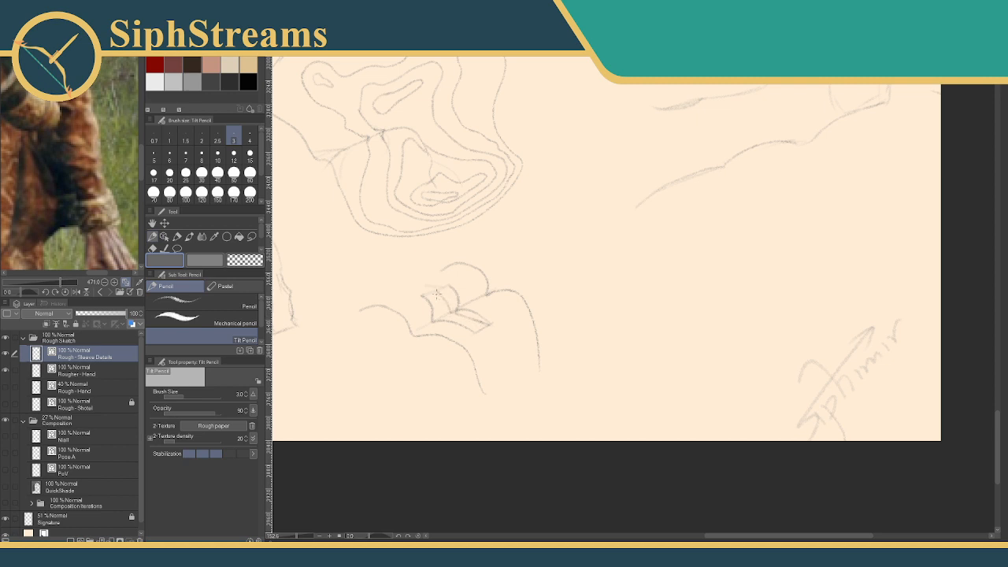
pyautogui.moveTo(434, 292); pyautogui.dragTo(466, 327)
pyautogui.press('e')
pyautogui.moveTo(427, 295); pyautogui.dragTo(438, 289)
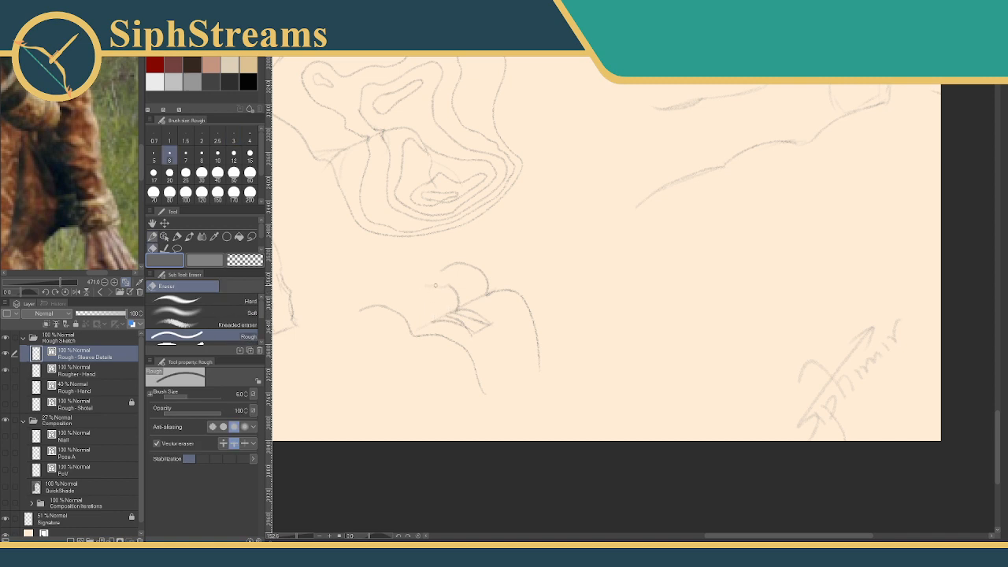
# Erase the remaining inner arc of the fold study and leave a short diagonal crease crossing its middle.
pyautogui.press('p')
pyautogui.press('e')
pyautogui.moveTo(452, 321); pyautogui.dragTo(439, 320)
pyautogui.moveTo(447, 286)
pyautogui.mouseDown()
pyautogui.moveTo(476, 316)
pyautogui.moveTo(433, 323)
pyautogui.mouseUp()
pyautogui.press('p')
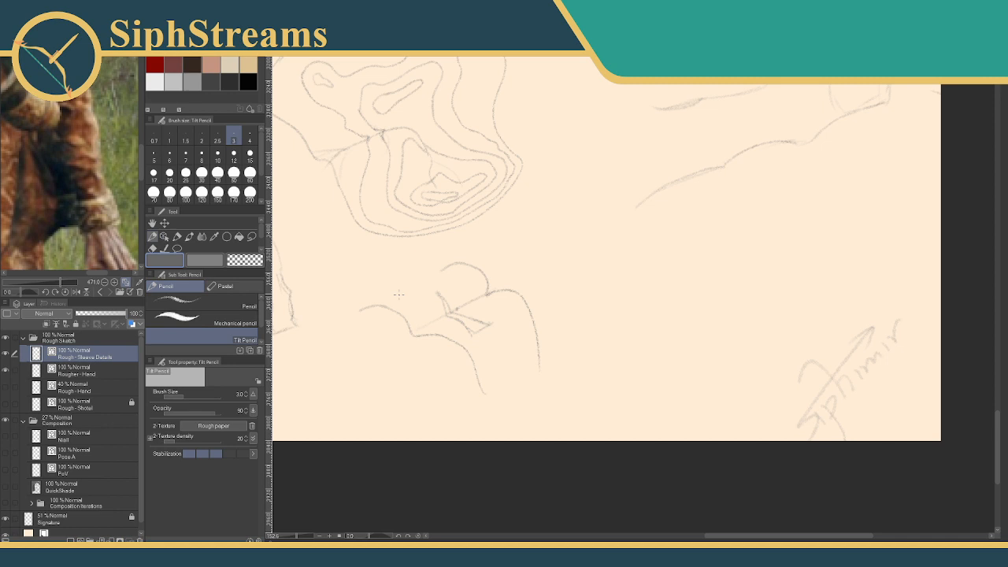
# Compare the fold study with the sleeve and add nested arcs inside the study's upper lobe.
pyautogui.moveTo(399, 294)
pyautogui.mouseDown()
pyautogui.moveTo(568, 255)
pyautogui.moveTo(780, 318)
pyautogui.mouseUp()
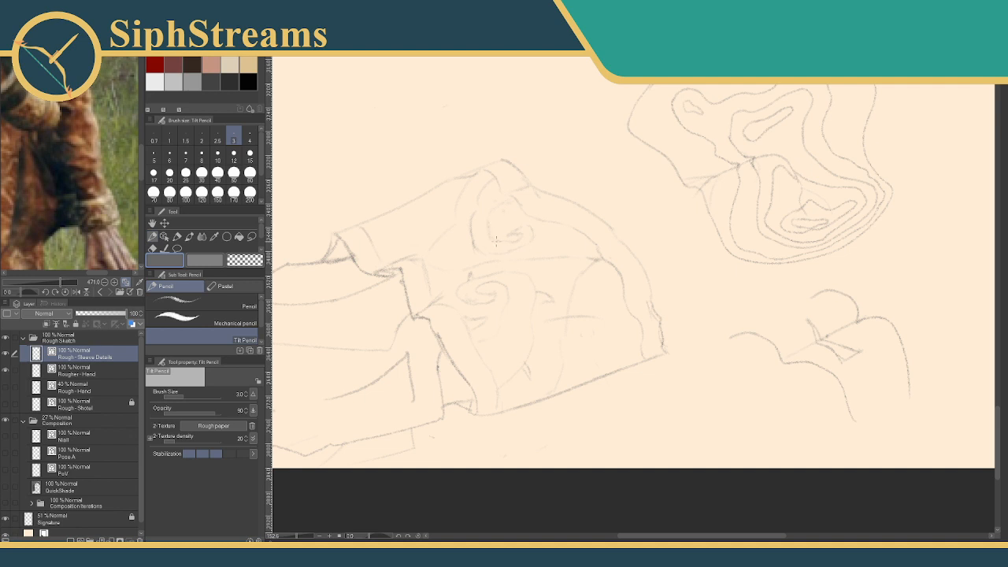
pyautogui.moveTo(496, 242); pyautogui.dragTo(291, 195)
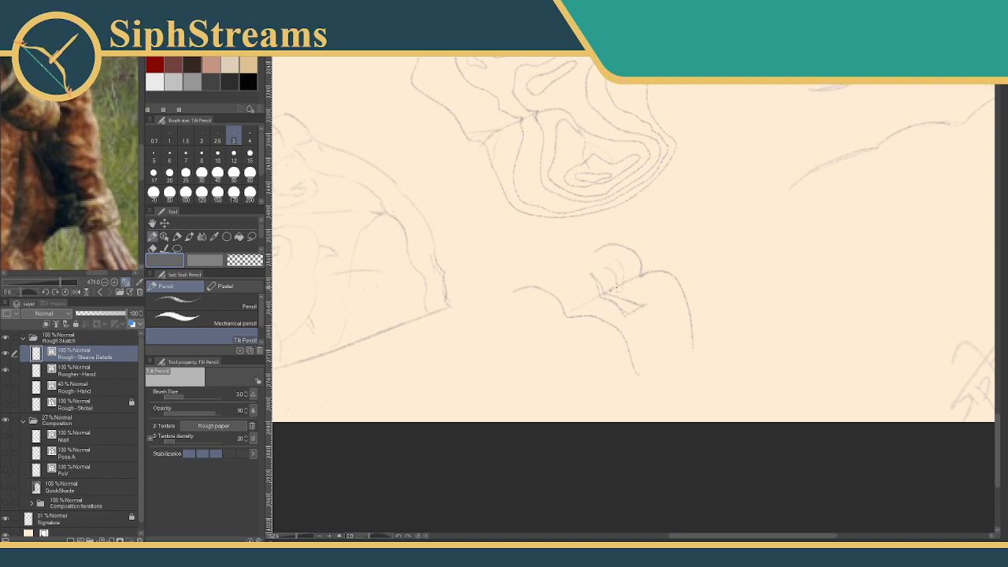
pyautogui.moveTo(552, 321)
pyautogui.mouseDown()
pyautogui.moveTo(653, 231)
pyautogui.moveTo(721, 315)
pyautogui.moveTo(767, 405)
pyautogui.mouseUp()
# Sketch a curved motif beside the sleeve's upper cuff edge and wavy contour lines inside its lower outer corner.
pyautogui.moveTo(484, 320)
pyautogui.mouseDown()
pyautogui.moveTo(565, 350)
pyautogui.moveTo(571, 340)
pyautogui.mouseUp()
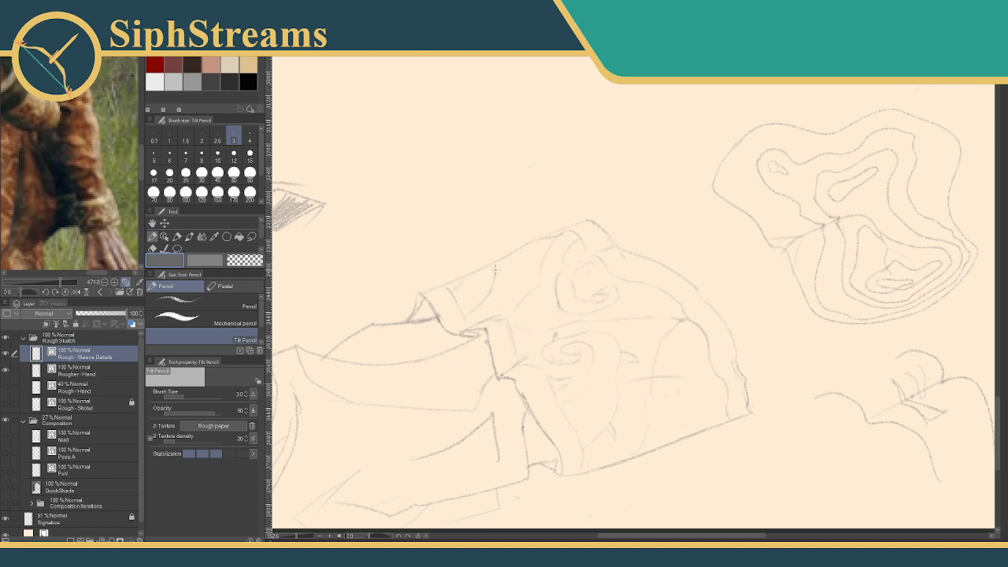
pyautogui.moveTo(566, 297)
pyautogui.mouseDown()
pyautogui.moveTo(538, 248)
pyautogui.moveTo(481, 201)
pyautogui.mouseUp()
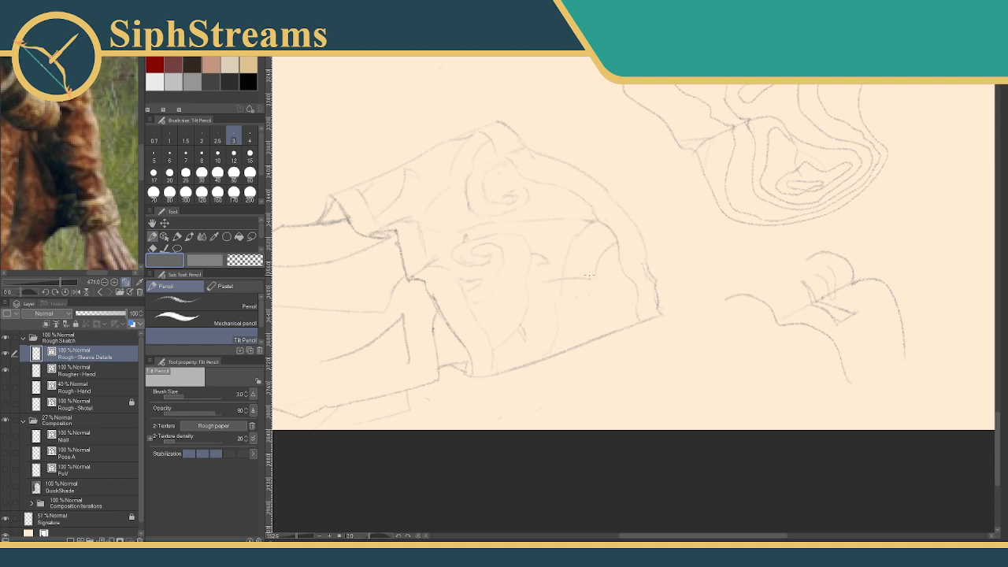
pyautogui.press('e')
pyautogui.press('p')
pyautogui.moveTo(577, 231)
pyautogui.mouseDown()
pyautogui.moveTo(678, 279)
pyautogui.moveTo(677, 263)
pyautogui.moveTo(596, 295)
pyautogui.mouseUp()
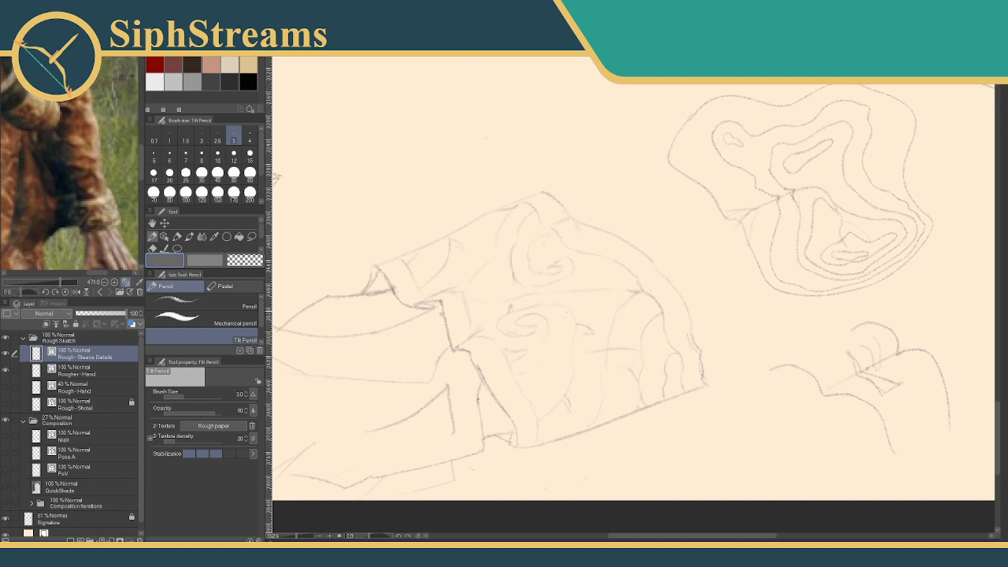
pyautogui.moveTo(642, 294)
pyautogui.mouseDown()
pyautogui.moveTo(666, 277)
pyautogui.moveTo(658, 304)
pyautogui.mouseUp()
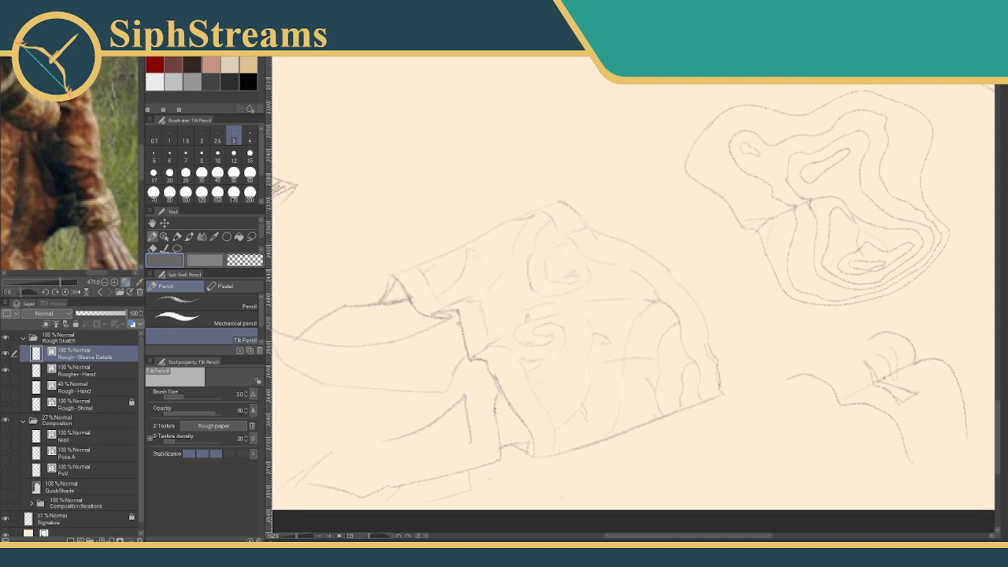
# Erase the contour rings, wavy lines and fold study from the empty area beside the sleeve.
pyautogui.moveTo(366, 444); pyautogui.dragTo(576, 359)
pyautogui.moveTo(612, 305)
pyautogui.mouseDown()
pyautogui.moveTo(518, 405)
pyautogui.moveTo(451, 434)
pyautogui.mouseUp()
pyautogui.moveTo(298, 537); pyautogui.dragTo(290, 537)
pyautogui.moveTo(524, 258); pyautogui.dragTo(454, 335)
pyautogui.press('e')
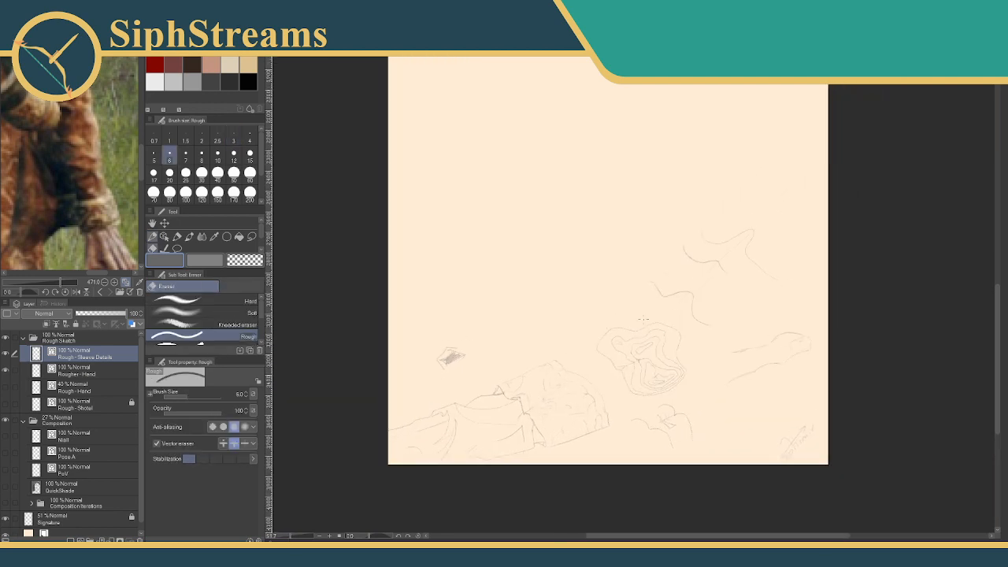
pyautogui.moveTo(670, 373)
pyautogui.mouseDown()
pyautogui.moveTo(646, 347)
pyautogui.moveTo(701, 313)
pyautogui.mouseUp()
pyautogui.moveTo(664, 411); pyautogui.dragTo(645, 437)
pyautogui.moveTo(592, 322); pyautogui.dragTo(612, 348)
pyautogui.press('p')
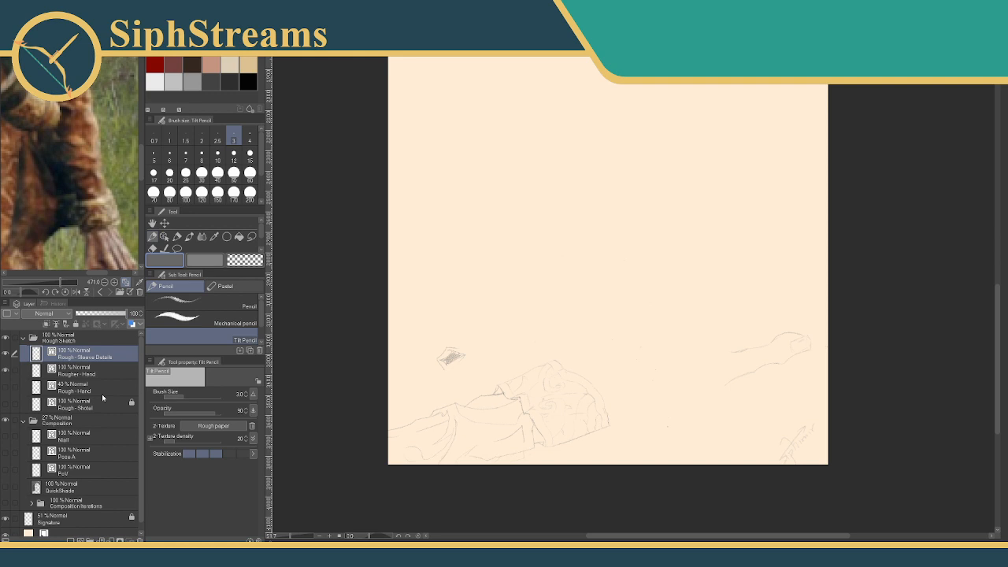
# Erase the hatched diamond above the hand on the Rougher-Hand layer, and make Rough-Sleeve Details the active layer again.
pyautogui.click(94, 370)
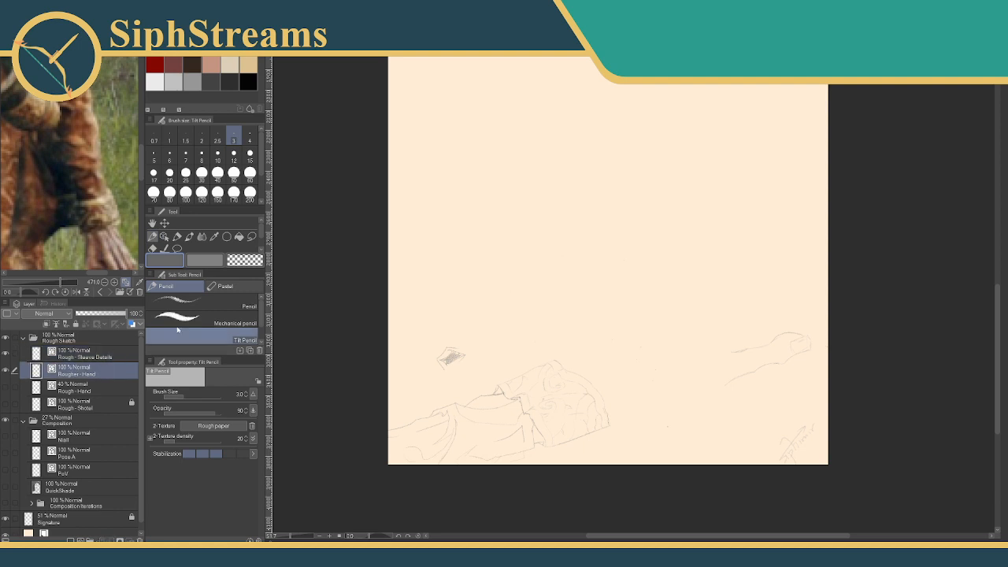
pyautogui.press('e')
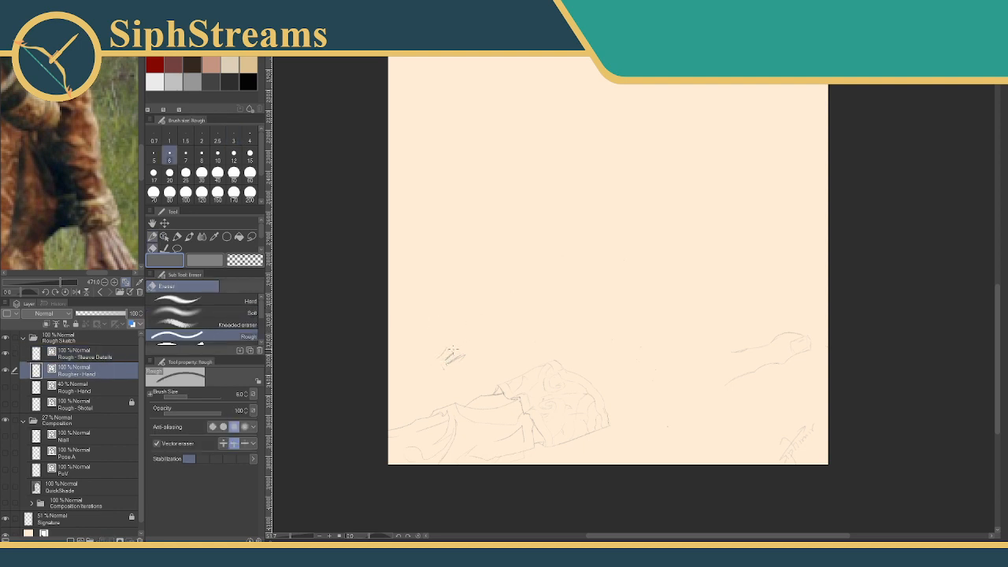
pyautogui.moveTo(453, 348); pyautogui.dragTo(442, 353)
pyautogui.press('p')
pyautogui.click(61, 353)
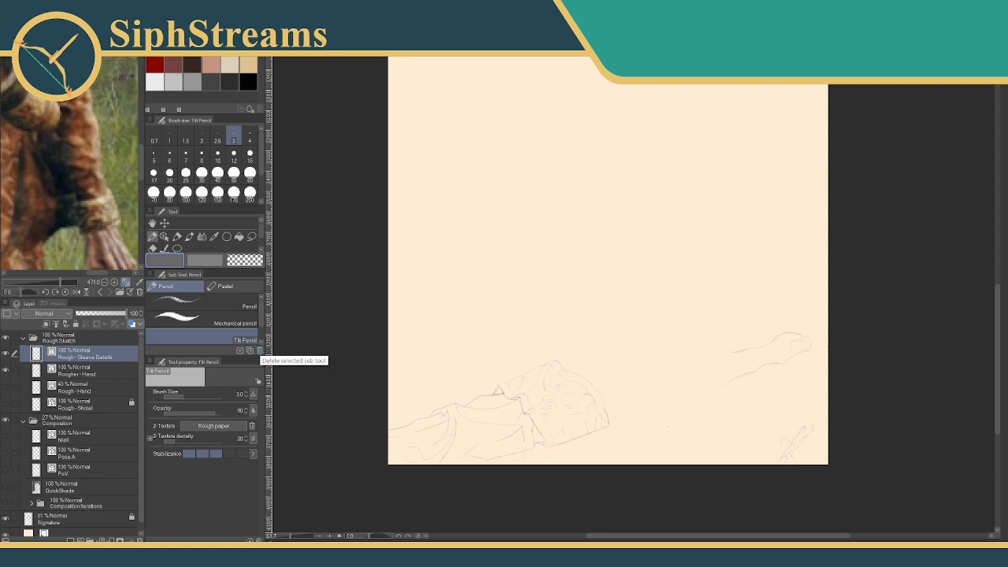
pyautogui.moveTo(613, 354); pyautogui.dragTo(521, 331)
pyautogui.click(295, 538)
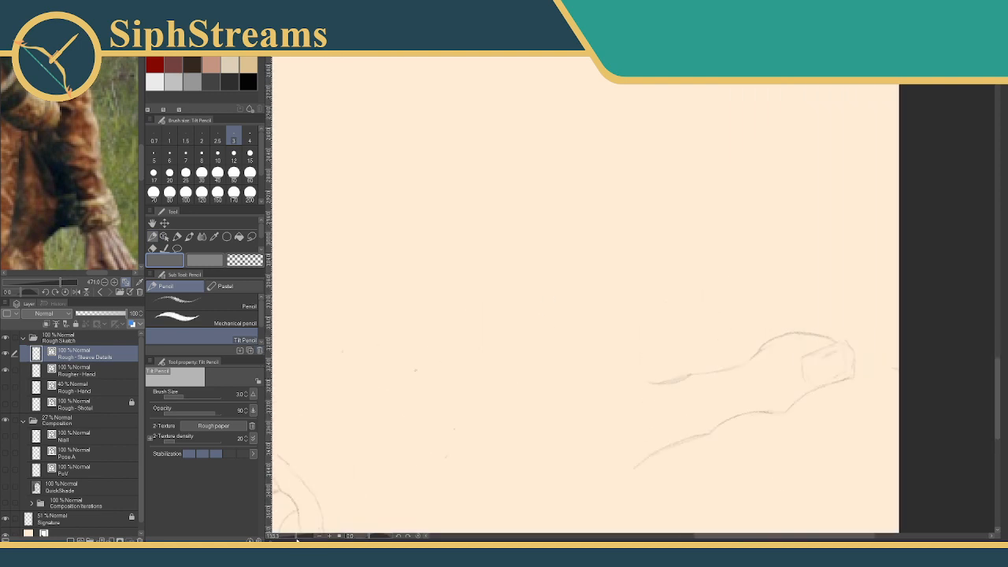
pyautogui.moveTo(383, 458)
pyautogui.mouseDown()
pyautogui.moveTo(641, 266)
pyautogui.moveTo(702, 259)
pyautogui.moveTo(689, 266)
pyautogui.mouseUp()
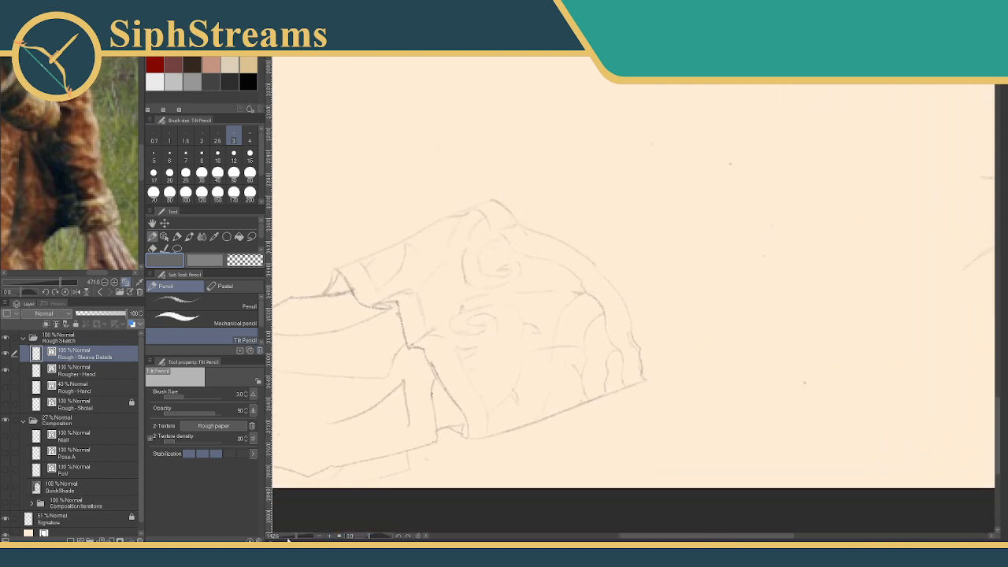
pyautogui.moveTo(296, 538); pyautogui.dragTo(295, 430)
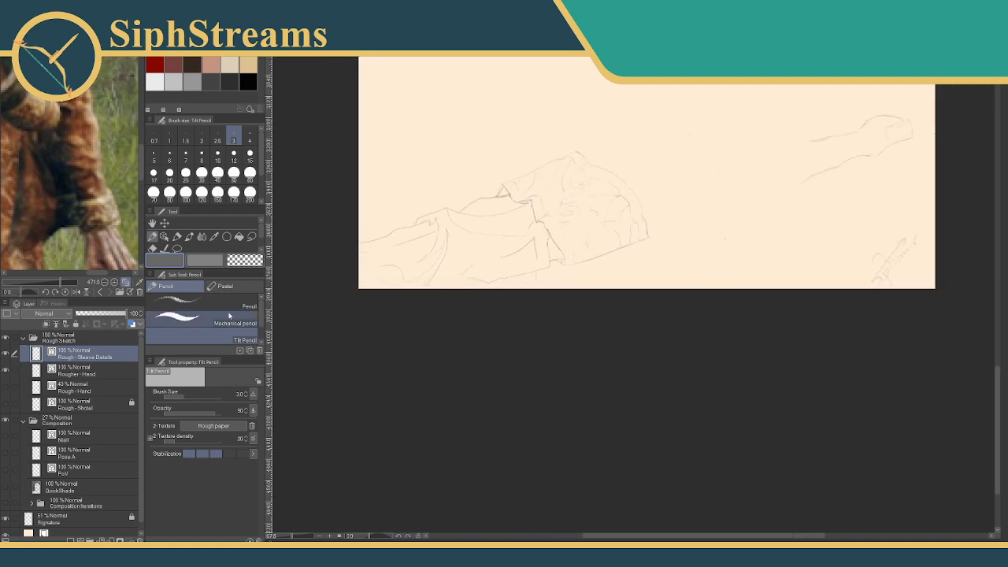
# Show the Rough-Hand layer and compare its hand with the hand and wrist in the reference image.
pyautogui.moveTo(369, 306); pyautogui.dragTo(233, 442)
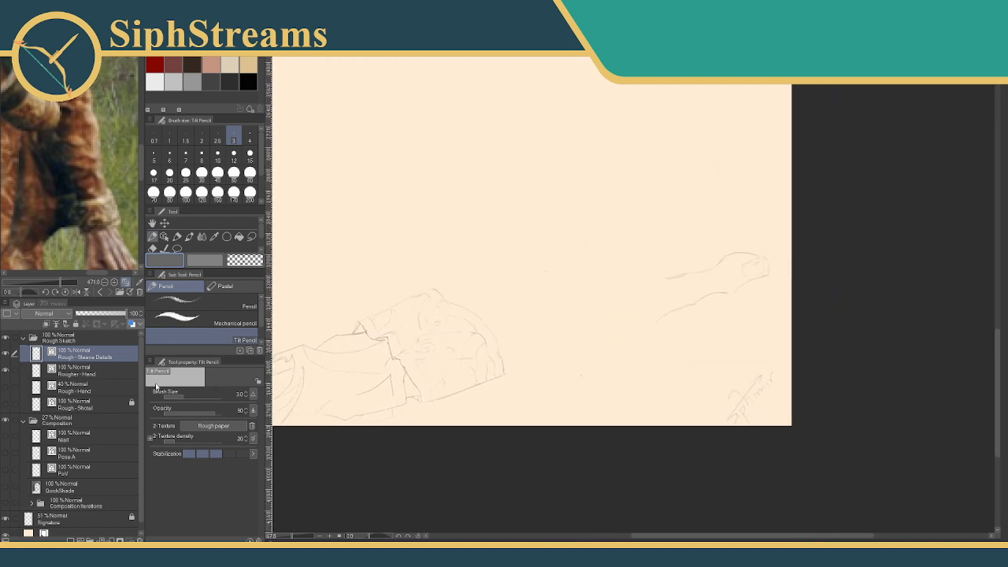
pyautogui.click(7, 387)
pyautogui.moveTo(516, 349); pyautogui.dragTo(463, 386)
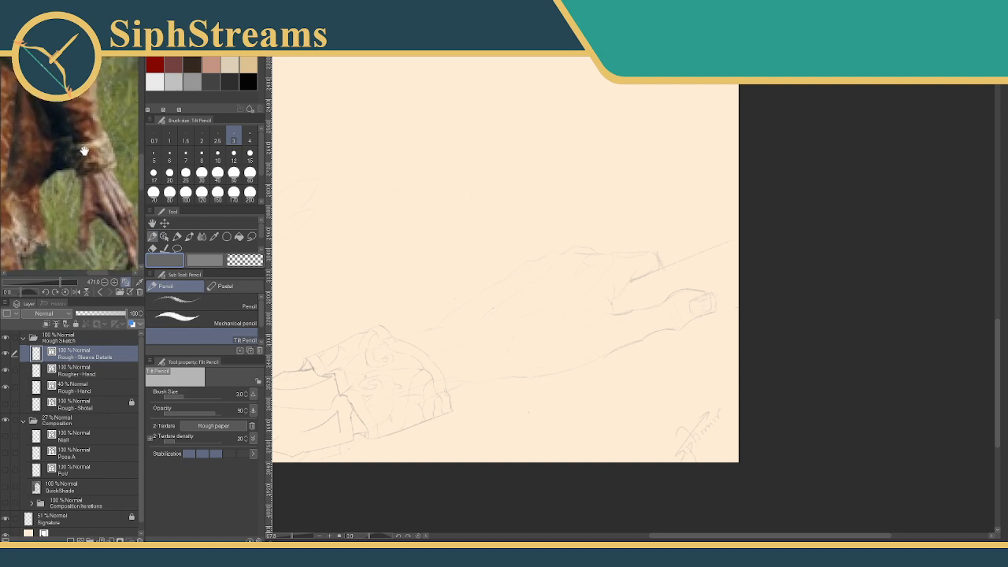
pyautogui.moveTo(105, 157); pyautogui.dragTo(92, 170)
pyautogui.moveTo(505, 329); pyautogui.dragTo(488, 345)
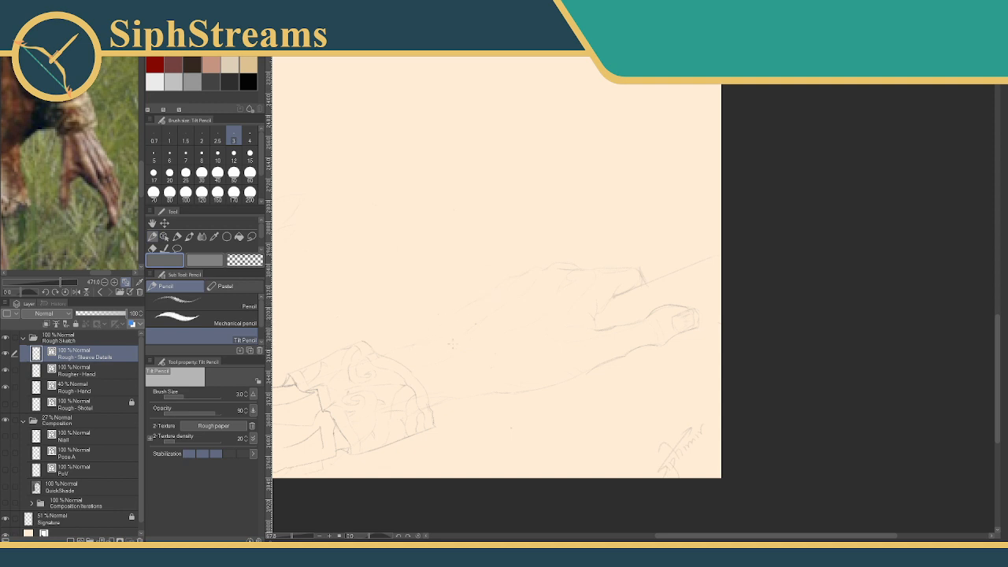
pyautogui.click(294, 536)
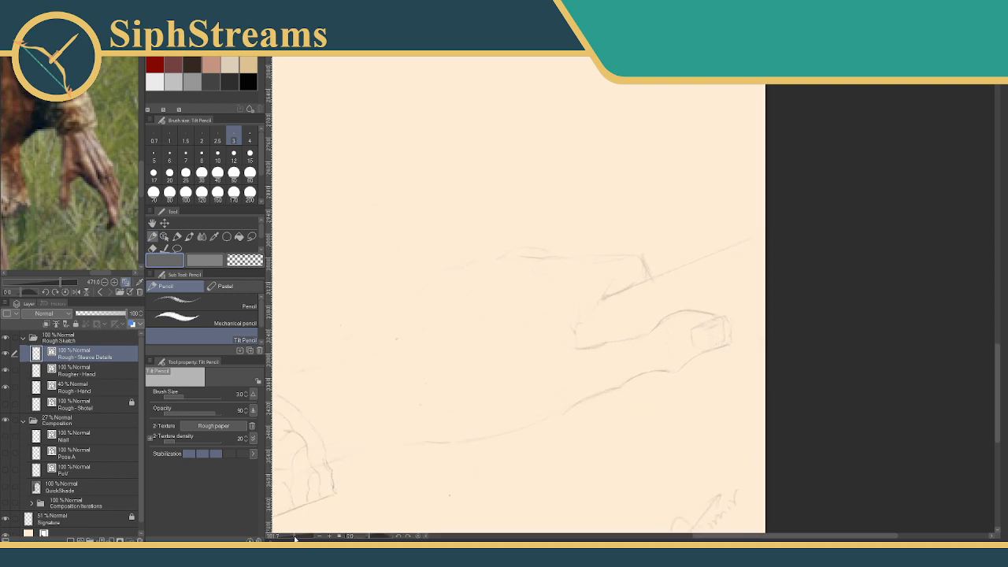
pyautogui.moveTo(377, 402); pyautogui.dragTo(468, 405)
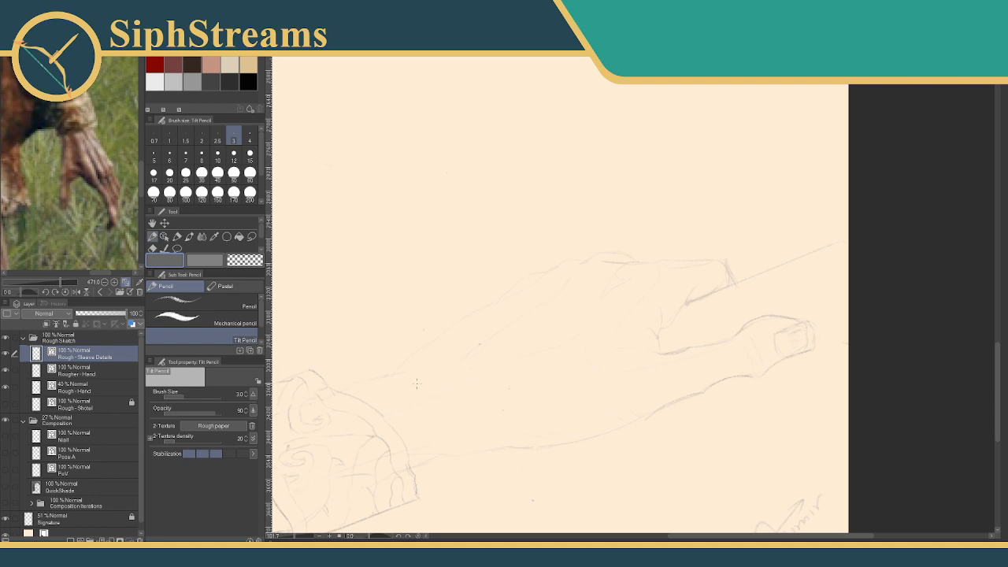
# Sketch a short crease across the wrist and long tendon lines fanning from it over the back of the hand.
pyautogui.moveTo(416, 383); pyautogui.dragTo(435, 397)
pyautogui.moveTo(436, 386); pyautogui.dragTo(479, 344)
pyautogui.hotkey('ctrl', 'z')
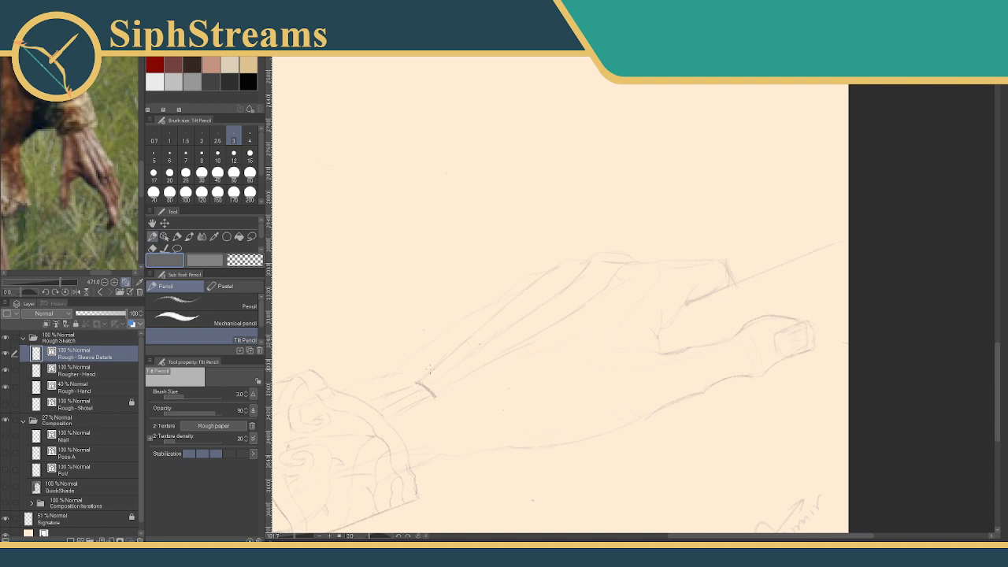
pyautogui.moveTo(436, 356); pyautogui.dragTo(460, 334)
pyautogui.moveTo(367, 380); pyautogui.dragTo(407, 371)
pyautogui.moveTo(437, 320)
pyautogui.mouseDown()
pyautogui.moveTo(481, 327)
pyautogui.moveTo(479, 372)
pyautogui.mouseUp()
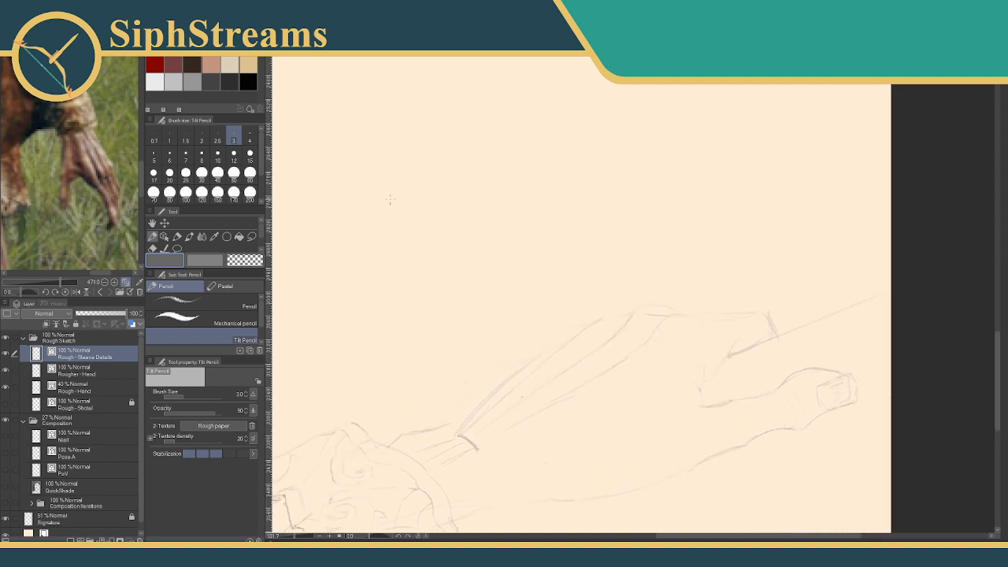
pyautogui.moveTo(331, 282)
pyautogui.mouseDown()
pyautogui.moveTo(374, 234)
pyautogui.moveTo(465, 242)
pyautogui.mouseUp()
pyautogui.hotkey('ctrl', 'z')
pyautogui.moveTo(297, 306)
pyautogui.mouseDown()
pyautogui.moveTo(350, 251)
pyautogui.moveTo(383, 240)
pyautogui.moveTo(482, 252)
pyautogui.mouseUp()
pyautogui.hotkey('ctrl', 'z')
pyautogui.moveTo(296, 307)
pyautogui.mouseDown()
pyautogui.moveTo(332, 247)
pyautogui.moveTo(376, 243)
pyautogui.mouseUp()
pyautogui.hotkey('ctrl', 'z')
# Sketch a bent-joint study above the hand with two parallel bent lines, an inner crease and arrows pointing outward and inward.
pyautogui.moveTo(306, 302)
pyautogui.mouseDown()
pyautogui.moveTo(331, 255)
pyautogui.moveTo(381, 253)
pyautogui.moveTo(433, 271)
pyautogui.mouseUp()
pyautogui.moveTo(314, 323)
pyautogui.mouseDown()
pyautogui.moveTo(341, 281)
pyautogui.moveTo(443, 291)
pyautogui.mouseUp()
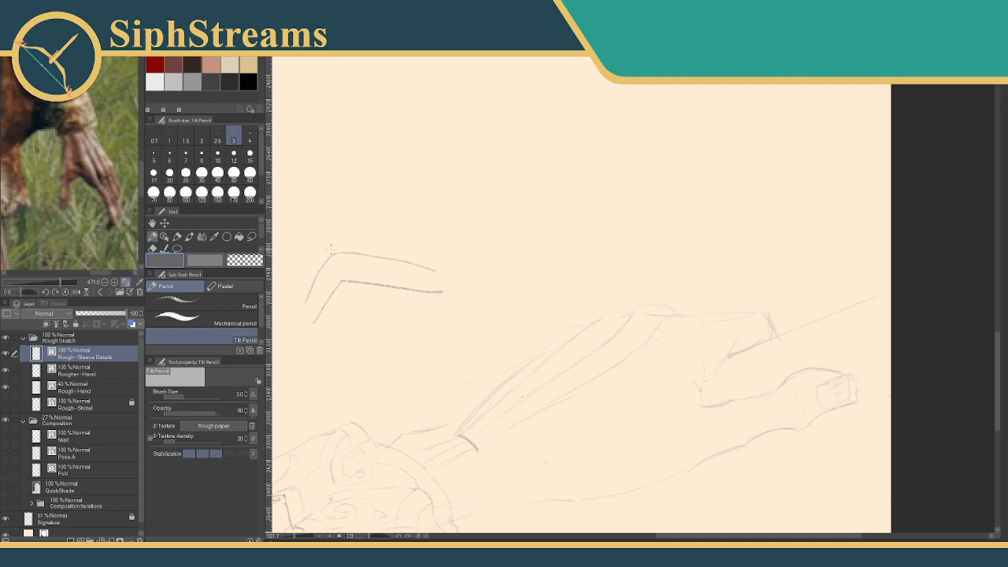
pyautogui.moveTo(339, 278); pyautogui.dragTo(342, 290)
pyautogui.moveTo(314, 323)
pyautogui.mouseDown()
pyautogui.moveTo(340, 286)
pyautogui.moveTo(295, 257)
pyautogui.mouseUp()
pyautogui.moveTo(295, 258)
pyautogui.mouseDown()
pyautogui.moveTo(298, 270)
pyautogui.moveTo(304, 262)
pyautogui.mouseUp()
pyautogui.moveTo(377, 249); pyautogui.dragTo(383, 234)
pyautogui.moveTo(357, 316)
pyautogui.mouseDown()
pyautogui.moveTo(342, 299)
pyautogui.moveTo(340, 341)
pyautogui.mouseUp()
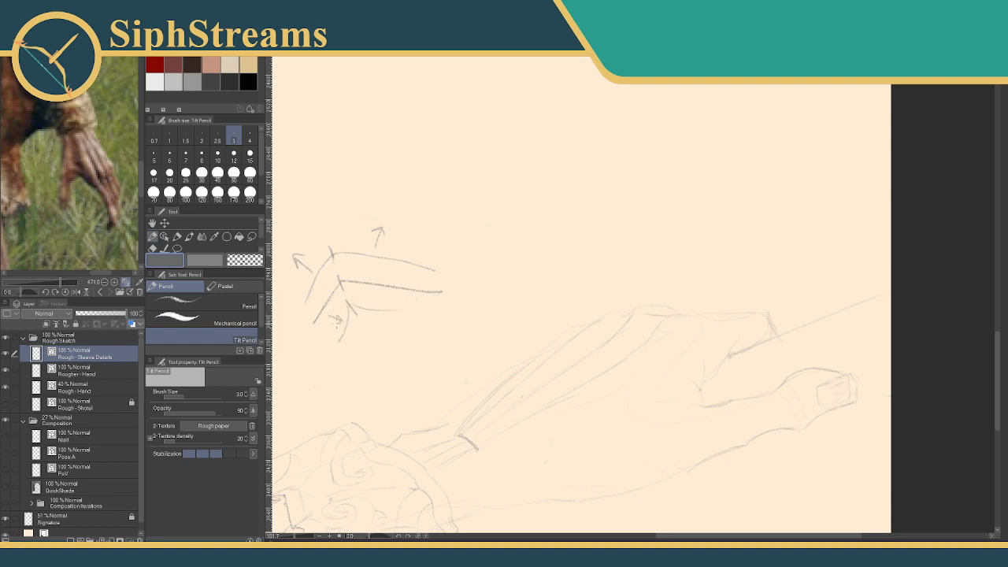
pyautogui.moveTo(378, 295); pyautogui.dragTo(376, 303)
# Strengthen the upper wrist outline and sketch short tendon lines between the sleeve cuff and the wrist crease.
pyautogui.moveTo(490, 403)
pyautogui.mouseDown()
pyautogui.moveTo(489, 308)
pyautogui.moveTo(457, 308)
pyautogui.mouseUp()
pyautogui.moveTo(710, 266); pyautogui.dragTo(566, 298)
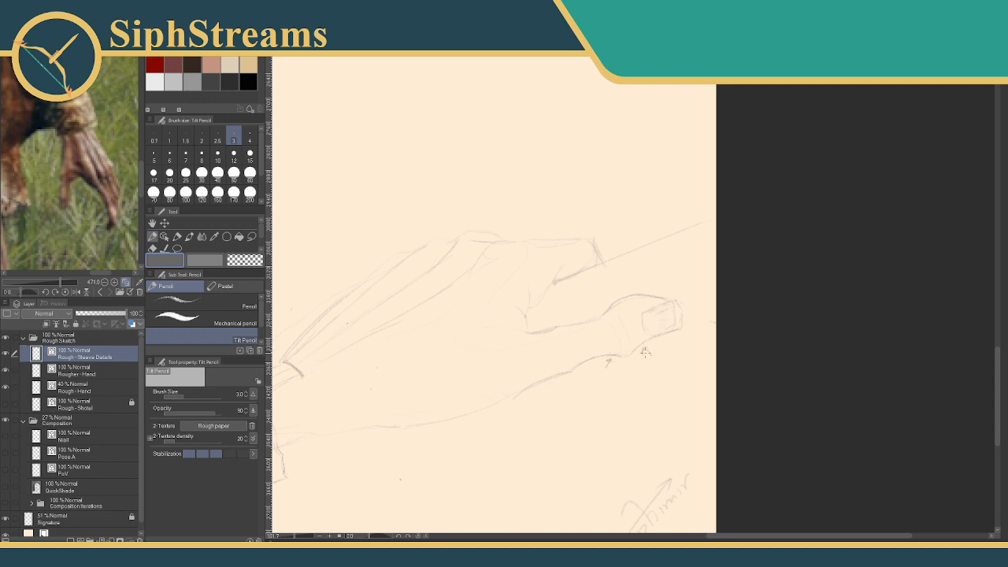
pyautogui.moveTo(526, 344)
pyautogui.mouseDown()
pyautogui.moveTo(620, 291)
pyautogui.moveTo(772, 349)
pyautogui.moveTo(758, 355)
pyautogui.mouseUp()
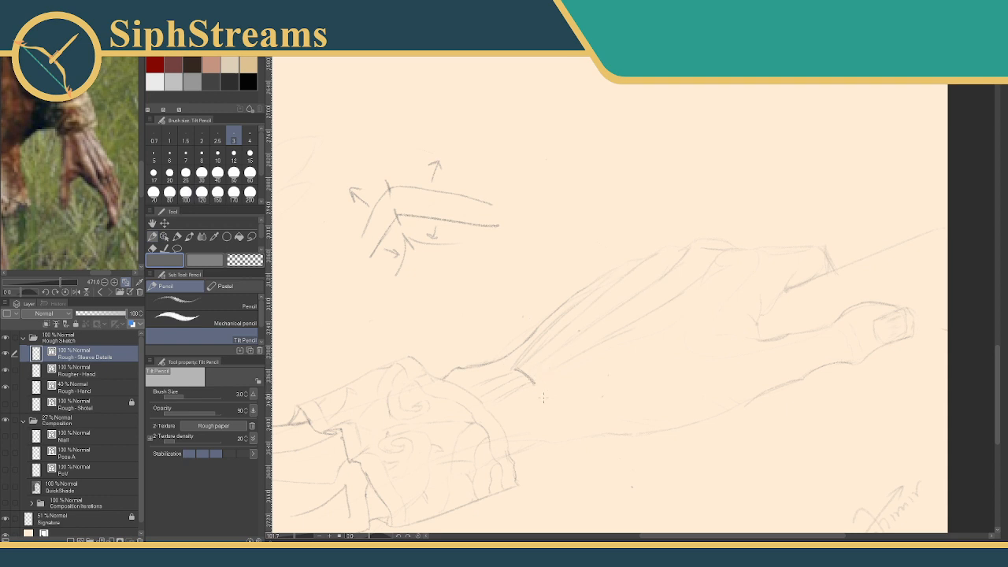
pyautogui.moveTo(538, 384); pyautogui.dragTo(496, 401)
pyautogui.moveTo(519, 392)
pyautogui.mouseDown()
pyautogui.moveTo(446, 371)
pyautogui.moveTo(471, 391)
pyautogui.mouseUp()
pyautogui.moveTo(517, 367)
pyautogui.mouseDown()
pyautogui.moveTo(497, 378)
pyautogui.moveTo(489, 402)
pyautogui.mouseUp()
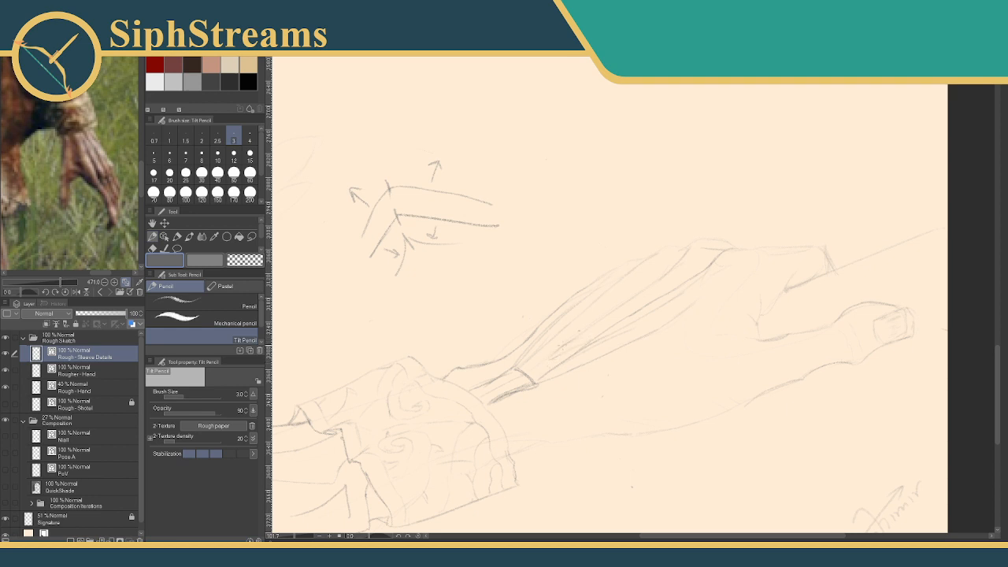
# Add more tendon lines across the back of the hand and erase their stray ends near the wrist crease.
pyautogui.moveTo(562, 345); pyautogui.dragTo(632, 297)
pyautogui.moveTo(558, 334); pyautogui.dragTo(586, 312)
pyautogui.press('e')
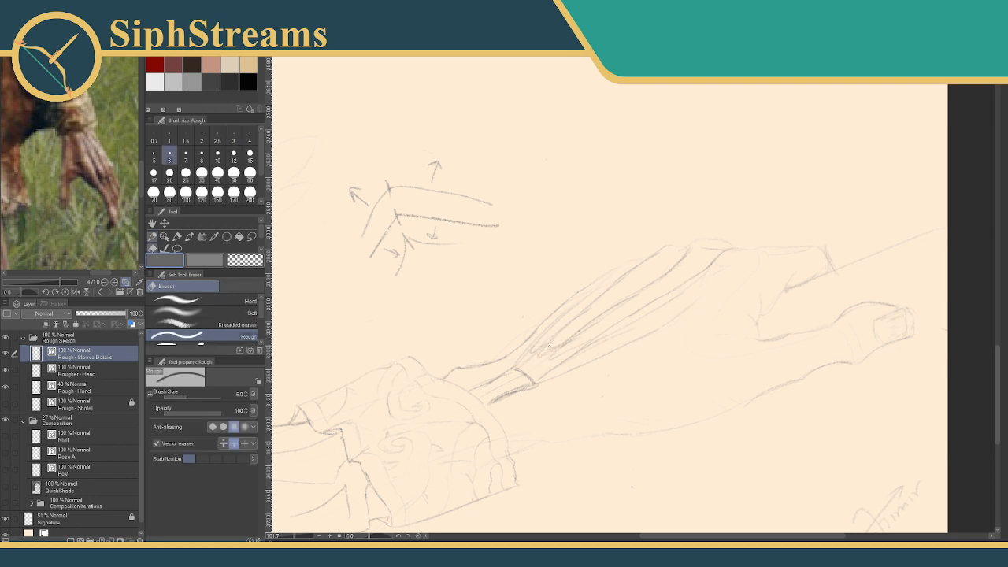
pyautogui.press('p')
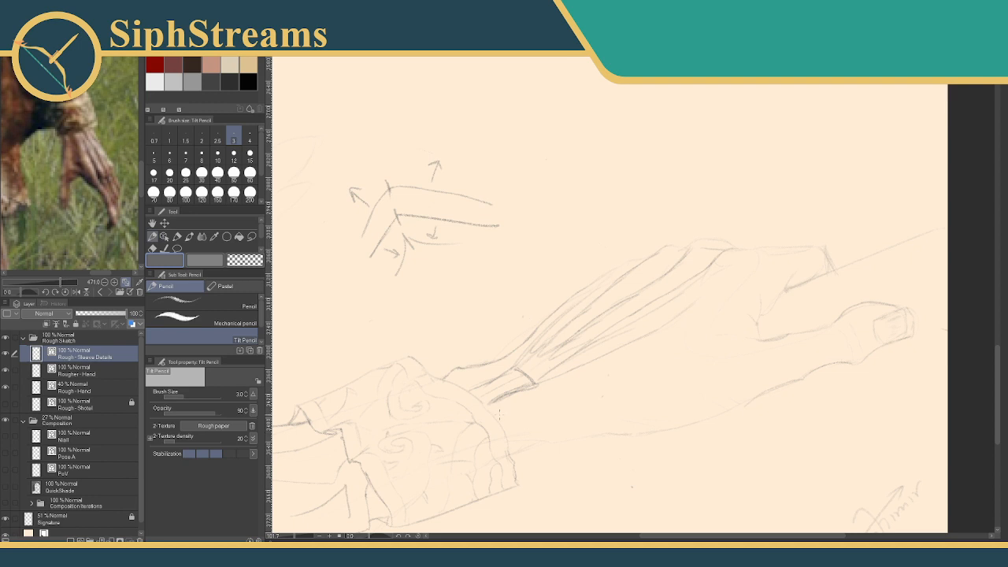
# Sketch long curves from the sleeve cuff along the thumb side of the hand and erase the excess line.
pyautogui.moveTo(498, 414)
pyautogui.mouseDown()
pyautogui.moveTo(661, 405)
pyautogui.moveTo(499, 413)
pyautogui.moveTo(718, 373)
pyautogui.mouseUp()
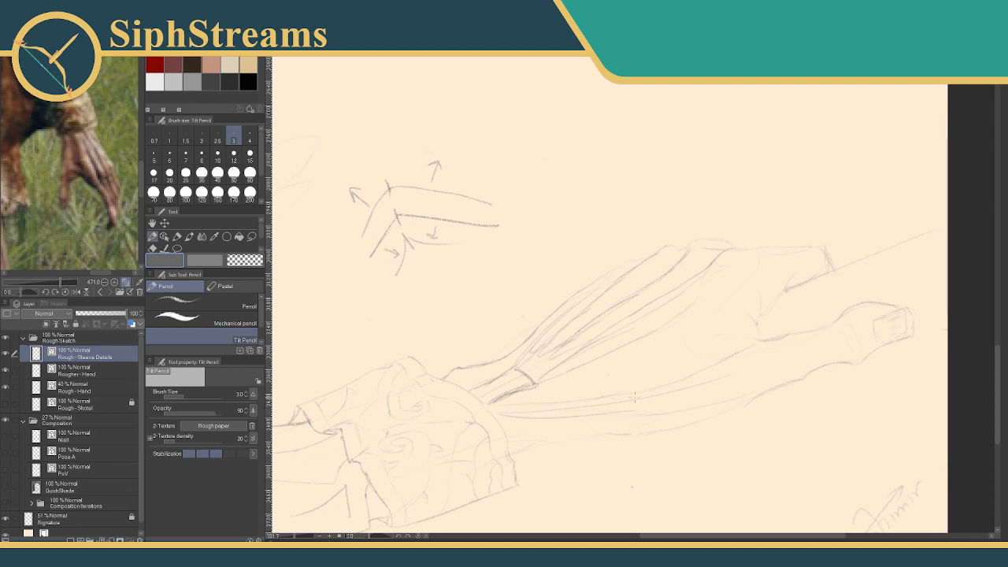
pyautogui.press('e')
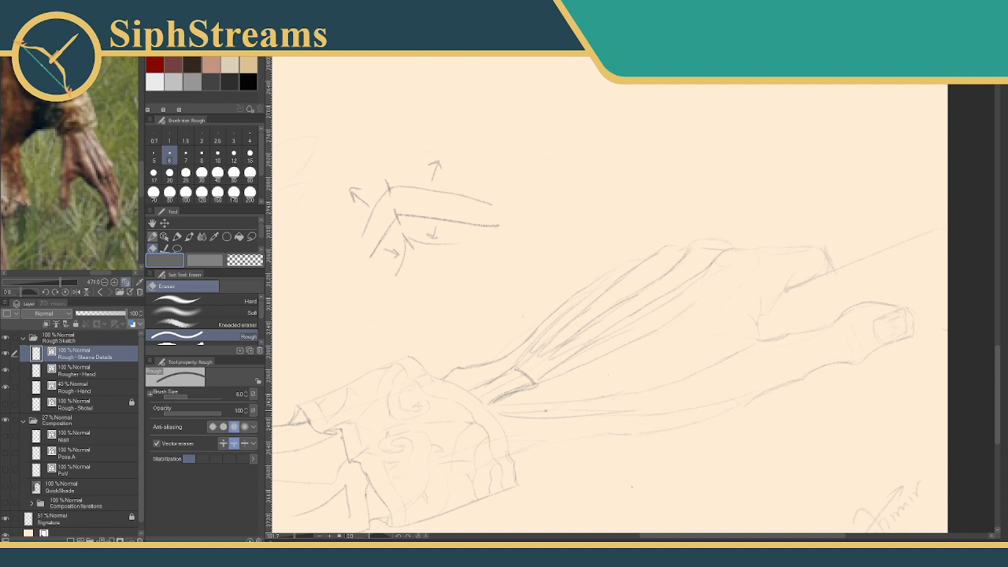
pyautogui.press('p')
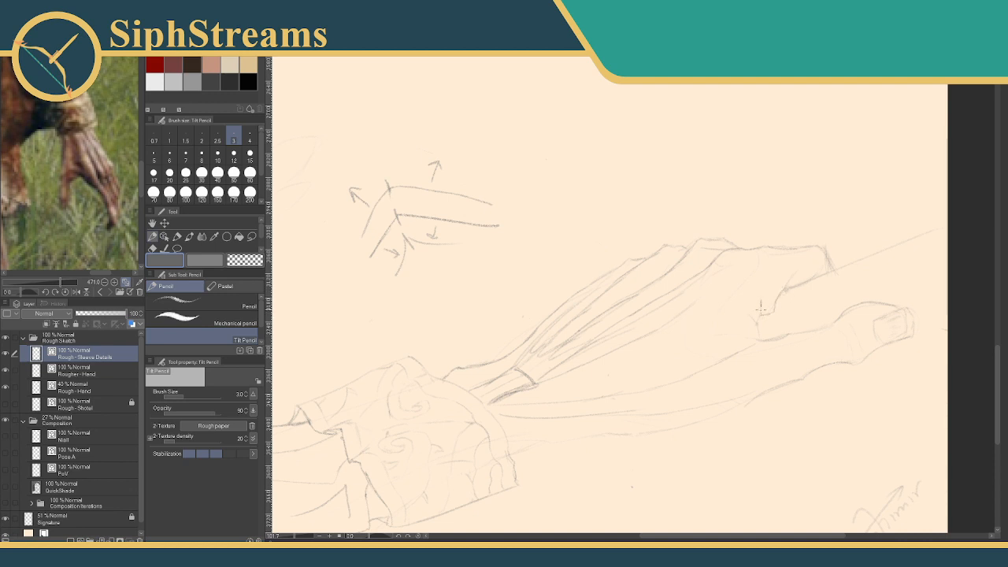
pyautogui.moveTo(761, 304); pyautogui.dragTo(759, 318)
pyautogui.hotkey('ctrl', 'z')
pyautogui.moveTo(763, 295); pyautogui.dragTo(758, 323)
pyautogui.hotkey('ctrl', 'z')
pyautogui.hotkey('ctrl', 'z')
pyautogui.moveTo(794, 275)
pyautogui.mouseDown()
pyautogui.moveTo(772, 305)
pyautogui.moveTo(776, 286)
pyautogui.moveTo(769, 312)
pyautogui.moveTo(760, 301)
pyautogui.moveTo(762, 339)
pyautogui.mouseUp()
pyautogui.hotkey('ctrl', 'z')
pyautogui.hotkey('ctrl', 'z')
# Sketch short radiating skin creases in the web between the thumb and the fingers.
pyautogui.moveTo(786, 291); pyautogui.dragTo(772, 307)
pyautogui.moveTo(762, 313); pyautogui.dragTo(780, 280)
pyautogui.moveTo(758, 314)
pyautogui.mouseDown()
pyautogui.moveTo(760, 290)
pyautogui.moveTo(738, 313)
pyautogui.mouseUp()
pyautogui.moveTo(740, 338); pyautogui.dragTo(712, 338)
pyautogui.hotkey('ctrl', 'z')
# Sketch the rounded muscle contour between the wrist and the thumb web, erasing stray lines around it.
pyautogui.press('e')
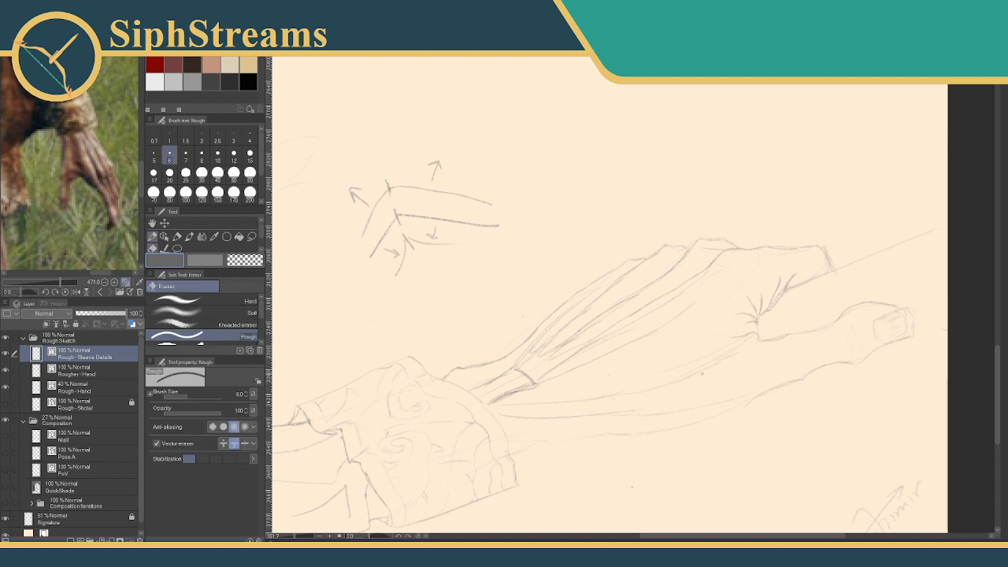
pyautogui.press('p')
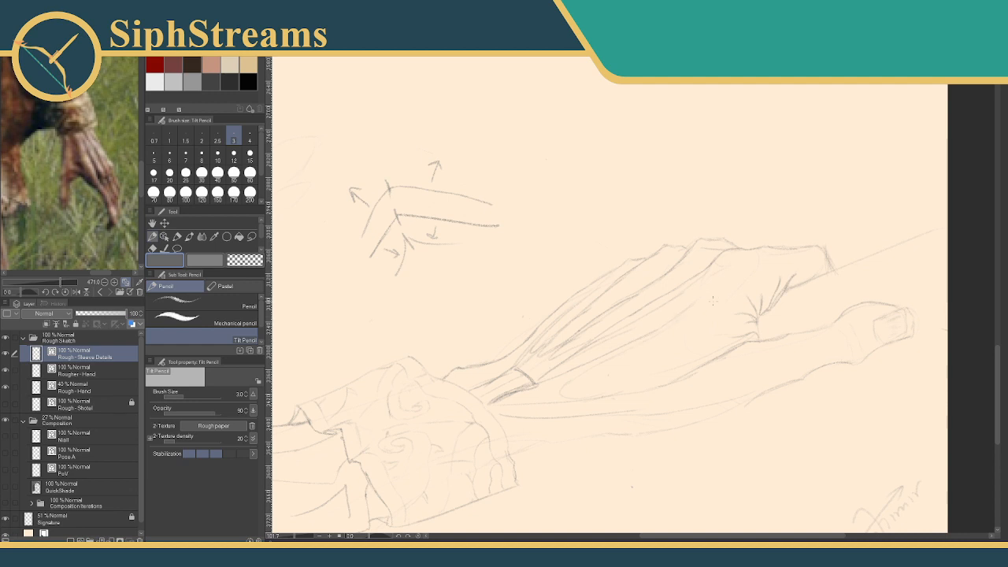
pyautogui.press('e')
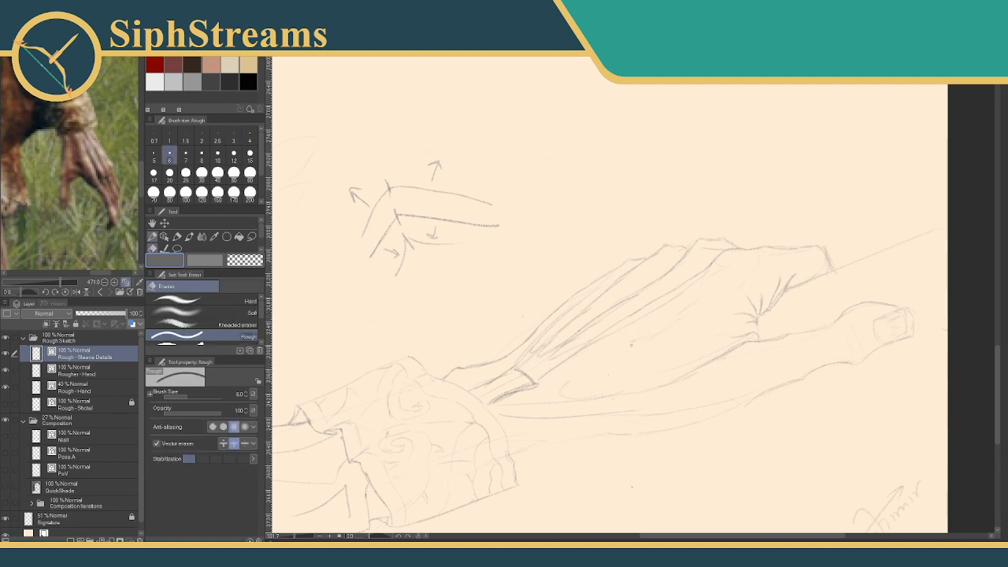
pyautogui.press('p')
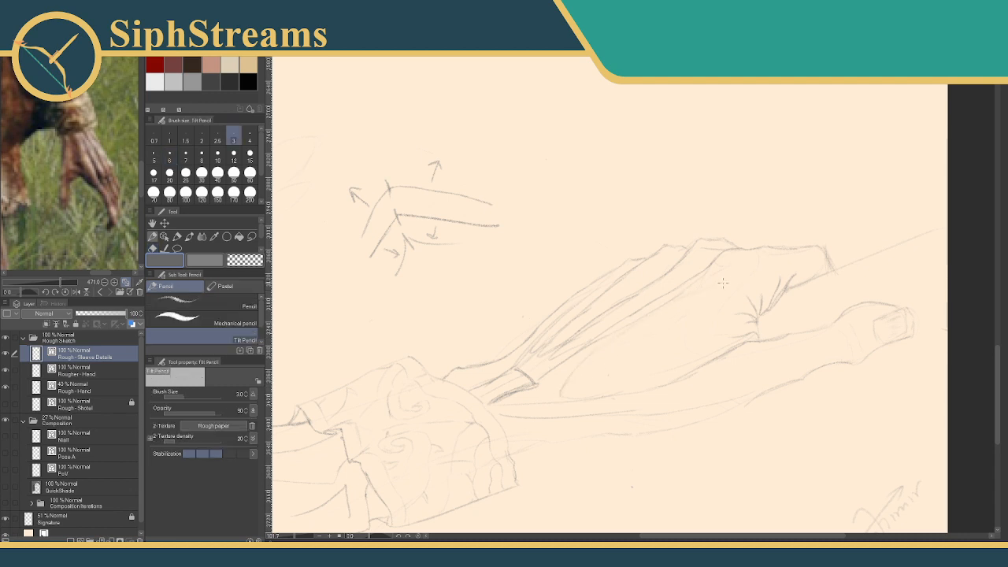
pyautogui.press('e')
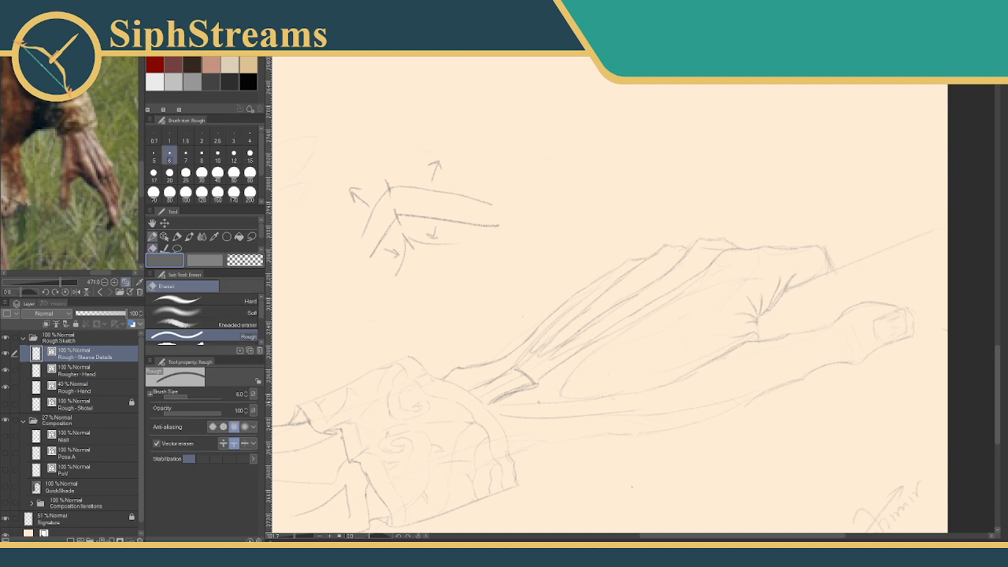
pyautogui.press('p')
pyautogui.press('e')
pyautogui.press('p')
pyautogui.press('e')
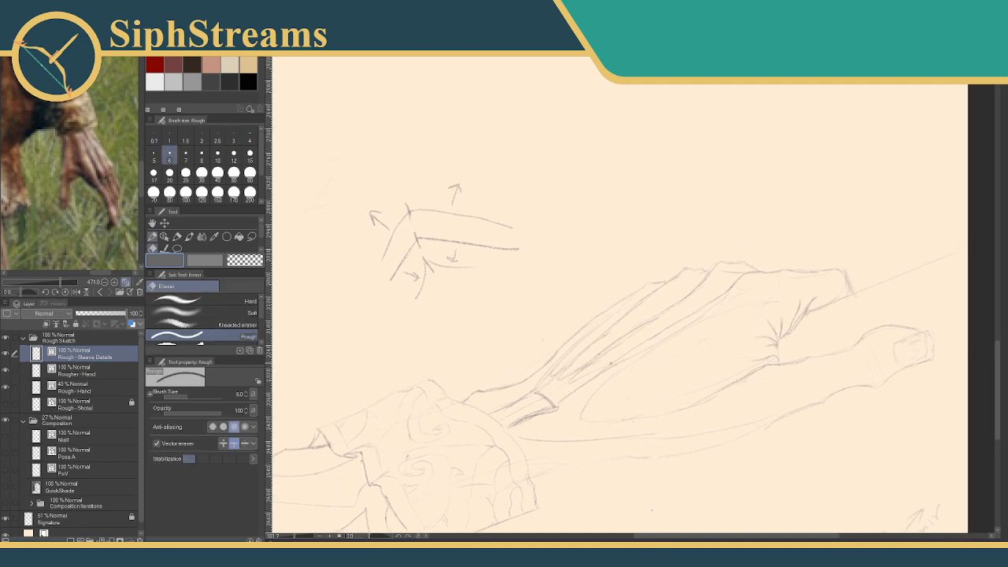
pyautogui.press('p')
# Redraw the lower wrist contour from the sleeve cuff toward the thumb and erase the excess strokes.
pyautogui.moveTo(289, 537); pyautogui.dragTo(296, 539)
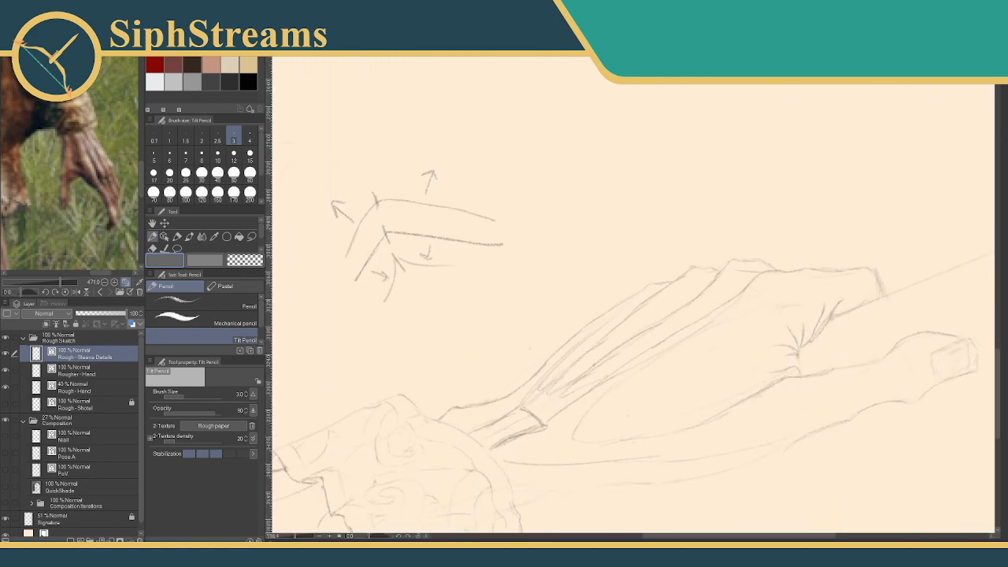
pyautogui.moveTo(506, 405); pyautogui.dragTo(555, 299)
pyautogui.moveTo(568, 401)
pyautogui.mouseDown()
pyautogui.moveTo(595, 387)
pyautogui.moveTo(574, 385)
pyautogui.moveTo(618, 388)
pyautogui.mouseUp()
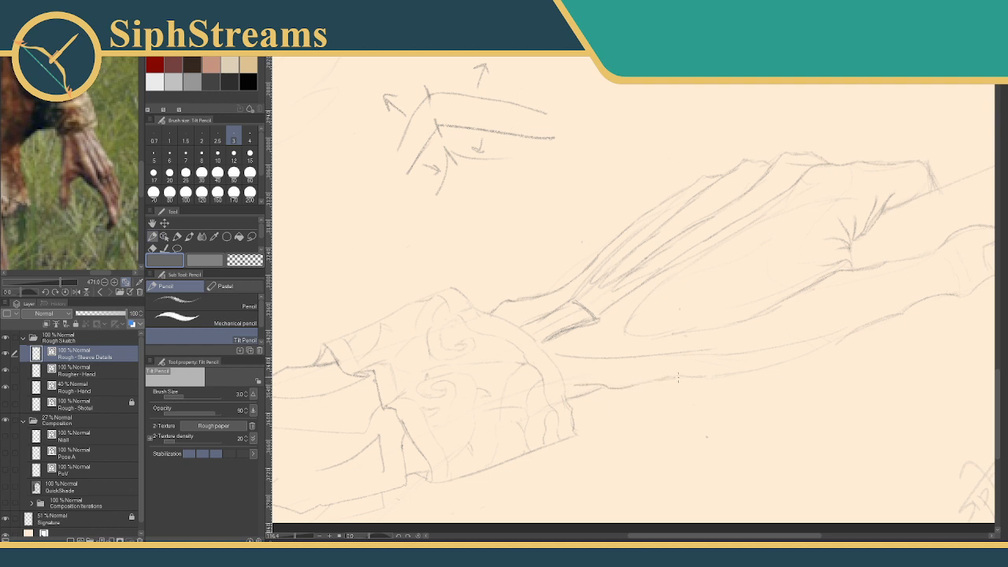
pyautogui.moveTo(670, 378)
pyautogui.mouseDown()
pyautogui.moveTo(825, 344)
pyautogui.moveTo(682, 379)
pyautogui.mouseUp()
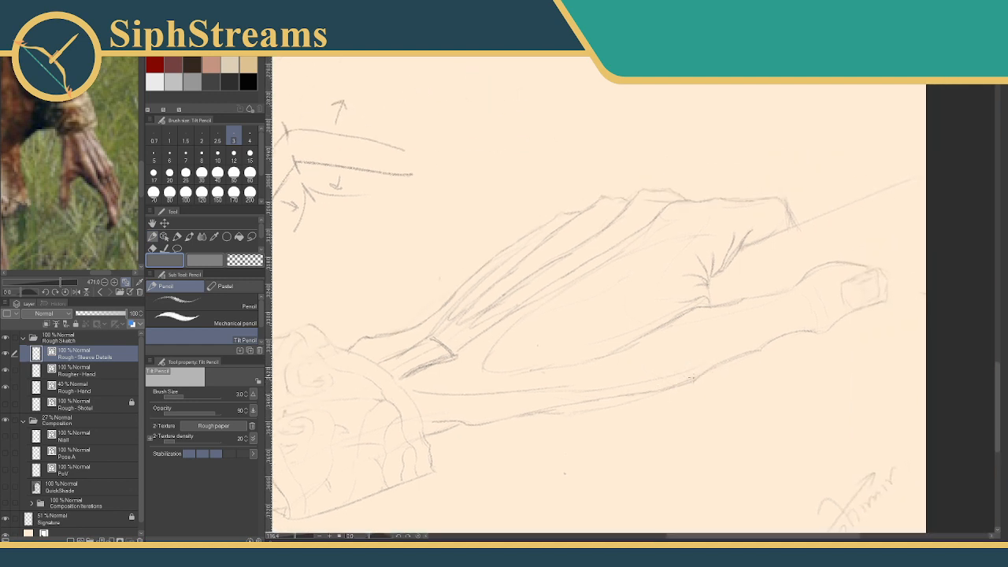
pyautogui.press('e')
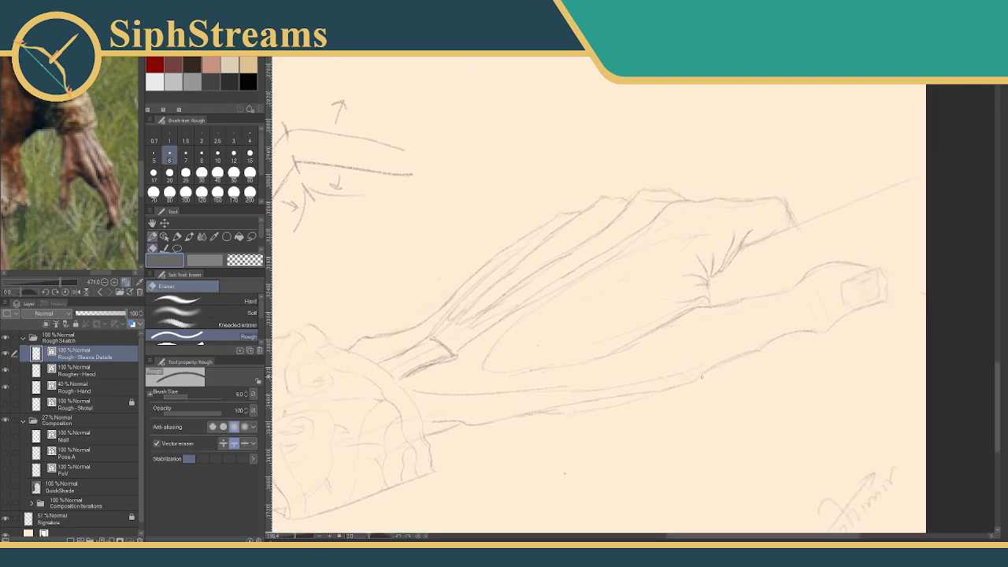
pyautogui.moveTo(602, 400); pyautogui.dragTo(587, 403)
# Darken the lower hand contour between the thumb base and the wrist, and clean up the overlapping rough line.
pyautogui.press('p')
pyautogui.press('p')
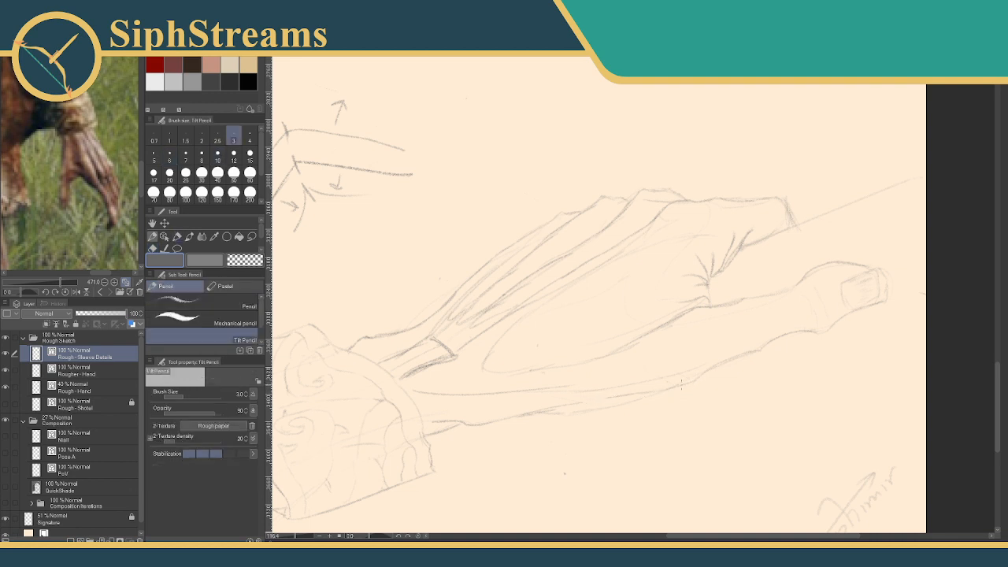
pyautogui.moveTo(695, 384); pyautogui.dragTo(519, 415)
pyautogui.press('e')
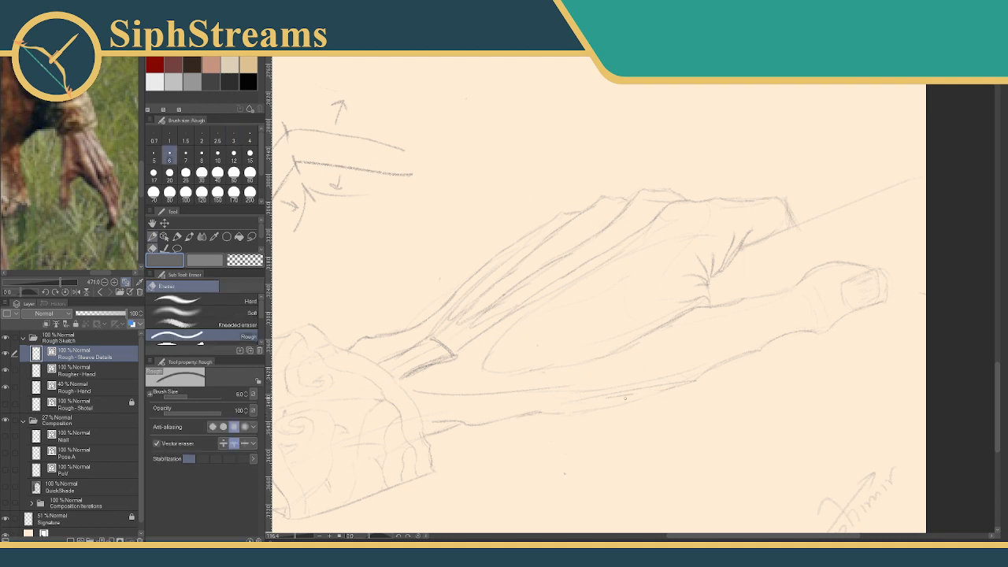
pyautogui.press('p')
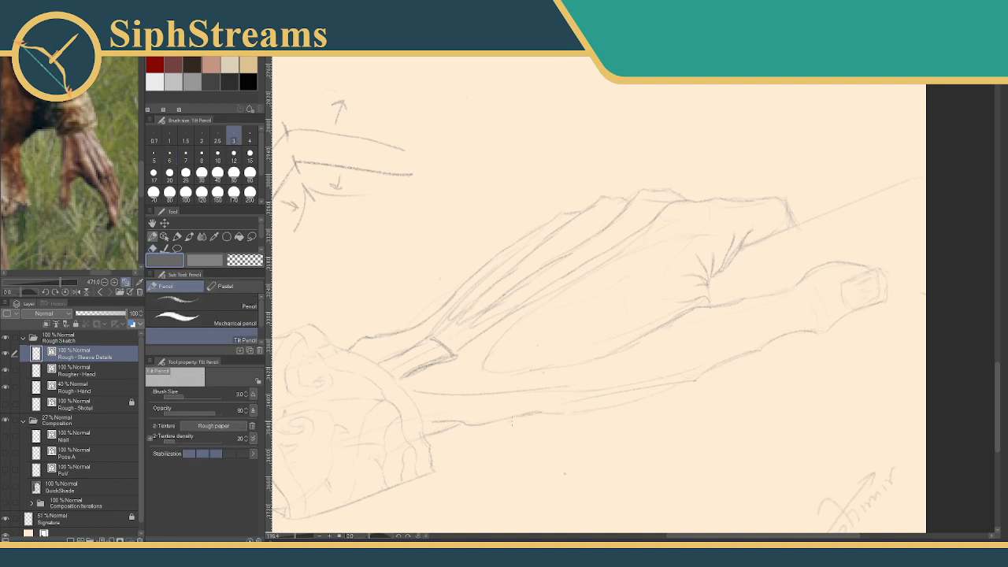
pyautogui.moveTo(548, 408); pyautogui.dragTo(569, 403)
# Sketch a study above the hand with three small dots, a wavy line over them, and an arc with a downward arrow.
pyautogui.moveTo(674, 352); pyautogui.dragTo(568, 525)
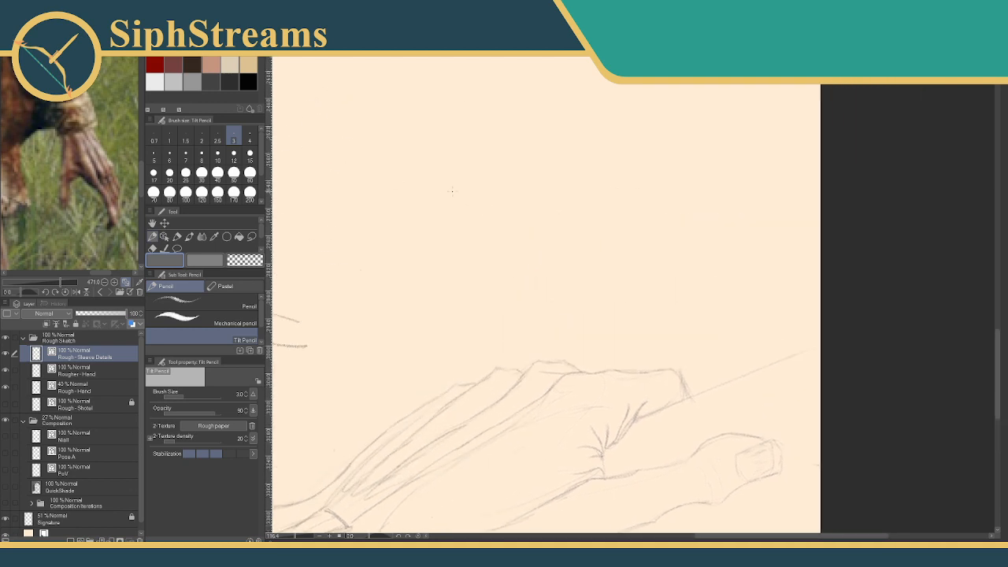
pyautogui.moveTo(412, 190); pyautogui.dragTo(422, 188)
pyautogui.moveTo(531, 185); pyautogui.dragTo(537, 184)
pyautogui.moveTo(625, 182); pyautogui.dragTo(632, 180)
pyautogui.moveTo(385, 129); pyautogui.dragTo(661, 109)
pyautogui.moveTo(527, 125); pyautogui.dragTo(521, 134)
pyautogui.moveTo(384, 212)
pyautogui.mouseDown()
pyautogui.moveTo(415, 179)
pyautogui.moveTo(448, 197)
pyautogui.moveTo(518, 177)
pyautogui.moveTo(510, 180)
pyautogui.moveTo(541, 175)
pyautogui.moveTo(560, 190)
pyautogui.moveTo(613, 173)
pyautogui.moveTo(658, 176)
pyautogui.mouseUp()
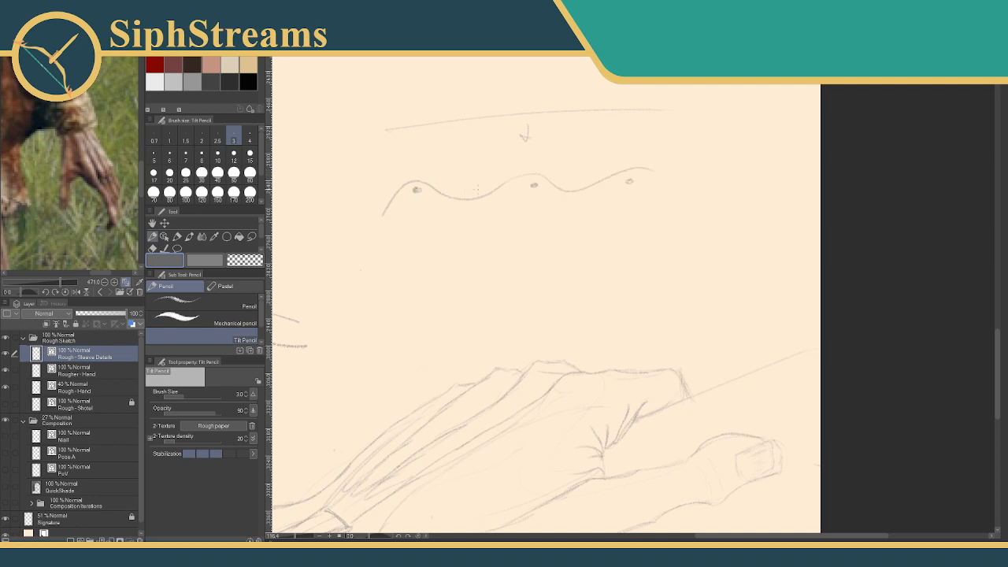
# Add a second, flatter wavy line over three dots below the first, and erase the arc and arrow above.
pyautogui.click(426, 247)
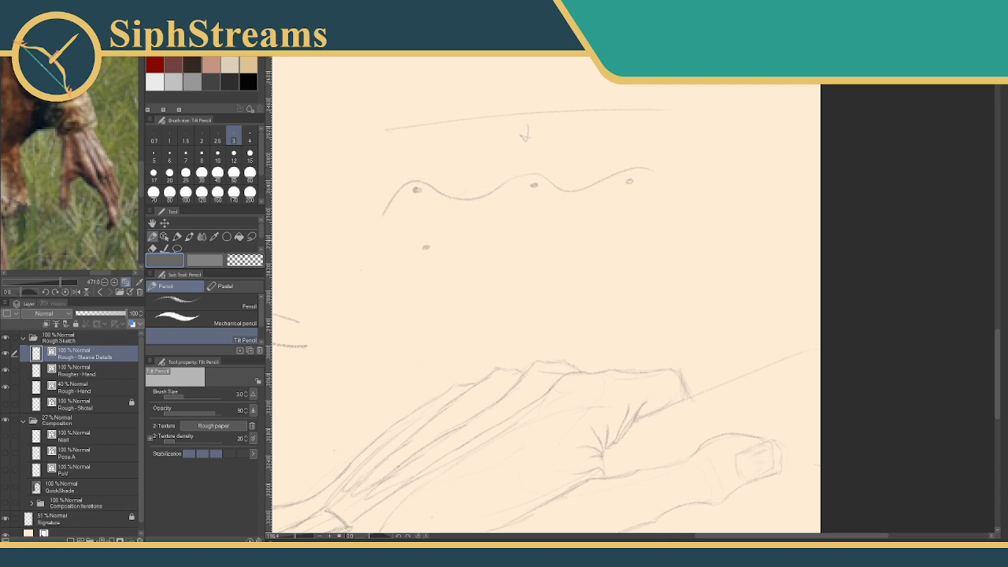
pyautogui.click(545, 240)
pyautogui.moveTo(384, 278)
pyautogui.mouseDown()
pyautogui.moveTo(390, 262)
pyautogui.moveTo(431, 245)
pyautogui.moveTo(632, 230)
pyautogui.moveTo(661, 243)
pyautogui.mouseUp()
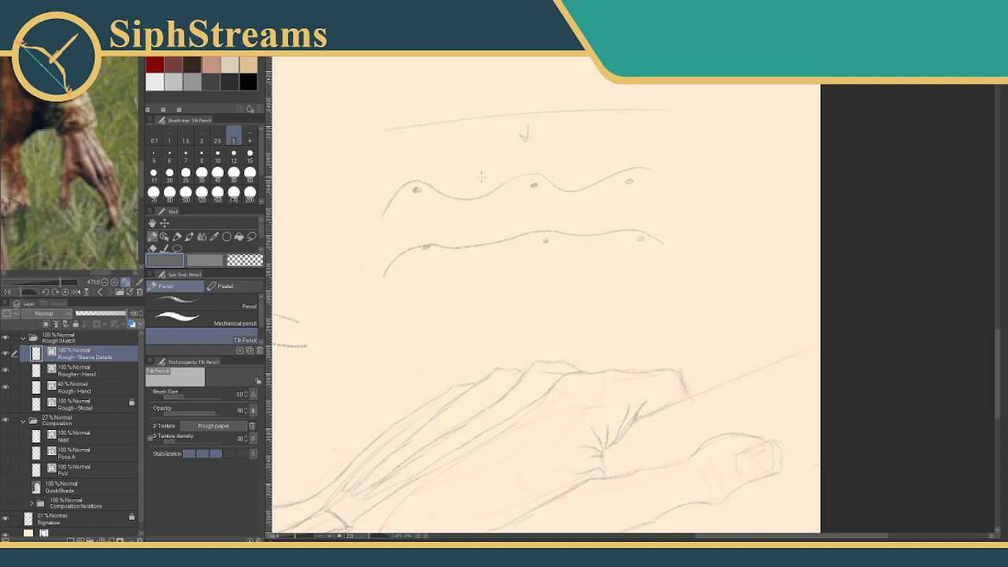
pyautogui.press('e')
pyautogui.moveTo(468, 142); pyautogui.dragTo(531, 118)
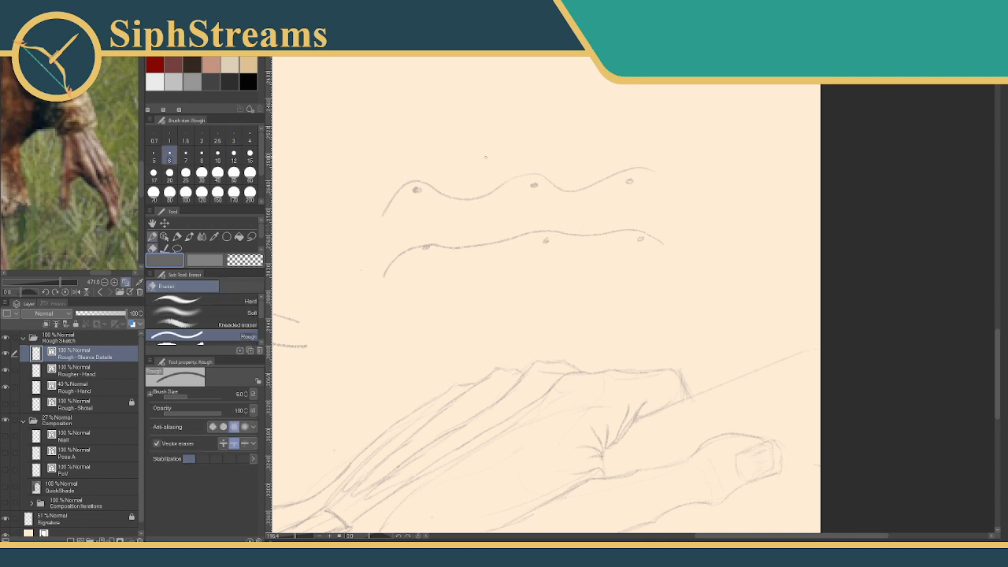
# Erase the two wavy-line studies and their dots above the hand.
pyautogui.moveTo(504, 187); pyautogui.dragTo(416, 189)
pyautogui.moveTo(396, 269); pyautogui.dragTo(430, 240)
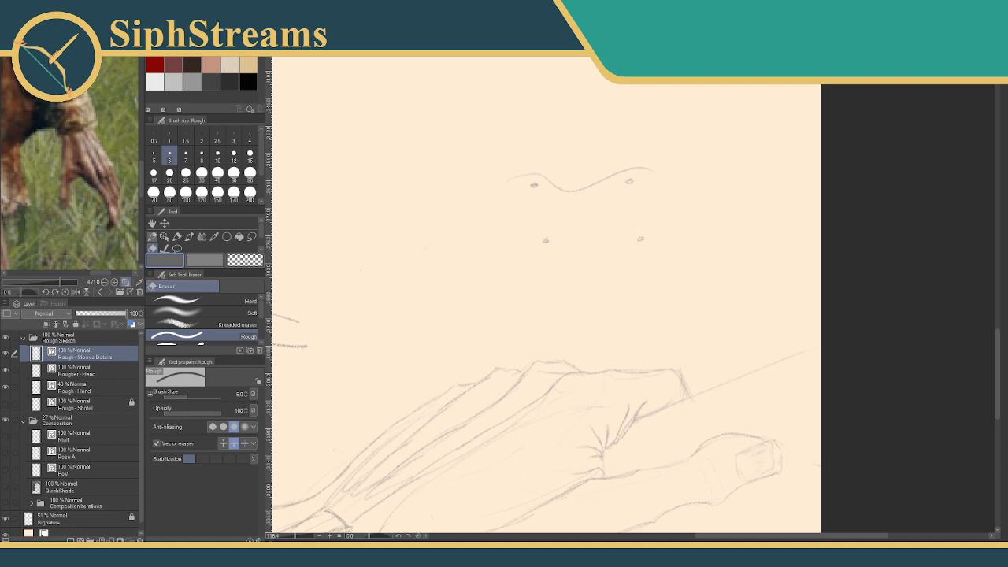
pyautogui.moveTo(522, 173)
pyautogui.mouseDown()
pyautogui.moveTo(549, 164)
pyautogui.moveTo(531, 184)
pyautogui.mouseUp()
pyautogui.moveTo(542, 236); pyautogui.dragTo(548, 243)
pyautogui.moveTo(641, 162); pyautogui.dragTo(628, 183)
# Erase the short cross line closing the tendon shape at the wrist and darken the lower tendon line toward the cuff.
pyautogui.press('p')
pyautogui.scroll(-3, 624, 278)
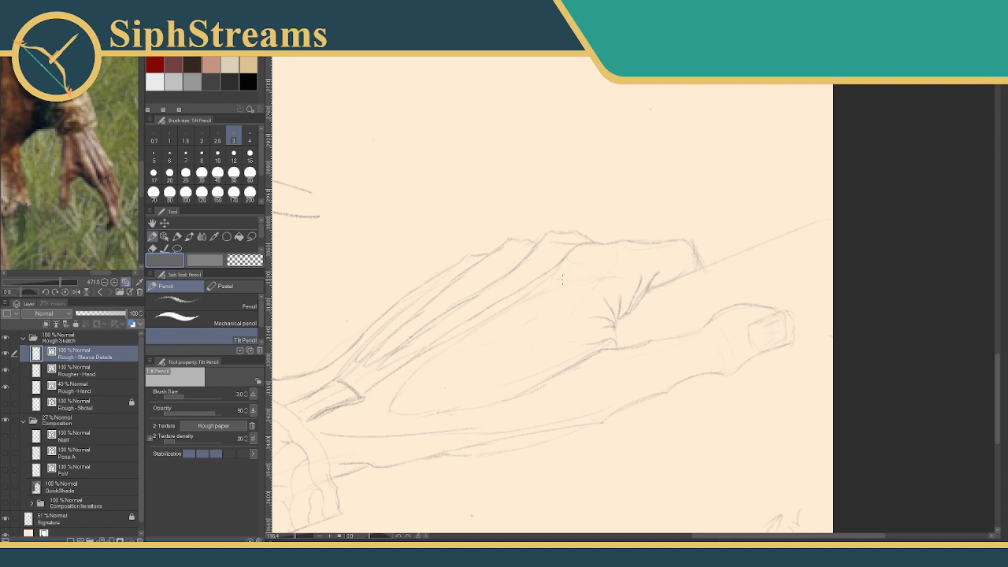
pyautogui.moveTo(561, 278)
pyautogui.mouseDown()
pyautogui.moveTo(574, 260)
pyautogui.moveTo(607, 259)
pyautogui.mouseUp()
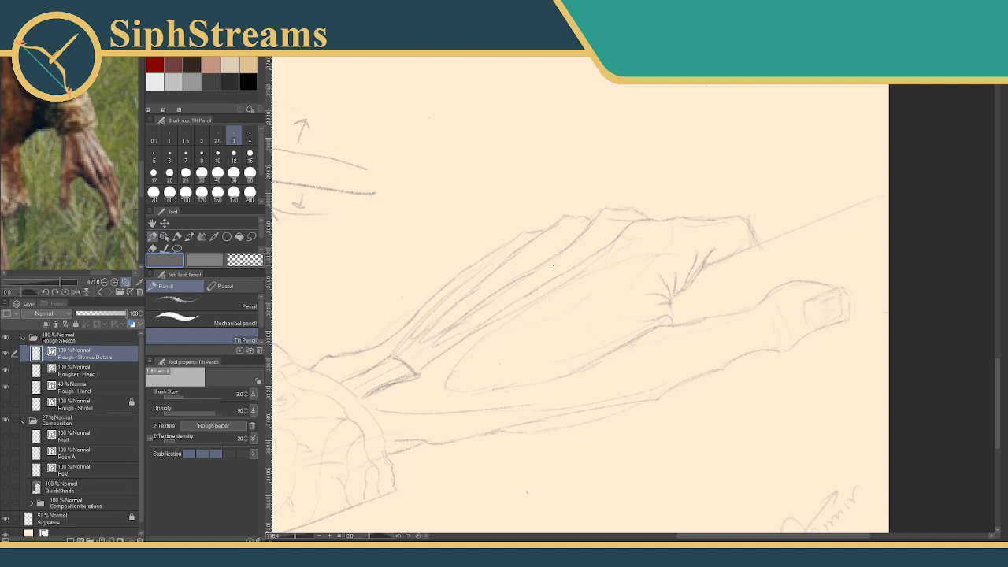
pyautogui.moveTo(532, 273); pyautogui.dragTo(569, 269)
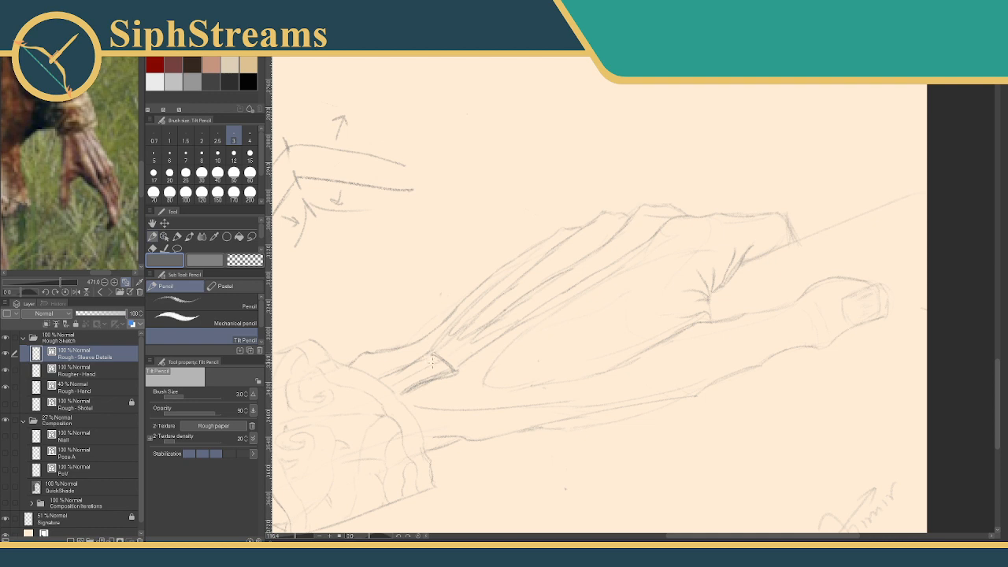
pyautogui.press('e')
pyautogui.moveTo(441, 354)
pyautogui.mouseDown()
pyautogui.moveTo(433, 362)
pyautogui.moveTo(451, 366)
pyautogui.mouseUp()
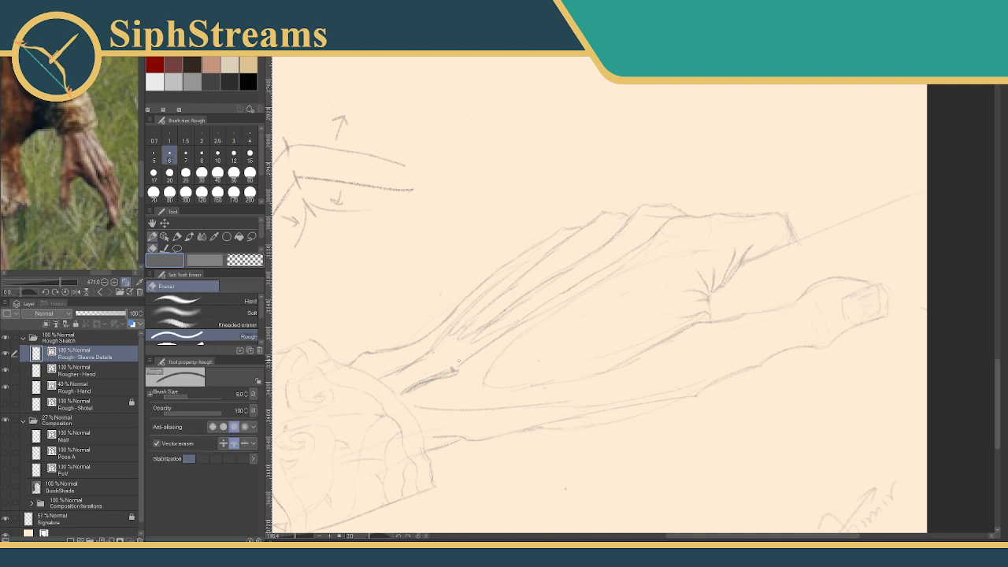
pyautogui.press('p')
pyautogui.moveTo(397, 393)
pyautogui.mouseDown()
pyautogui.moveTo(458, 364)
pyautogui.moveTo(432, 382)
pyautogui.mouseUp()
# Touch up the converging tendon lines just above the wrist, alternating pencil strokes with small erasures.
pyautogui.press('e')
pyautogui.press('p')
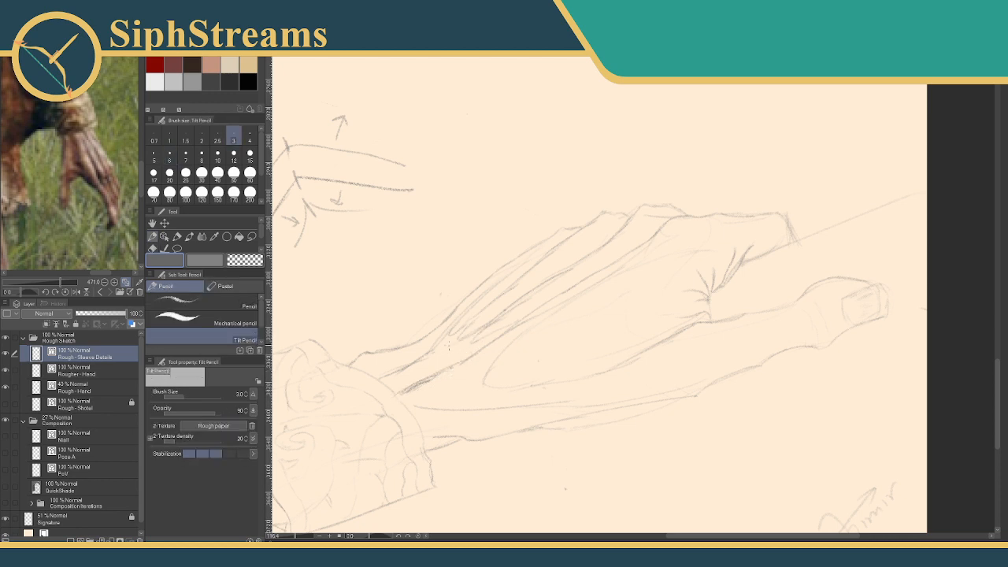
pyautogui.press('e')
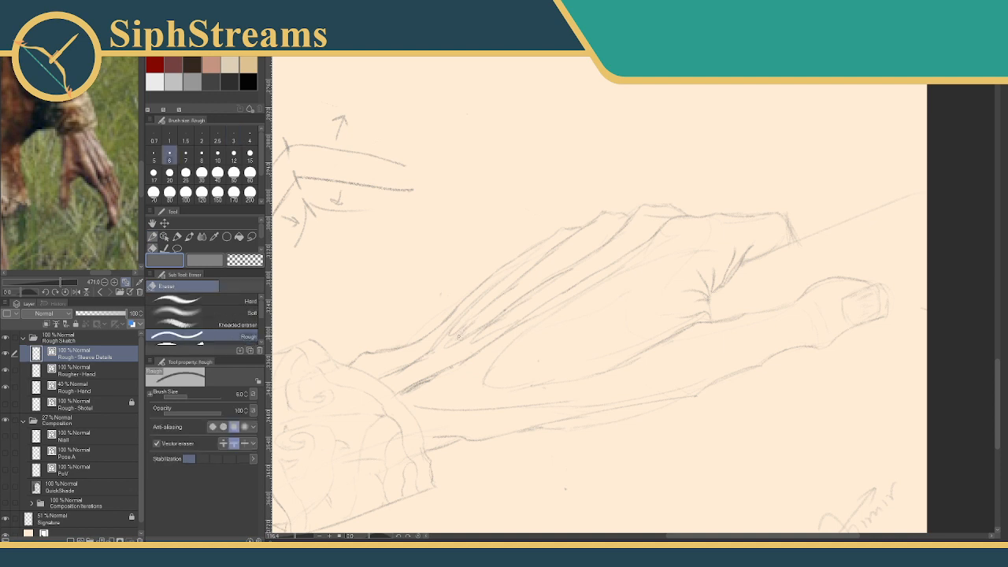
pyautogui.press('p')
pyautogui.press('e')
pyautogui.press('p')
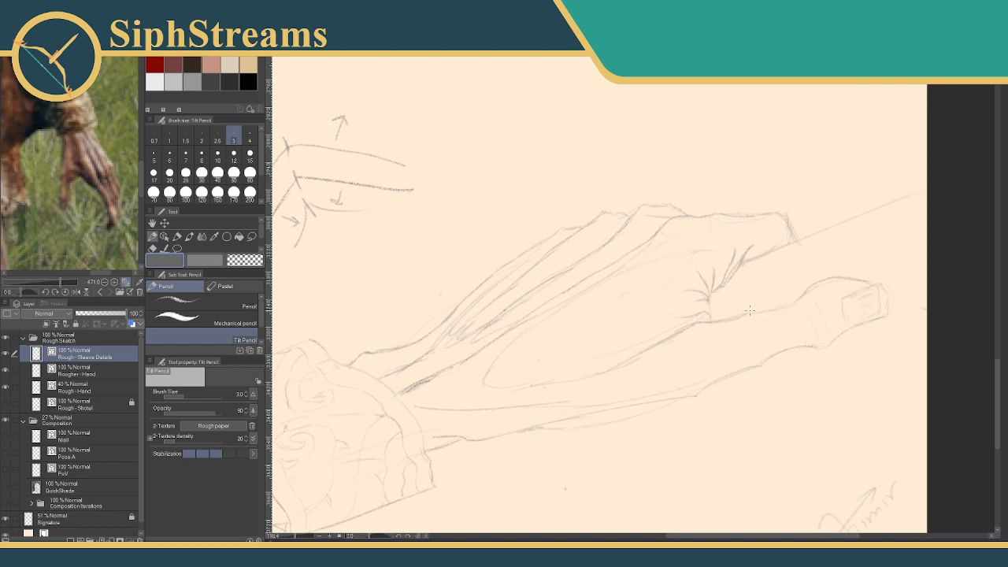
# Erase the radiating skin creases between the index finger and thumb, and remove a short trial stroke on the back of the hand.
pyautogui.press('e')
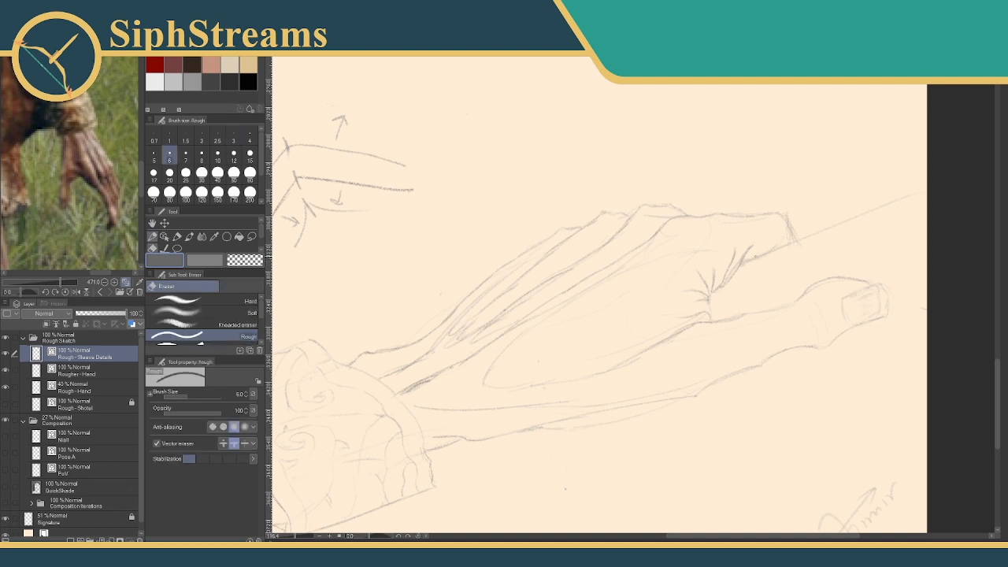
pyautogui.moveTo(715, 274); pyautogui.dragTo(723, 261)
pyautogui.press('p')
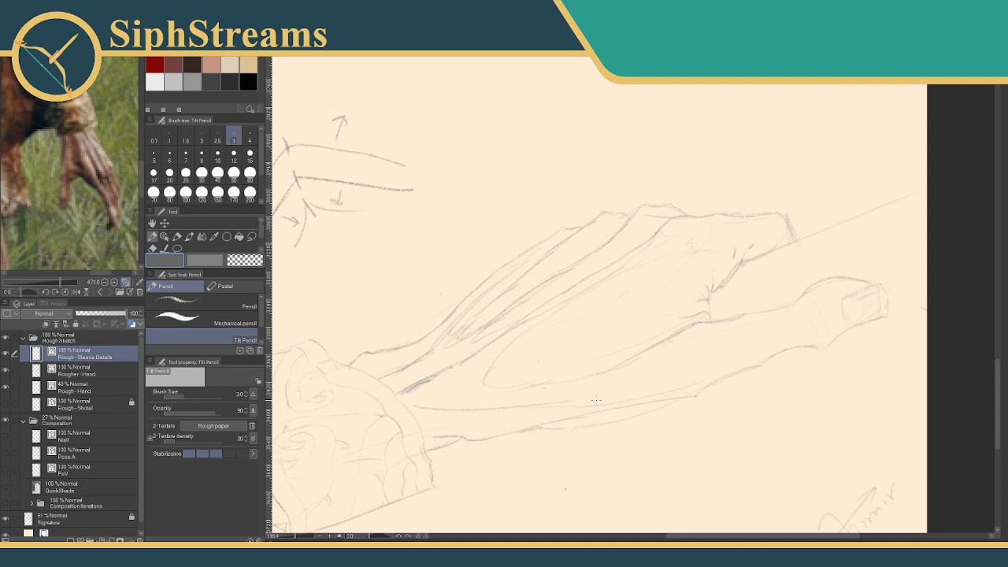
pyautogui.moveTo(628, 285); pyautogui.dragTo(579, 336)
pyautogui.press('e')
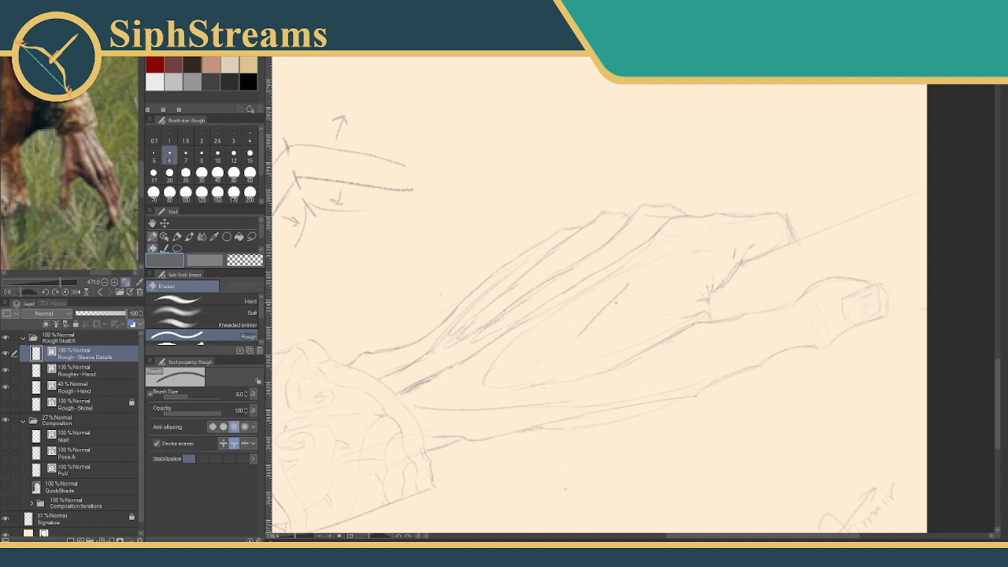
pyautogui.press('p')
pyautogui.press('e')
pyautogui.moveTo(616, 295); pyautogui.dragTo(603, 310)
pyautogui.moveTo(738, 248)
pyautogui.mouseDown()
pyautogui.moveTo(698, 286)
pyautogui.moveTo(717, 280)
pyautogui.moveTo(695, 309)
pyautogui.moveTo(726, 279)
pyautogui.mouseUp()
pyautogui.press('p')
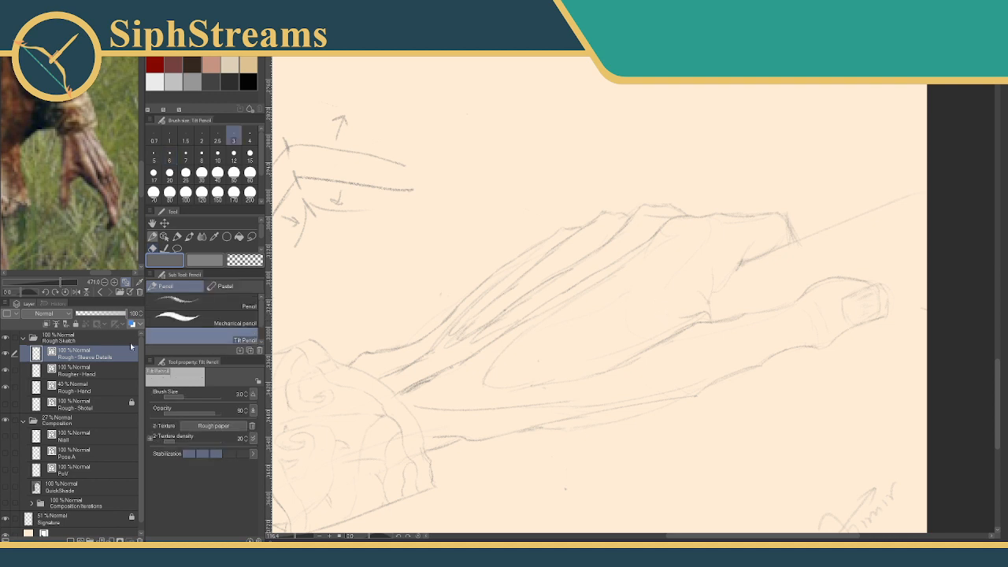
# Compare the sleeve and hand drawings by toggling the visibility of the Rougher-Hand and Rough-Hand layers.
pyautogui.click(6, 370)
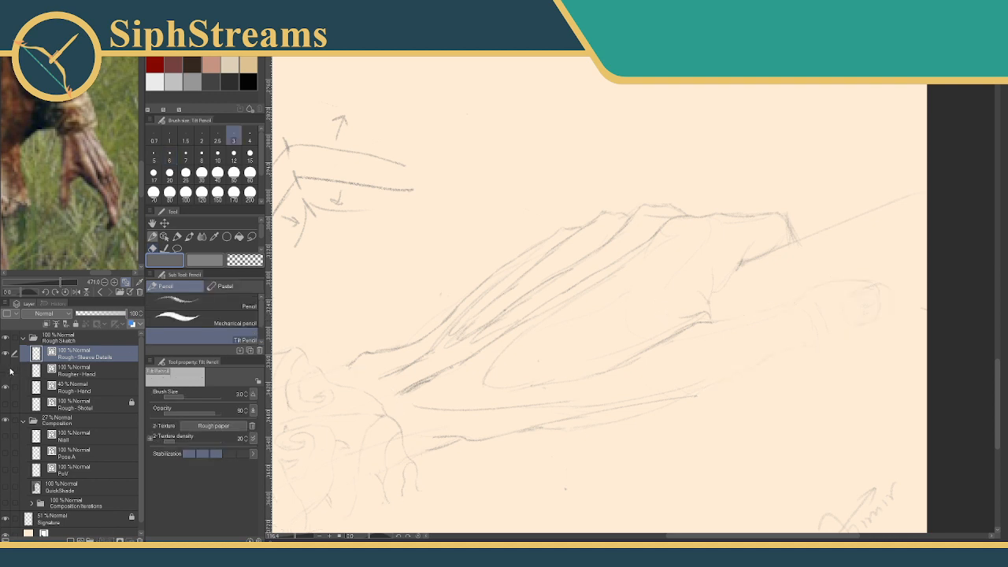
pyautogui.click(6, 370)
pyautogui.moveTo(437, 289); pyautogui.dragTo(716, 127)
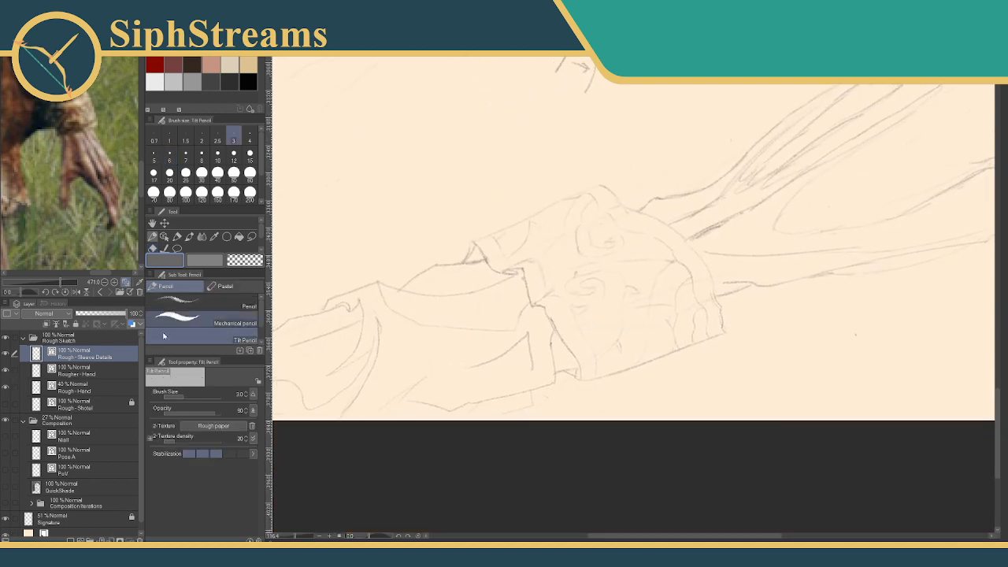
pyautogui.click(7, 375)
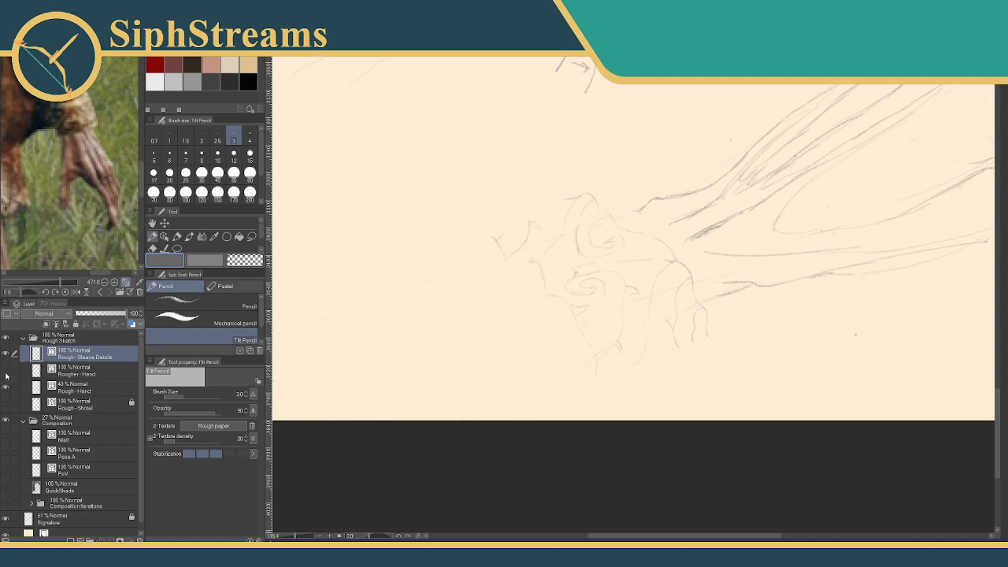
pyautogui.click(7, 375)
pyautogui.click(8, 370)
pyautogui.click(7, 370)
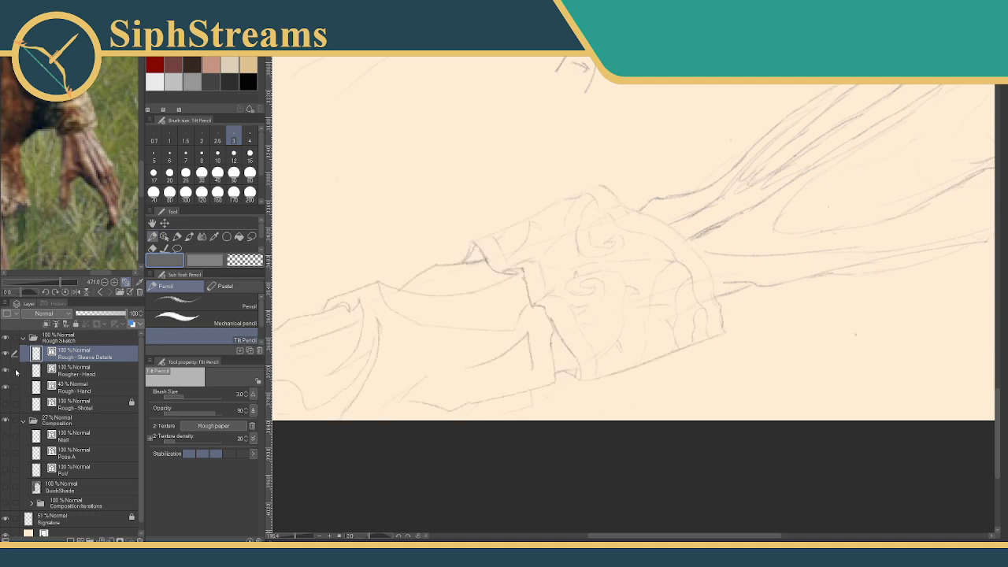
pyautogui.moveTo(664, 239)
pyautogui.mouseDown()
pyautogui.moveTo(466, 268)
pyautogui.moveTo(491, 339)
pyautogui.moveTo(516, 329)
pyautogui.moveTo(506, 362)
pyautogui.mouseUp()
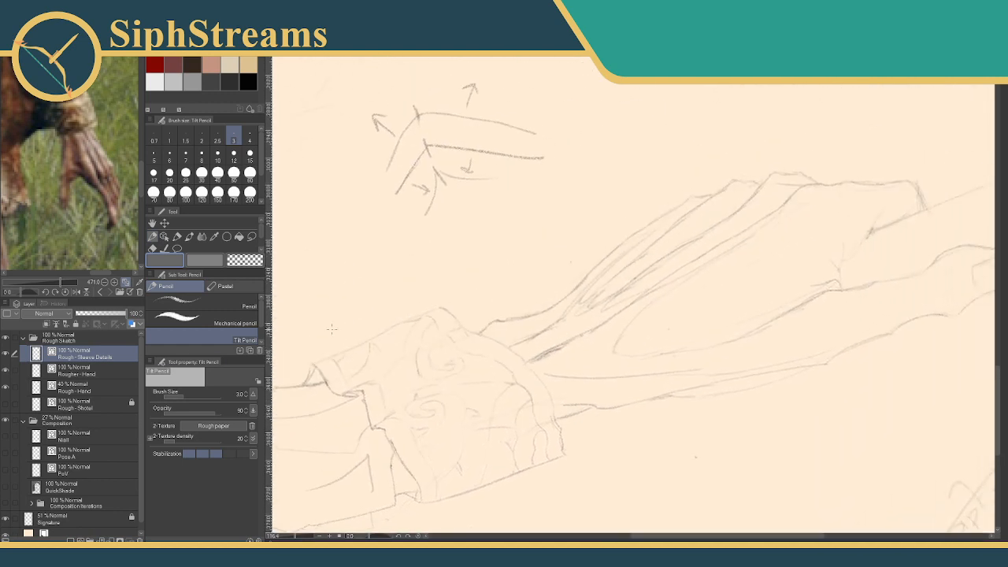
pyautogui.click(5, 388)
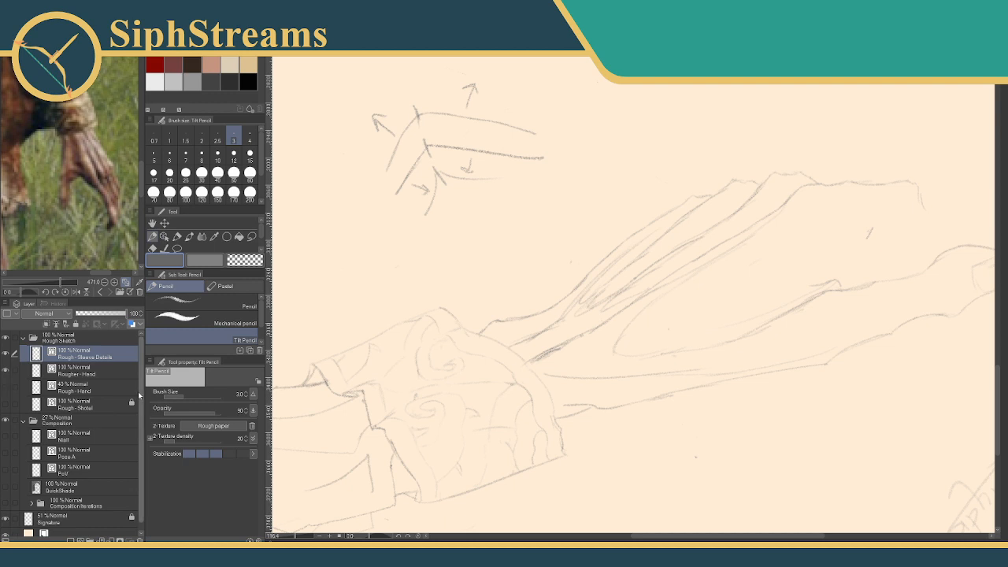
pyautogui.click(6, 388)
pyautogui.moveTo(596, 293); pyautogui.dragTo(373, 409)
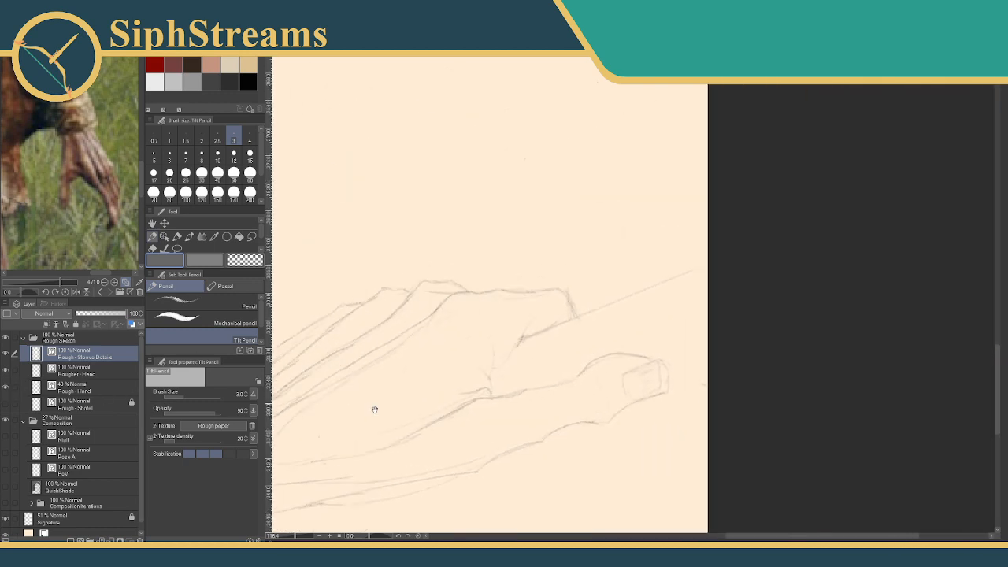
# Redraw the straight line running from under the index finger to the canvas edge and clean up its outer end.
pyautogui.moveTo(498, 349); pyautogui.dragTo(713, 268)
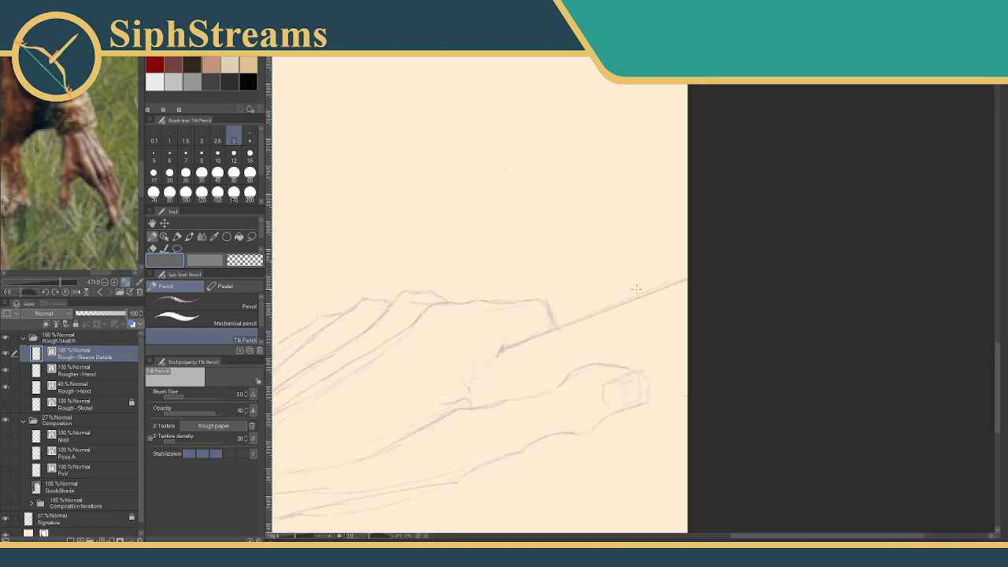
pyautogui.hotkey('ctrl', 'z')
pyautogui.press('e')
pyautogui.moveTo(630, 299); pyautogui.dragTo(674, 286)
pyautogui.press('p')
# Draw a long crease down to the thumb web and short fold strokes beneath the index finger, undoing unwanted strokes.
pyautogui.moveTo(471, 315)
pyautogui.mouseDown()
pyautogui.moveTo(572, 243)
pyautogui.moveTo(625, 226)
pyautogui.mouseUp()
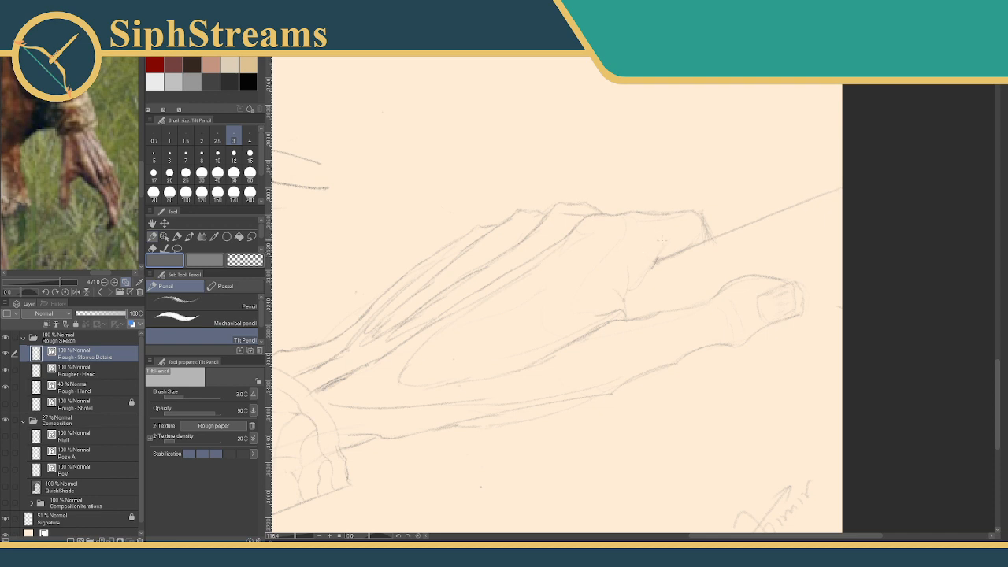
pyautogui.moveTo(618, 252); pyautogui.dragTo(625, 315)
pyautogui.moveTo(624, 281); pyautogui.dragTo(652, 262)
pyautogui.moveTo(618, 244); pyautogui.dragTo(614, 289)
pyautogui.hotkey('ctrl', 'z')
pyautogui.moveTo(653, 261)
pyautogui.mouseDown()
pyautogui.moveTo(727, 217)
pyautogui.moveTo(743, 261)
pyautogui.mouseUp()
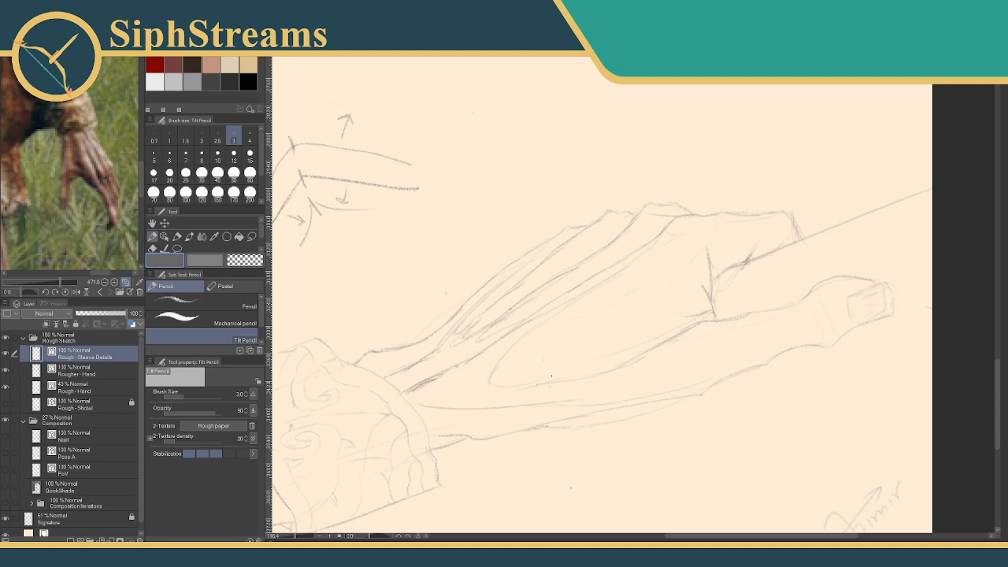
pyautogui.hotkey('ctrl', 'z')
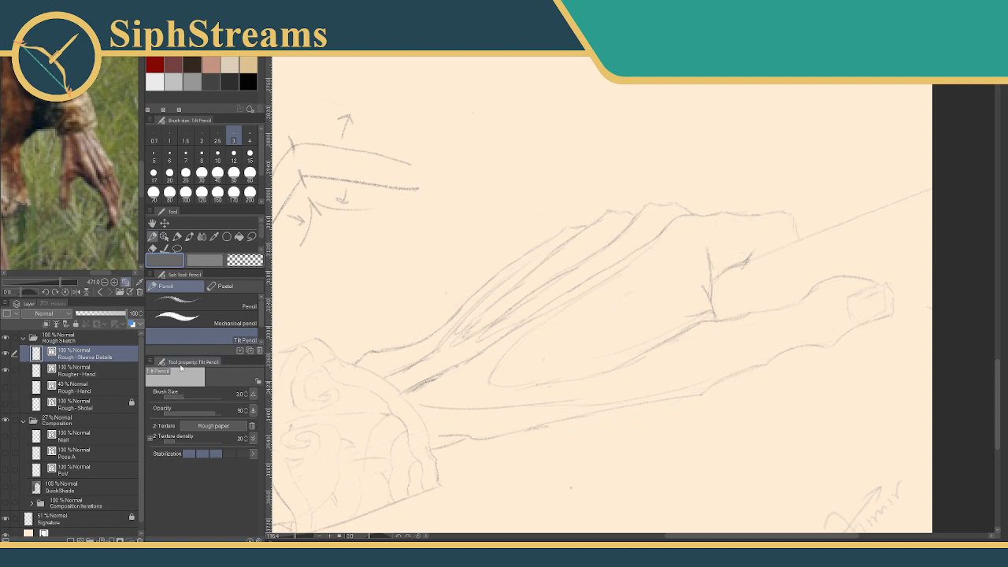
# Toggle the Rougher-Hand and Rough-Hand layers for comparison, leaving Rough-Hand hidden.
pyautogui.click(5, 370)
pyautogui.click(6, 369)
pyautogui.click(6, 387)
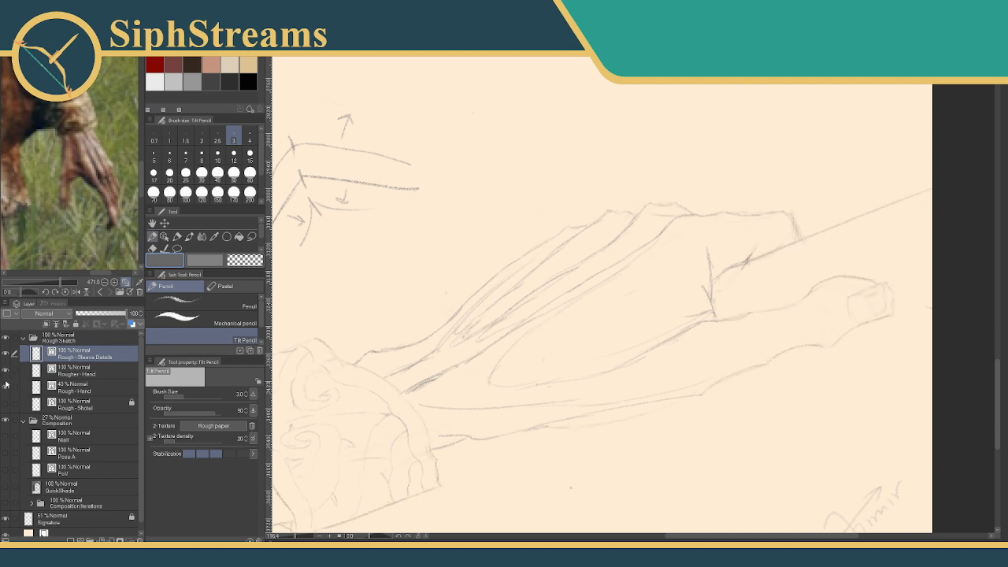
pyautogui.click(7, 387)
# Erase the small loop between the tendons above the wrist and trim the tendon line near the cuff.
pyautogui.moveTo(730, 227); pyautogui.dragTo(774, 235)
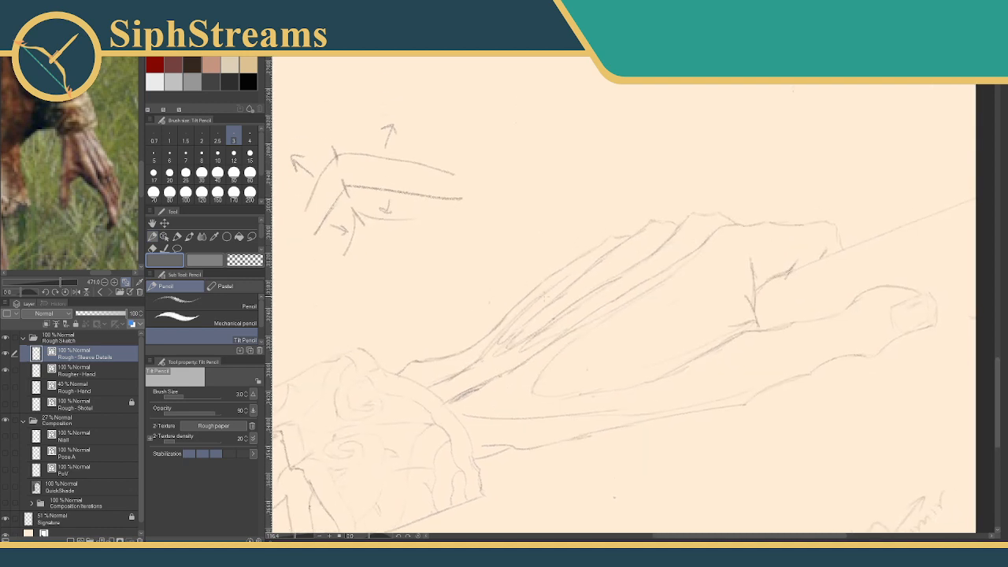
pyautogui.press('e')
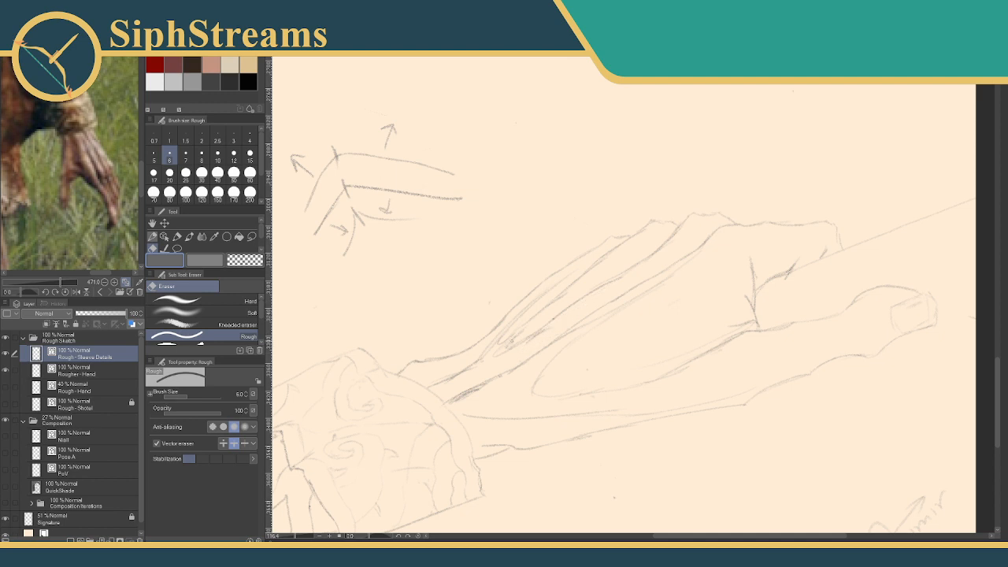
pyautogui.moveTo(512, 340); pyautogui.dragTo(522, 332)
pyautogui.press('p')
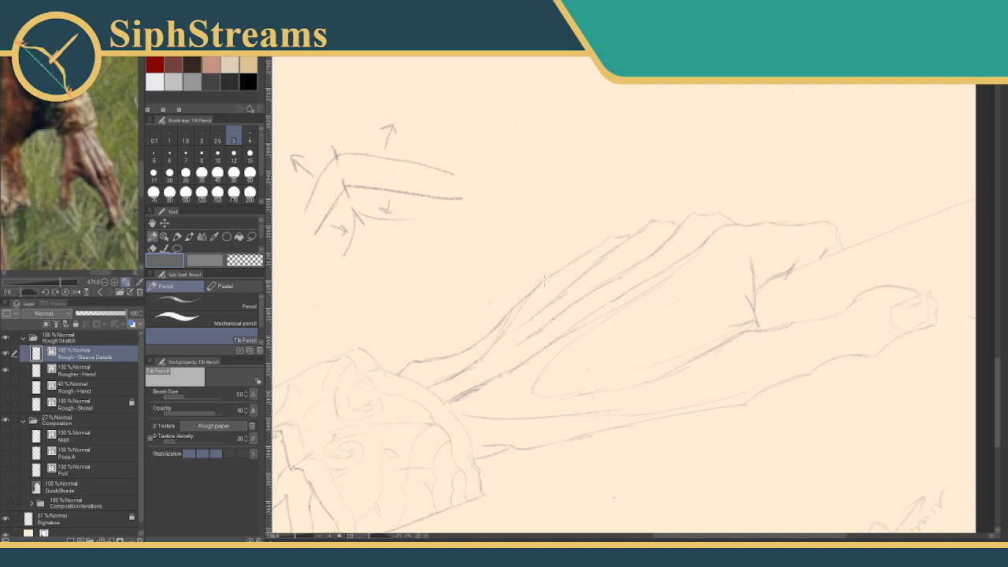
pyautogui.press('e')
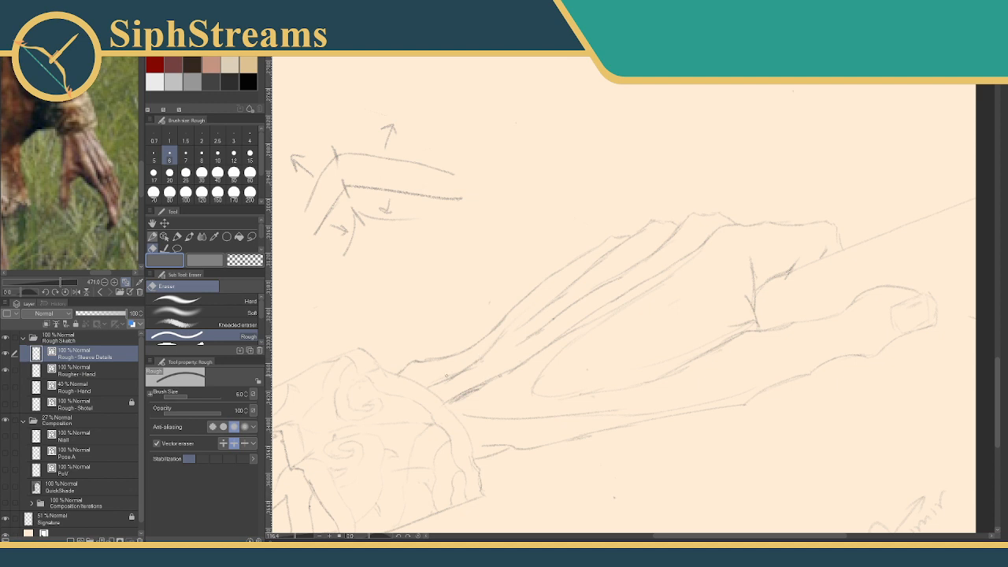
pyautogui.moveTo(447, 376); pyautogui.dragTo(433, 384)
# Extend the middle tendon line from the back of the hand down toward the wrist with the Tilt Pencil.
pyautogui.press('p')
pyautogui.press('p')
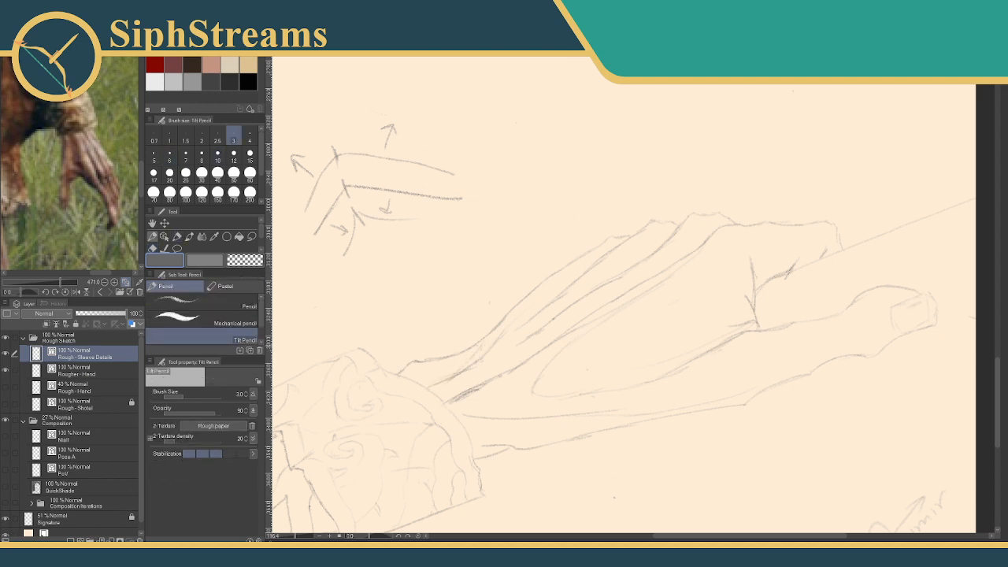
pyautogui.press('p')
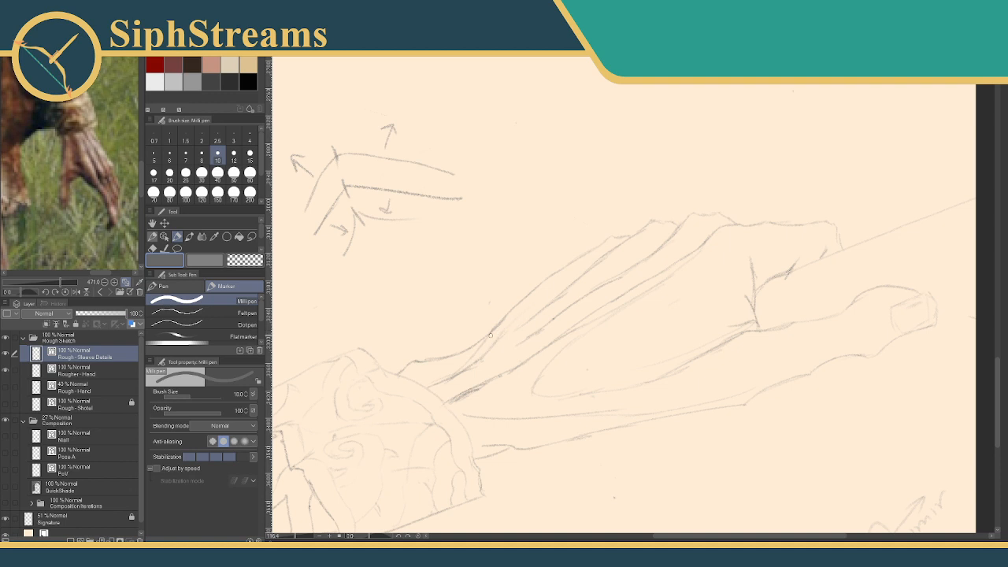
pyautogui.press('e')
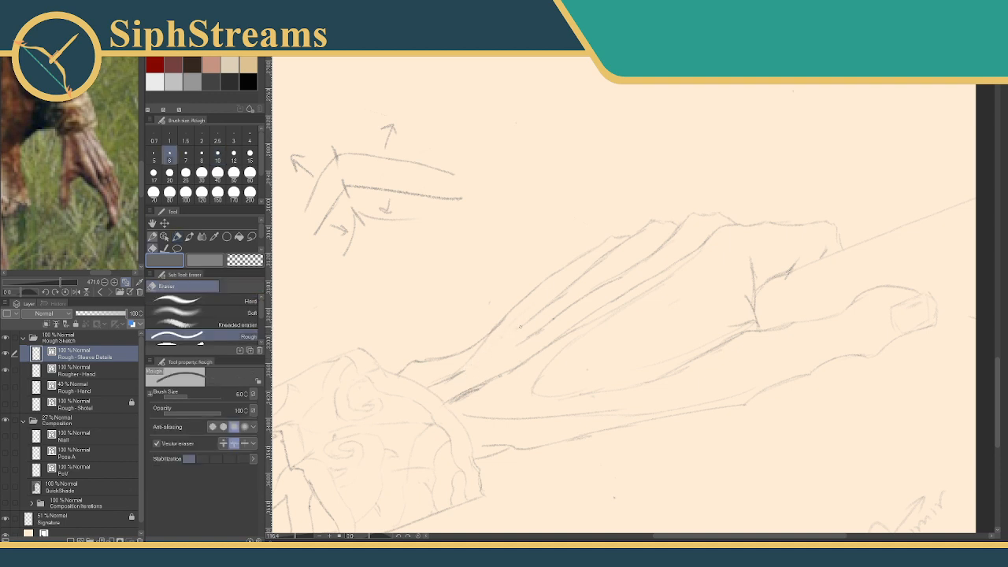
pyautogui.press('p')
pyautogui.moveTo(525, 323); pyautogui.dragTo(485, 357)
pyautogui.hotkey('ctrl', 'z')
pyautogui.press('p')
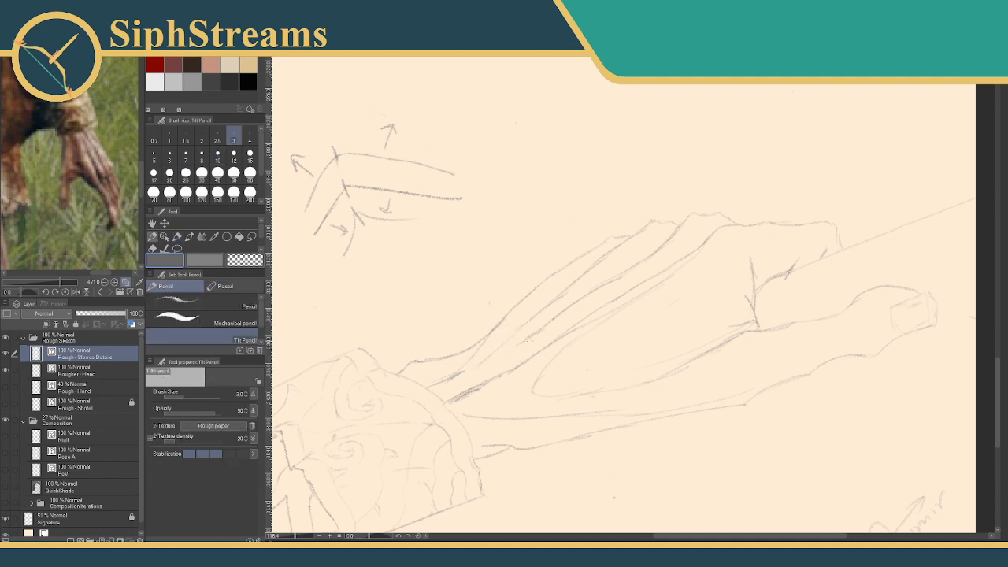
# Erase the lower ends of the tendon lines just above the cuff, undoing a trial pencil stroke there.
pyautogui.press('p')
pyautogui.moveTo(464, 398); pyautogui.dragTo(482, 382)
pyautogui.press('p')
pyautogui.hotkey('ctrl', 'z')
pyautogui.press('e')
pyautogui.moveTo(469, 398); pyautogui.dragTo(482, 387)
pyautogui.click(462, 393)
pyautogui.click(448, 378)
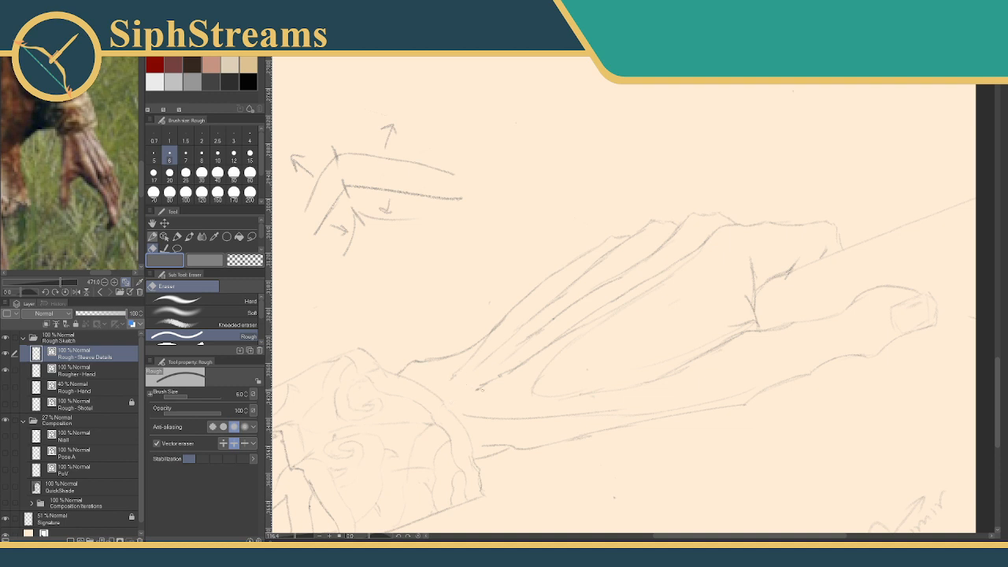
# Extend the upper tendon line down to the cuff and erase the rounded loop at the thumb base.
pyautogui.press('p')
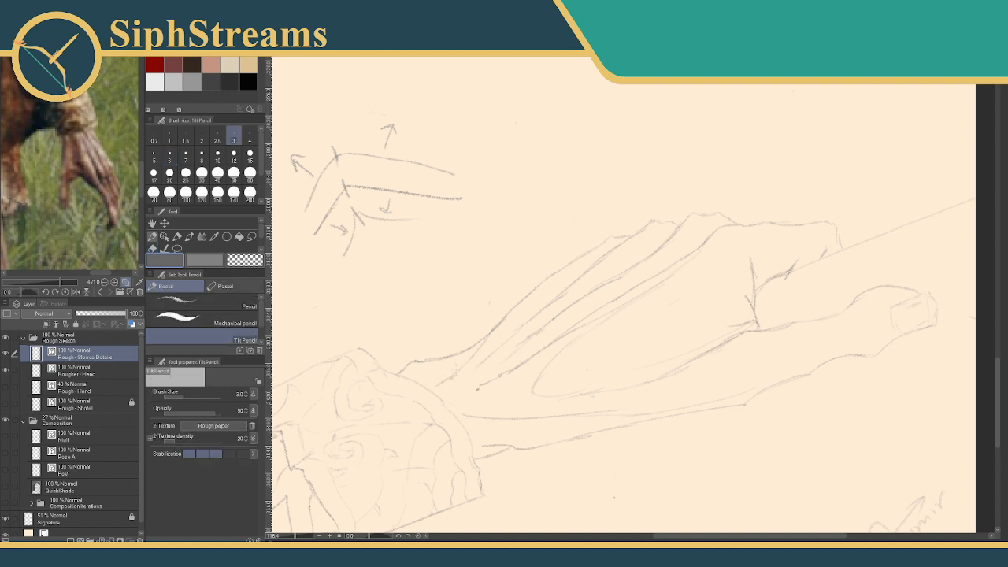
pyautogui.press('e')
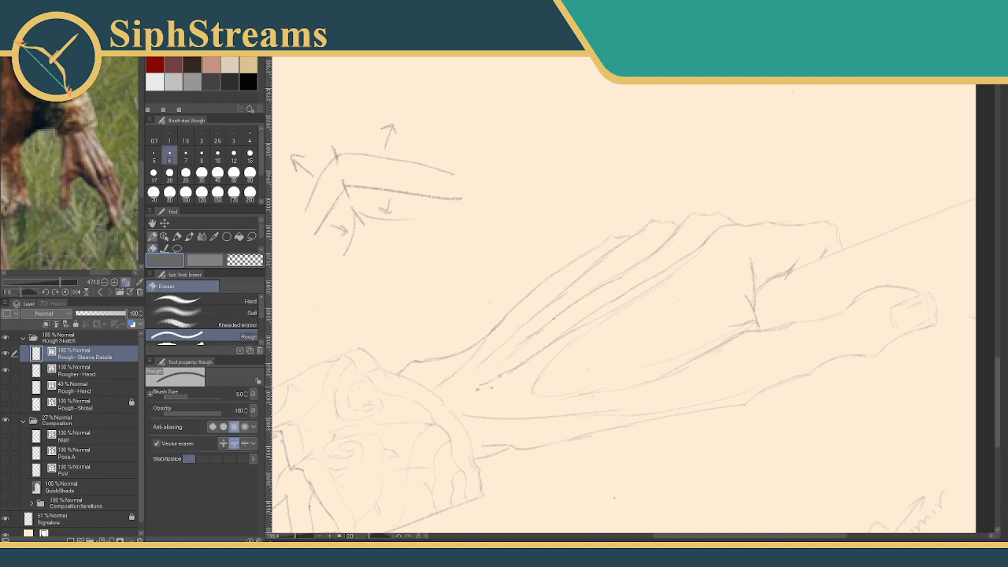
pyautogui.press('p')
pyautogui.press('e')
pyautogui.moveTo(545, 369); pyautogui.dragTo(537, 384)
pyautogui.press('p')
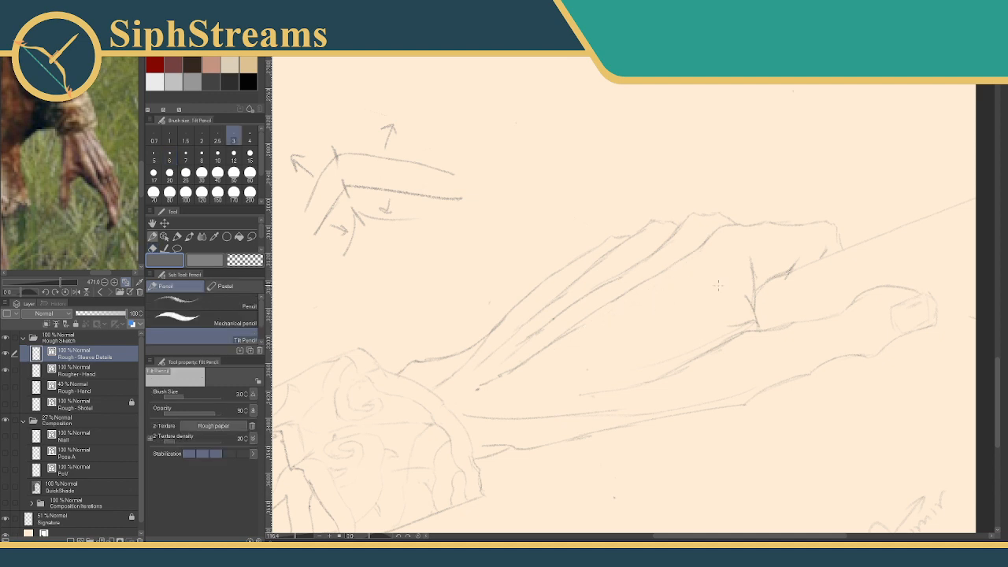
# Draw a curved line from below the index knuckle toward the wrist and erase the old inner thumb lines above the lower contour.
pyautogui.moveTo(652, 310); pyautogui.dragTo(566, 373)
pyautogui.hotkey('ctrl', 'z')
pyautogui.moveTo(712, 275); pyautogui.dragTo(642, 314)
pyautogui.press('e')
pyautogui.click(540, 409)
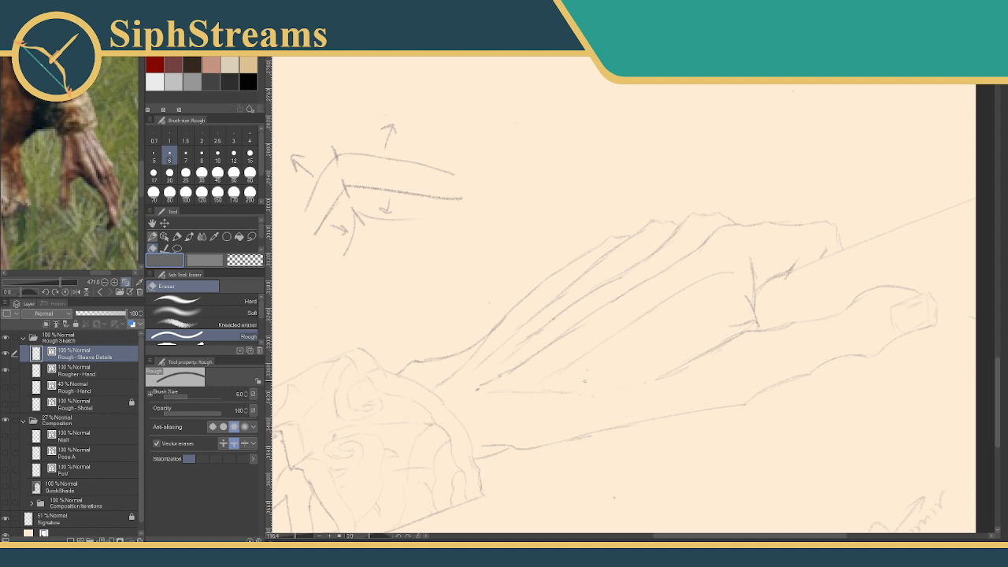
# Redraw the inner thumb lines toward the wrist and reshape the lower wrist contour near the cuff.
pyautogui.press('p')
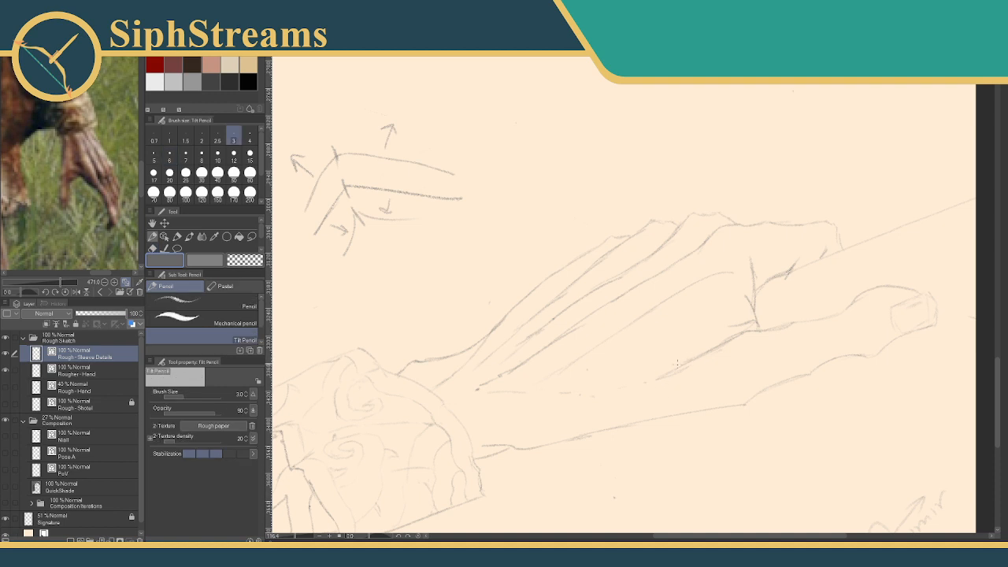
pyautogui.press('e')
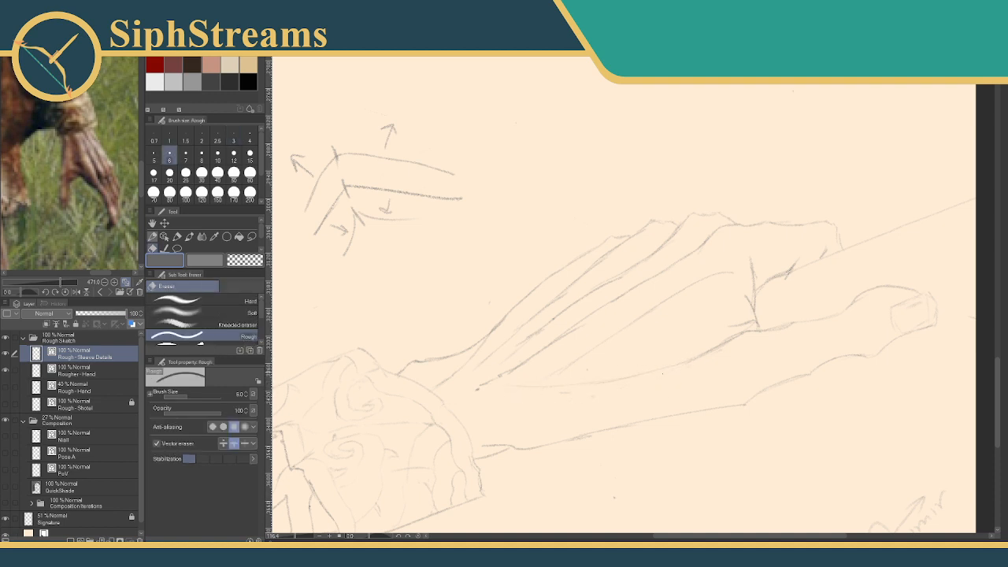
pyautogui.press('p')
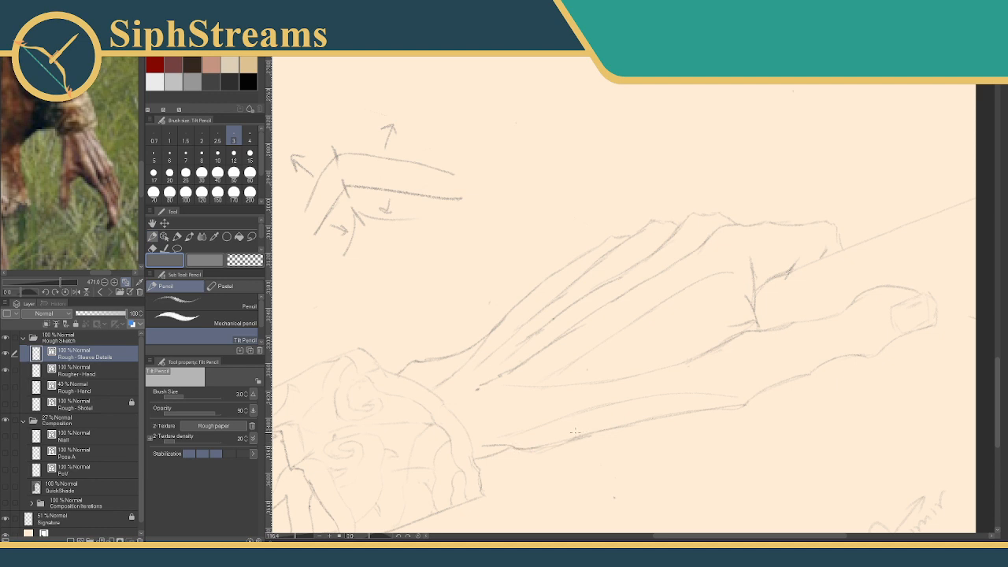
pyautogui.press('e')
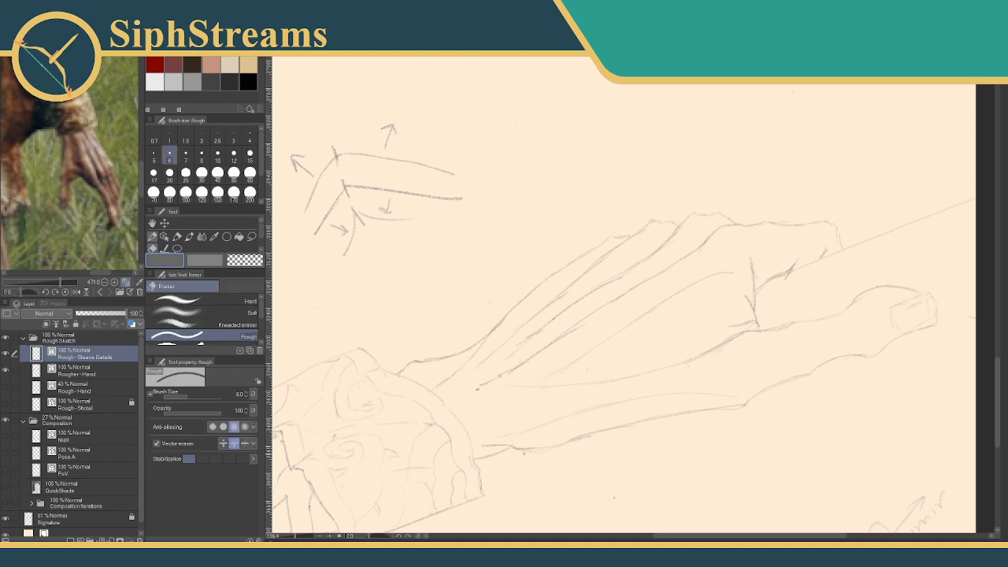
pyautogui.press('p')
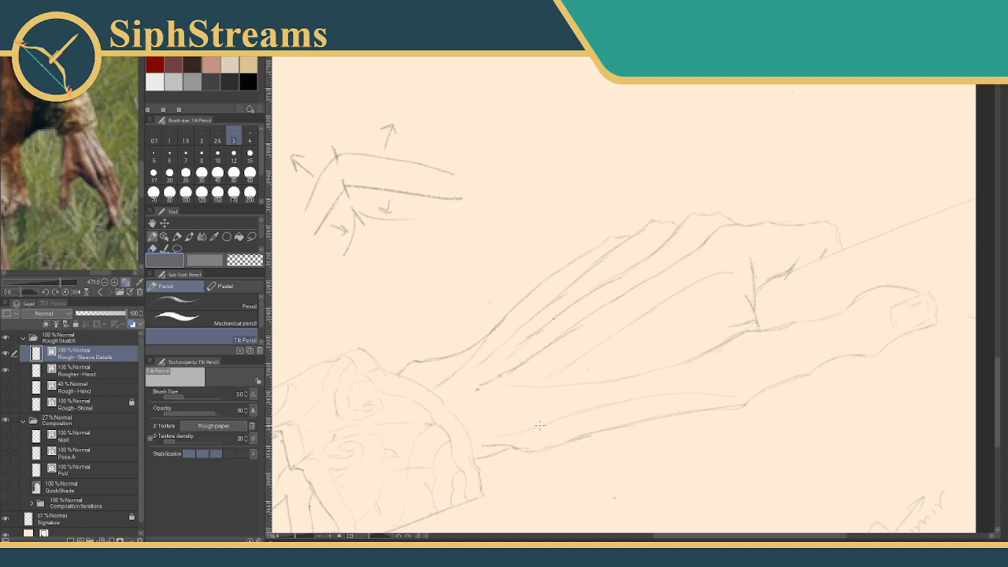
# Rotate and reposition the reference image so its hand points the same way as the sketched hand.
pyautogui.moveTo(27, 293)
pyautogui.mouseDown()
pyautogui.moveTo(44, 294)
pyautogui.moveTo(3, 293)
pyautogui.moveTo(11, 292)
pyautogui.mouseUp()
pyautogui.click(75, 293)
pyautogui.moveTo(86, 205); pyautogui.dragTo(70, 226)
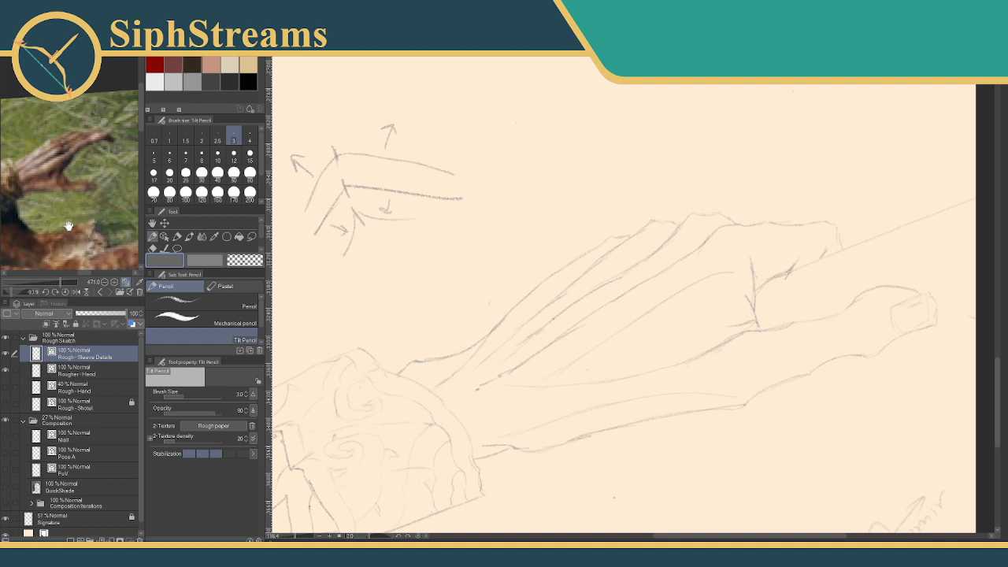
# Erase the tendon and inner thumb lines across the back of the hand and wrist, and shorten the crease below the thumb web.
pyautogui.press('e')
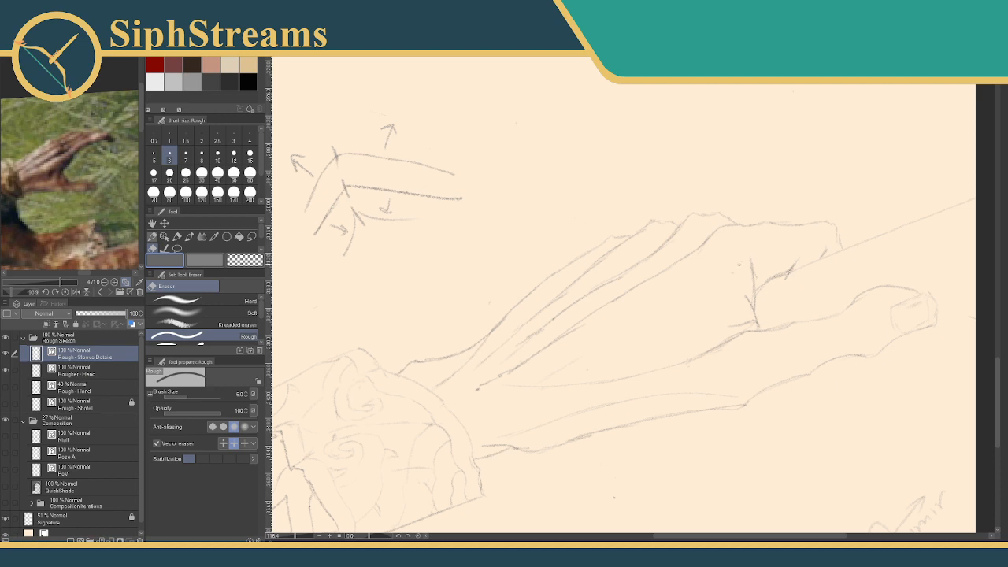
pyautogui.moveTo(564, 291)
pyautogui.mouseDown()
pyautogui.moveTo(589, 329)
pyautogui.moveTo(579, 297)
pyautogui.moveTo(553, 319)
pyautogui.mouseUp()
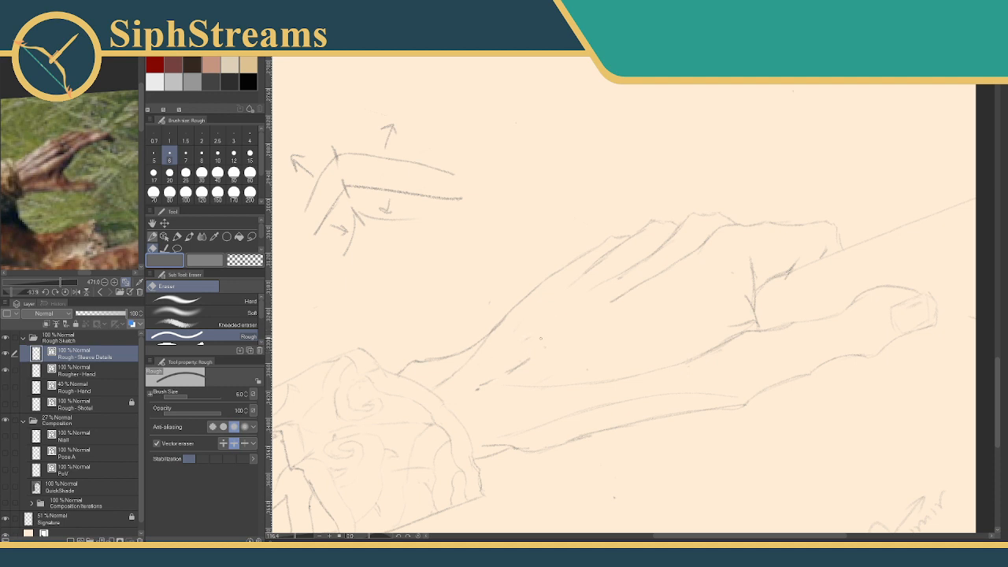
pyautogui.moveTo(517, 367); pyautogui.dragTo(527, 359)
pyautogui.moveTo(466, 361); pyautogui.dragTo(472, 356)
pyautogui.moveTo(514, 369); pyautogui.dragTo(624, 379)
pyautogui.press('p')
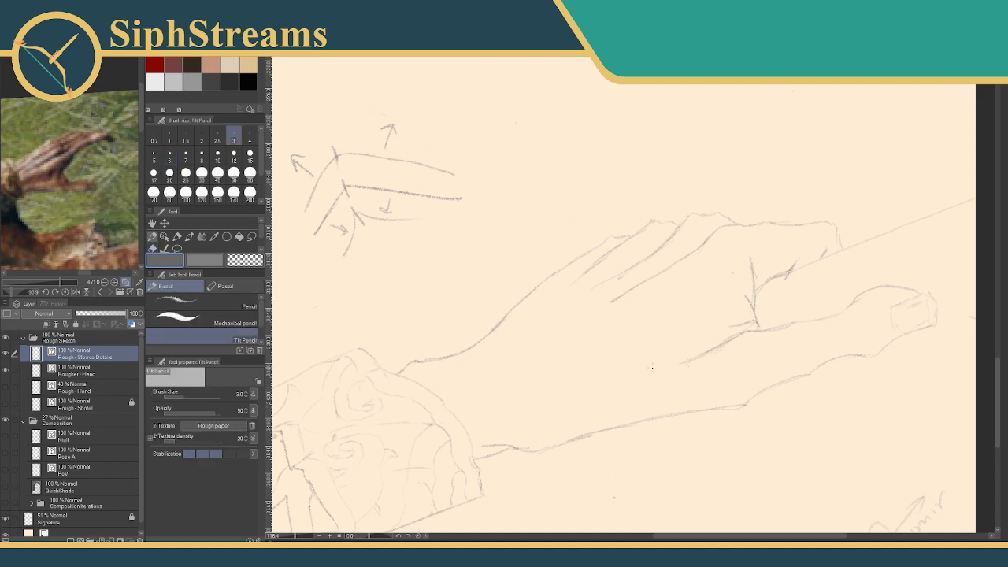
pyautogui.press('e')
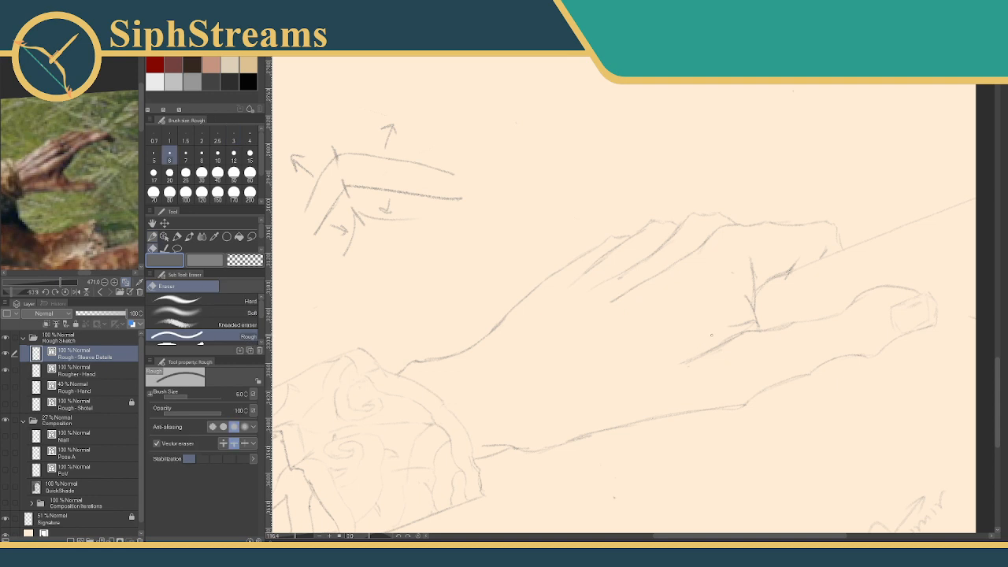
pyautogui.moveTo(728, 338); pyautogui.dragTo(683, 363)
pyautogui.press('p')
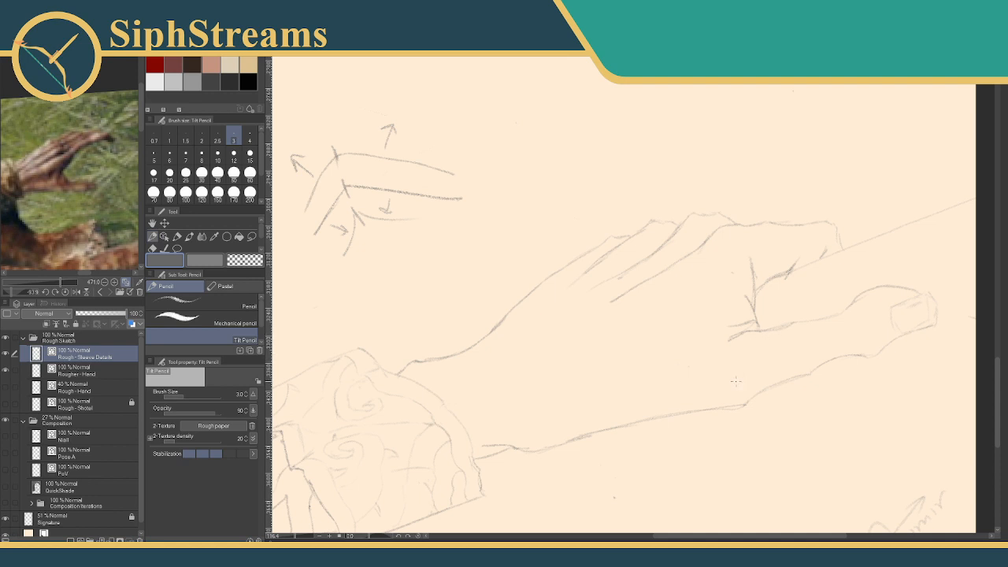
# Draw the angled thumb-base fold from the lower hand contour up toward the index finger, undoing the first attempts.
pyautogui.moveTo(735, 382); pyautogui.dragTo(714, 364)
pyautogui.hotkey('ctrl', 'z')
pyautogui.hotkey('ctrl', 'z')
pyautogui.moveTo(738, 383); pyautogui.dragTo(686, 339)
# Draw new tendon lines fanning from the cuff toward the knuckles plus the thumb-muscle contour, deleting an unwanted stroke.
pyautogui.moveTo(464, 414); pyautogui.dragTo(668, 304)
pyautogui.moveTo(555, 410); pyautogui.dragTo(531, 416)
pyautogui.keyDown('ctrl'); pyautogui.click(611, 281); pyautogui.keyUp('ctrl')
pyautogui.press('Delete')
pyautogui.press('e')
pyautogui.press('p')
pyautogui.press('e')
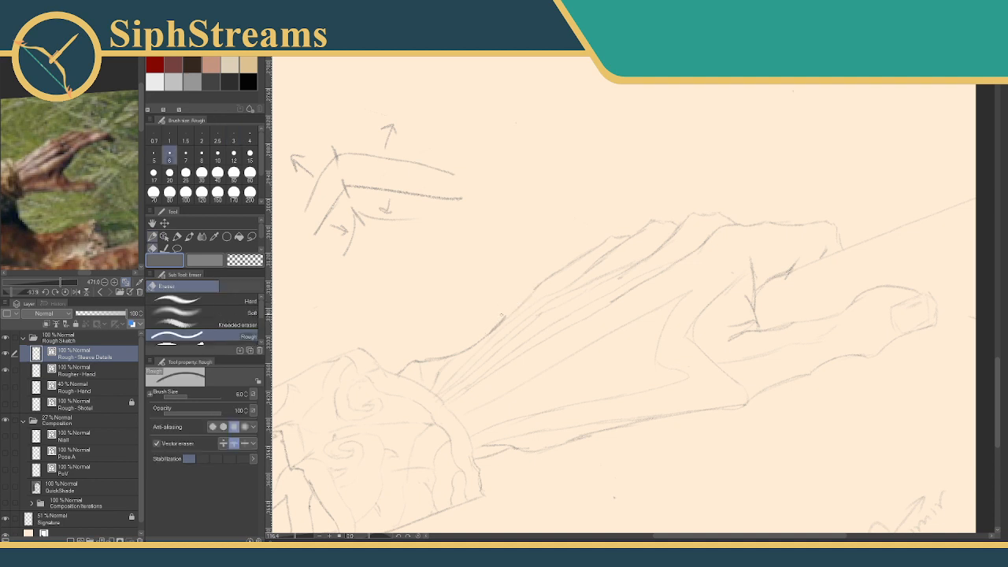
# Draw a light contour line along the inside of the thumb and trim the top of the vertical thumb-web crease.
pyautogui.press('p')
pyautogui.moveTo(449, 371); pyautogui.dragTo(275, 388)
pyautogui.press('e')
pyautogui.moveTo(556, 354)
pyautogui.mouseDown()
pyautogui.moveTo(573, 338)
pyautogui.moveTo(578, 274)
pyautogui.mouseUp()
pyautogui.press('p')
pyautogui.press('e')
pyautogui.press('p')
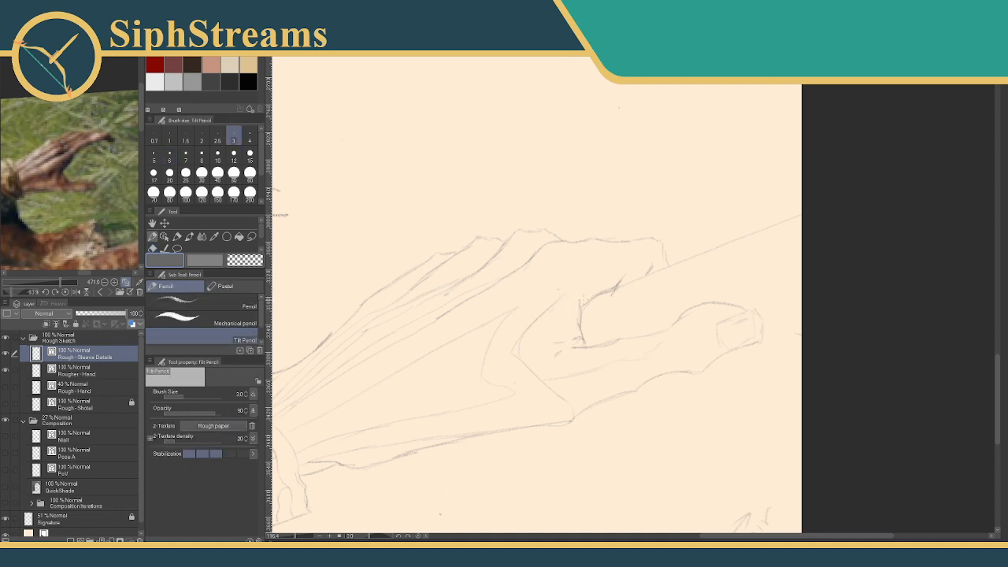
# Erase the vertical thumb-web crease and its short side strokes, and redraw the web as a pointed V between index finger and thumb.
pyautogui.press('e')
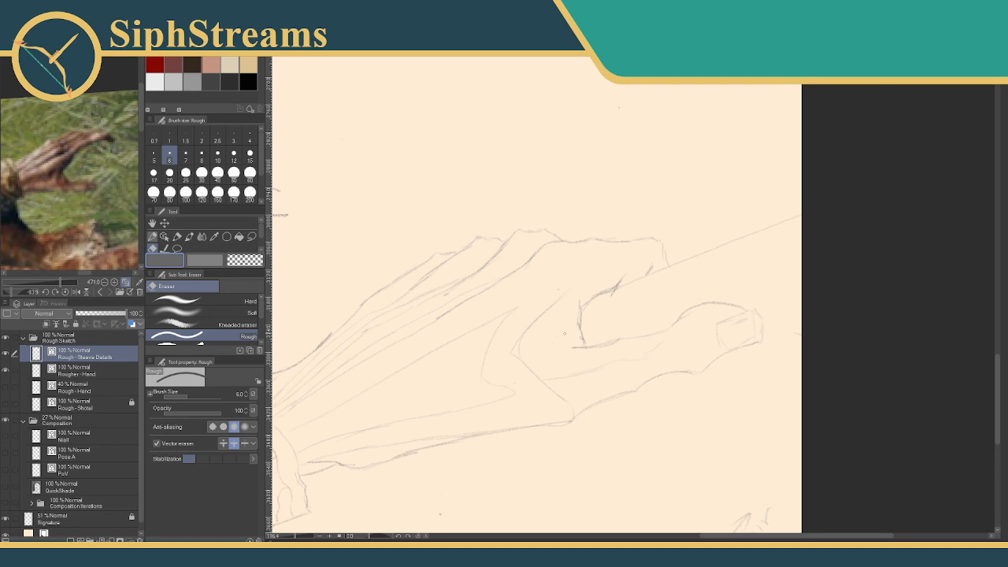
pyautogui.moveTo(571, 324); pyautogui.dragTo(584, 338)
pyautogui.press('p')
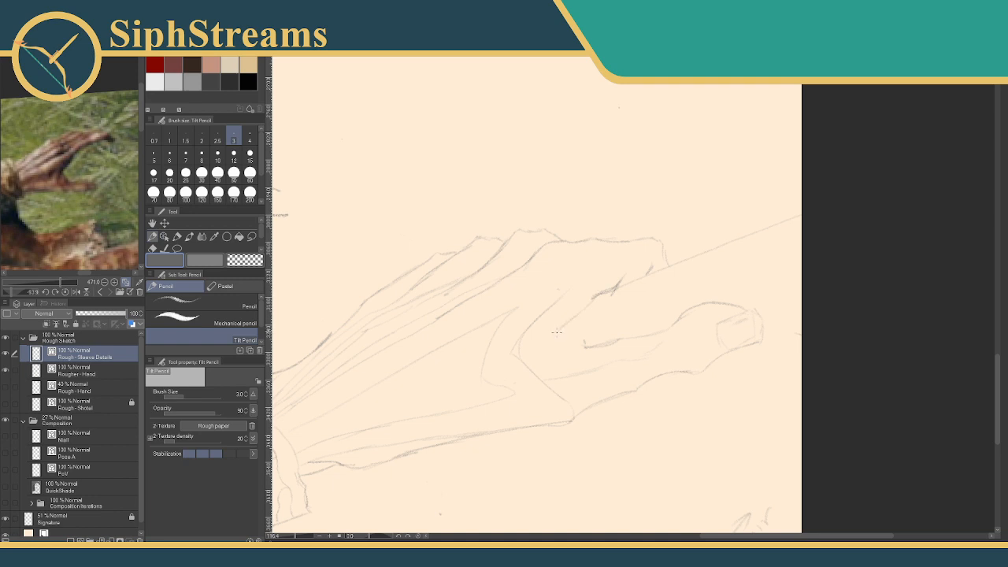
pyautogui.moveTo(564, 326)
pyautogui.mouseDown()
pyautogui.moveTo(552, 338)
pyautogui.moveTo(576, 344)
pyautogui.mouseUp()
pyautogui.press('e')
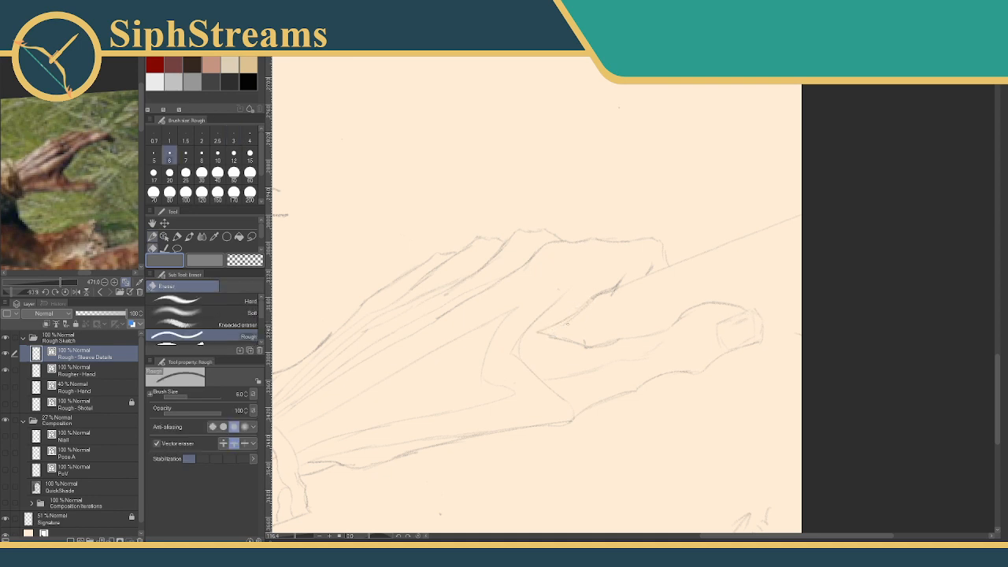
# Draw short curved fold strokes along the underside of the index finger.
pyautogui.press('p')
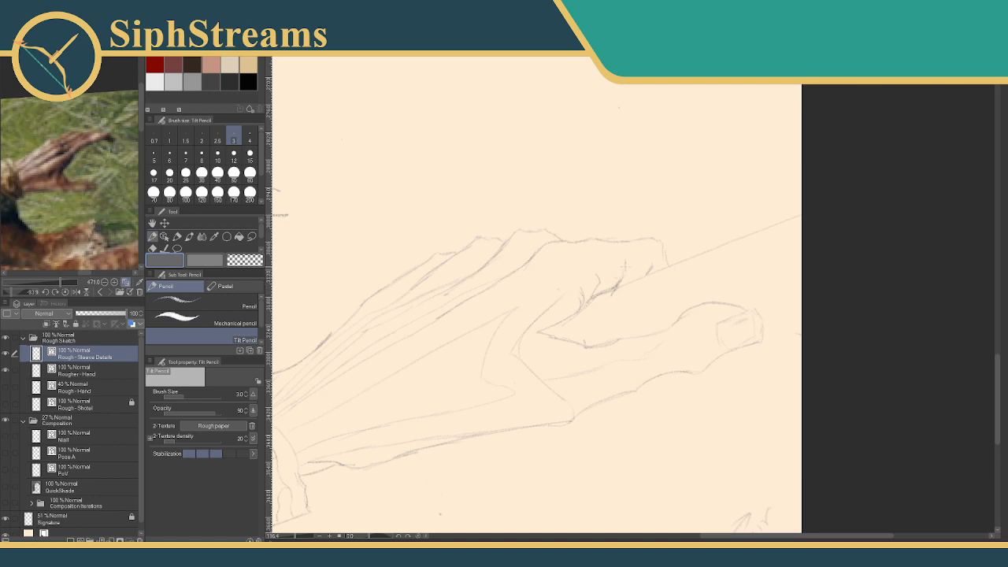
pyautogui.moveTo(623, 265); pyautogui.dragTo(612, 286)
pyautogui.press('e')
pyautogui.press('p')
# Redraw the upper edge of the thumb muscle as a darker line with a small notch midway, erasing the faint line beneath.
pyautogui.moveTo(296, 535); pyautogui.dragTo(291, 536)
pyautogui.moveTo(333, 447); pyautogui.dragTo(379, 455)
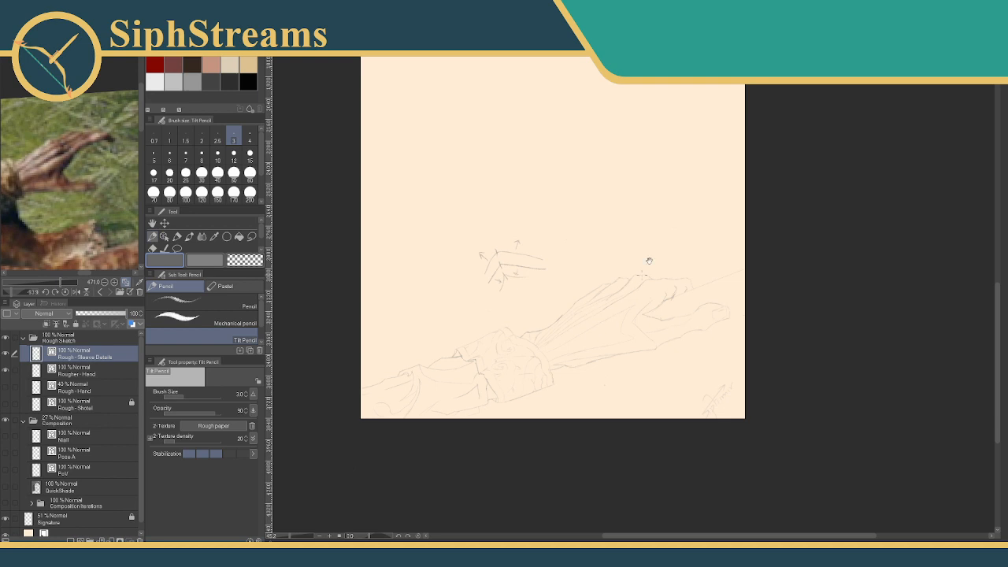
pyautogui.moveTo(648, 263); pyautogui.dragTo(604, 277)
pyautogui.moveTo(290, 537); pyautogui.dragTo(305, 538)
pyautogui.moveTo(478, 383); pyautogui.dragTo(760, 192)
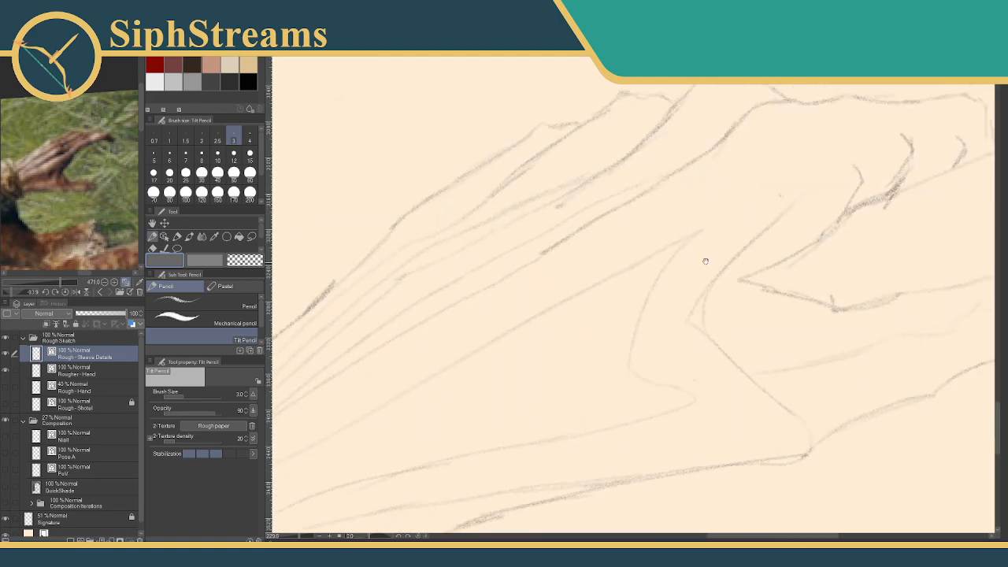
pyautogui.moveTo(704, 259); pyautogui.dragTo(606, 228)
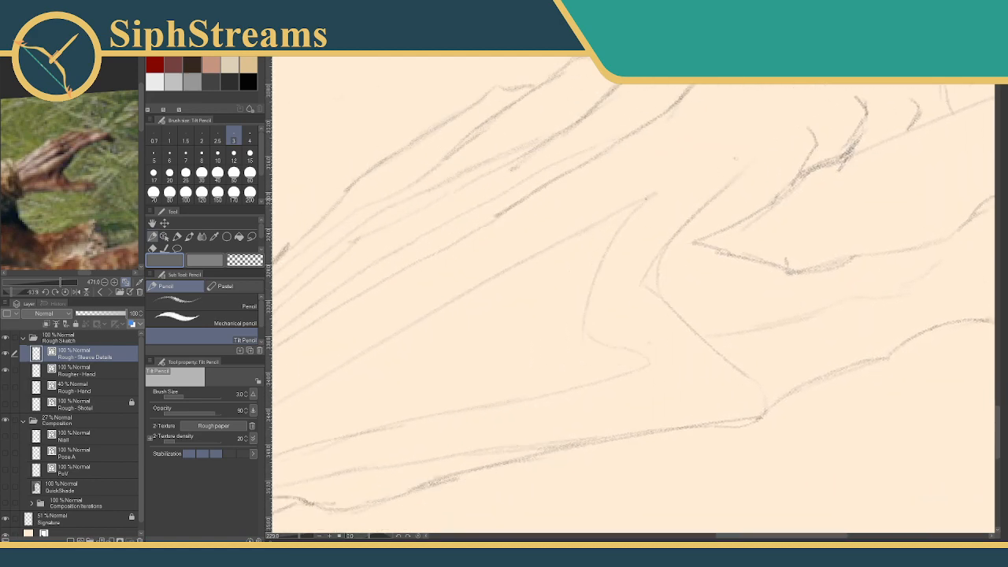
pyautogui.moveTo(646, 200)
pyautogui.mouseDown()
pyautogui.moveTo(485, 300)
pyautogui.moveTo(552, 253)
pyautogui.moveTo(756, 173)
pyautogui.moveTo(766, 192)
pyautogui.moveTo(501, 309)
pyautogui.mouseUp()
pyautogui.press('e')
pyautogui.moveTo(820, 138)
pyautogui.mouseDown()
pyautogui.moveTo(706, 200)
pyautogui.moveTo(526, 245)
pyautogui.mouseUp()
pyautogui.press('p')
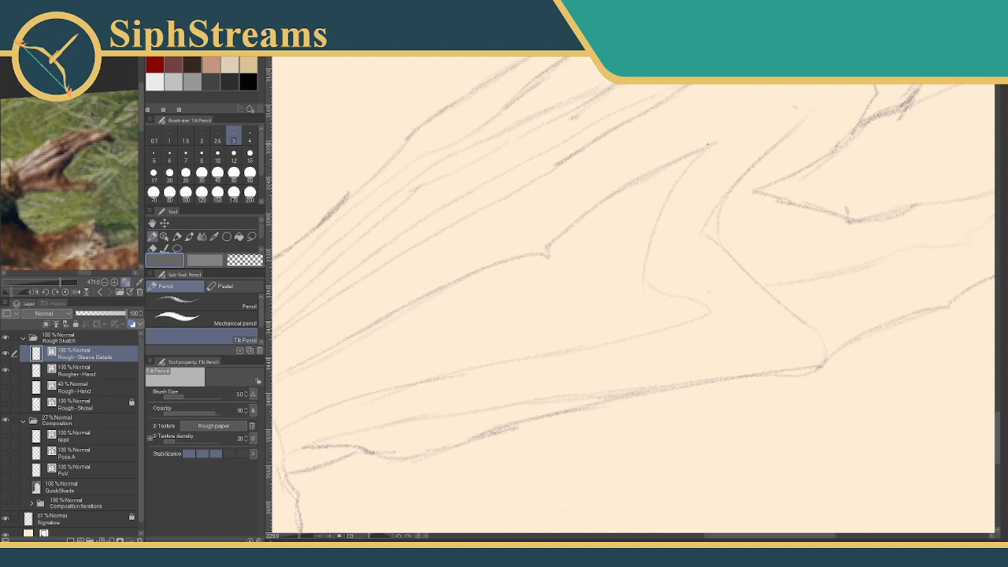
# Darken the thumb-muscle contour from its pointed tip around the lower corner back to the cuff, undoing the first attempt.
pyautogui.moveTo(703, 149); pyautogui.dragTo(668, 205)
pyautogui.moveTo(651, 246)
pyautogui.mouseDown()
pyautogui.moveTo(655, 276)
pyautogui.moveTo(683, 304)
pyautogui.moveTo(797, 320)
pyautogui.mouseUp()
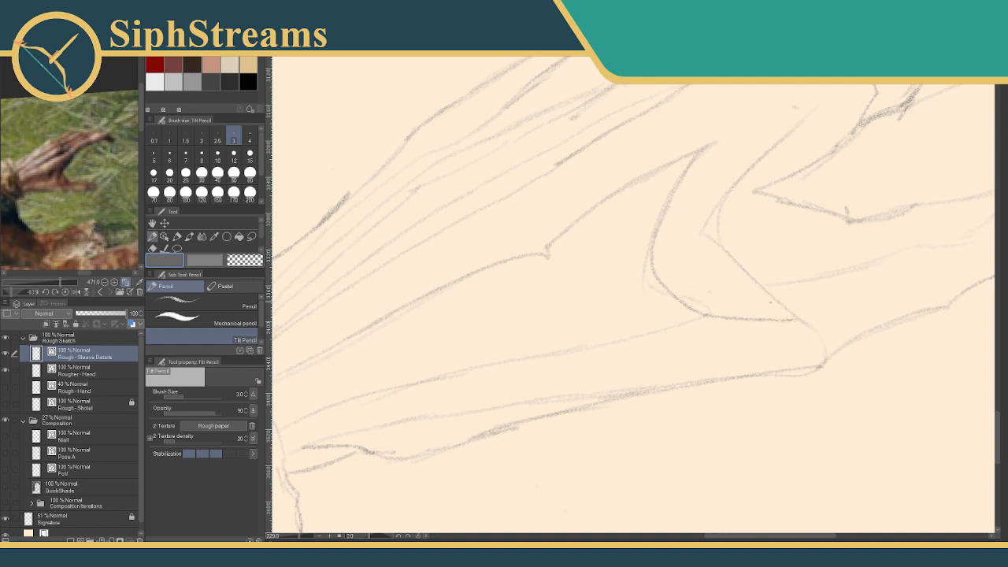
pyautogui.hotkey('ctrl', 'z')
pyautogui.moveTo(676, 235)
pyautogui.mouseDown()
pyautogui.moveTo(801, 165)
pyautogui.moveTo(741, 198)
pyautogui.mouseUp()
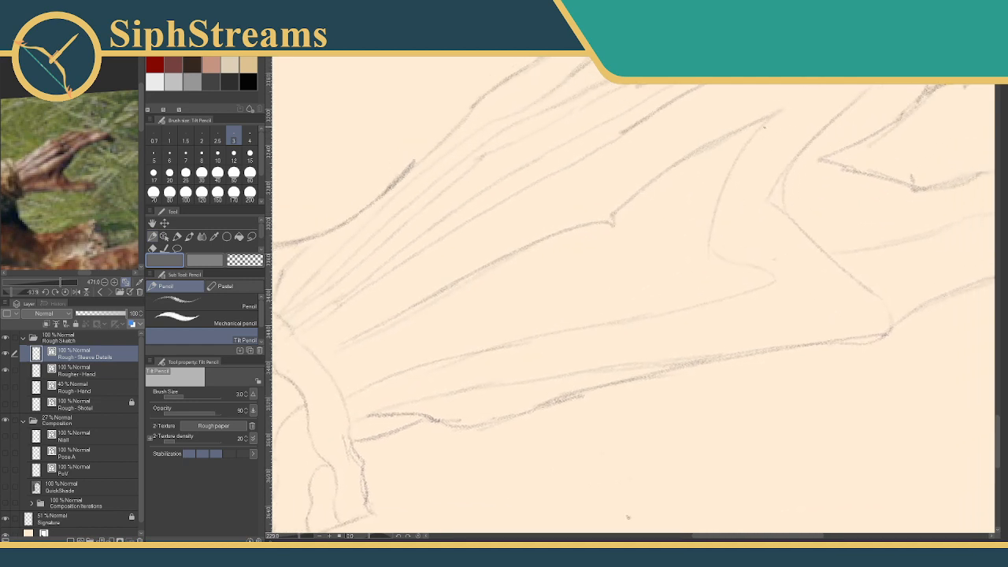
pyautogui.moveTo(764, 125)
pyautogui.mouseDown()
pyautogui.moveTo(711, 213)
pyautogui.moveTo(718, 250)
pyautogui.moveTo(754, 274)
pyautogui.moveTo(519, 332)
pyautogui.moveTo(351, 402)
pyautogui.mouseUp()
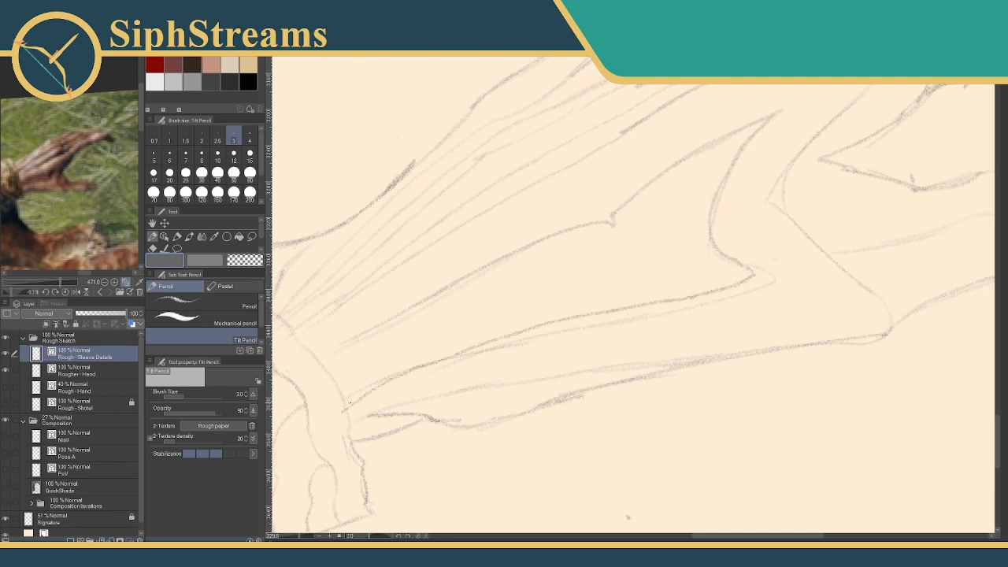
pyautogui.press('e')
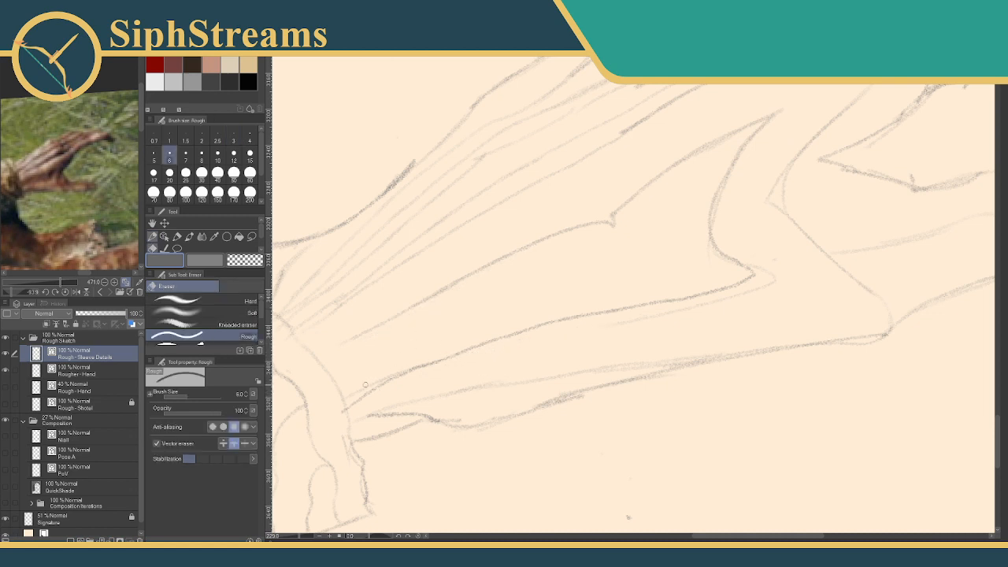
pyautogui.press('p')
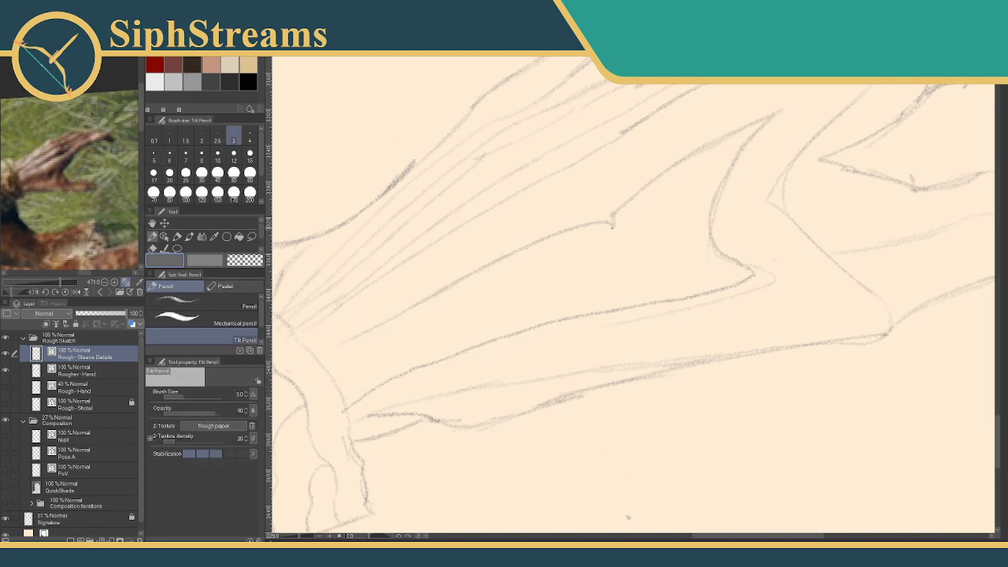
# Redraw the line from the notch down to the cuff as a higher arc and erase the old version.
pyautogui.moveTo(613, 225)
pyautogui.mouseDown()
pyautogui.moveTo(460, 259)
pyautogui.moveTo(325, 349)
pyautogui.moveTo(432, 298)
pyautogui.mouseUp()
pyautogui.press('e')
pyautogui.press('p')
pyautogui.press('e')
pyautogui.moveTo(571, 230); pyautogui.dragTo(446, 290)
pyautogui.press('p')
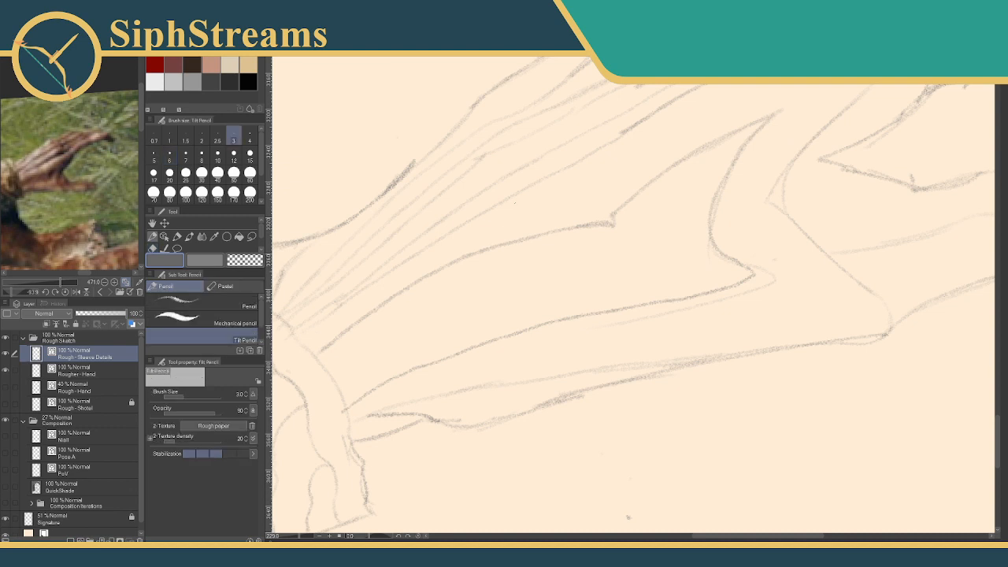
# Erase the leftover faint strokes around the thumb-muscle contour and clean up the tendon ends at the cuff.
pyautogui.press('e')
pyautogui.moveTo(745, 147); pyautogui.dragTo(711, 240)
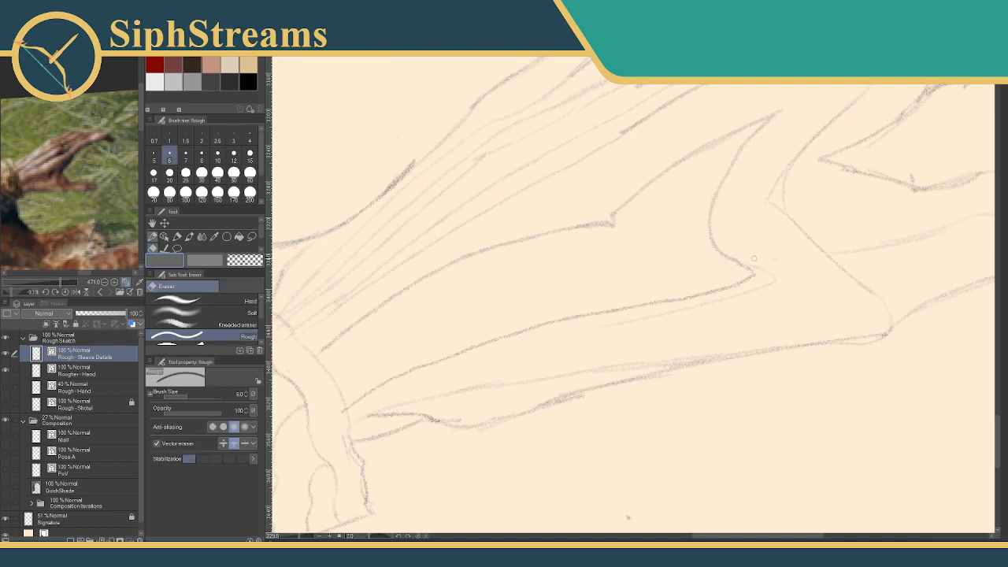
pyautogui.moveTo(773, 277); pyautogui.dragTo(682, 310)
pyautogui.press('p')
pyautogui.moveTo(725, 244)
pyautogui.mouseDown()
pyautogui.moveTo(695, 275)
pyautogui.moveTo(688, 379)
pyautogui.moveTo(764, 288)
pyautogui.moveTo(771, 306)
pyautogui.mouseUp()
pyautogui.press('e')
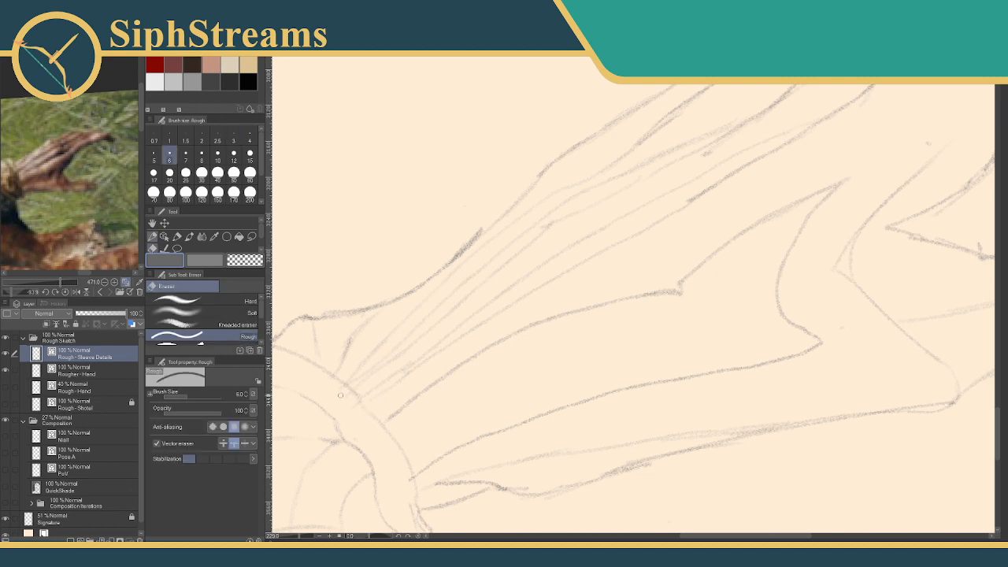
pyautogui.press('p')
pyautogui.moveTo(483, 340)
pyautogui.mouseDown()
pyautogui.moveTo(506, 331)
pyautogui.moveTo(354, 425)
pyautogui.mouseUp()
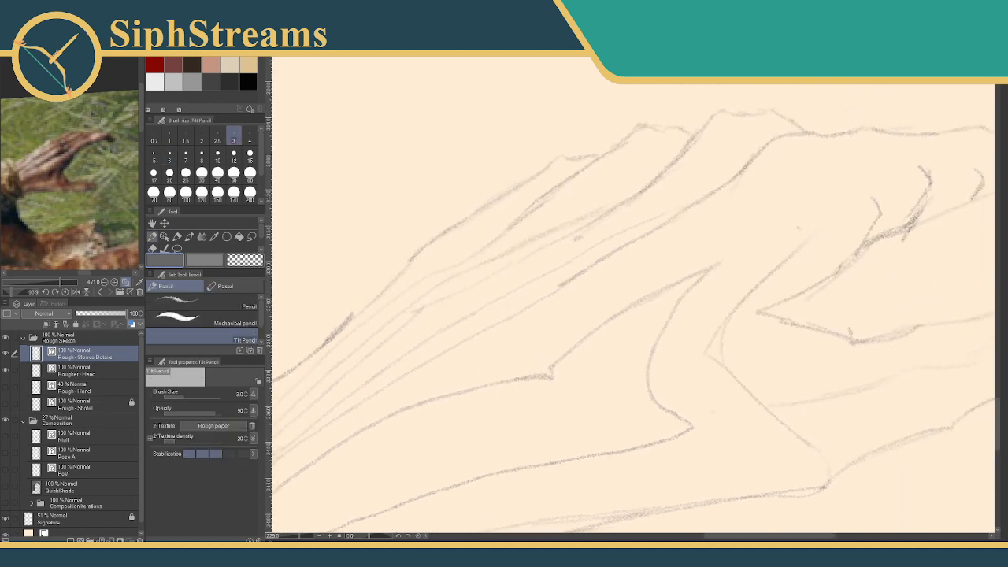
# Clear the stray mark between the tendons and sketch curved skin wrinkles across the thumb joint behind the nail.
pyautogui.press('e')
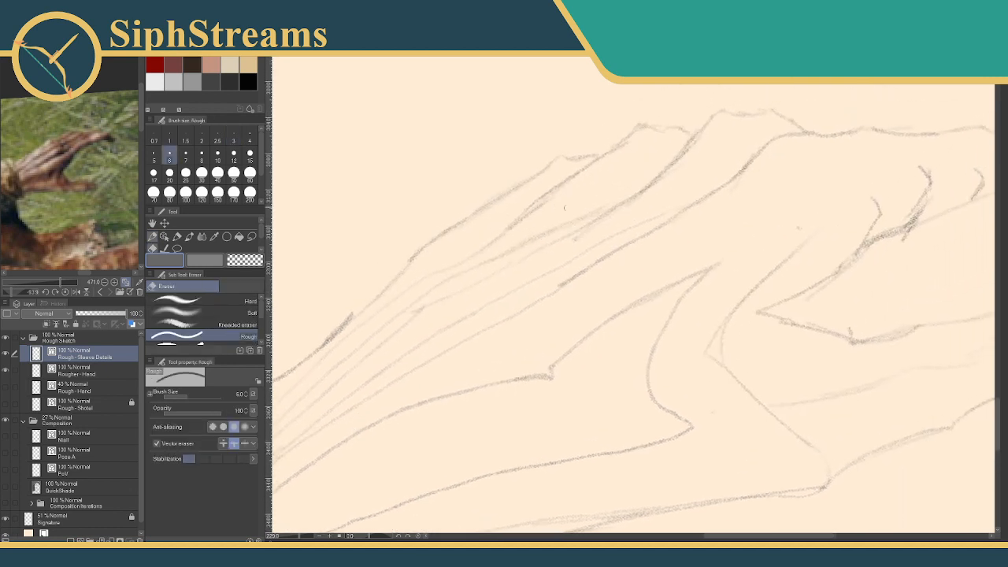
pyautogui.press('p')
pyautogui.moveTo(713, 215)
pyautogui.mouseDown()
pyautogui.moveTo(554, 212)
pyautogui.moveTo(434, 263)
pyautogui.moveTo(498, 202)
pyautogui.moveTo(530, 204)
pyautogui.mouseUp()
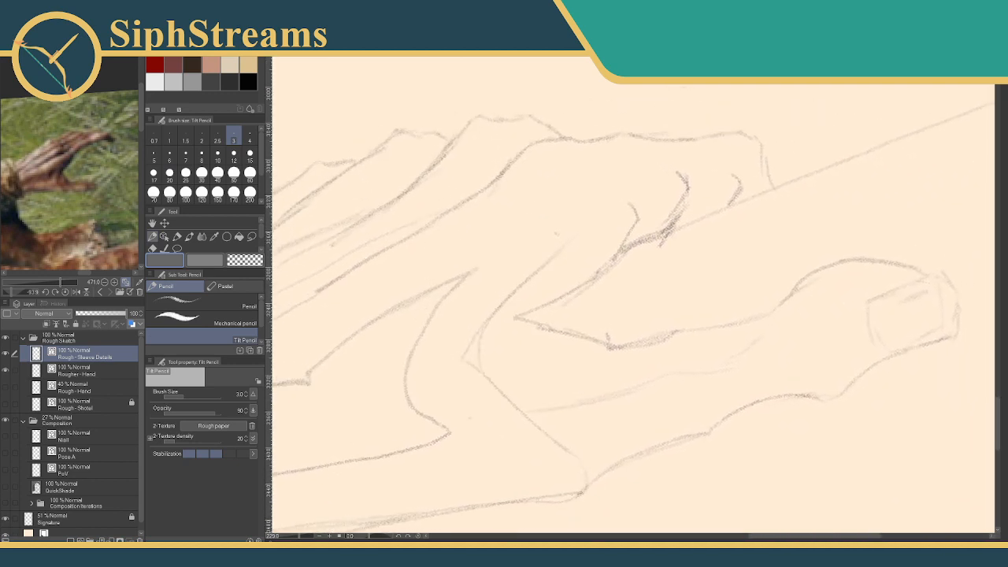
pyautogui.moveTo(451, 380); pyautogui.dragTo(423, 352)
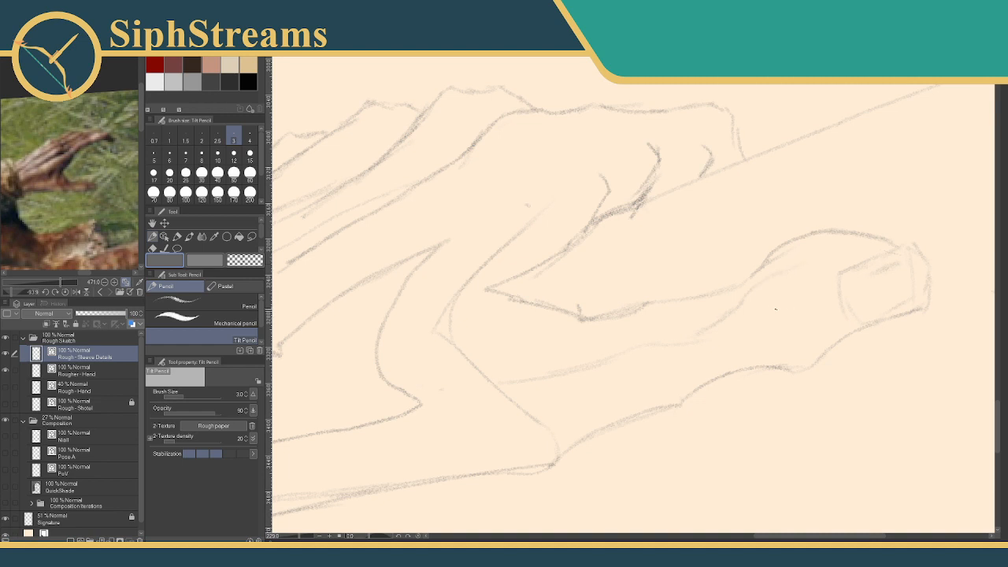
pyautogui.moveTo(778, 301)
pyautogui.mouseDown()
pyautogui.moveTo(780, 335)
pyautogui.moveTo(809, 356)
pyautogui.moveTo(777, 356)
pyautogui.mouseUp()
pyautogui.moveTo(744, 341); pyautogui.dragTo(778, 439)
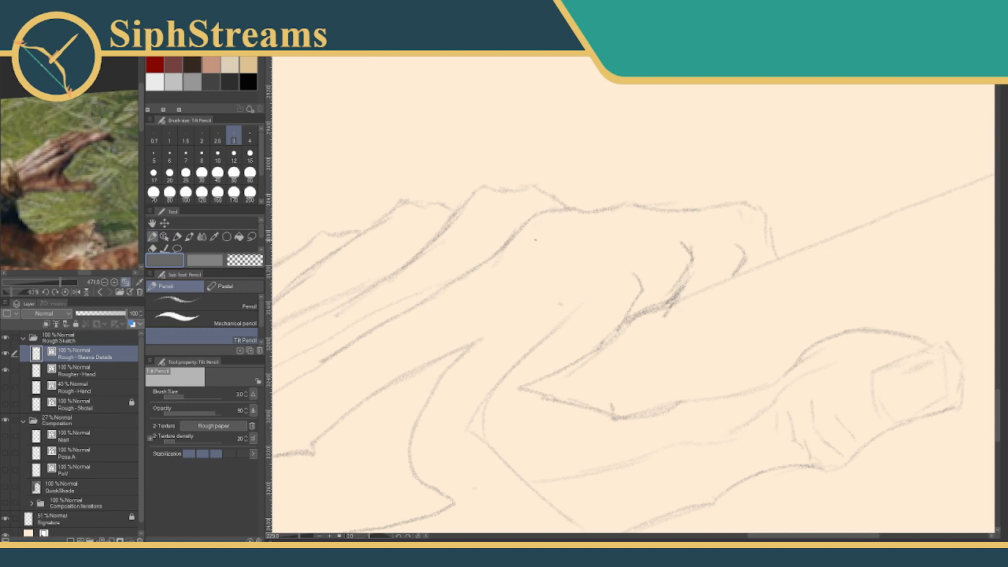
# Add short contour strokes inside the index and middle knuckles to suggest their raised form.
pyautogui.moveTo(535, 241); pyautogui.dragTo(561, 228)
pyautogui.moveTo(470, 226)
pyautogui.mouseDown()
pyautogui.moveTo(488, 201)
pyautogui.moveTo(591, 198)
pyautogui.mouseUp()
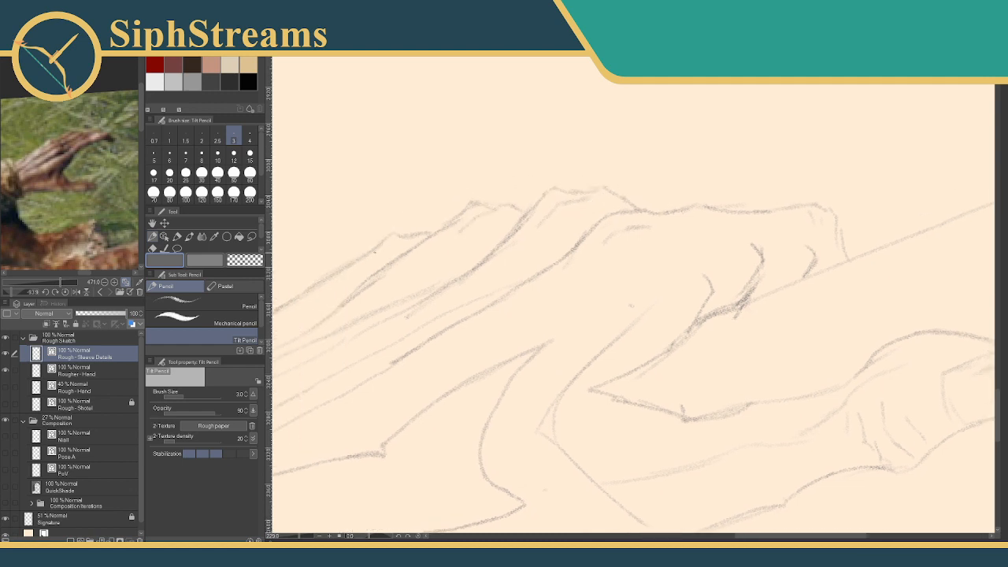
pyautogui.moveTo(300, 538)
pyautogui.mouseDown()
pyautogui.moveTo(282, 535)
pyautogui.moveTo(301, 536)
pyautogui.mouseUp()
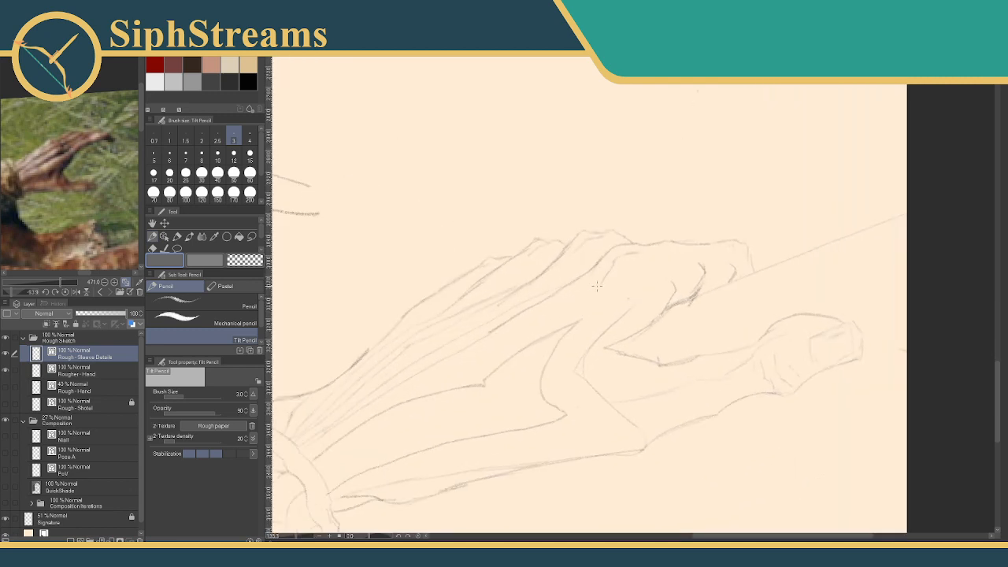
# Erase the heavy finger-curl strokes and redraw the edge from the thumb web to the curled fingers as a cleaner line.
pyautogui.press('e')
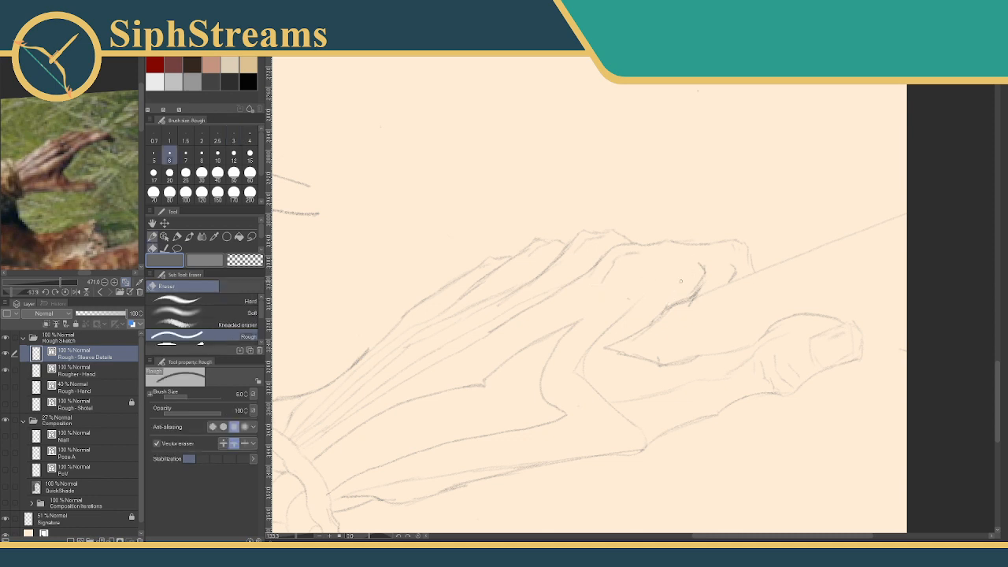
pyautogui.moveTo(697, 290)
pyautogui.mouseDown()
pyautogui.moveTo(701, 273)
pyautogui.moveTo(694, 305)
pyautogui.moveTo(660, 318)
pyautogui.moveTo(669, 304)
pyautogui.mouseUp()
pyautogui.press('p')
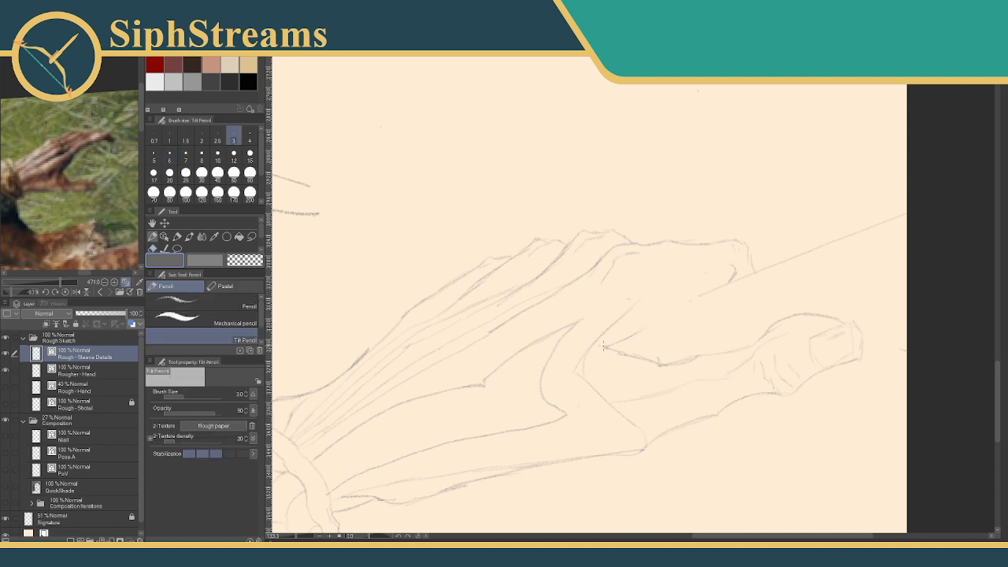
pyautogui.moveTo(603, 344); pyautogui.dragTo(639, 323)
pyautogui.press('e')
pyautogui.press('p')
pyautogui.press('e')
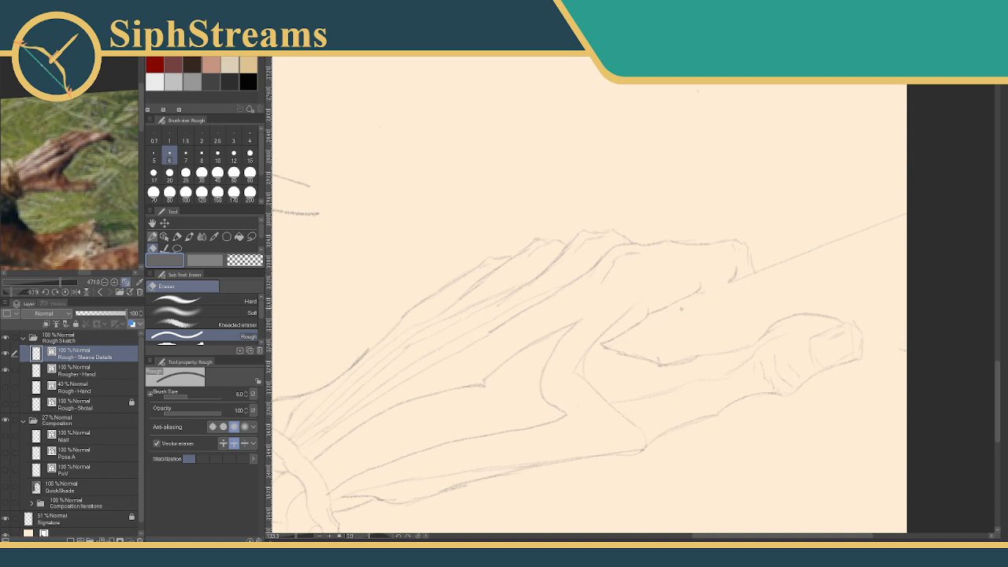
pyautogui.press('p')
# Trim the overlapping strokes along the outer edge of the back of the hand.
pyautogui.press('e')
pyautogui.moveTo(370, 347); pyautogui.dragTo(360, 359)
pyautogui.moveTo(409, 311); pyautogui.dragTo(399, 319)
pyautogui.press('p')
pyautogui.moveTo(482, 250)
pyautogui.mouseDown()
pyautogui.moveTo(518, 226)
pyautogui.moveTo(654, 242)
pyautogui.mouseUp()
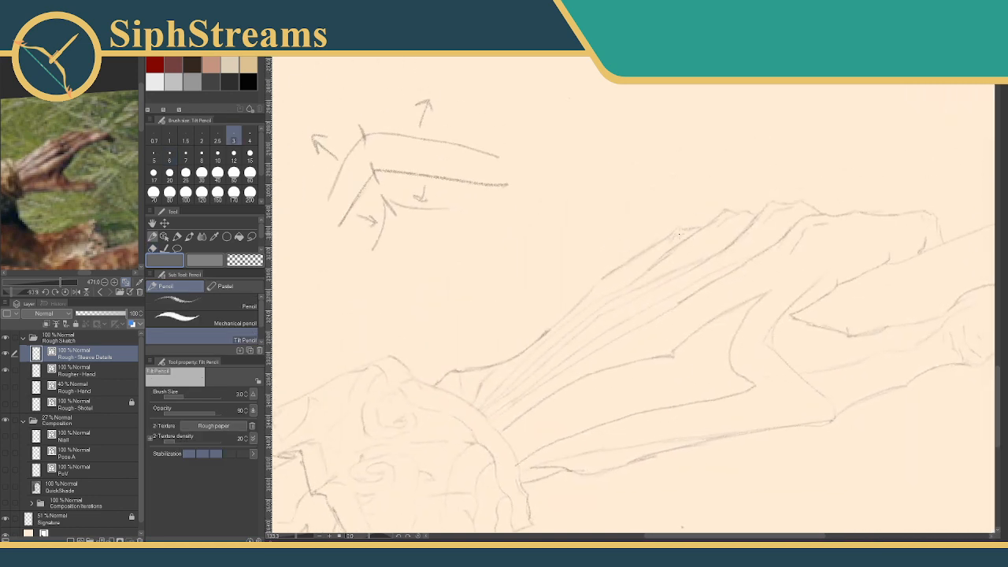
pyautogui.press('e')
pyautogui.press('p')
pyautogui.moveTo(297, 536); pyautogui.dragTo(291, 536)
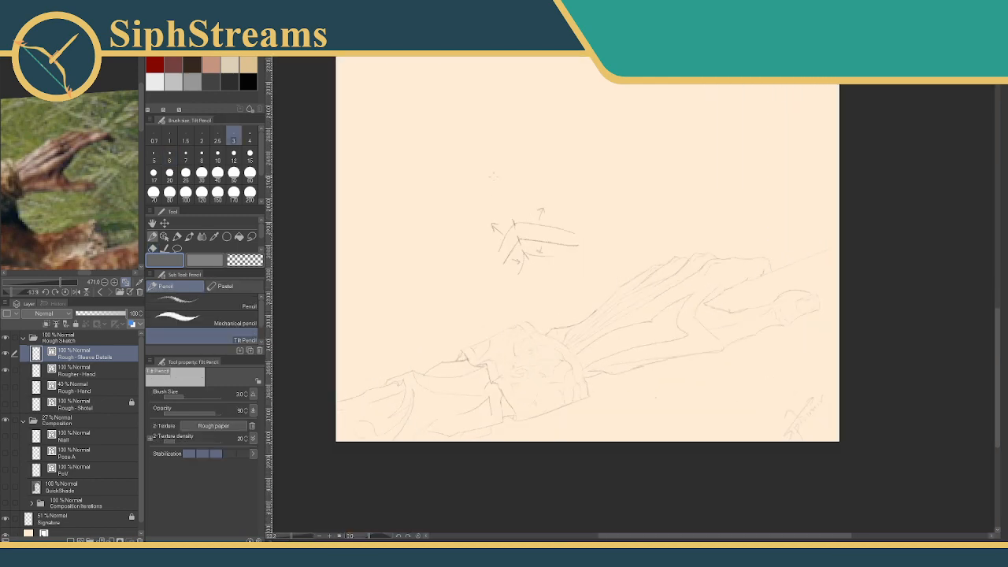
# Erase the small fold diagram with arrows above the forearm.
pyautogui.press('e')
pyautogui.moveTo(529, 237)
pyautogui.mouseDown()
pyautogui.moveTo(506, 246)
pyautogui.moveTo(512, 263)
pyautogui.mouseUp()
pyautogui.moveTo(491, 223)
pyautogui.mouseDown()
pyautogui.moveTo(499, 237)
pyautogui.moveTo(574, 233)
pyautogui.mouseUp()
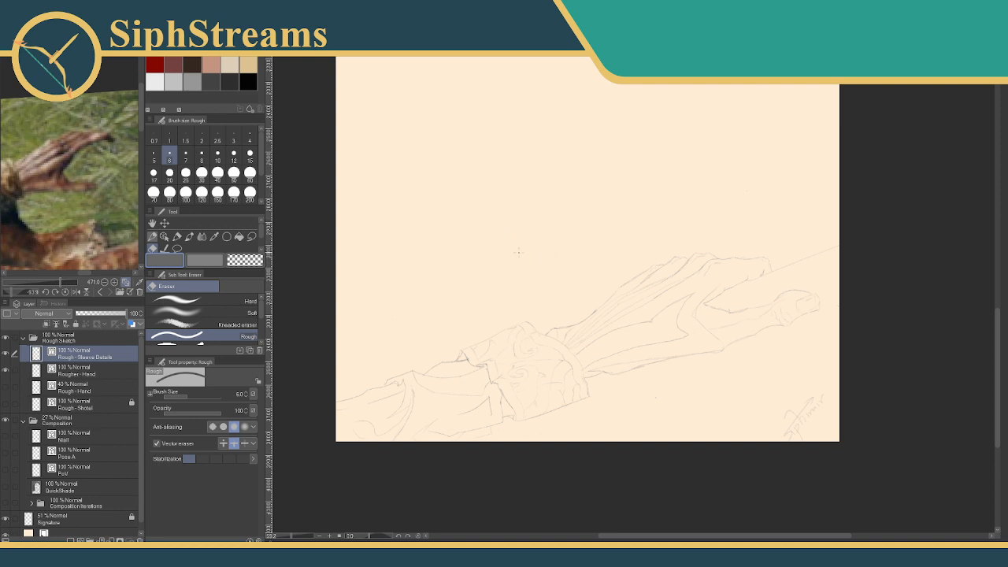
pyautogui.press('p')
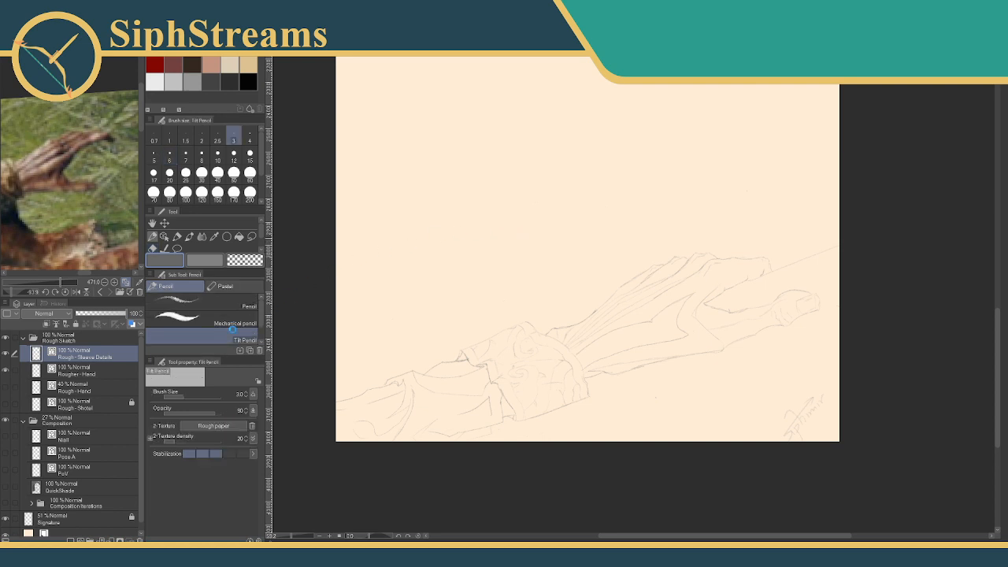
# Compare the contents of the Rougher-Hand and Rough-Sleeve Details layers by switching their visibility.
pyautogui.click(6, 370)
pyautogui.click(5, 370)
pyautogui.click(6, 369)
pyautogui.click(5, 370)
pyautogui.click(5, 355)
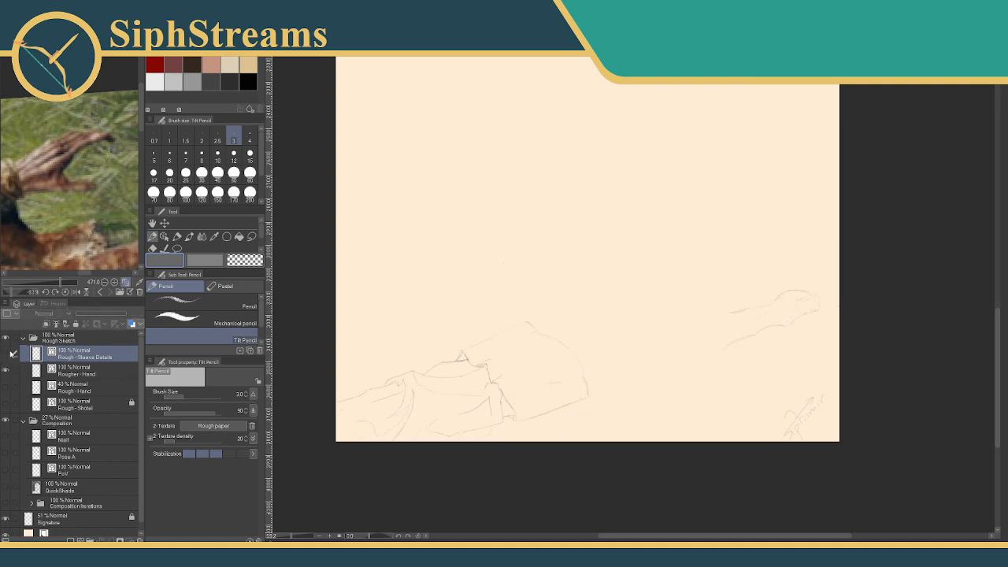
pyautogui.click(6, 354)
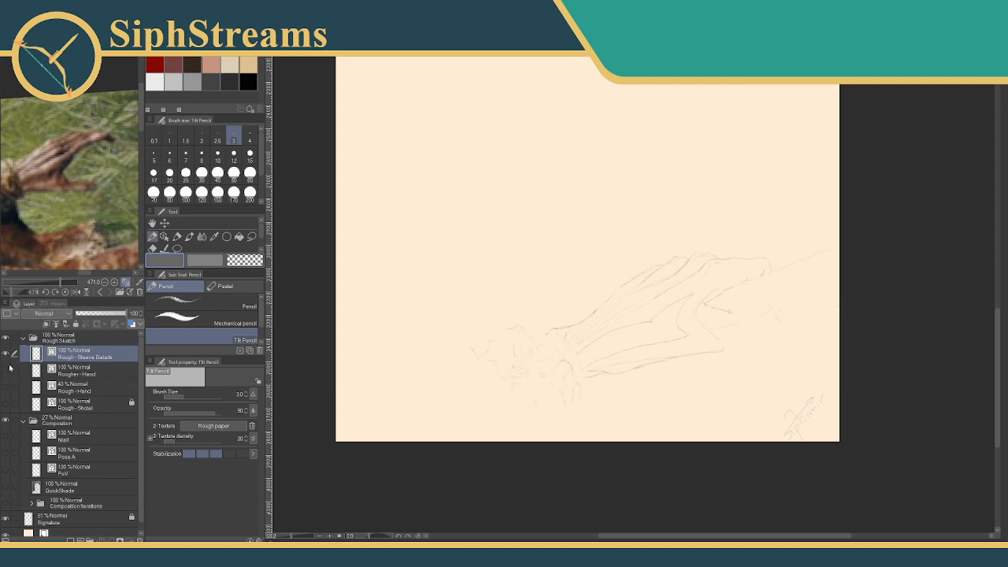
# Lasso the hand lines on the Rough-Sleeve Details layer and put them on a separate layer directly below Rougher-Hand.
pyautogui.click(251, 237)
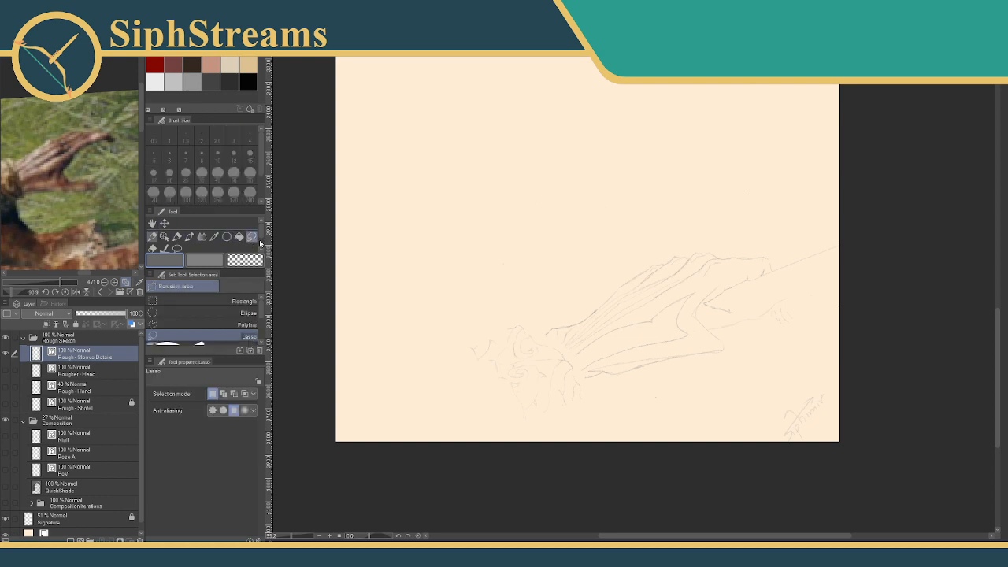
pyautogui.moveTo(543, 331)
pyautogui.mouseDown()
pyautogui.moveTo(593, 386)
pyautogui.moveTo(629, 386)
pyautogui.moveTo(690, 379)
pyautogui.moveTo(749, 346)
pyautogui.moveTo(792, 342)
pyautogui.moveTo(820, 300)
pyautogui.moveTo(806, 275)
pyautogui.moveTo(846, 252)
pyautogui.moveTo(847, 219)
pyautogui.moveTo(799, 241)
pyautogui.moveTo(741, 233)
pyautogui.moveTo(646, 259)
pyautogui.moveTo(565, 301)
pyautogui.mouseUp()
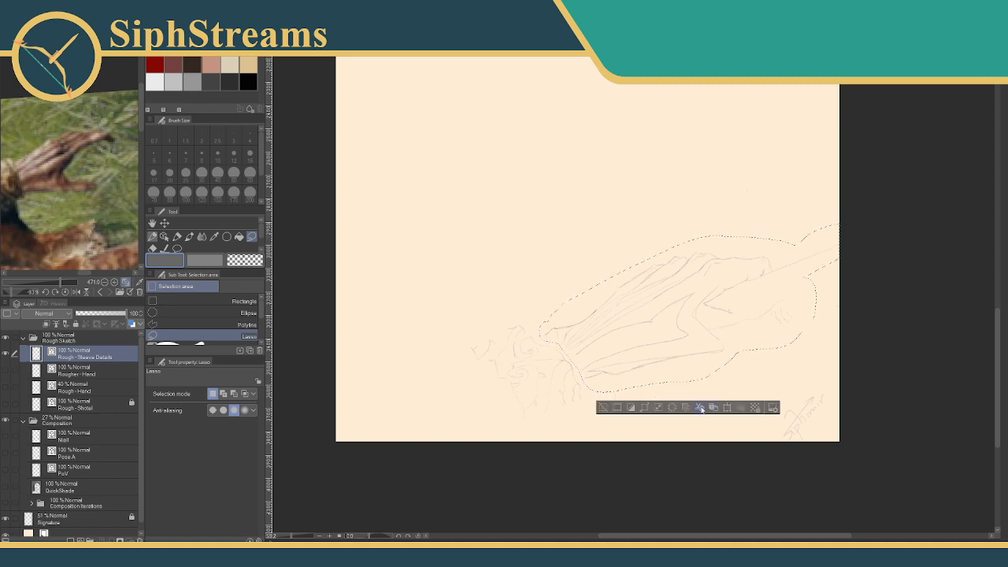
pyautogui.hotkey('ctrl', 'c')
pyautogui.hotkey('ctrl', 'v')
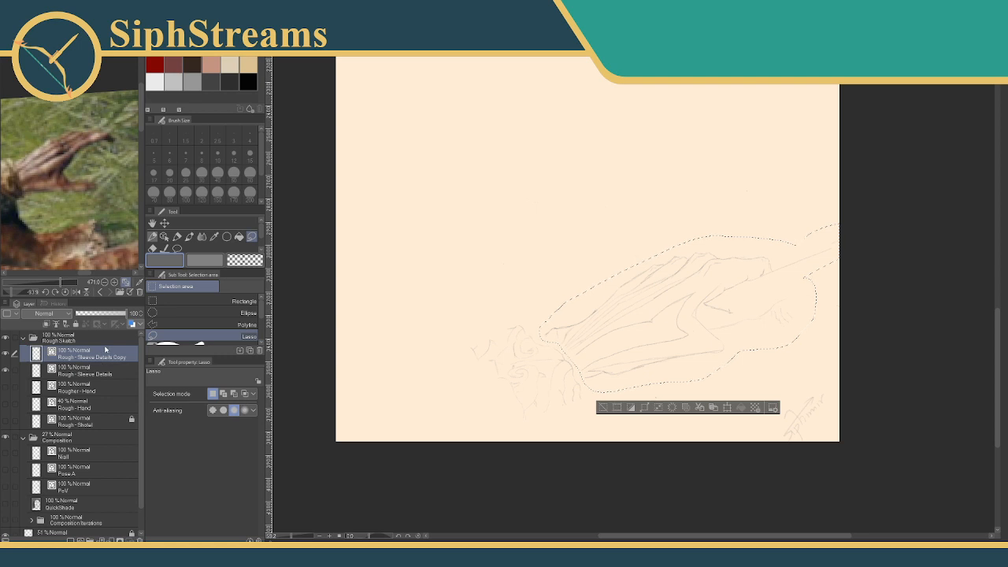
pyautogui.moveTo(106, 354); pyautogui.dragTo(109, 398)
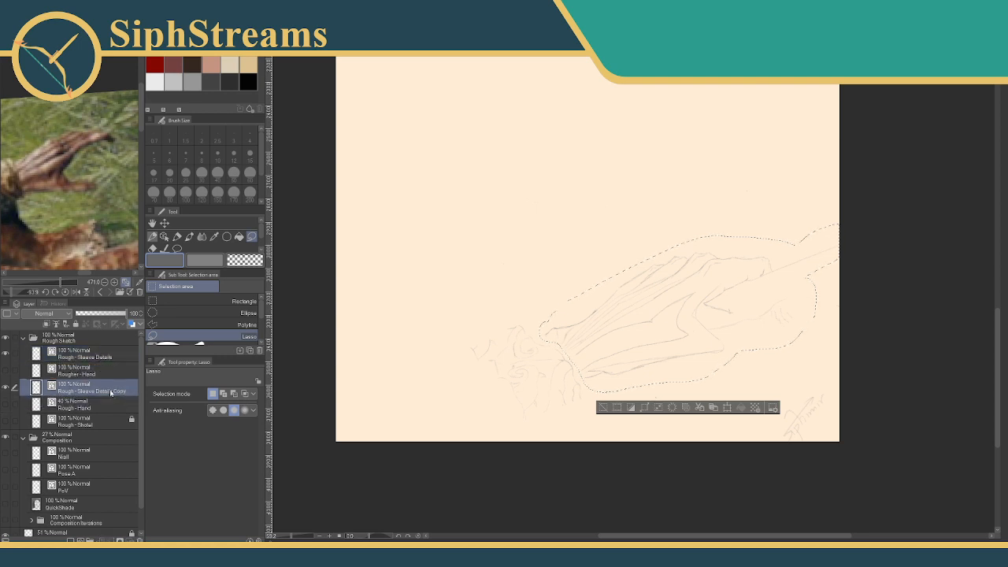
# Merge the separated hand lines with the Rougher-Hand layer, clear the selection and check the merged layer's contents.
pyautogui.keyDown('ctrl'); pyautogui.click(96, 374); pyautogui.keyUp('ctrl')
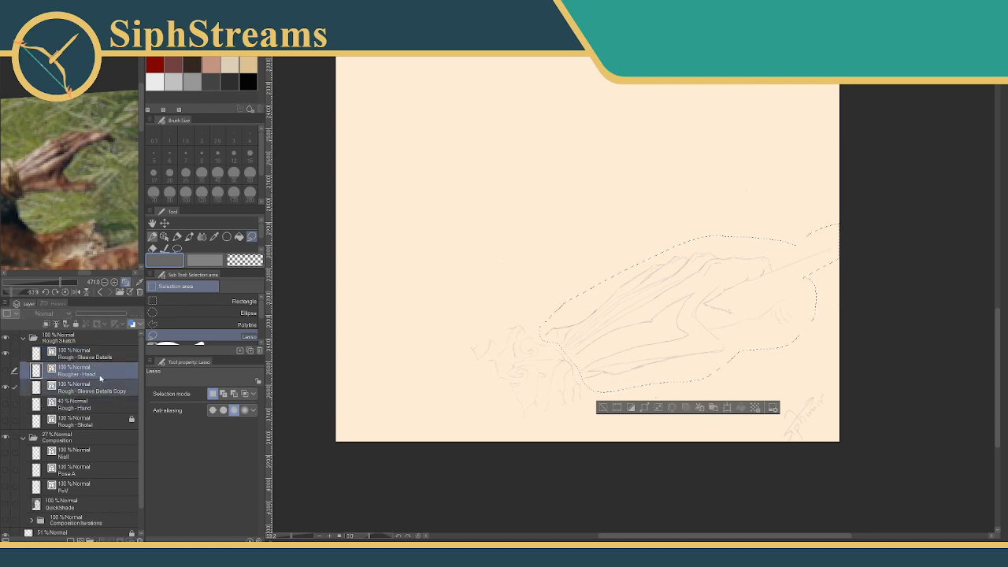
pyautogui.rightClick(101, 376)
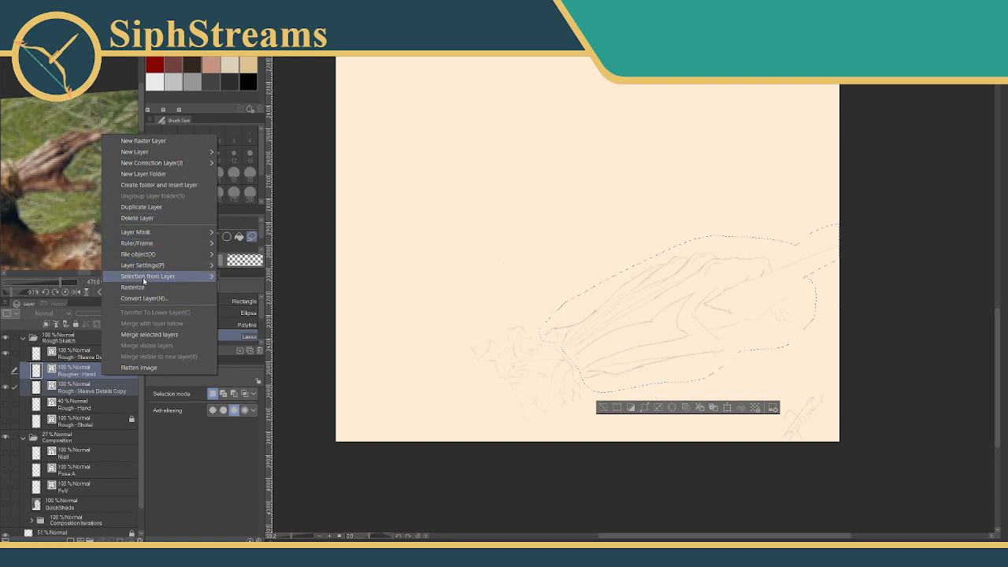
pyautogui.click(154, 334)
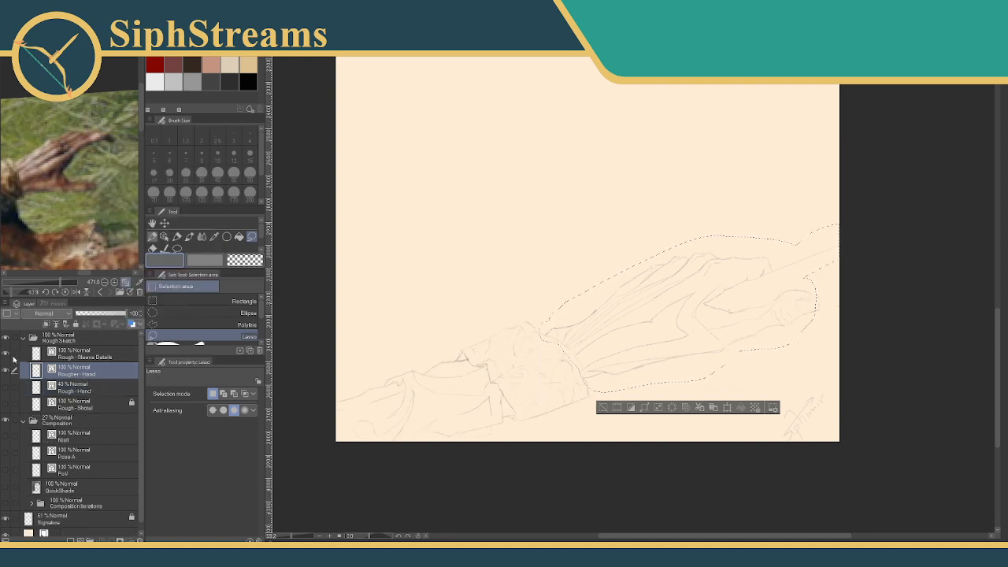
pyautogui.click(599, 407)
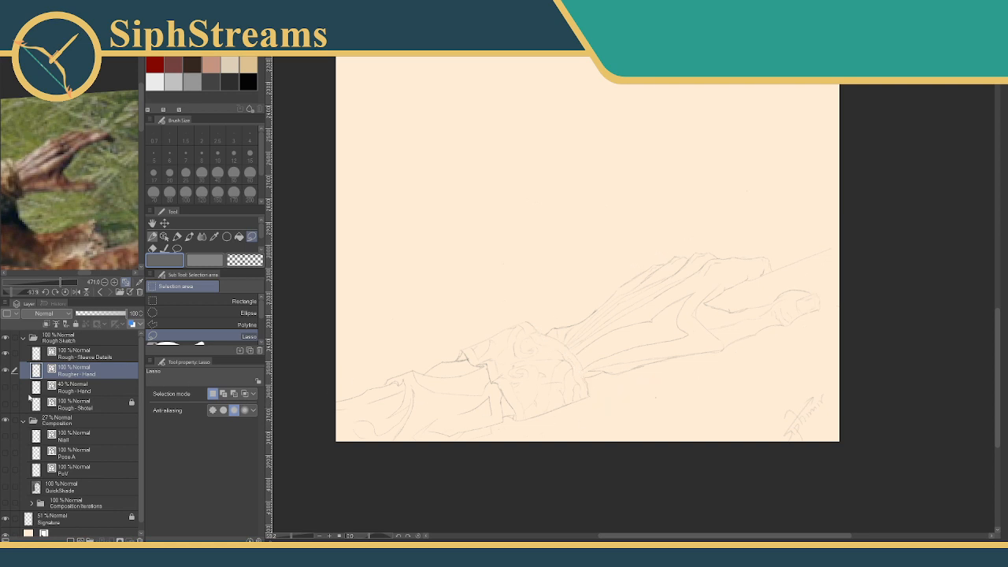
pyautogui.click(5, 370)
pyautogui.click(5, 369)
# Make Rough-Sleeve Details the active layer and bring the patterned sleeve into view in both the reference and the drawing.
pyautogui.moveTo(55, 136); pyautogui.dragTo(106, 249)
pyautogui.click(69, 357)
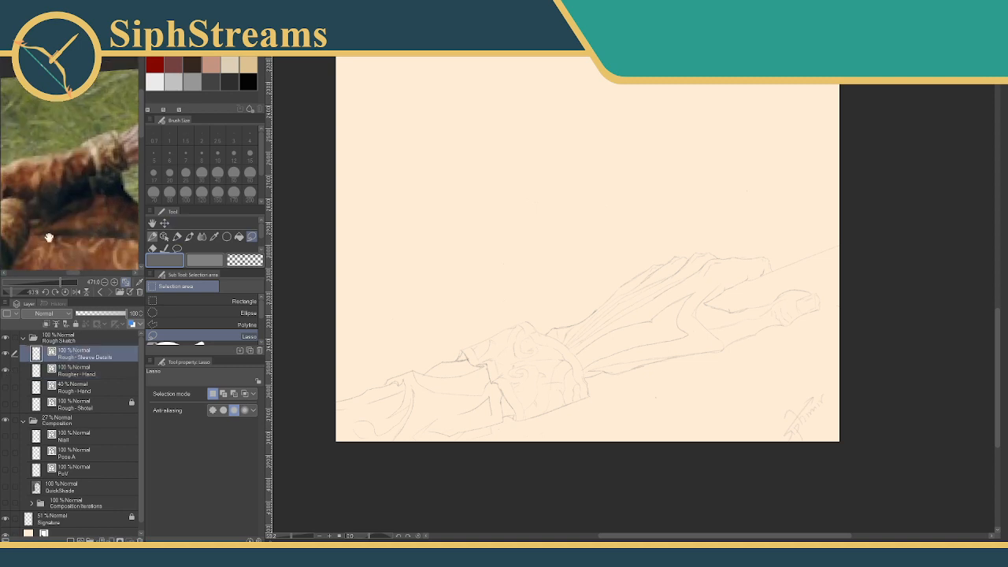
pyautogui.moveTo(45, 231); pyautogui.dragTo(94, 174)
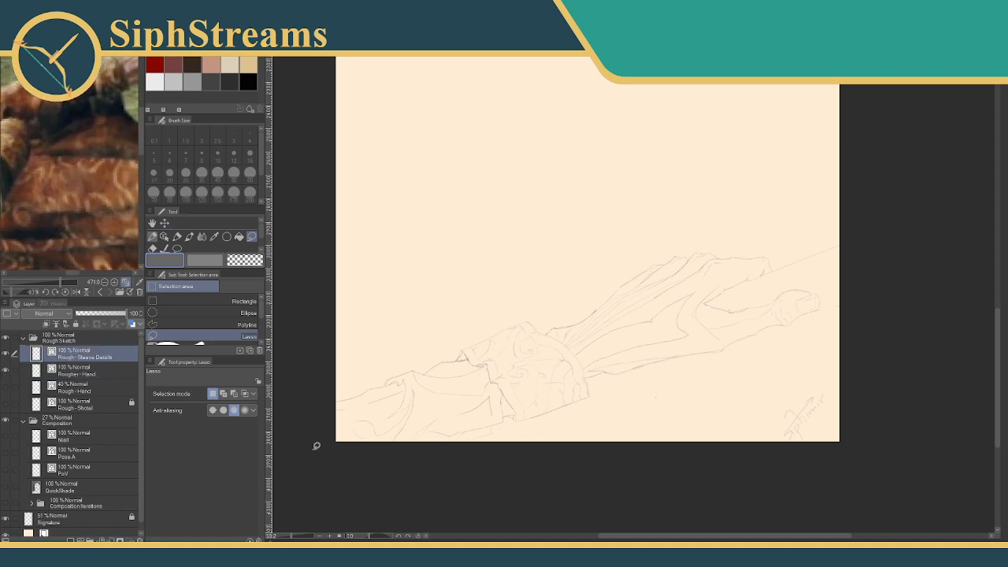
pyautogui.click(299, 536)
pyautogui.moveTo(378, 488); pyautogui.dragTo(870, 142)
pyautogui.moveTo(391, 320)
pyautogui.mouseDown()
pyautogui.moveTo(541, 262)
pyautogui.moveTo(655, 249)
pyautogui.mouseUp()
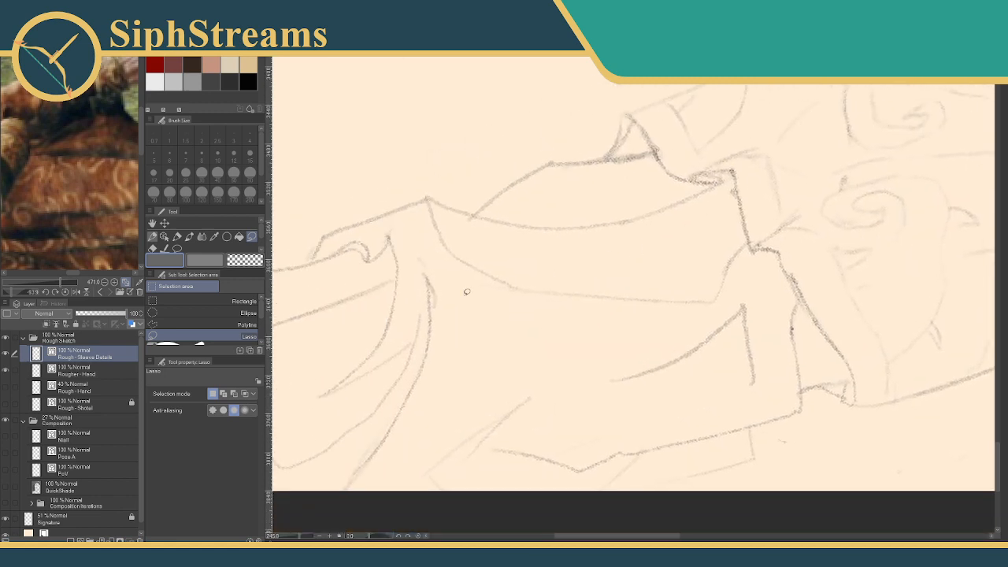
# Sketch a double-lined spiral ornament curling down from the upper fold of the sleeve, with a faint curved line above it.
pyautogui.click(153, 248)
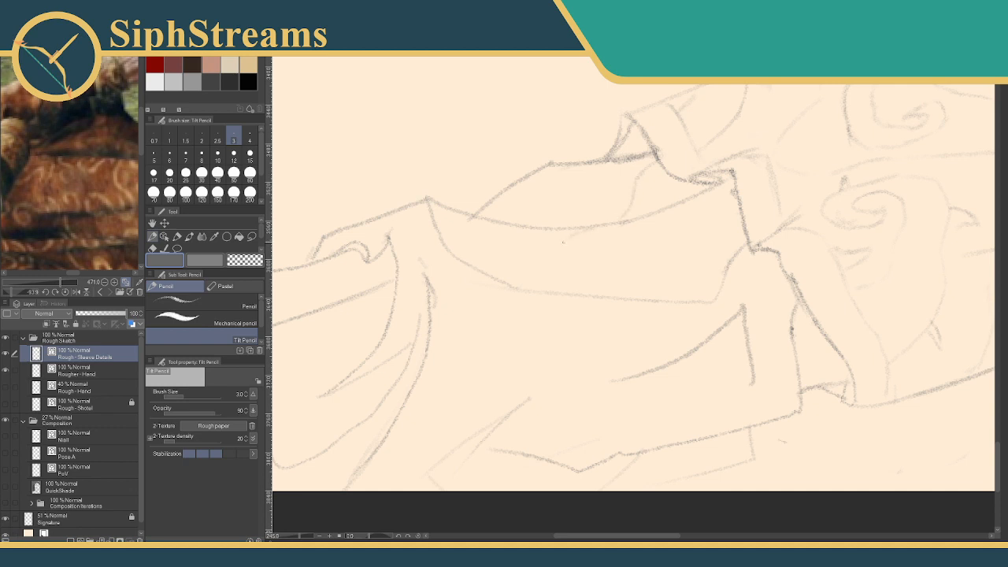
pyautogui.moveTo(563, 243); pyautogui.dragTo(551, 277)
pyautogui.moveTo(510, 356)
pyautogui.mouseDown()
pyautogui.moveTo(507, 331)
pyautogui.moveTo(556, 323)
pyautogui.mouseUp()
pyautogui.moveTo(602, 298); pyautogui.dragTo(591, 255)
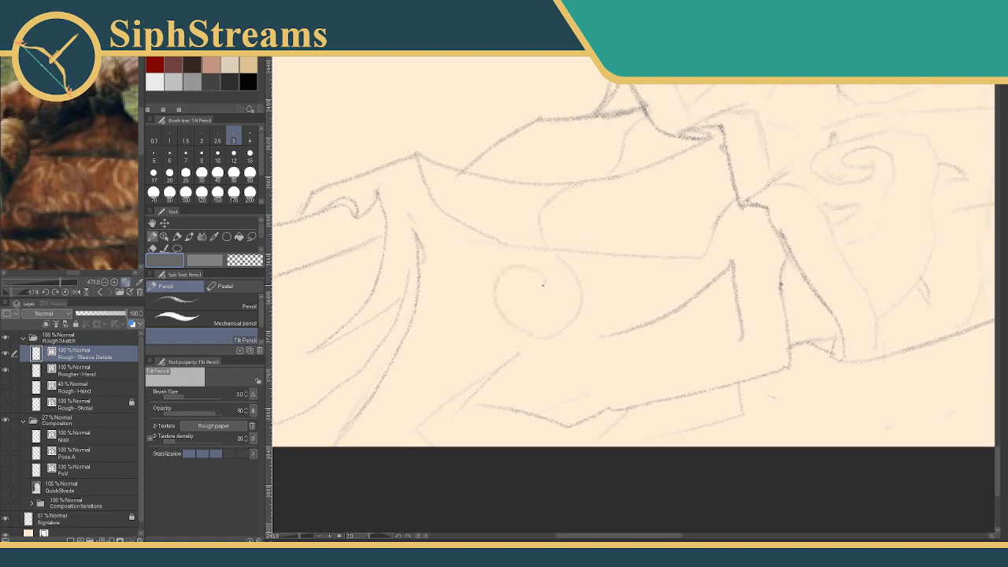
pyautogui.moveTo(508, 291); pyautogui.dragTo(519, 317)
pyautogui.moveTo(557, 270)
pyautogui.mouseDown()
pyautogui.moveTo(531, 236)
pyautogui.moveTo(525, 244)
pyautogui.moveTo(524, 214)
pyautogui.moveTo(548, 184)
pyautogui.moveTo(564, 184)
pyautogui.moveTo(536, 212)
pyautogui.moveTo(543, 248)
pyautogui.mouseUp()
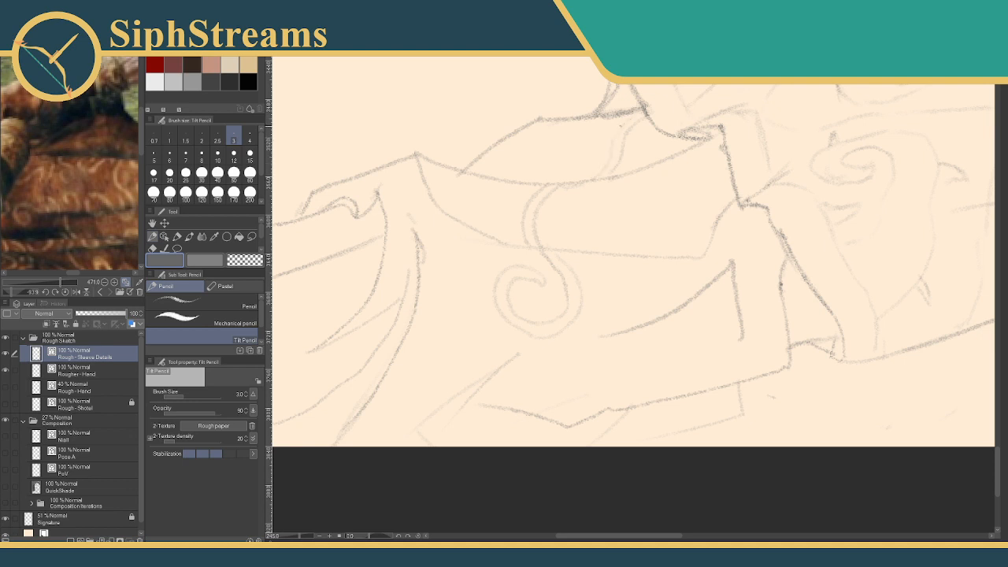
pyautogui.moveTo(636, 200); pyautogui.dragTo(619, 153)
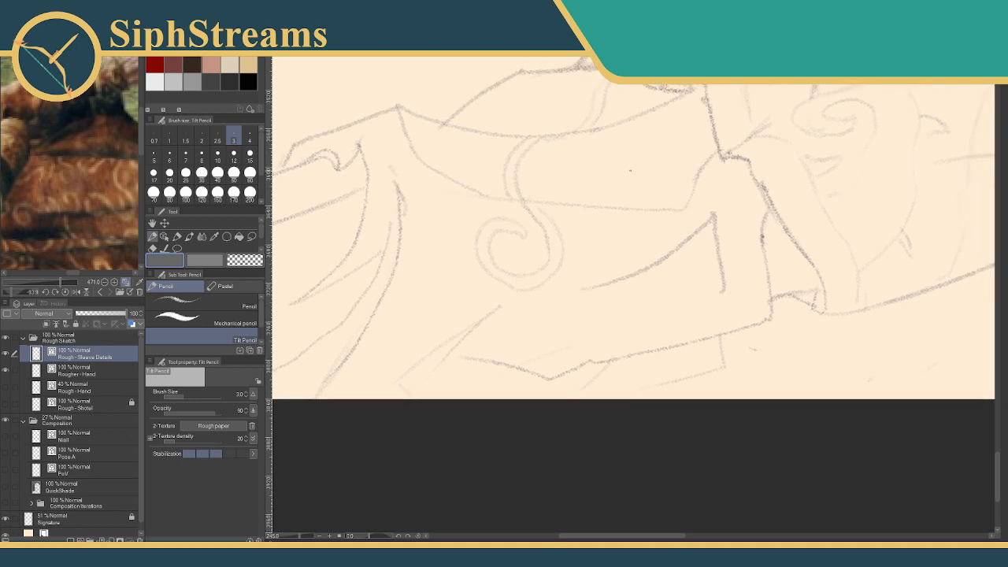
pyautogui.moveTo(668, 193)
pyautogui.mouseDown()
pyautogui.moveTo(600, 143)
pyautogui.moveTo(580, 152)
pyautogui.moveTo(580, 176)
pyautogui.moveTo(623, 194)
pyautogui.moveTo(671, 135)
pyautogui.mouseUp()
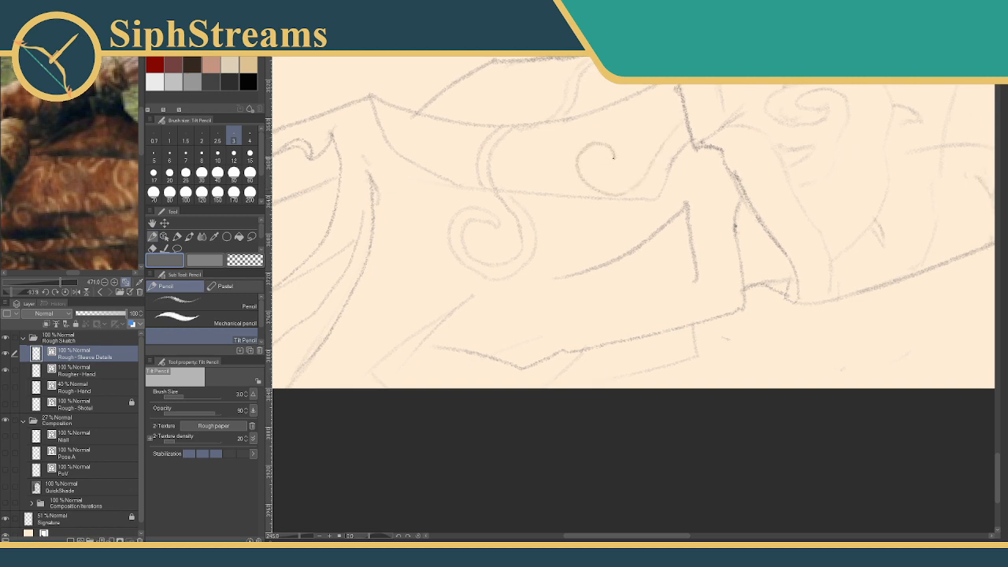
pyautogui.moveTo(600, 153); pyautogui.dragTo(594, 162)
pyautogui.moveTo(653, 134)
pyautogui.mouseDown()
pyautogui.moveTo(667, 116)
pyautogui.moveTo(695, 135)
pyautogui.moveTo(681, 141)
pyautogui.mouseUp()
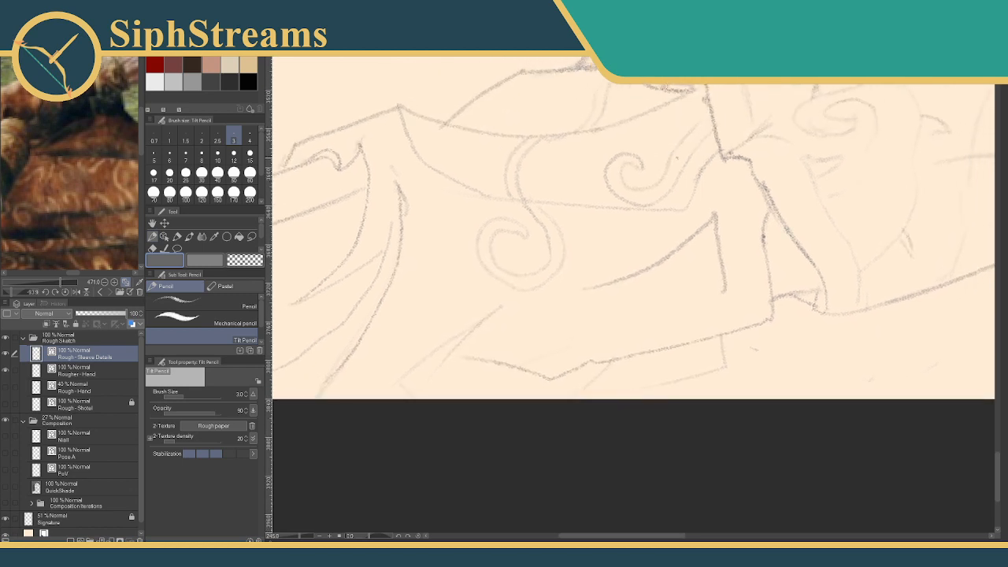
pyautogui.hotkey('ctrl', 'z')
pyautogui.hotkey('ctrl', 'z')
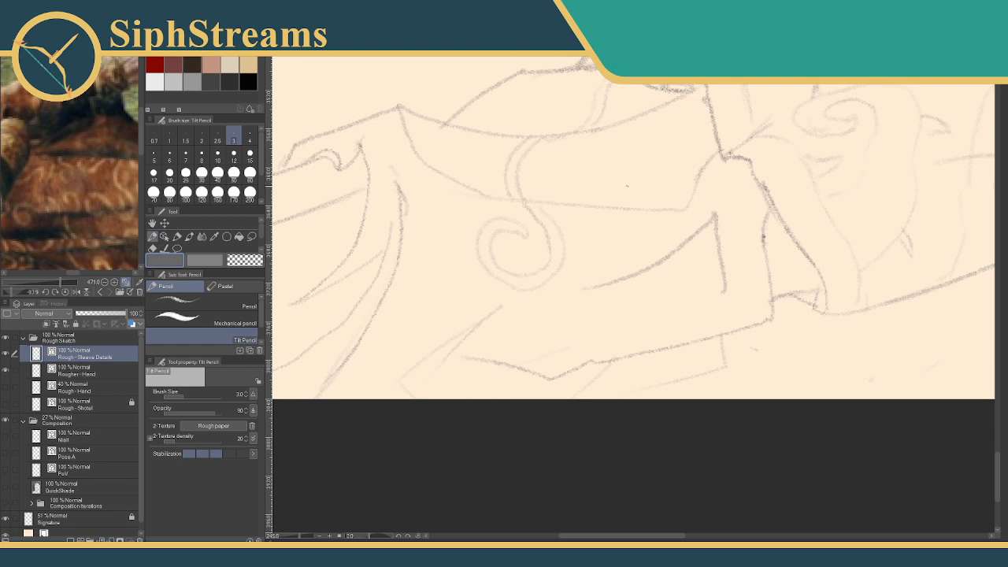
# Draw a small, tight spiral ornament on the sleeve band near the cuff.
pyautogui.moveTo(627, 186)
pyautogui.mouseDown()
pyautogui.moveTo(626, 175)
pyautogui.moveTo(638, 189)
pyautogui.moveTo(627, 197)
pyautogui.mouseUp()
pyautogui.moveTo(629, 183)
pyautogui.mouseDown()
pyautogui.moveTo(638, 172)
pyautogui.moveTo(635, 202)
pyautogui.mouseUp()
pyautogui.moveTo(702, 148); pyautogui.dragTo(714, 141)
pyautogui.moveTo(628, 188); pyautogui.dragTo(618, 173)
# Sketch another double-lined spiral ornament by the lower hem of the sleeve, its tail running toward the canvas edge.
pyautogui.moveTo(705, 158); pyautogui.dragTo(784, 96)
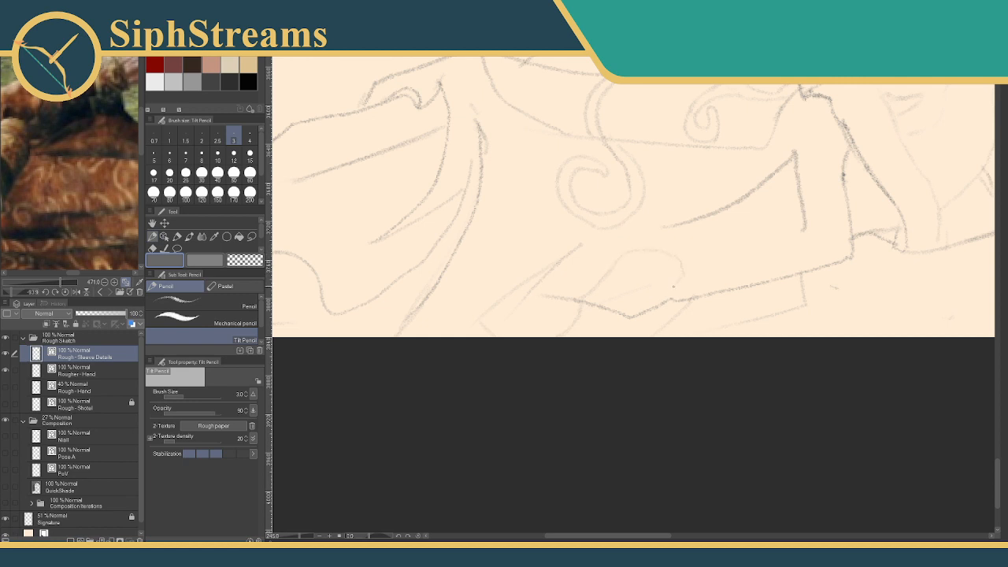
pyautogui.moveTo(645, 297)
pyautogui.mouseDown()
pyautogui.moveTo(619, 285)
pyautogui.moveTo(630, 275)
pyautogui.moveTo(665, 279)
pyautogui.mouseUp()
pyautogui.moveTo(663, 258); pyautogui.dragTo(528, 281)
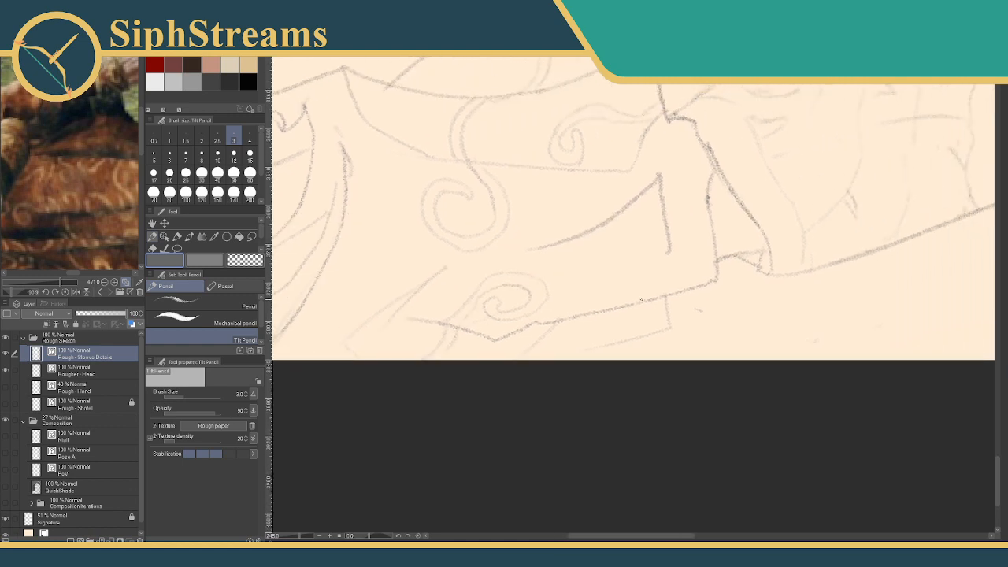
# Sketch a small spiral ornament at the sleeve's lower hem near the cuff, with a double-lined tail toward the canvas edge.
pyautogui.moveTo(631, 296); pyautogui.dragTo(635, 283)
pyautogui.moveTo(580, 267); pyautogui.dragTo(642, 223)
pyautogui.press('e')
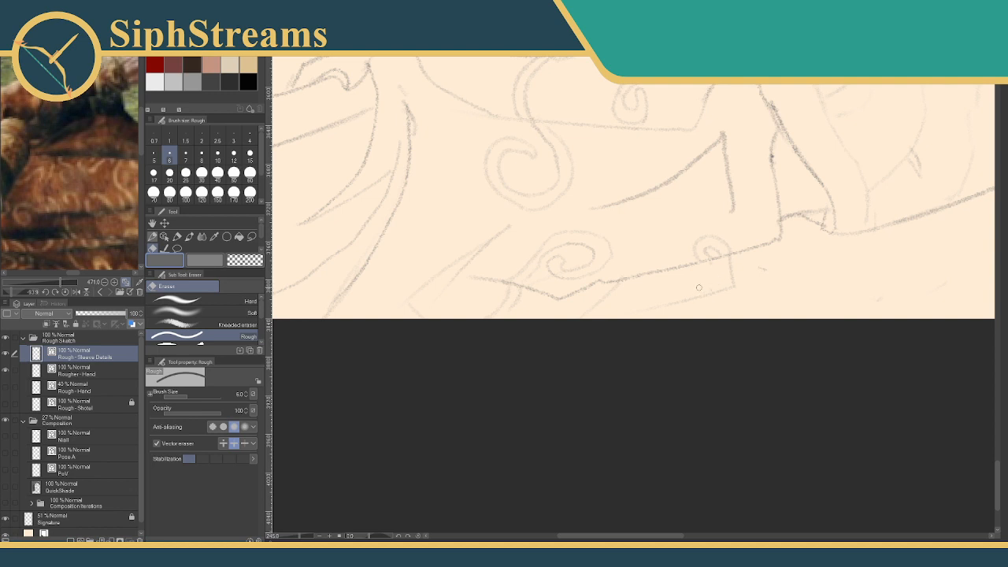
pyautogui.press('p')
pyautogui.moveTo(679, 267); pyautogui.dragTo(674, 288)
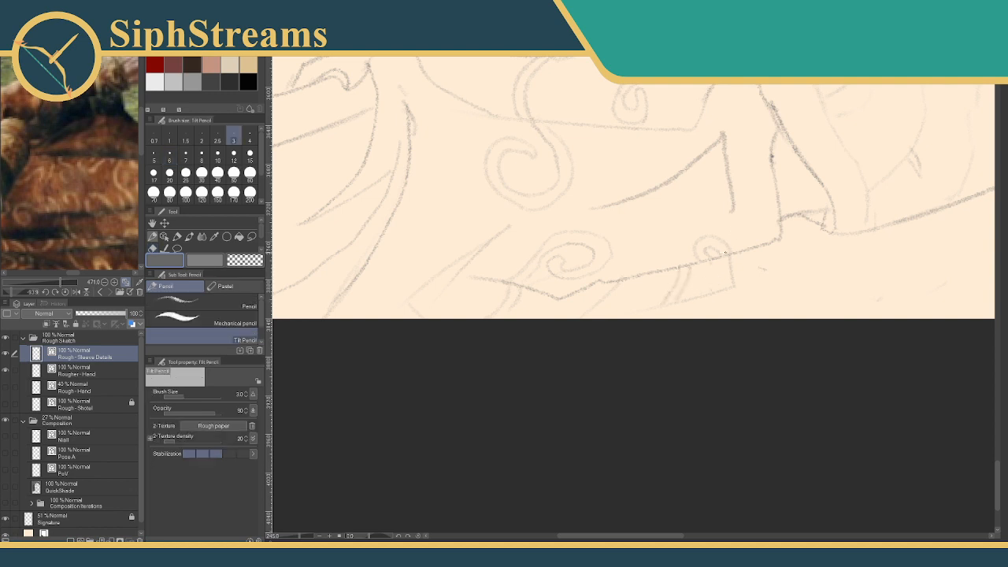
# Sketch a wavy double-lined vine ending in a spiral along the outer sleeve fold beside the canvas edge.
pyautogui.moveTo(508, 243)
pyautogui.mouseDown()
pyautogui.moveTo(564, 209)
pyautogui.moveTo(603, 258)
pyautogui.moveTo(742, 229)
pyautogui.moveTo(706, 356)
pyautogui.moveTo(688, 332)
pyautogui.moveTo(718, 350)
pyautogui.mouseUp()
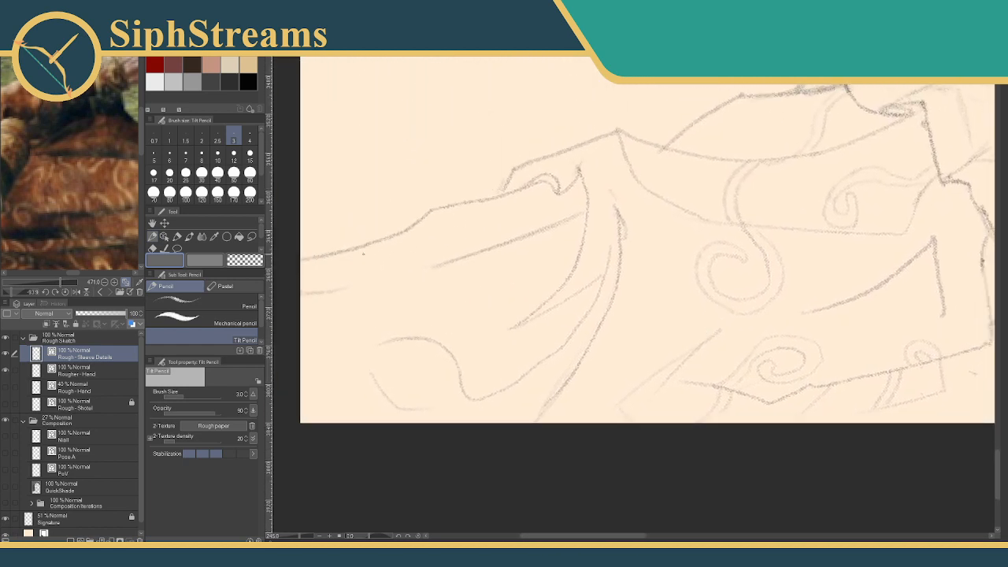
pyautogui.moveTo(319, 271)
pyautogui.mouseDown()
pyautogui.moveTo(343, 266)
pyautogui.moveTo(424, 288)
pyautogui.mouseUp()
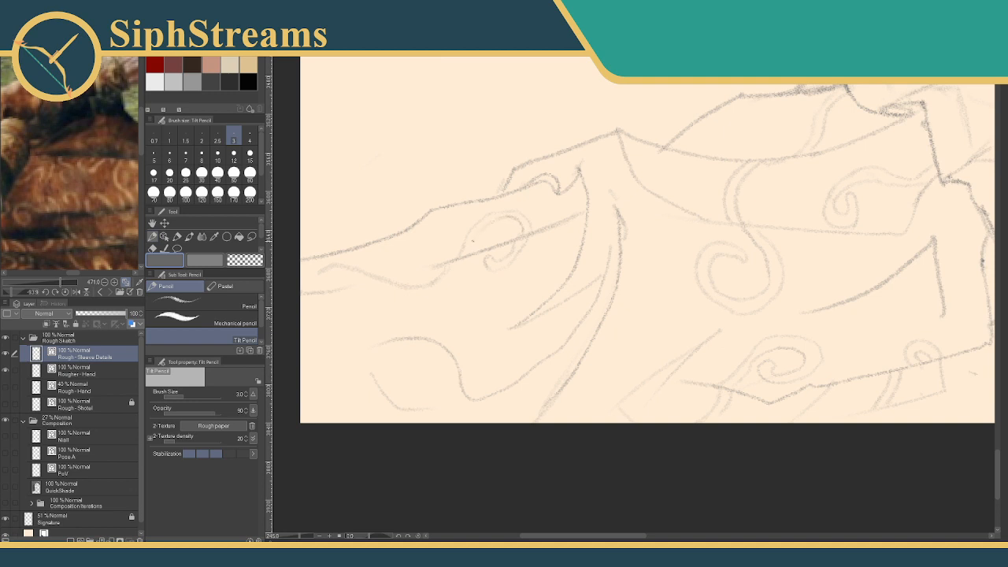
pyautogui.moveTo(457, 264); pyautogui.dragTo(447, 279)
# Sketch a fold example above the sleeve: a long slanted line crossed by two parallel lines that shift sideways below it.
pyautogui.moveTo(497, 216); pyautogui.dragTo(540, 412)
pyautogui.moveTo(388, 259); pyautogui.dragTo(637, 166)
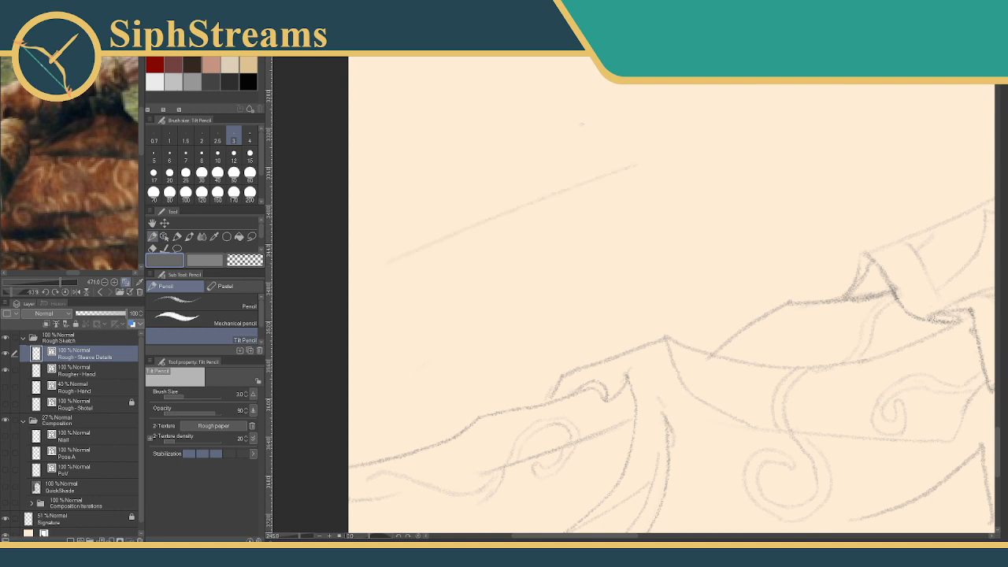
pyautogui.moveTo(427, 145); pyautogui.dragTo(463, 234)
pyautogui.moveTo(438, 141)
pyautogui.mouseDown()
pyautogui.moveTo(469, 219)
pyautogui.moveTo(468, 303)
pyautogui.mouseUp()
pyautogui.moveTo(454, 239); pyautogui.dragTo(489, 312)
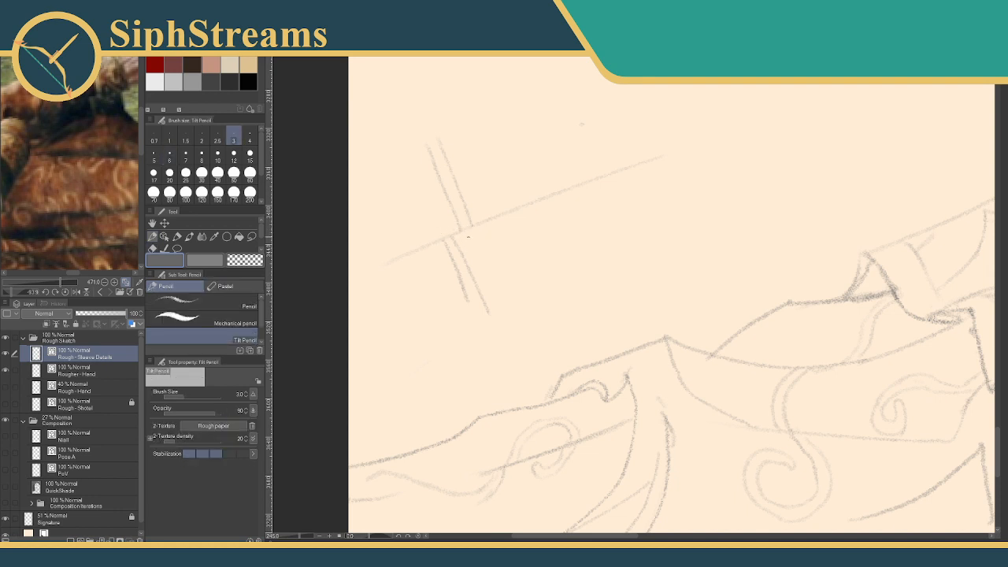
# Erase the short parallel lines crossing the slanted example line.
pyautogui.moveTo(530, 235); pyautogui.dragTo(507, 280)
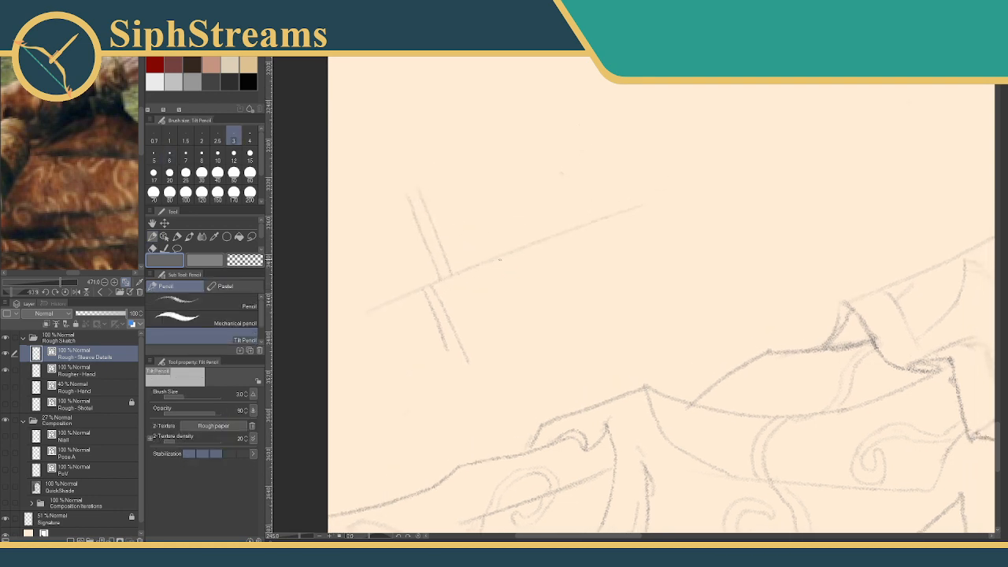
pyautogui.press('e')
pyautogui.moveTo(431, 289); pyautogui.dragTo(455, 339)
pyautogui.moveTo(416, 199); pyautogui.dragTo(432, 260)
pyautogui.press('p')
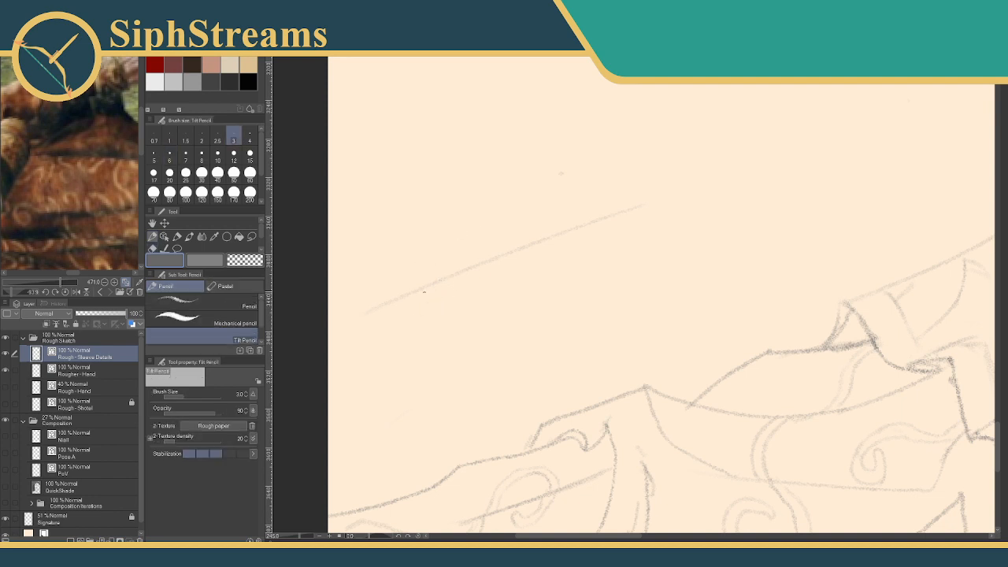
# Sketch a curving double-lined band broken and offset along the slanted example line, with opposing arrows above and below the line.
pyautogui.moveTo(373, 371)
pyautogui.mouseDown()
pyautogui.moveTo(411, 332)
pyautogui.moveTo(414, 287)
pyautogui.moveTo(466, 199)
pyautogui.moveTo(519, 190)
pyautogui.moveTo(560, 230)
pyautogui.mouseUp()
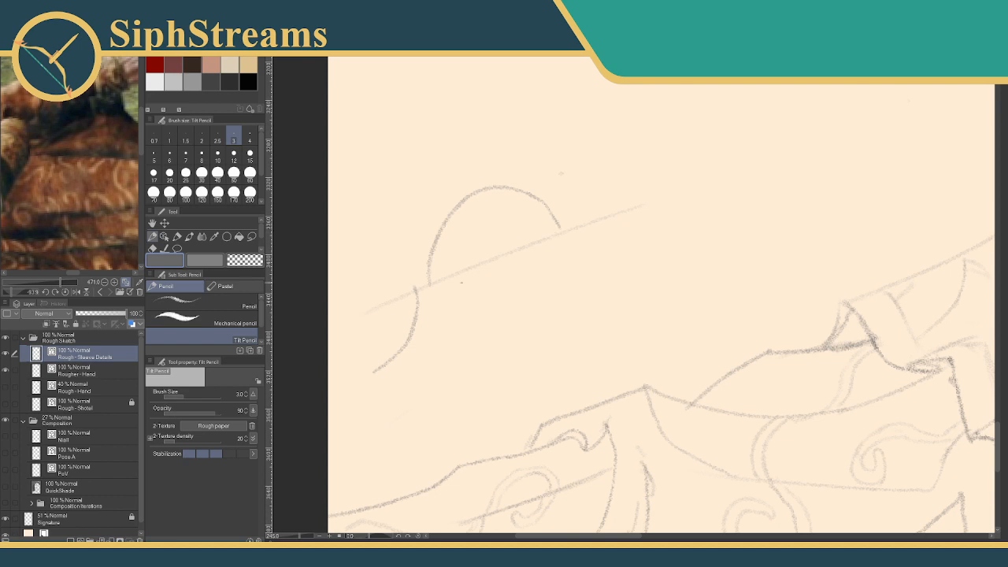
pyautogui.moveTo(381, 376)
pyautogui.mouseDown()
pyautogui.moveTo(413, 347)
pyautogui.moveTo(444, 240)
pyautogui.moveTo(478, 204)
pyautogui.moveTo(517, 200)
pyautogui.moveTo(538, 228)
pyautogui.moveTo(623, 265)
pyautogui.mouseUp()
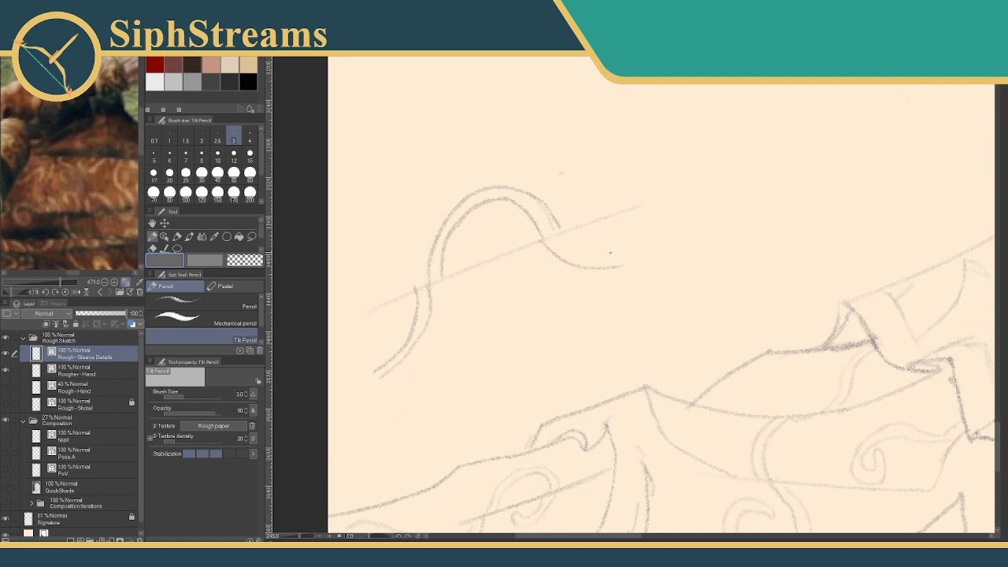
pyautogui.moveTo(533, 248); pyautogui.dragTo(623, 287)
pyautogui.moveTo(520, 285)
pyautogui.mouseDown()
pyautogui.moveTo(463, 306)
pyautogui.moveTo(502, 313)
pyautogui.mouseUp()
pyautogui.moveTo(467, 245); pyautogui.dragTo(514, 225)
pyautogui.moveTo(492, 222)
pyautogui.mouseDown()
pyautogui.moveTo(515, 225)
pyautogui.moveTo(502, 239)
pyautogui.mouseUp()
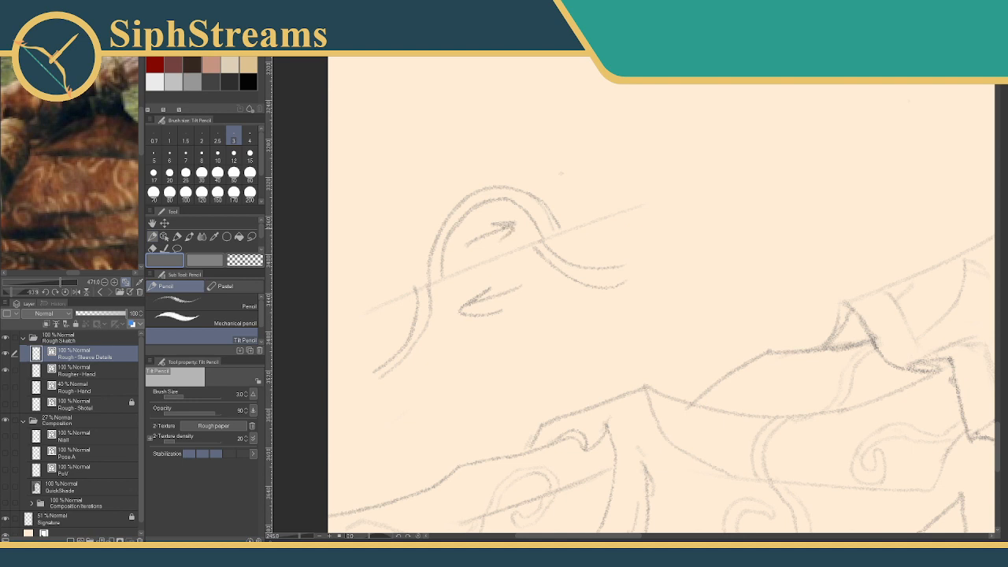
# Undo the arrows and the band's last curve below the line, and redraw that double curve shifted farther along the line.
pyautogui.hotkey('ctrl', 'z')
pyautogui.hotkey('ctrl', 'z')
pyautogui.hotkey('ctrl', 'z')
pyautogui.hotkey('ctrl', 'z')
pyautogui.hotkey('ctrl', 'z')
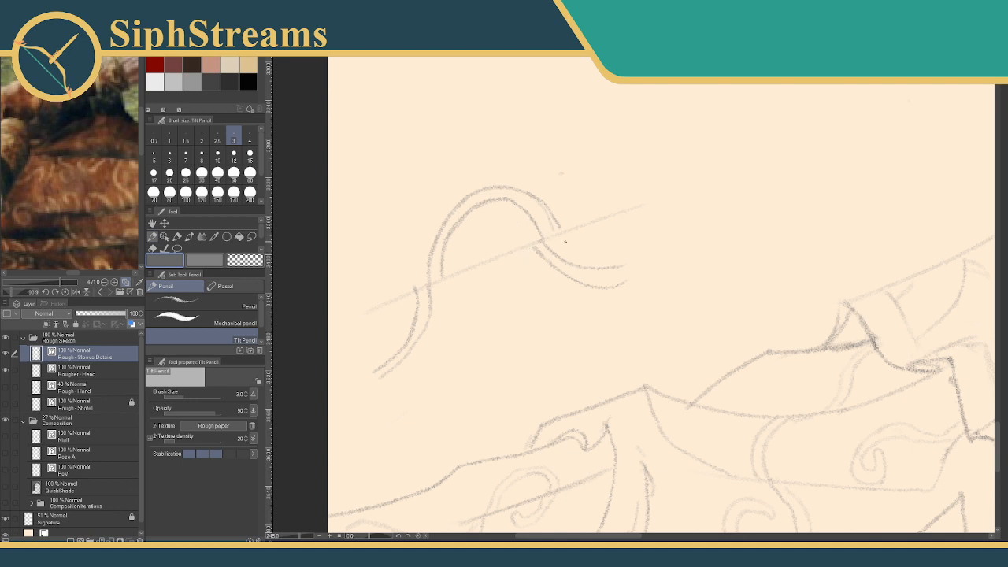
pyautogui.hotkey('ctrl', 'z')
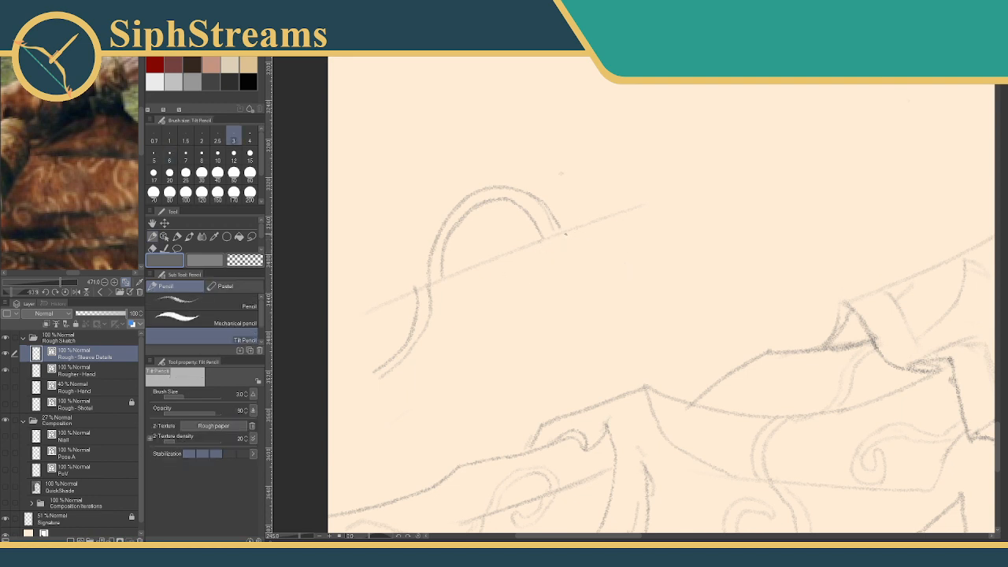
pyautogui.moveTo(558, 231); pyautogui.dragTo(659, 252)
pyautogui.moveTo(576, 229); pyautogui.dragTo(659, 240)
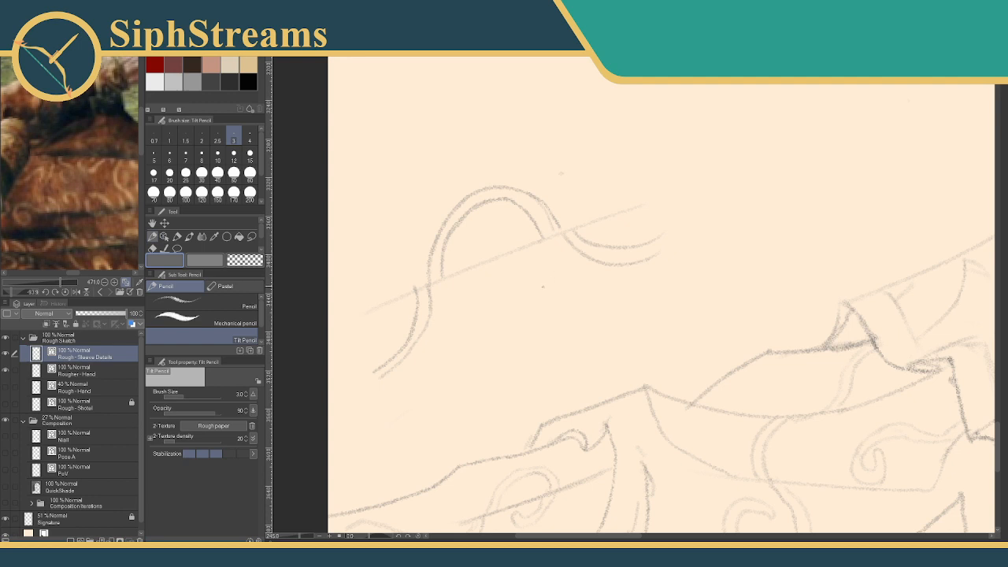
# Sketch two overlapping tilted rectangles with small marks inside them above the curved band example.
pyautogui.moveTo(599, 147); pyautogui.dragTo(627, 151)
pyautogui.moveTo(644, 101)
pyautogui.mouseDown()
pyautogui.moveTo(624, 173)
pyautogui.moveTo(613, 118)
pyautogui.moveTo(624, 86)
pyautogui.moveTo(641, 112)
pyautogui.moveTo(650, 95)
pyautogui.moveTo(671, 118)
pyautogui.moveTo(655, 188)
pyautogui.mouseUp()
pyautogui.moveTo(649, 125); pyautogui.dragTo(649, 156)
pyautogui.moveTo(628, 112); pyautogui.dragTo(629, 133)
pyautogui.moveTo(625, 115); pyautogui.dragTo(630, 110)
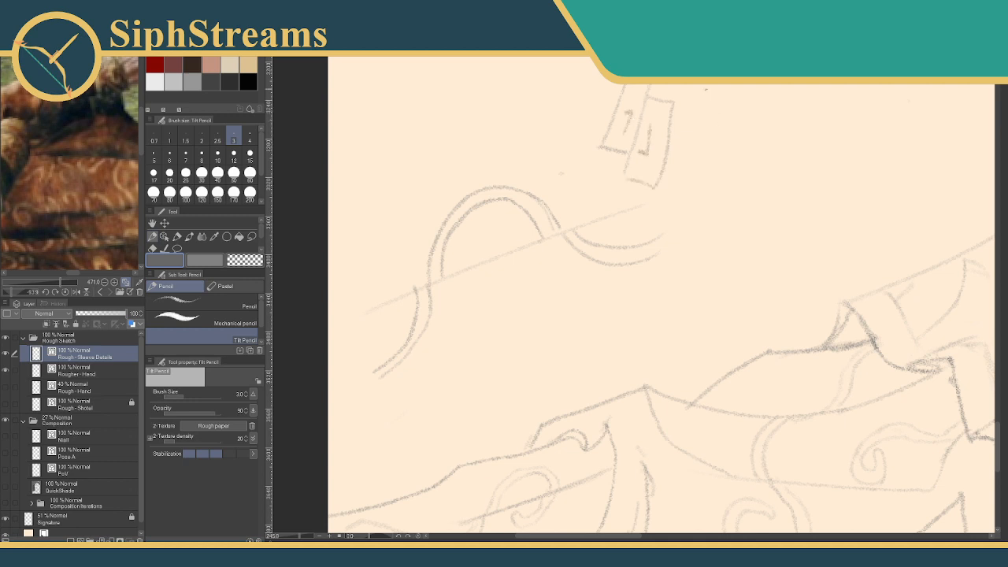
# Sketch a second pair of overlapping upright rectangles beside the tilted ones, emphasizing the strip where they overlap.
pyautogui.moveTo(706, 89)
pyautogui.mouseDown()
pyautogui.moveTo(735, 91)
pyautogui.moveTo(731, 116)
pyautogui.moveTo(704, 126)
pyautogui.moveTo(697, 179)
pyautogui.moveTo(731, 178)
pyautogui.mouseUp()
pyautogui.moveTo(736, 119); pyautogui.dragTo(735, 179)
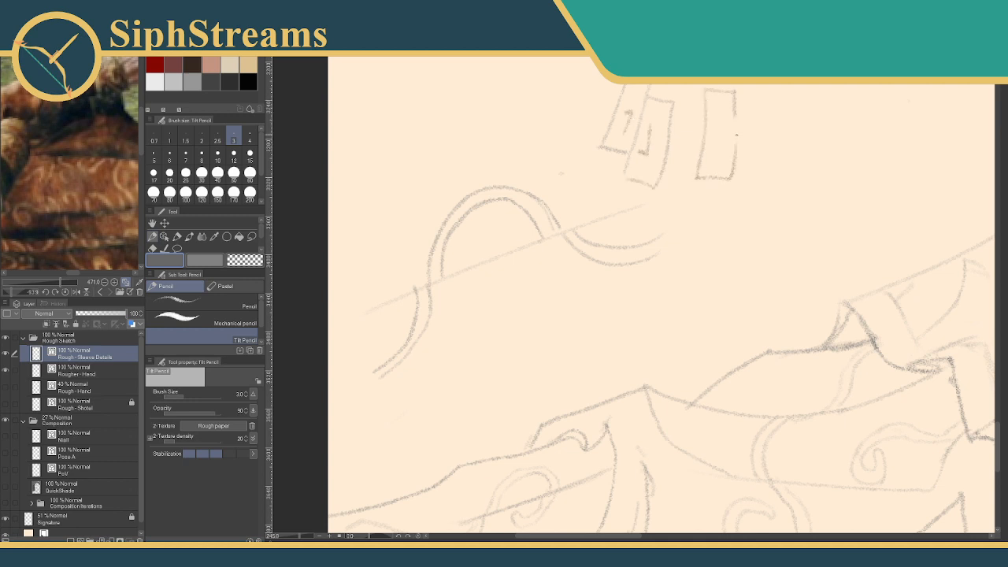
pyautogui.moveTo(747, 88)
pyautogui.mouseDown()
pyautogui.moveTo(726, 87)
pyautogui.moveTo(723, 170)
pyautogui.moveTo(750, 177)
pyautogui.moveTo(729, 178)
pyautogui.mouseUp()
pyautogui.moveTo(728, 87); pyautogui.dragTo(733, 96)
pyautogui.moveTo(751, 131); pyautogui.dragTo(752, 165)
pyautogui.moveTo(736, 114); pyautogui.dragTo(736, 154)
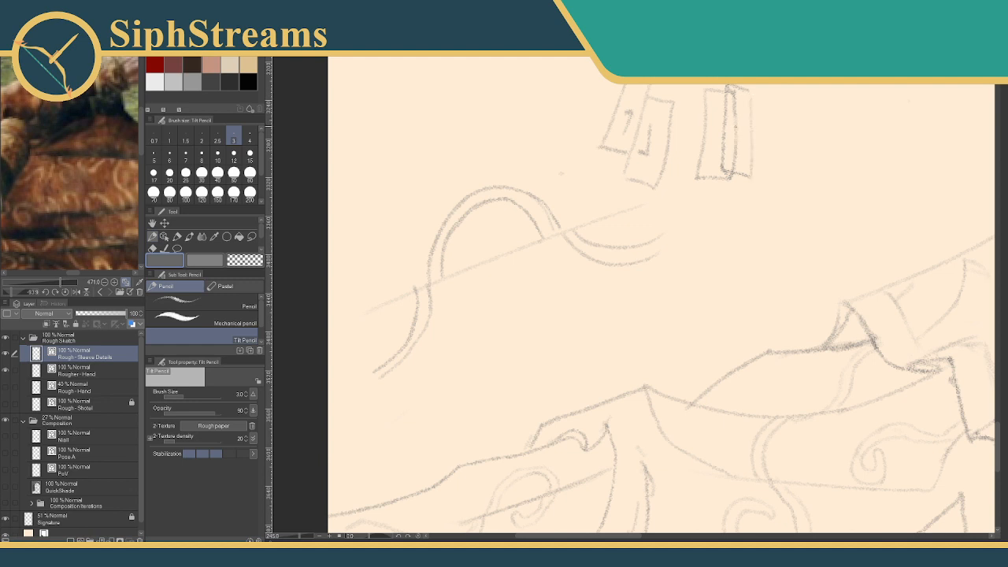
# Sketch a small double-lined spiral on the lower outer sleeve with its stem running to the canvas edge, plus wavy lines beside it.
pyautogui.moveTo(698, 225)
pyautogui.mouseDown()
pyautogui.moveTo(676, 167)
pyautogui.moveTo(675, 79)
pyautogui.mouseUp()
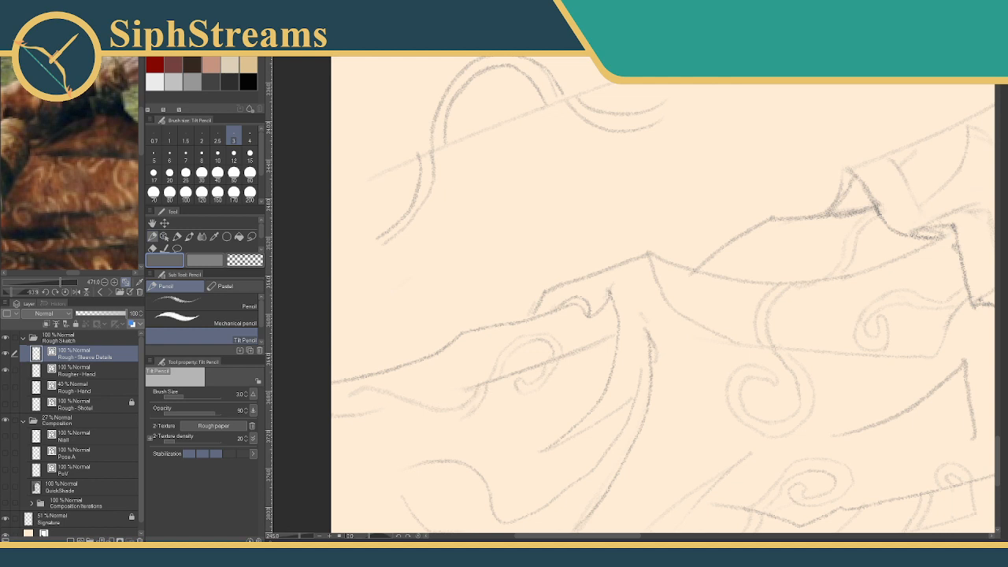
pyautogui.moveTo(539, 257); pyautogui.dragTo(496, 380)
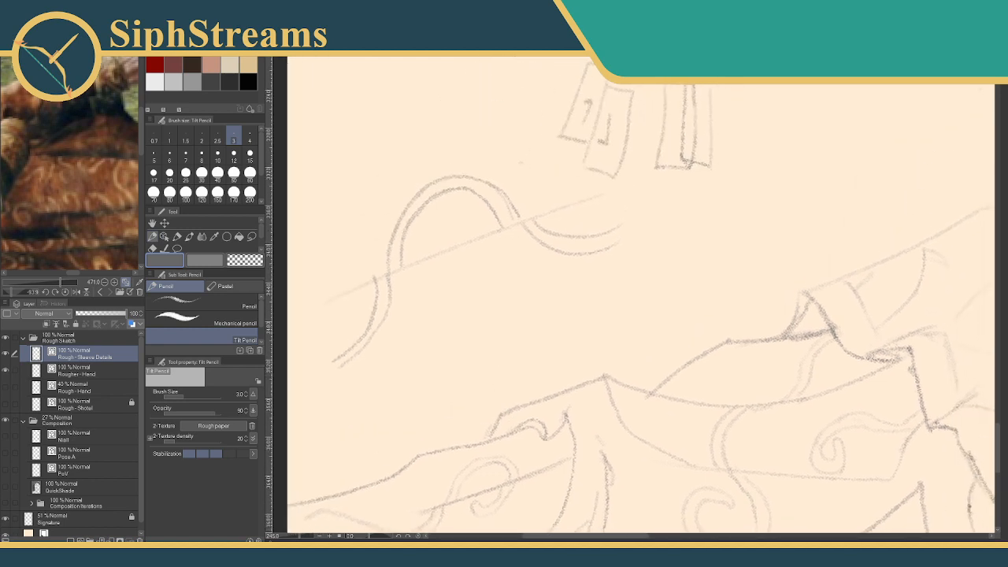
pyautogui.moveTo(573, 329)
pyautogui.mouseDown()
pyautogui.moveTo(585, 254)
pyautogui.moveTo(602, 226)
pyautogui.mouseUp()
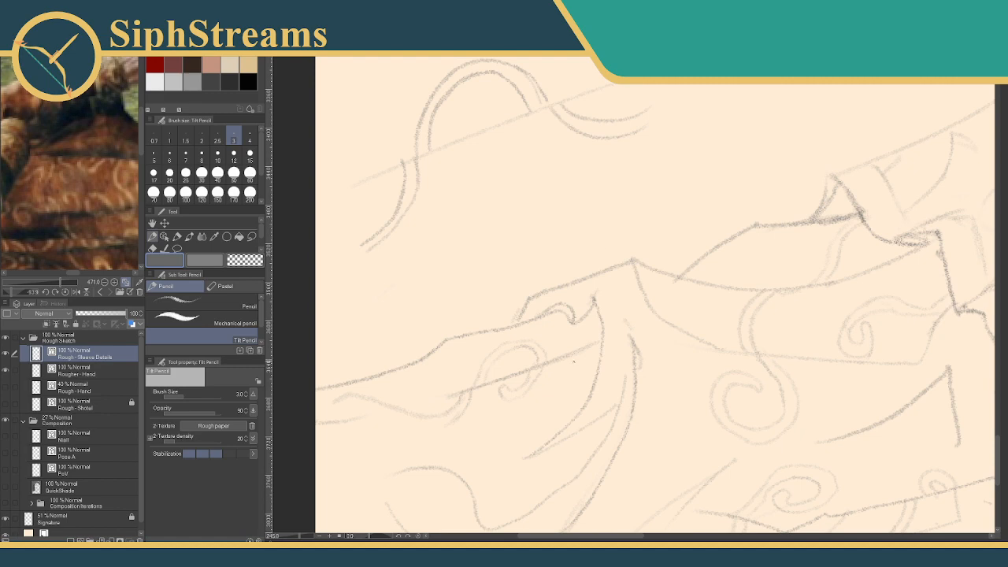
pyautogui.moveTo(633, 259); pyautogui.dragTo(502, 462)
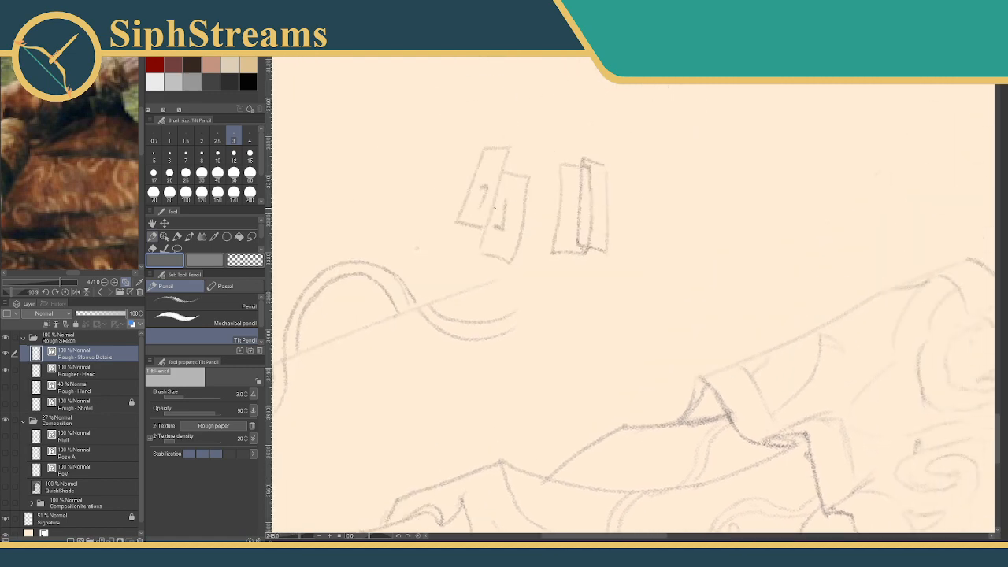
pyautogui.moveTo(471, 430); pyautogui.dragTo(576, 185)
pyautogui.moveTo(542, 358); pyautogui.dragTo(590, 265)
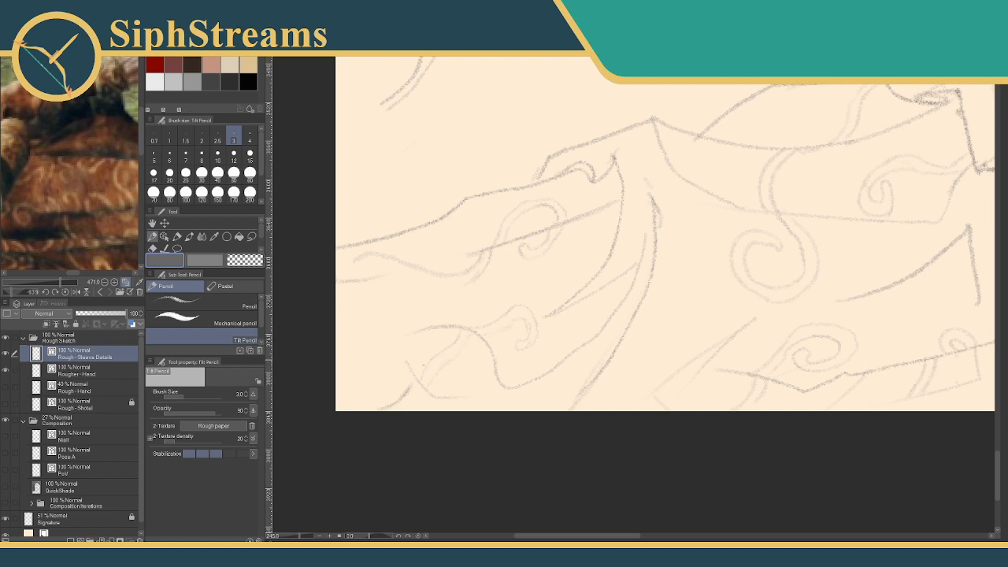
pyautogui.moveTo(423, 387); pyautogui.dragTo(404, 405)
pyautogui.moveTo(495, 379); pyautogui.dragTo(542, 411)
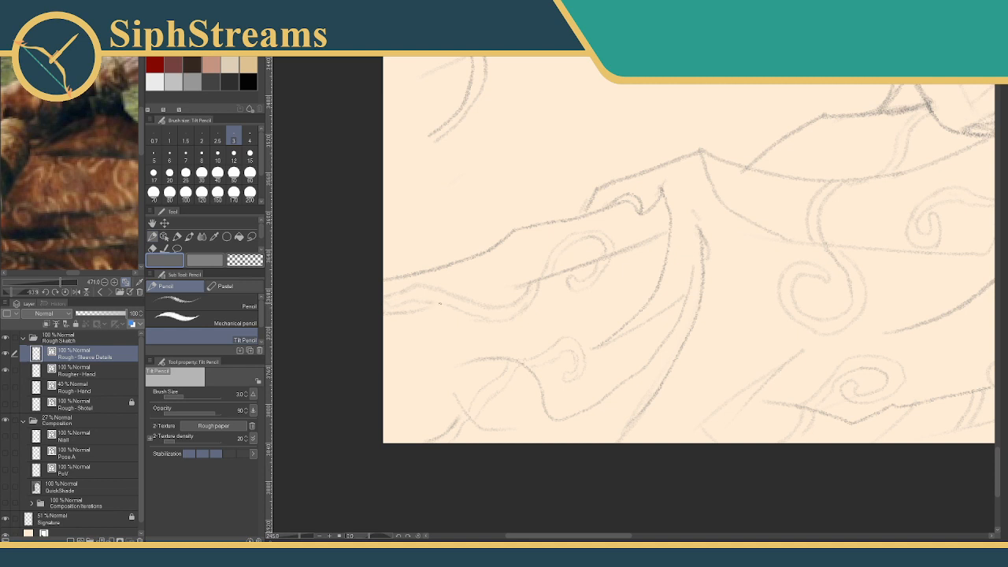
# Sketch a double-lined curling ornament across the two long vertical sleeve folds, with its stem curving down to the canvas edge.
pyautogui.moveTo(540, 306)
pyautogui.mouseDown()
pyautogui.moveTo(529, 272)
pyautogui.moveTo(473, 278)
pyautogui.moveTo(491, 274)
pyautogui.moveTo(500, 304)
pyautogui.mouseUp()
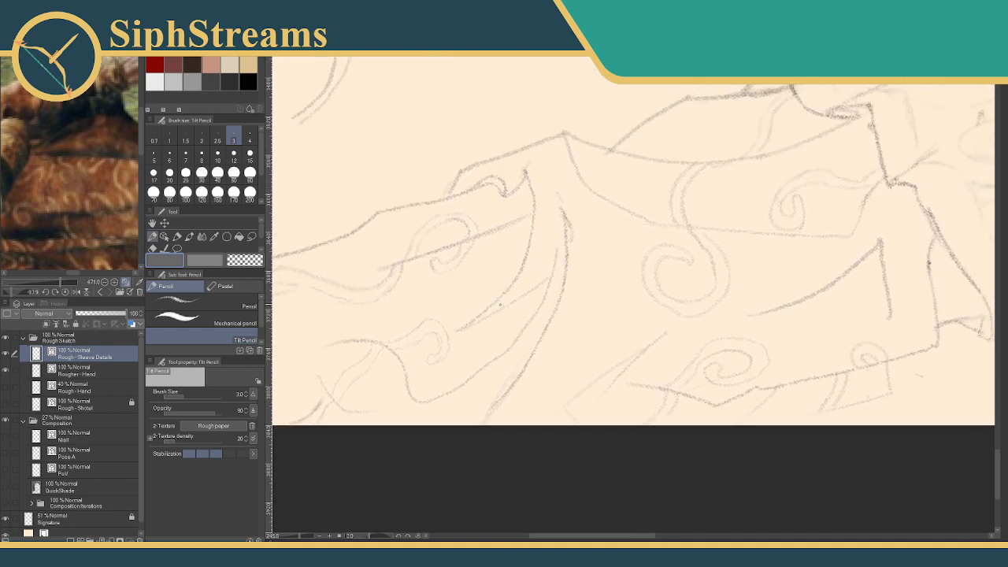
pyautogui.moveTo(595, 271)
pyautogui.mouseDown()
pyautogui.moveTo(614, 265)
pyautogui.moveTo(628, 297)
pyautogui.mouseUp()
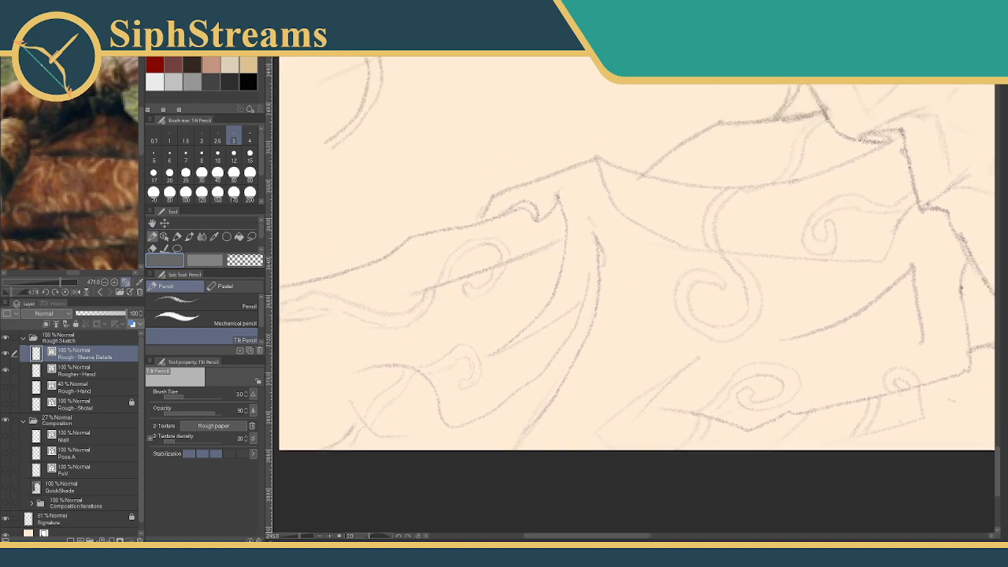
pyautogui.moveTo(300, 536); pyautogui.dragTo(296, 535)
pyautogui.moveTo(287, 536); pyautogui.dragTo(303, 538)
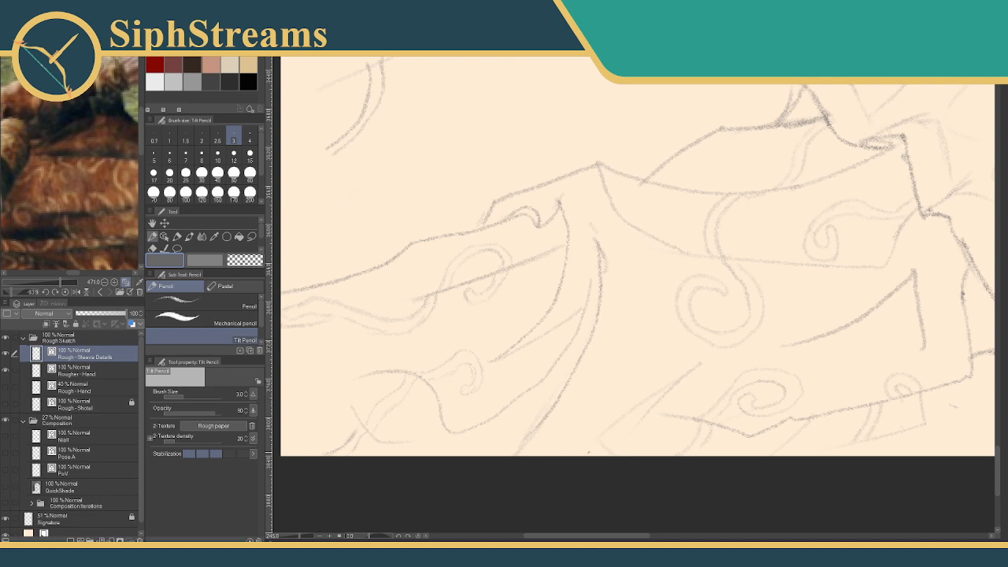
pyautogui.moveTo(592, 441); pyautogui.dragTo(589, 403)
pyautogui.moveTo(597, 344)
pyautogui.mouseDown()
pyautogui.moveTo(604, 368)
pyautogui.moveTo(590, 369)
pyautogui.moveTo(610, 366)
pyautogui.moveTo(603, 351)
pyautogui.mouseUp()
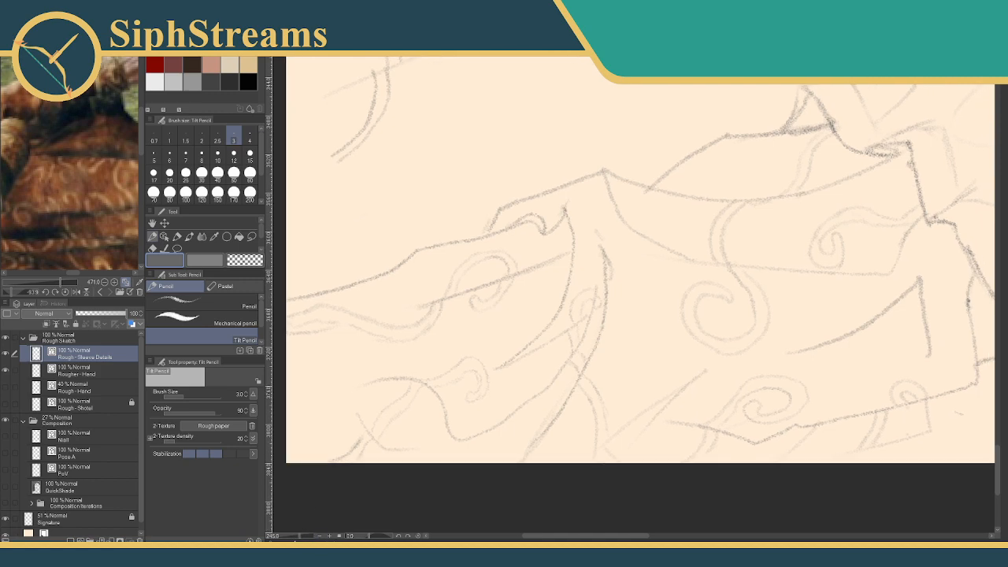
# Erase the curved band, slanted line and overlapping rectangle examples above the sleeve, and return to the Tilt Pencil.
pyautogui.moveTo(300, 536); pyautogui.dragTo(295, 537)
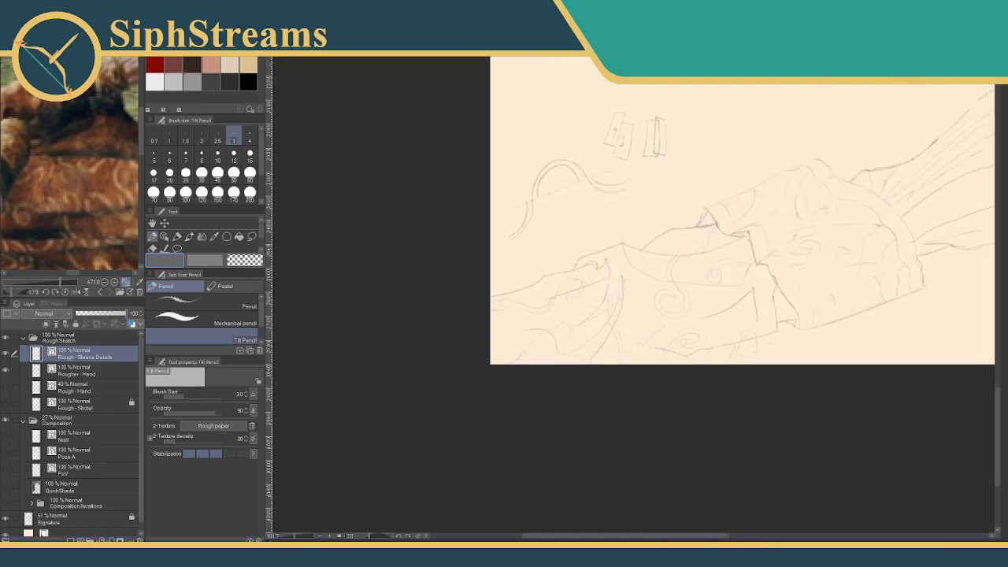
pyautogui.moveTo(483, 378); pyautogui.dragTo(368, 410)
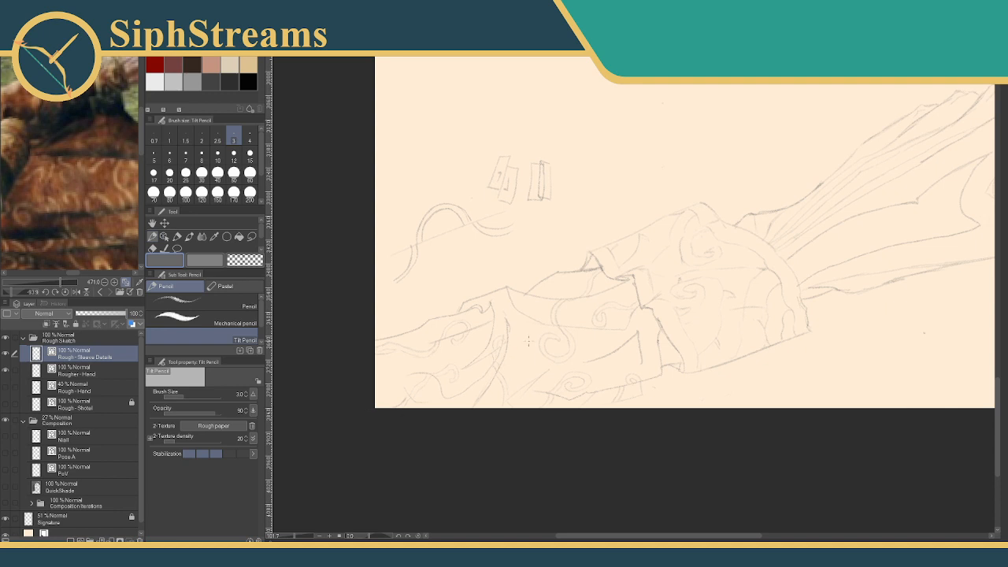
pyautogui.moveTo(554, 232); pyautogui.dragTo(519, 302)
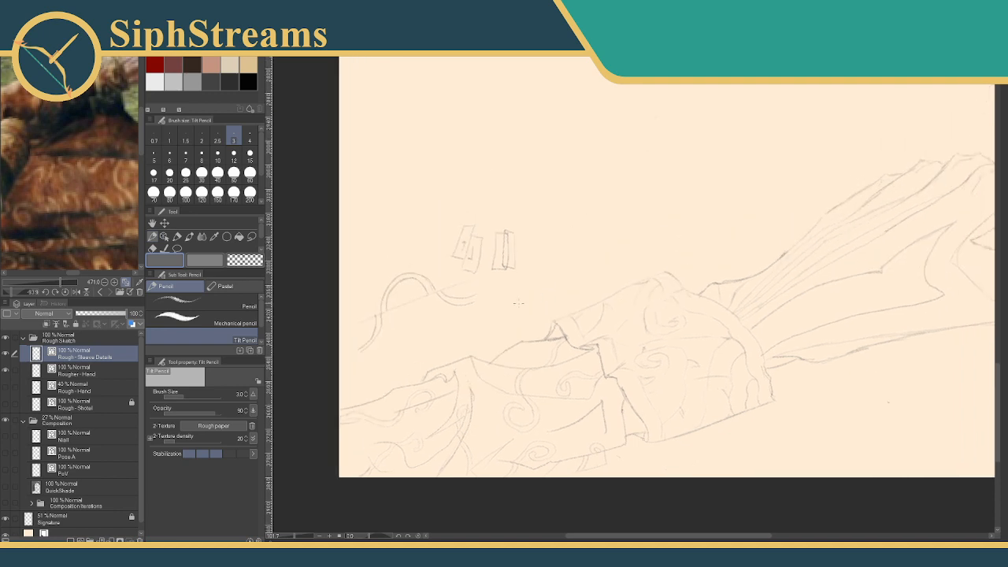
pyautogui.press('e')
pyautogui.moveTo(386, 293); pyautogui.dragTo(428, 276)
pyautogui.moveTo(361, 351); pyautogui.dragTo(472, 293)
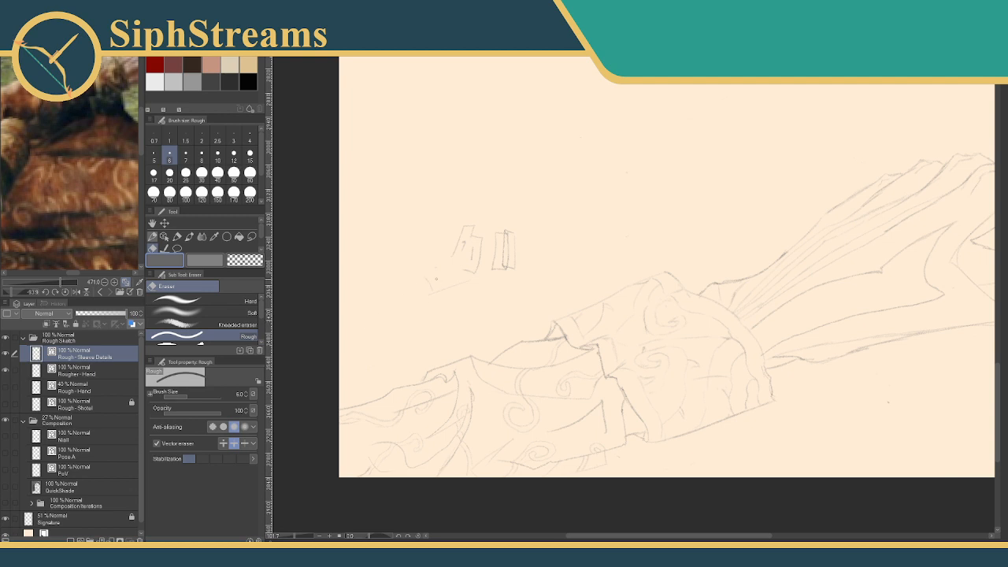
pyautogui.moveTo(450, 249)
pyautogui.mouseDown()
pyautogui.moveTo(498, 256)
pyautogui.moveTo(461, 243)
pyautogui.mouseUp()
pyautogui.moveTo(504, 238); pyautogui.dragTo(505, 265)
pyautogui.moveTo(498, 267); pyautogui.dragTo(508, 266)
pyautogui.press('p')
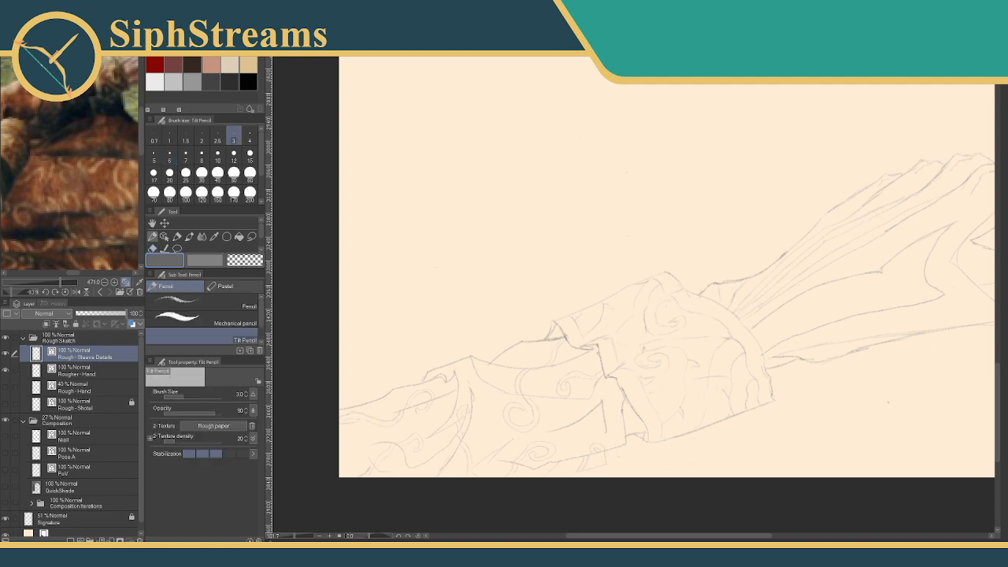
# Show the locked raised-arm sketch layer in the Rough Sketch folder so the whole composition can be judged.
pyautogui.moveTo(293, 537); pyautogui.dragTo(286, 537)
pyautogui.moveTo(427, 367); pyautogui.dragTo(338, 454)
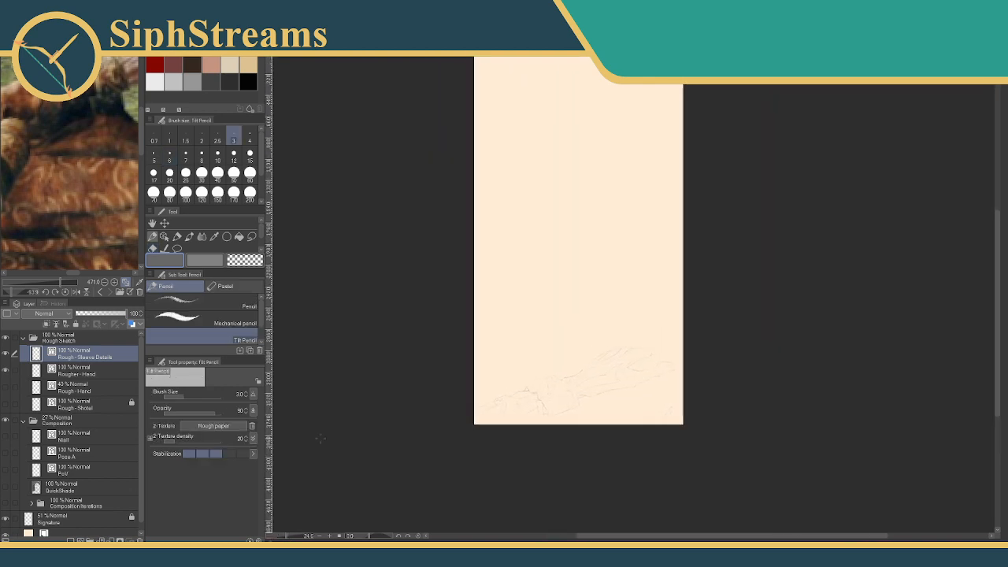
pyautogui.click(62, 359)
pyautogui.click(6, 404)
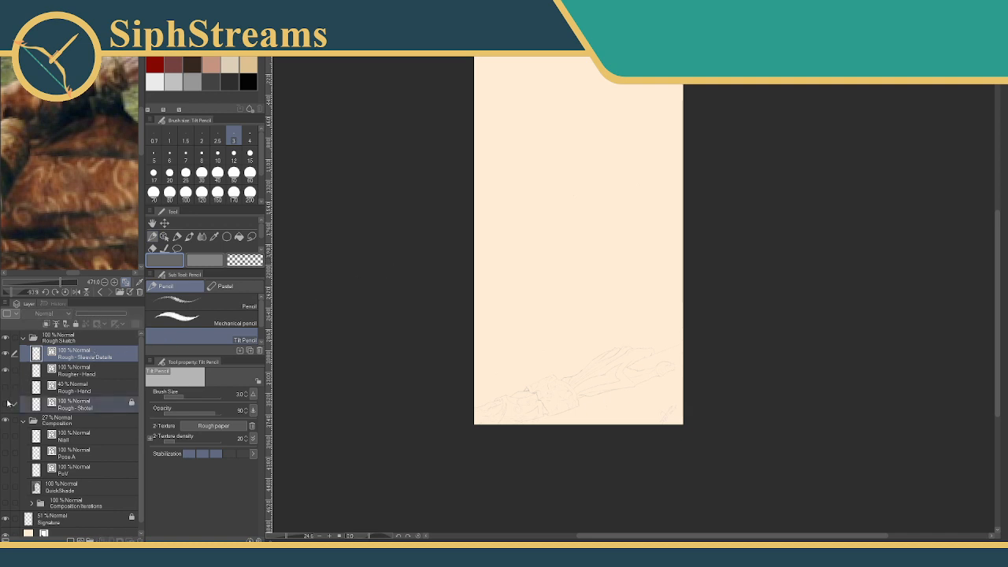
# Flip the Rougher-Hand and Rough-Sleeve Details layers together horizontally and shift them so the sleeve end meets the canvas's right edge.
pyautogui.click(78, 370)
pyautogui.rightClick(76, 371)
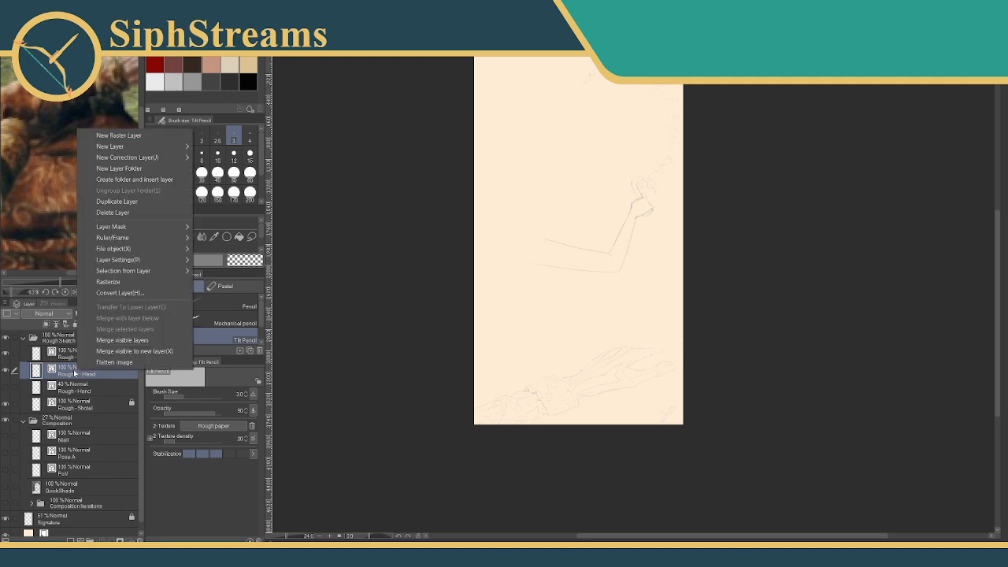
pyautogui.click(72, 371)
pyautogui.keyDown('ctrl'); pyautogui.click(78, 352); pyautogui.keyUp('ctrl')
pyautogui.click(31, 16)
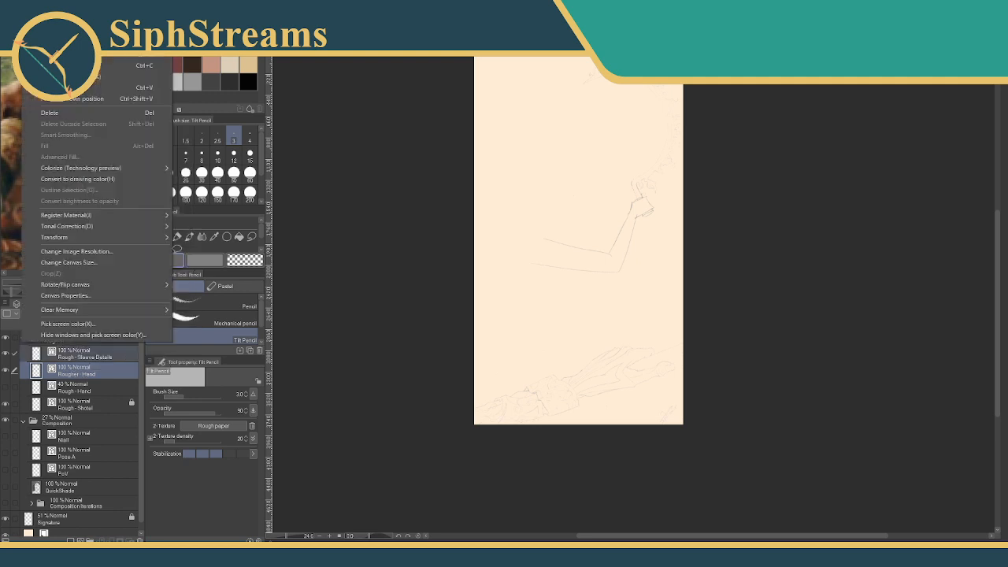
pyautogui.moveTo(118, 237)
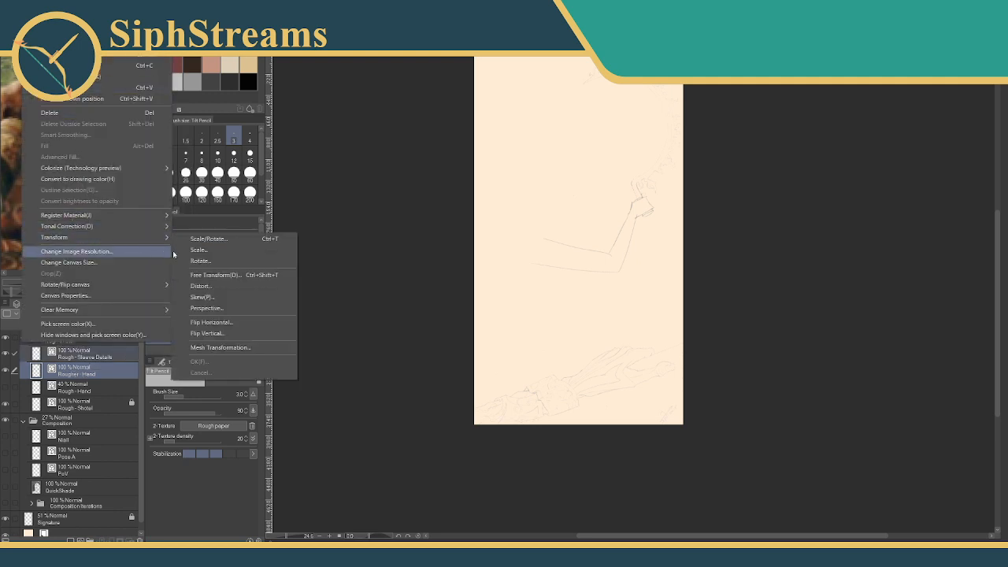
pyautogui.click(245, 324)
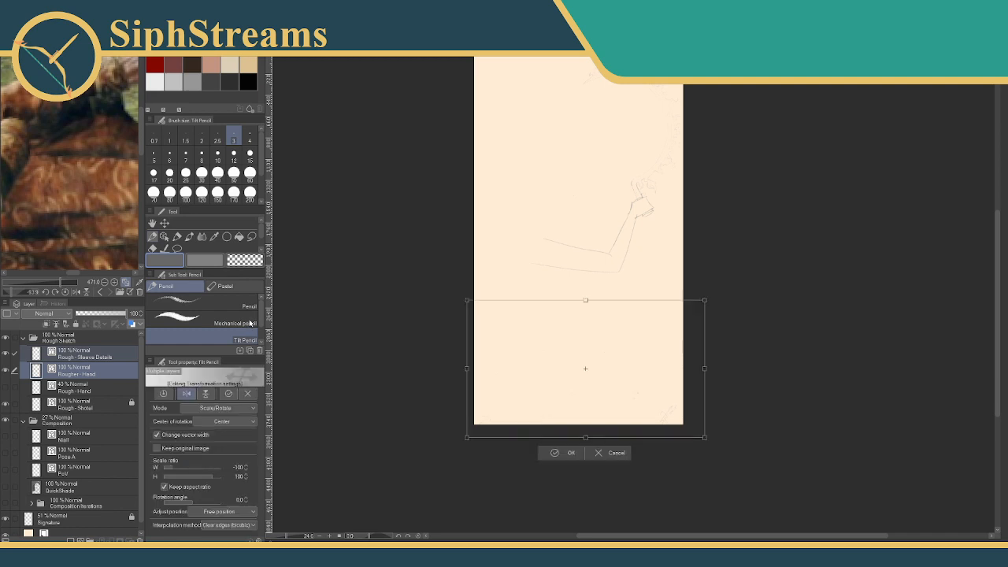
pyautogui.moveTo(590, 379)
pyautogui.mouseDown()
pyautogui.moveTo(536, 309)
pyautogui.moveTo(568, 286)
pyautogui.moveTo(714, 313)
pyautogui.moveTo(604, 341)
pyautogui.moveTo(596, 346)
pyautogui.moveTo(610, 342)
pyautogui.moveTo(635, 368)
pyautogui.moveTo(623, 360)
pyautogui.moveTo(633, 368)
pyautogui.moveTo(604, 378)
pyautogui.mouseUp()
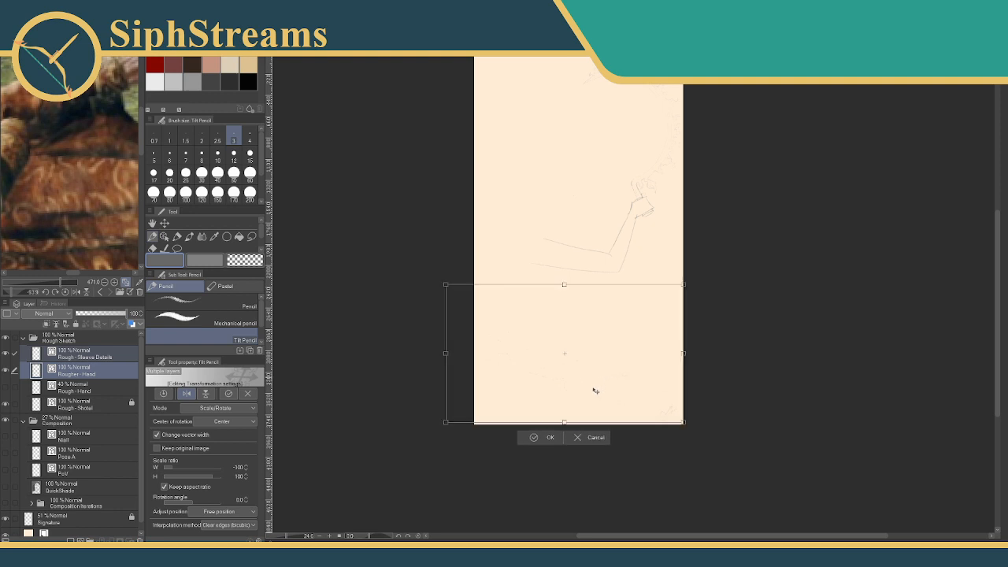
pyautogui.click(550, 438)
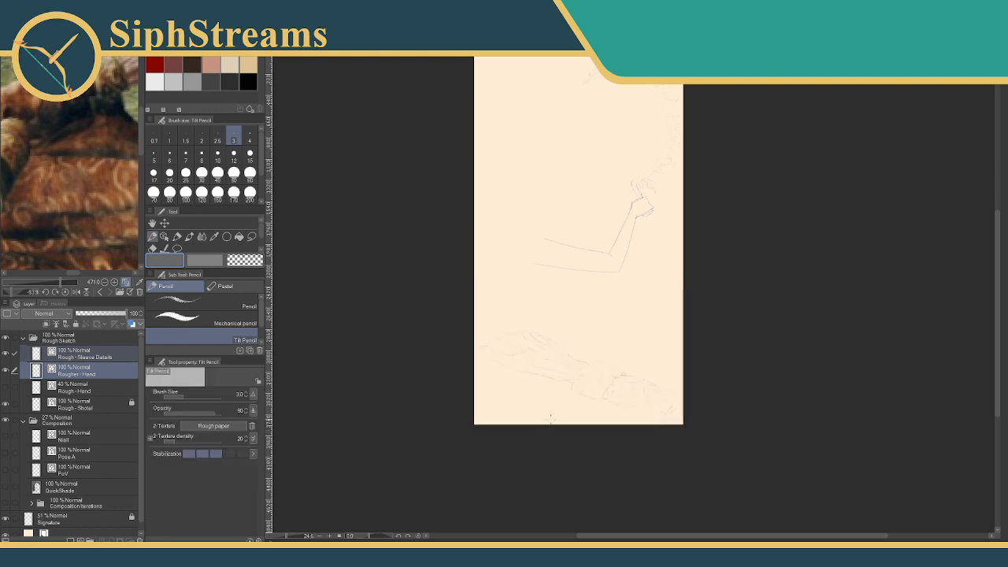
# Nudge the flipped hand and sleeve layers slightly toward the lower-right canvas corner with the Move layer tool.
pyautogui.moveTo(555, 418); pyautogui.dragTo(543, 401)
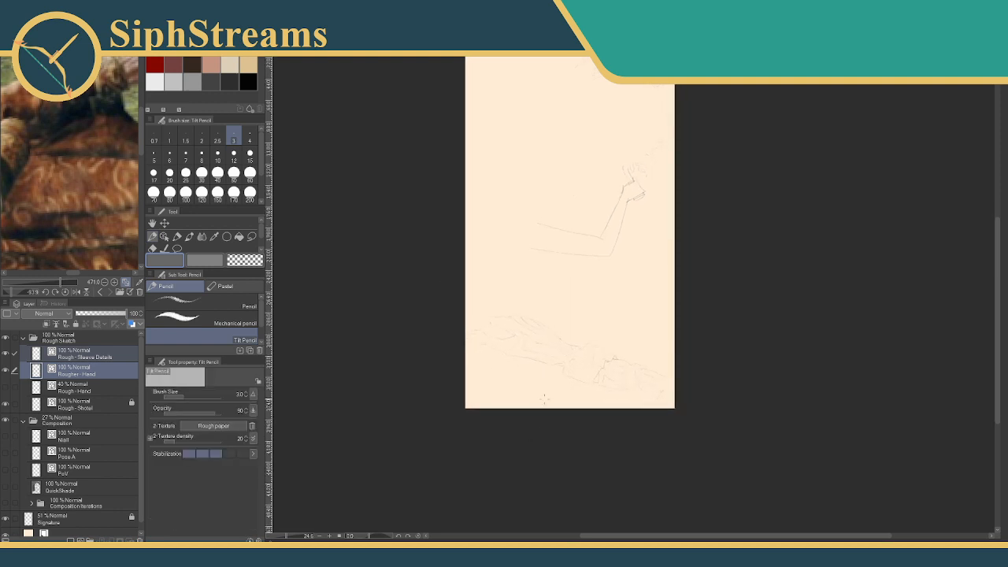
pyautogui.click(164, 223)
pyautogui.moveTo(571, 347); pyautogui.dragTo(584, 354)
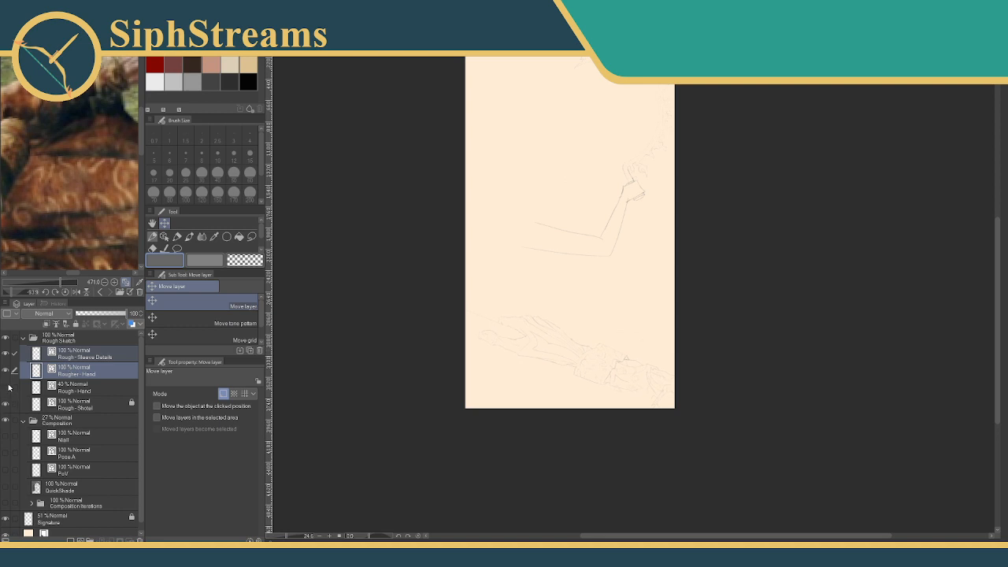
# Make the Rough-Hand layer visible and flip its drawing horizontally.
pyautogui.click(60, 389)
pyautogui.rightClick(74, 389)
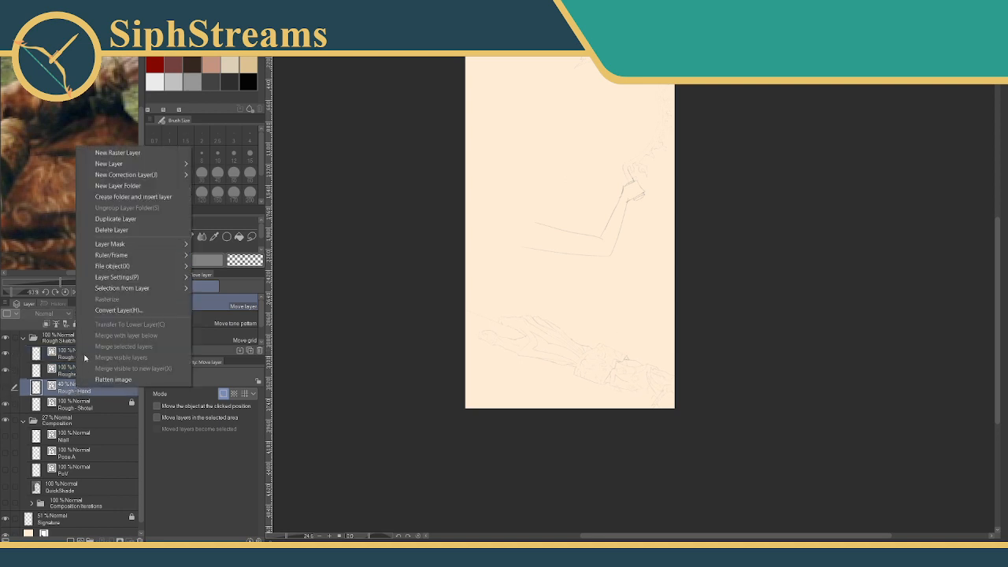
pyautogui.click(65, 384)
pyautogui.click(35, 17)
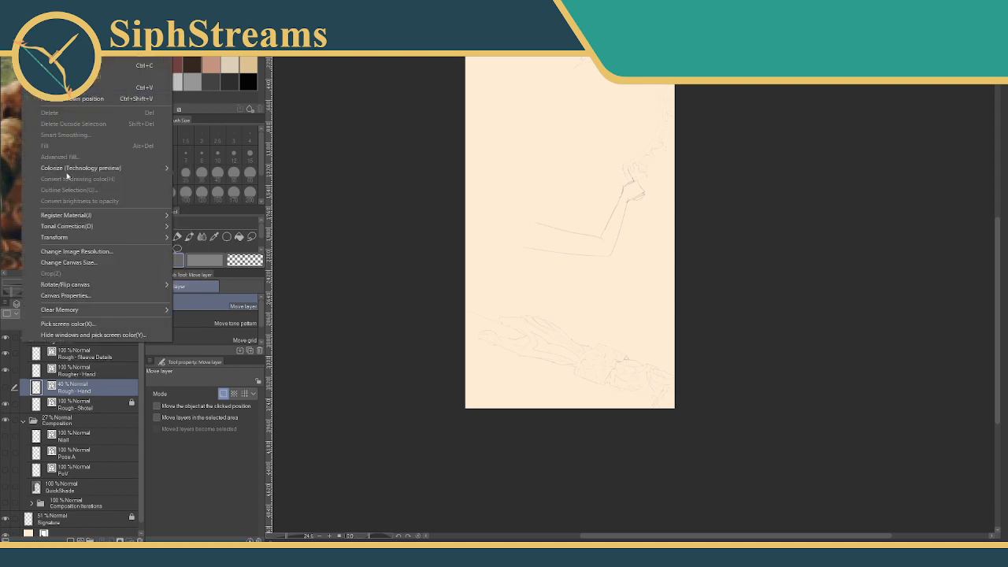
pyautogui.click(340, 339)
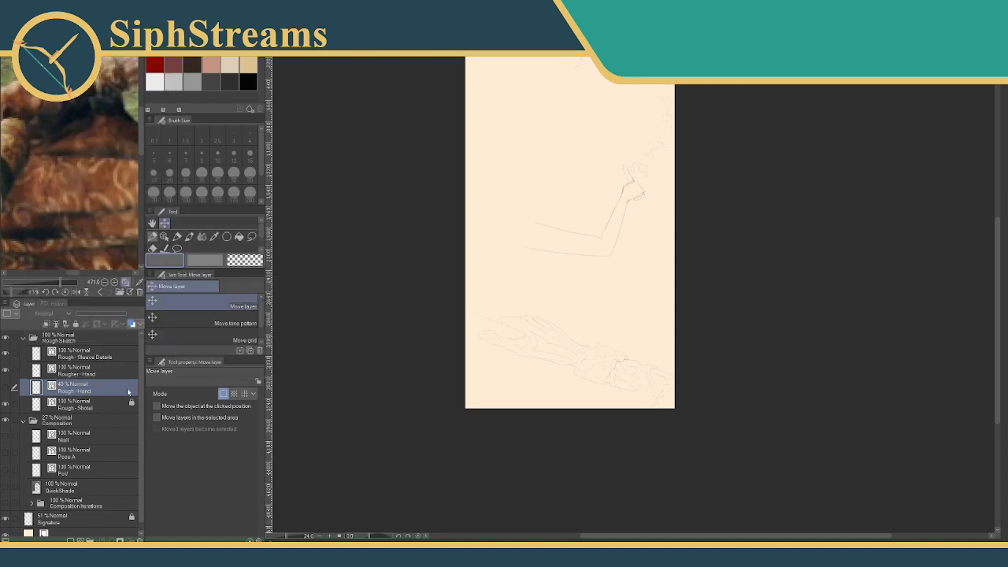
pyautogui.click(34, 17)
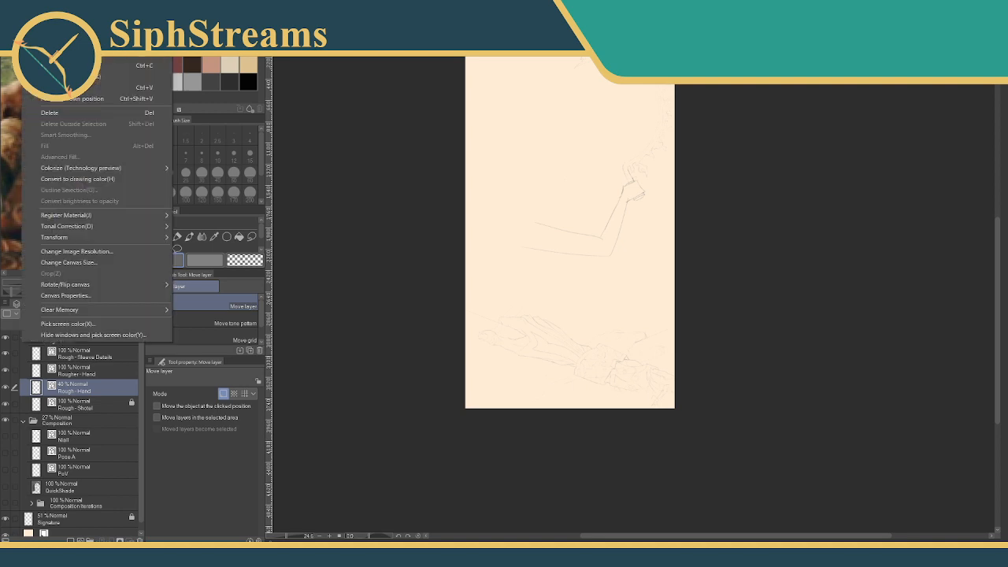
pyautogui.moveTo(115, 239)
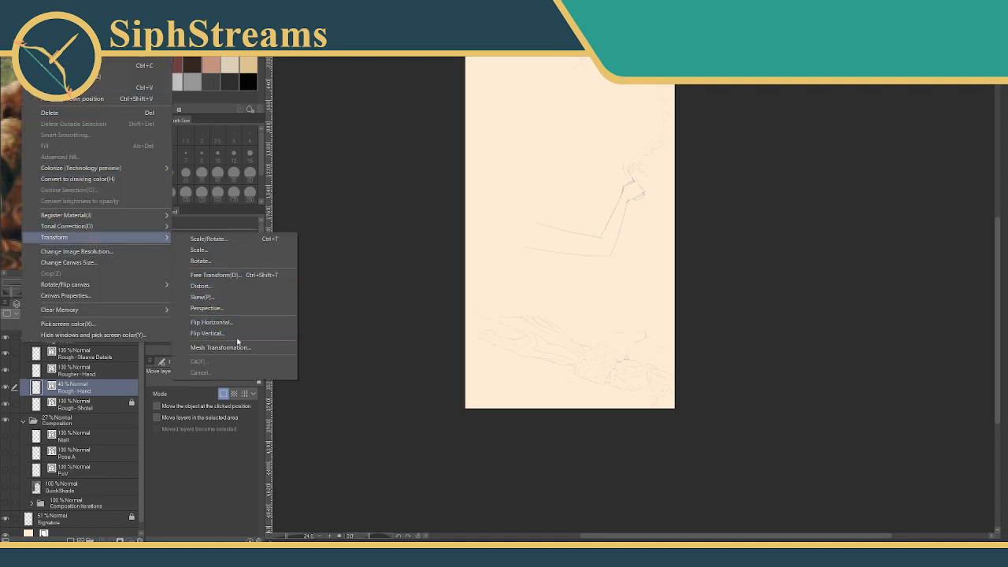
pyautogui.click(213, 323)
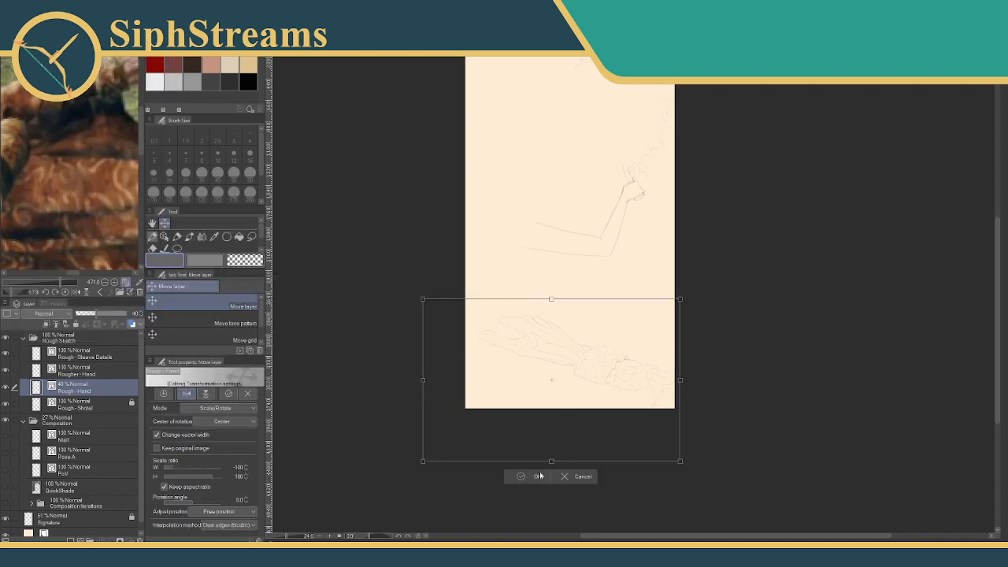
pyautogui.click(538, 475)
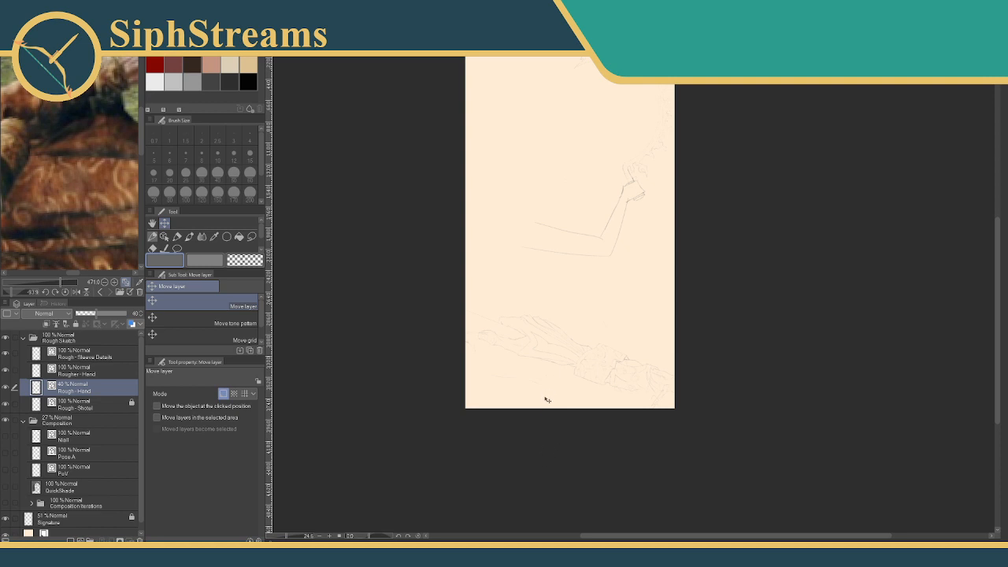
# Shift the flipped Rough-Hand drawing up and right toward the refined hand and sleeve, and hide the Rough-Hand layer.
pyautogui.moveTo(291, 537); pyautogui.dragTo(294, 536)
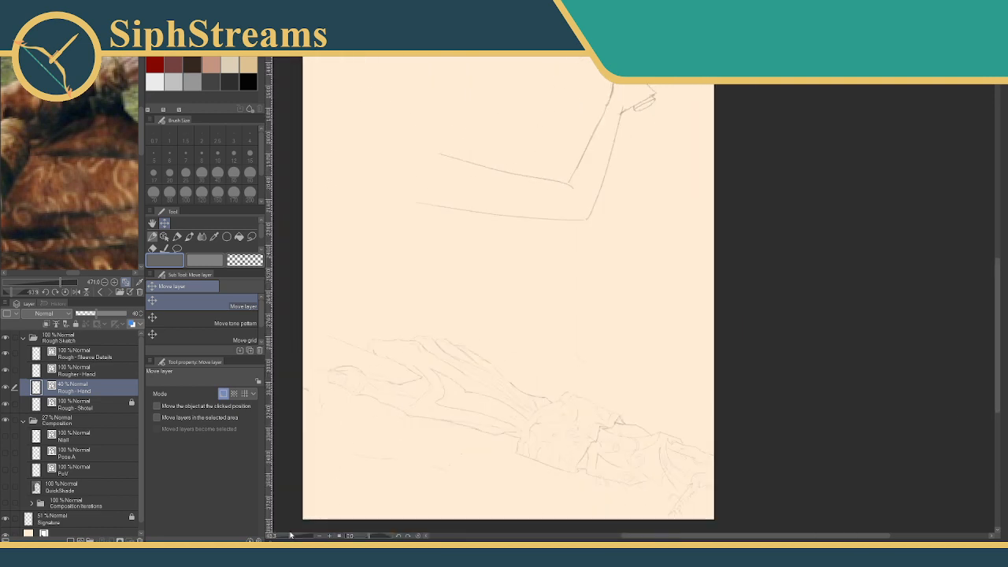
pyautogui.moveTo(357, 457); pyautogui.dragTo(391, 421)
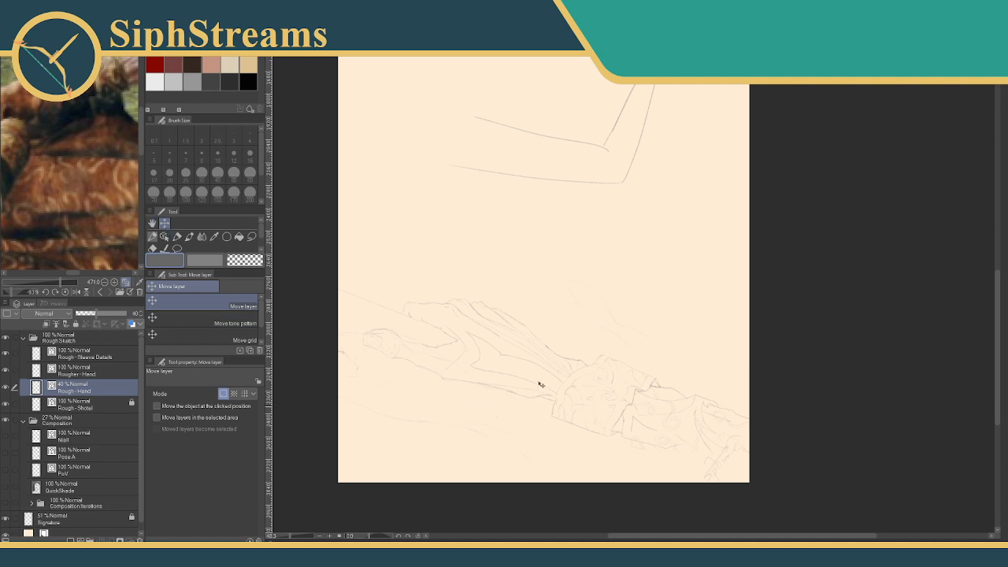
pyautogui.moveTo(542, 385)
pyautogui.mouseDown()
pyautogui.moveTo(497, 392)
pyautogui.moveTo(533, 405)
pyautogui.moveTo(492, 392)
pyautogui.moveTo(509, 402)
pyautogui.moveTo(565, 364)
pyautogui.mouseUp()
pyautogui.moveTo(581, 322); pyautogui.dragTo(474, 307)
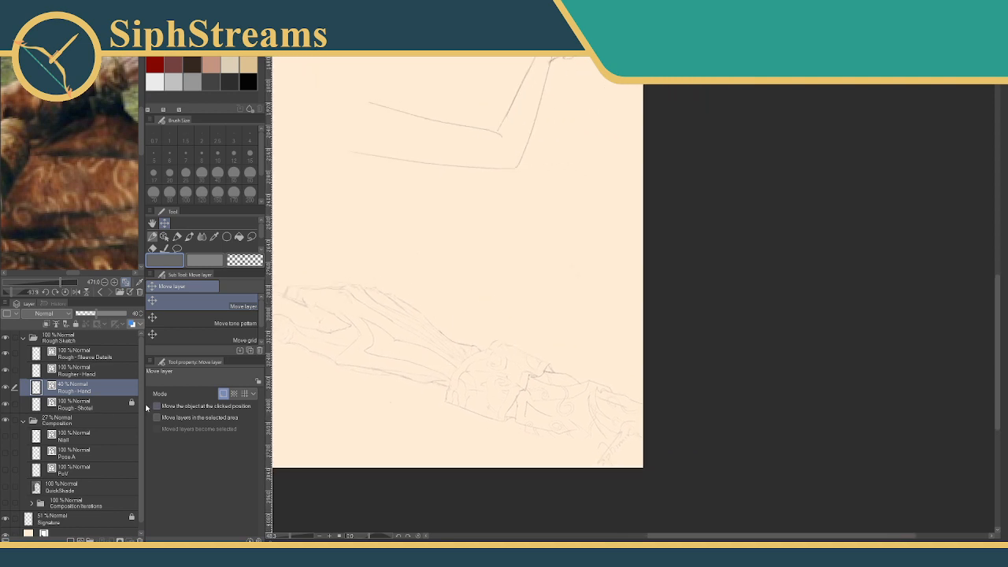
pyautogui.click(6, 387)
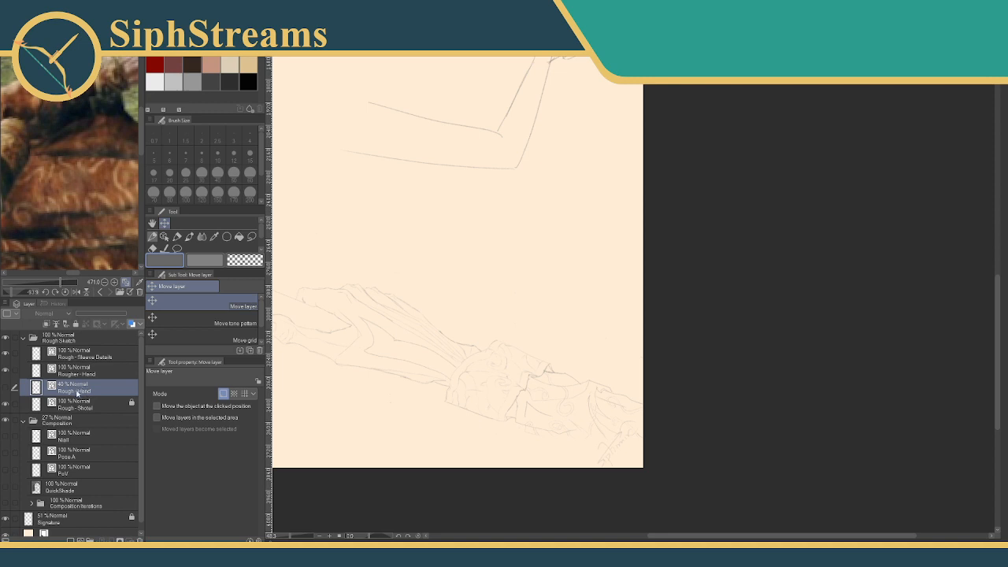
# Show the three top sketch layers of the Composition folder and compare the flipped sleeve with the full figure.
pyautogui.click(24, 421)
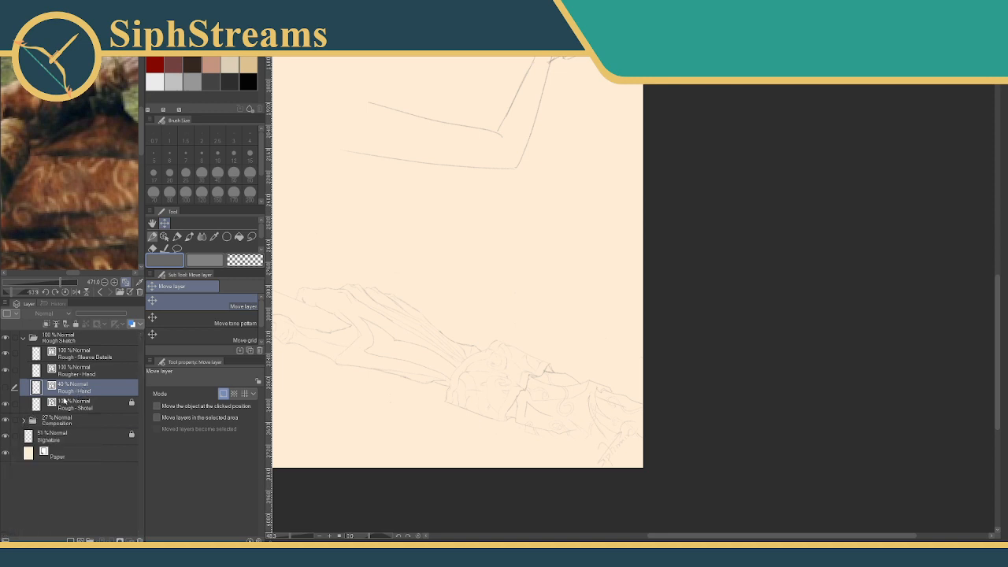
pyautogui.click(23, 420)
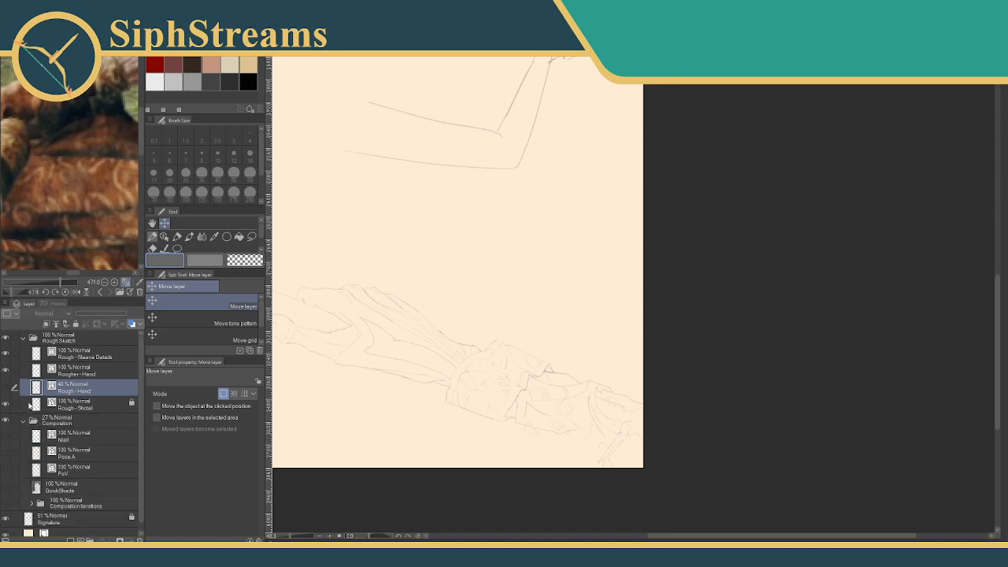
pyautogui.click(61, 402)
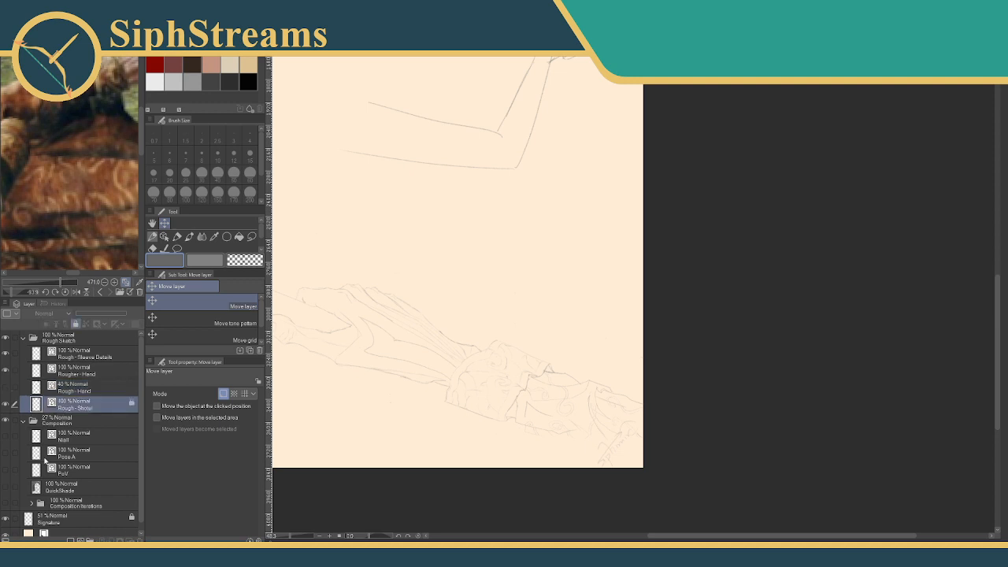
pyautogui.click(5, 456)
pyautogui.moveTo(290, 538); pyautogui.dragTo(283, 537)
pyautogui.moveTo(340, 414); pyautogui.dragTo(270, 441)
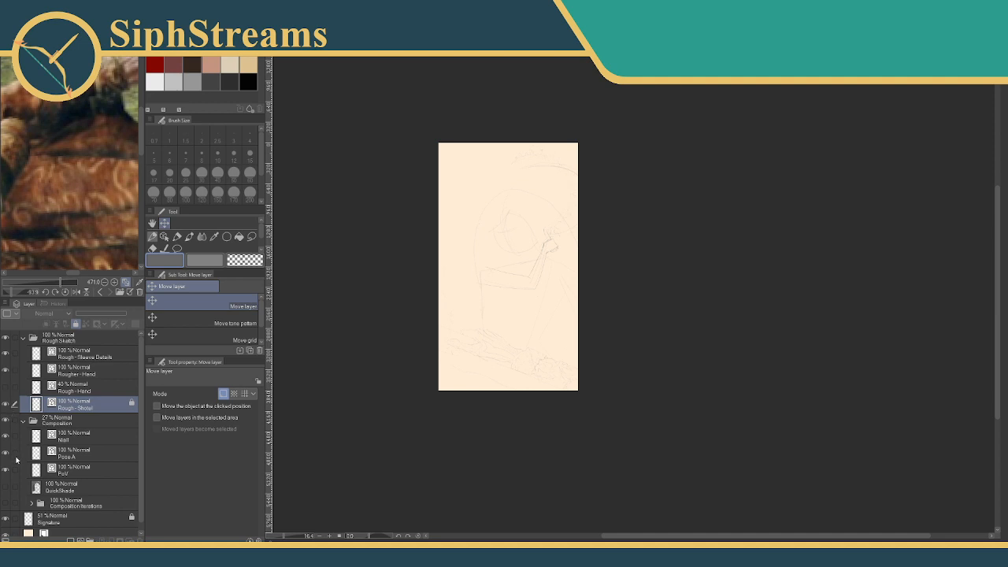
pyautogui.moveTo(413, 374); pyautogui.dragTo(365, 394)
pyautogui.moveTo(283, 538); pyautogui.dragTo(291, 537)
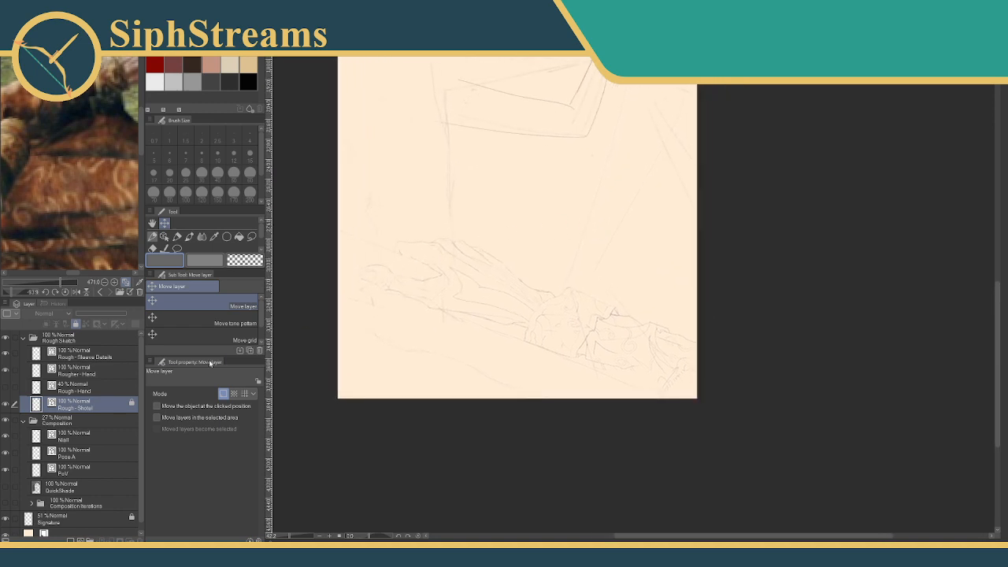
# Move the Rougher-Hand and Rough-Sleeve Details layers together down and left, bringing the cuff close to the canvas's bottom edge.
pyautogui.click(71, 368)
pyautogui.keyDown('ctrl'); pyautogui.click(78, 354); pyautogui.keyUp('ctrl')
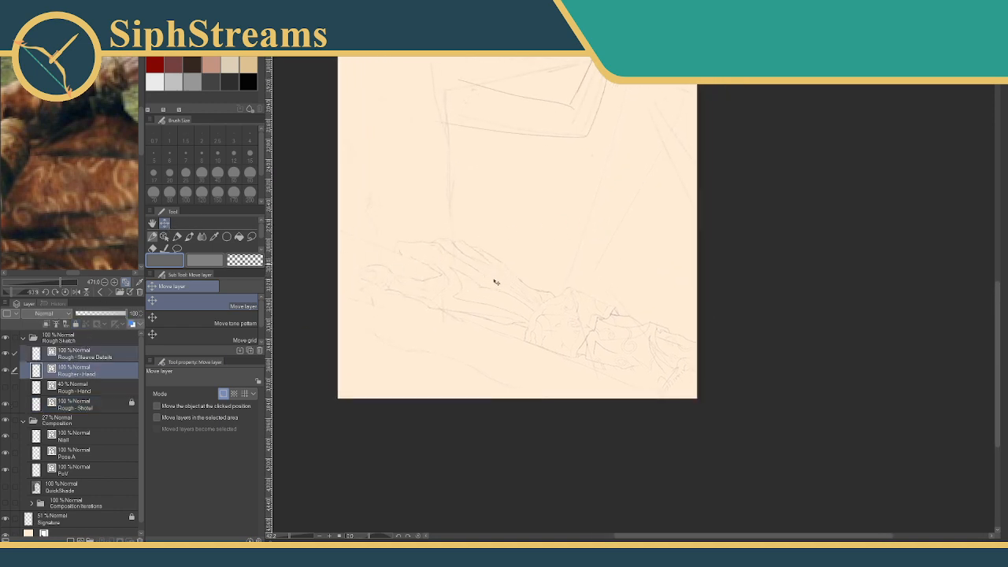
pyautogui.moveTo(488, 300); pyautogui.dragTo(476, 315)
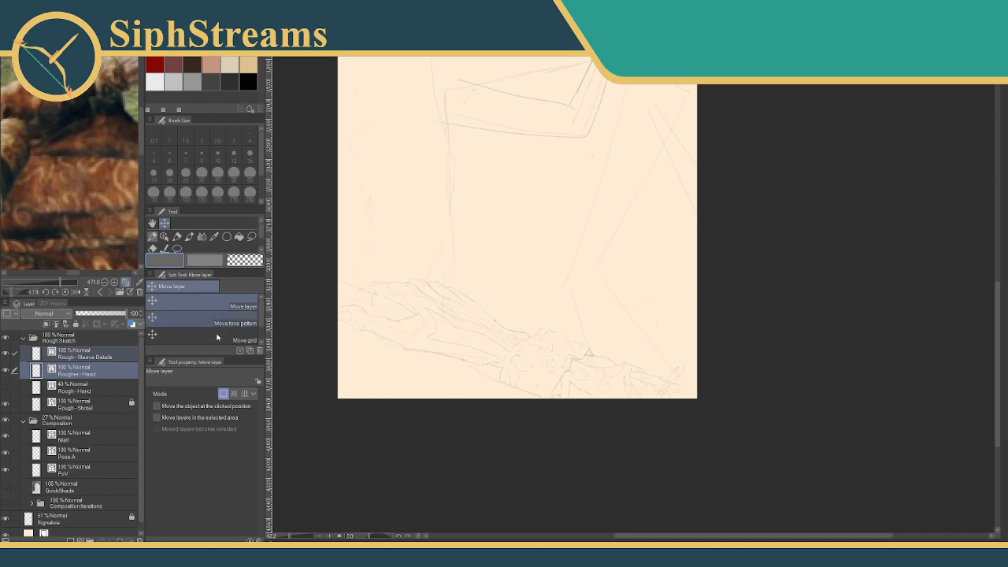
# Select the Rough-Hand layer and hide the PoV, Pose A and topmost sketch layers of the Composition folder.
pyautogui.click(88, 389)
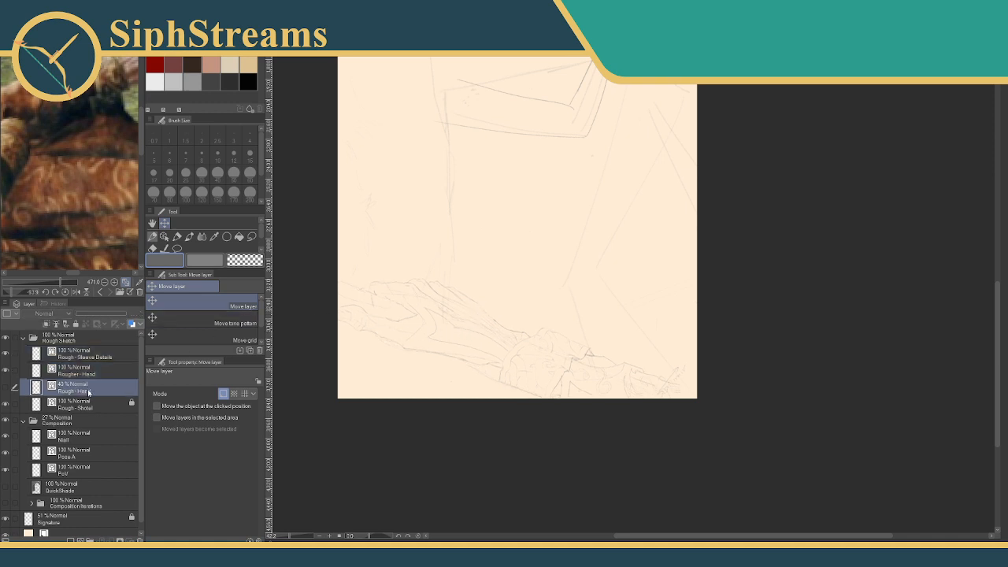
pyautogui.click(6, 471)
pyautogui.moveTo(382, 345)
pyautogui.mouseDown()
pyautogui.moveTo(394, 374)
pyautogui.moveTo(362, 427)
pyautogui.mouseUp()
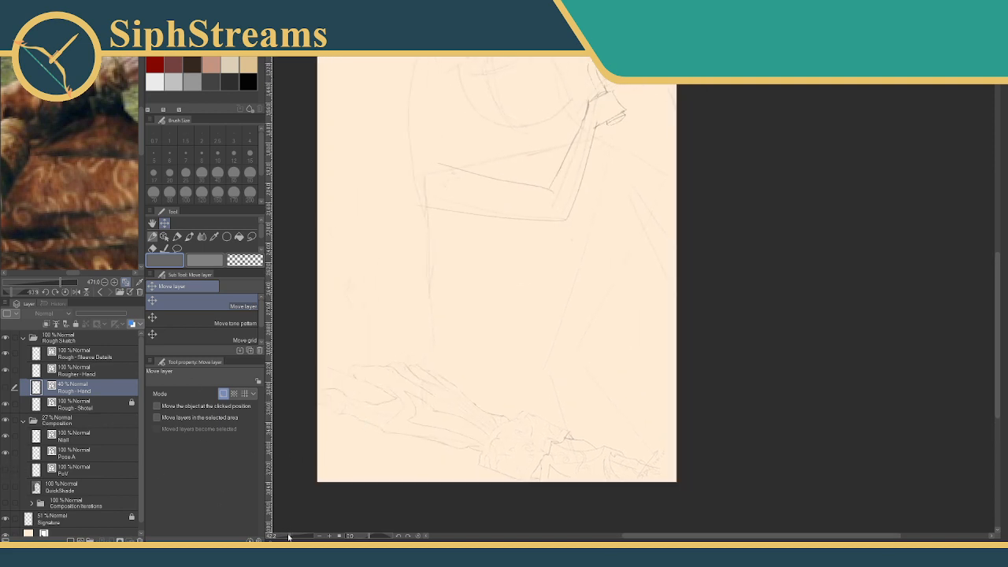
pyautogui.moveTo(288, 538); pyautogui.dragTo(285, 539)
pyautogui.moveTo(349, 398); pyautogui.dragTo(266, 422)
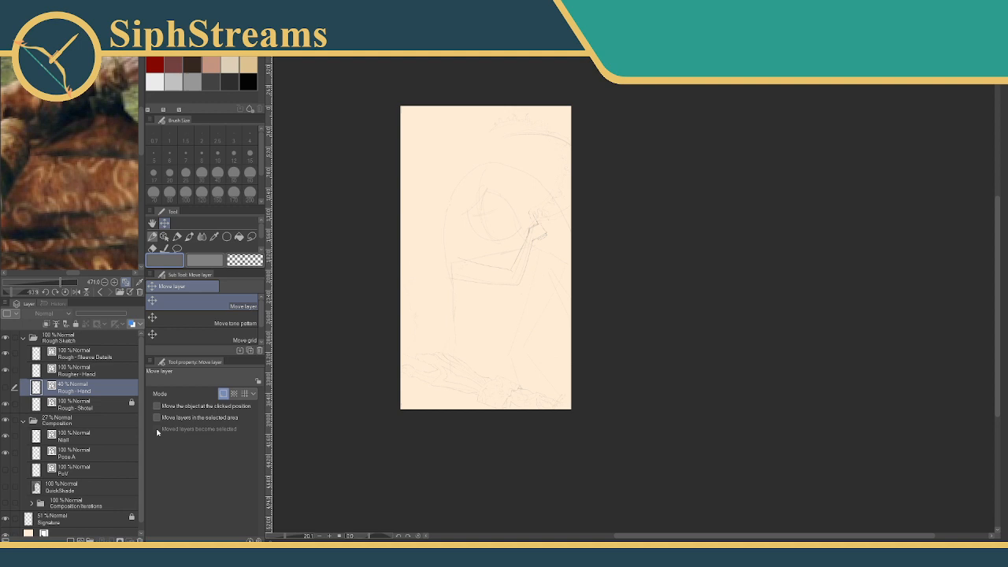
pyautogui.click(6, 436)
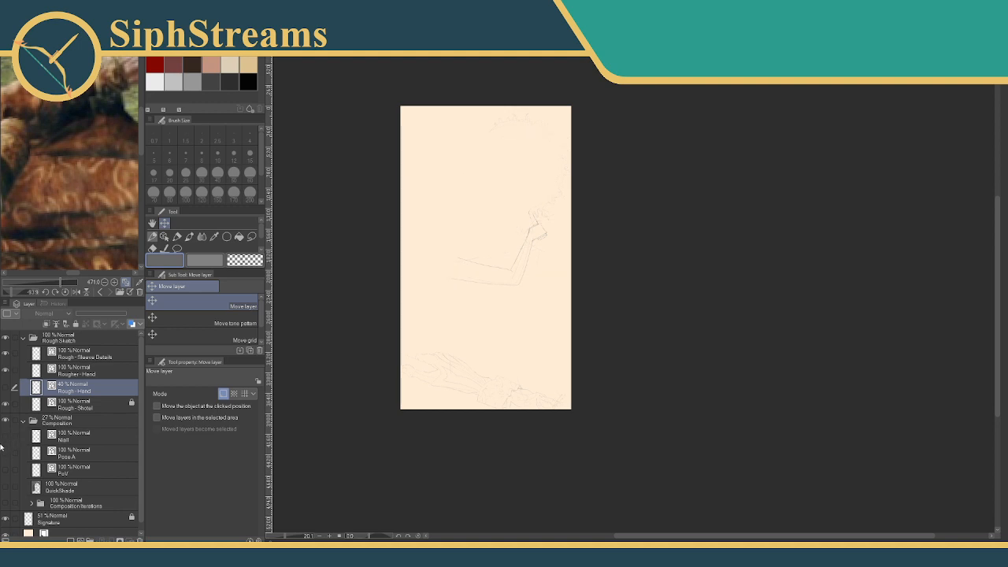